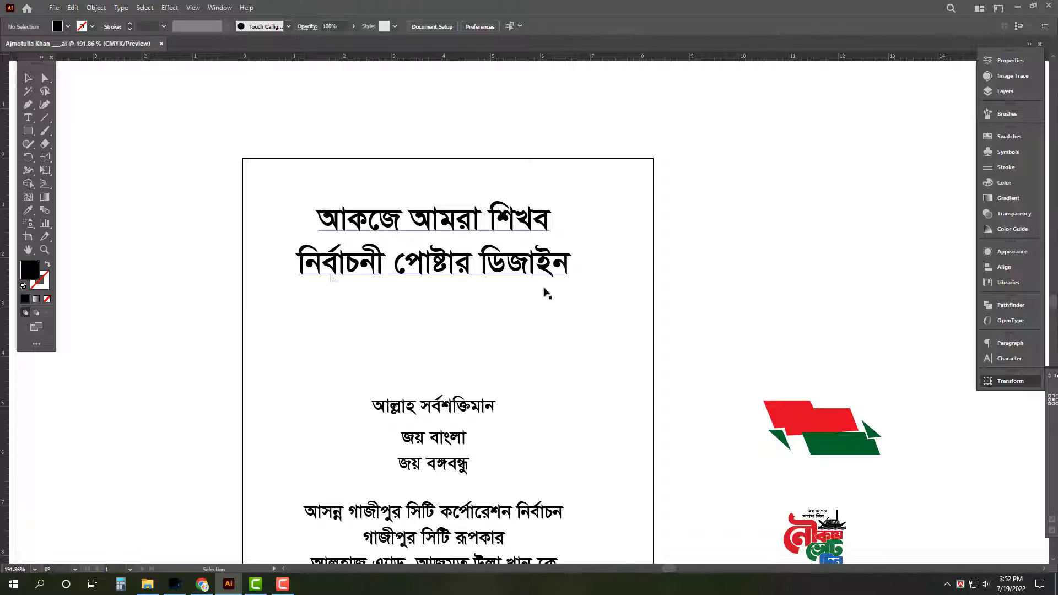
Delete the large two-line Bengali title above the slogan lines in Illustrator
scroll(543, 296, "down", 3)
scroll(437, 293, "down", 3)
scroll(437, 293, "right", 2)
left_click(441, 187)
key("Delete")
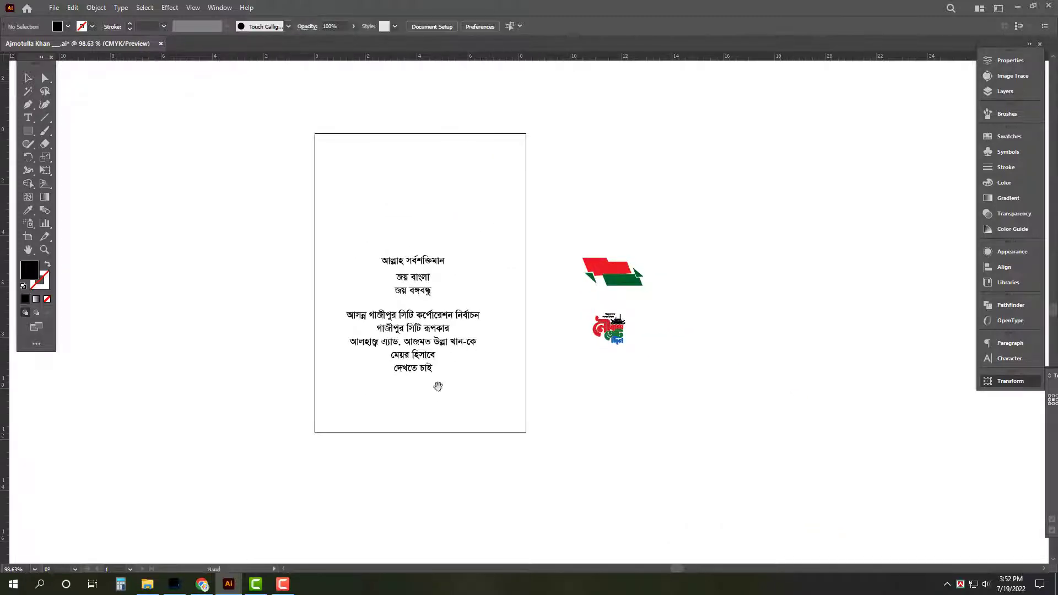
scroll(538, 406, "up", 5)
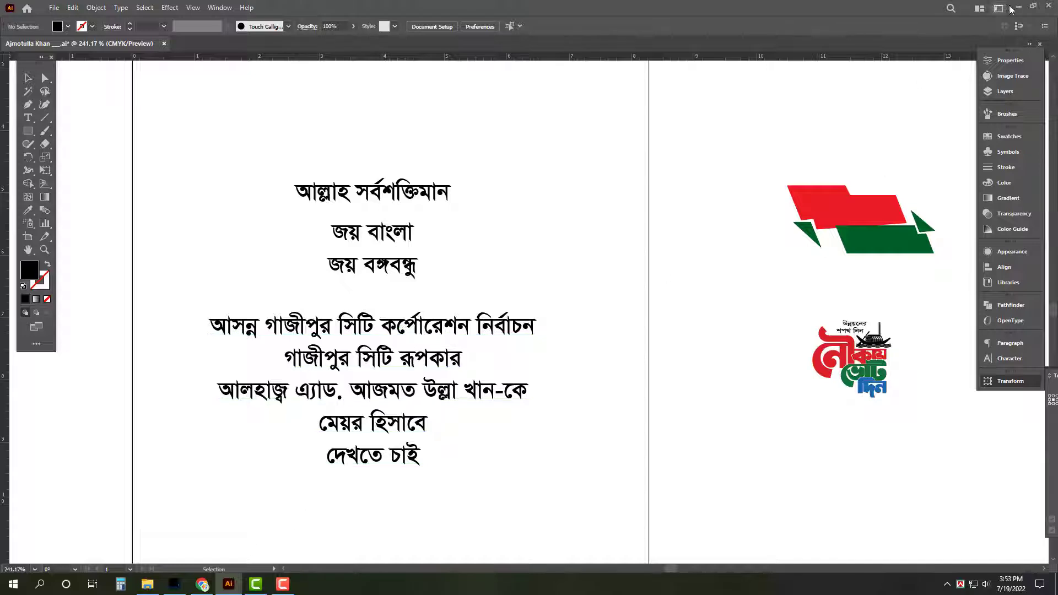
Create a new 24 × 36 inch, 72 ppi CMYK document in Photoshop
left_click(174, 583)
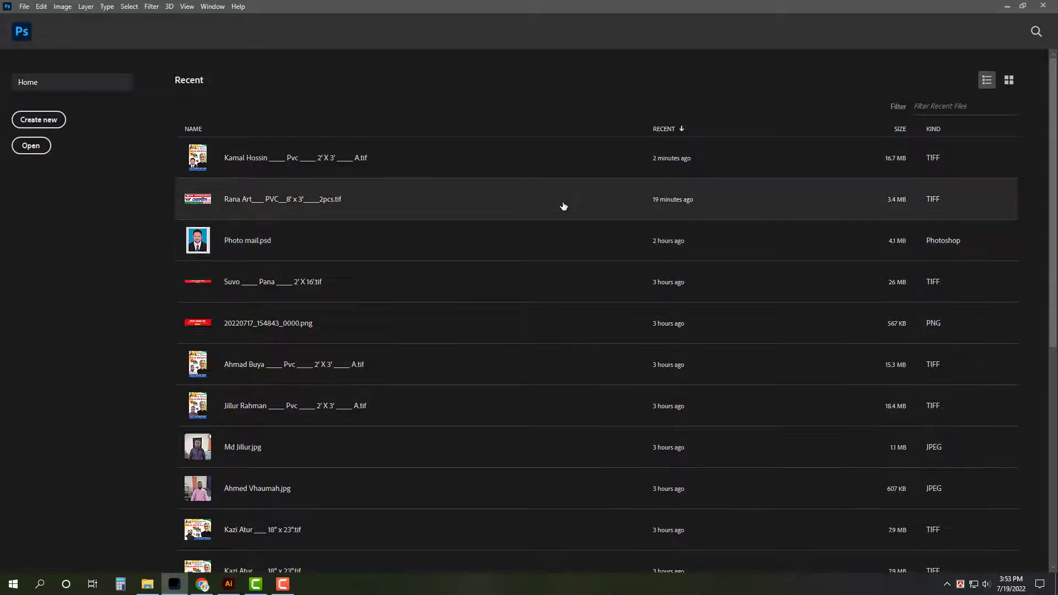
key("ctrl+n")
left_click(865, 210)
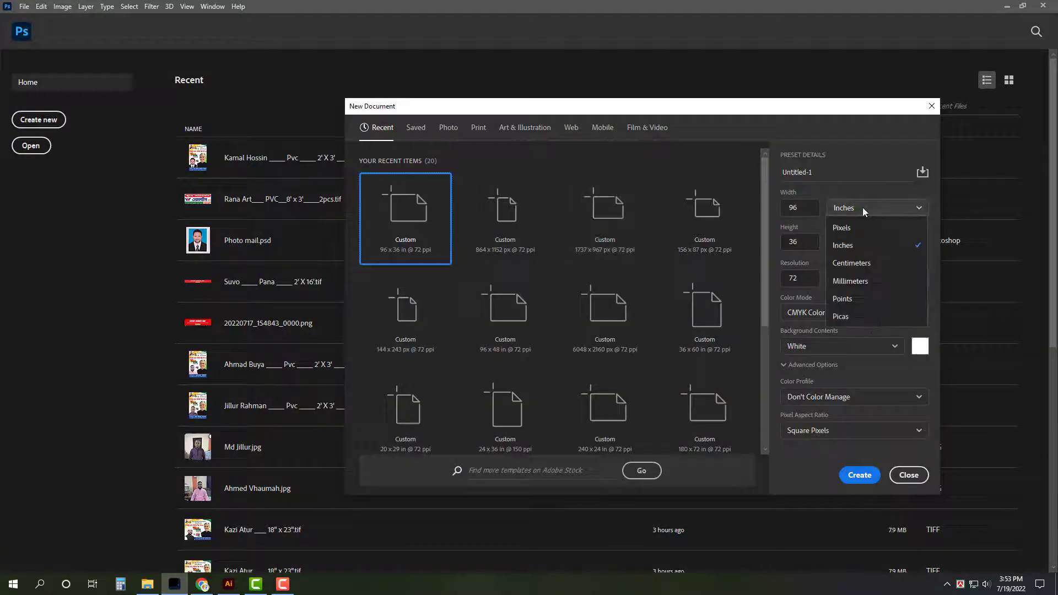
left_click(843, 246)
left_click(797, 207)
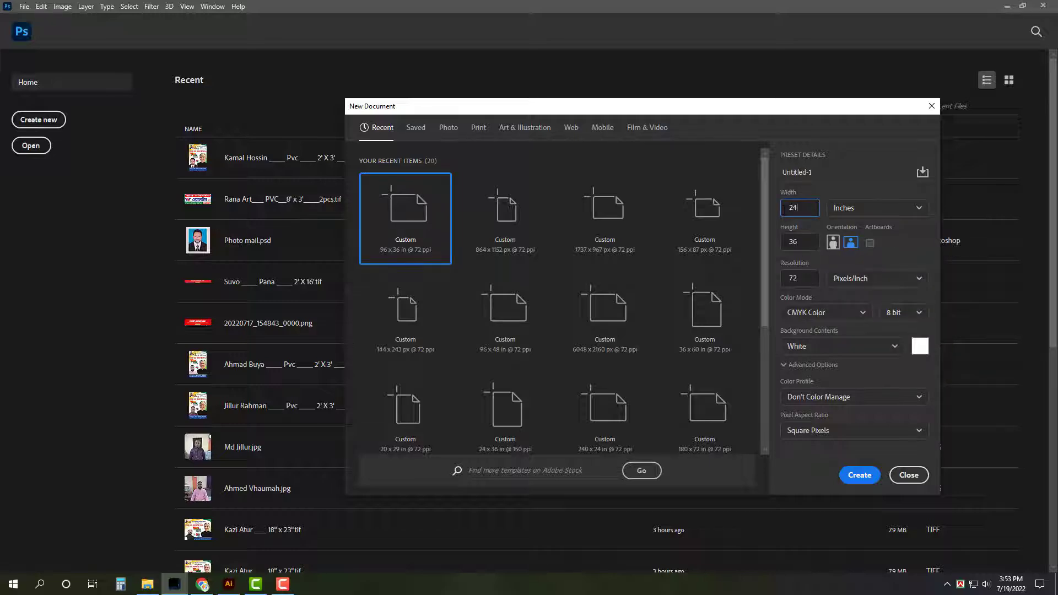
left_click(805, 278)
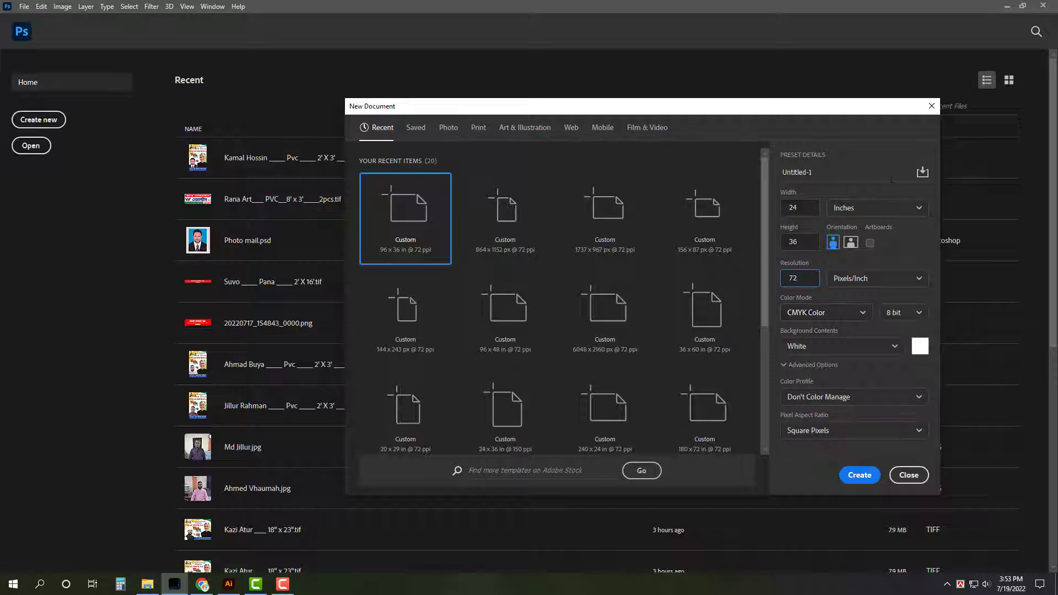
left_click(857, 475)
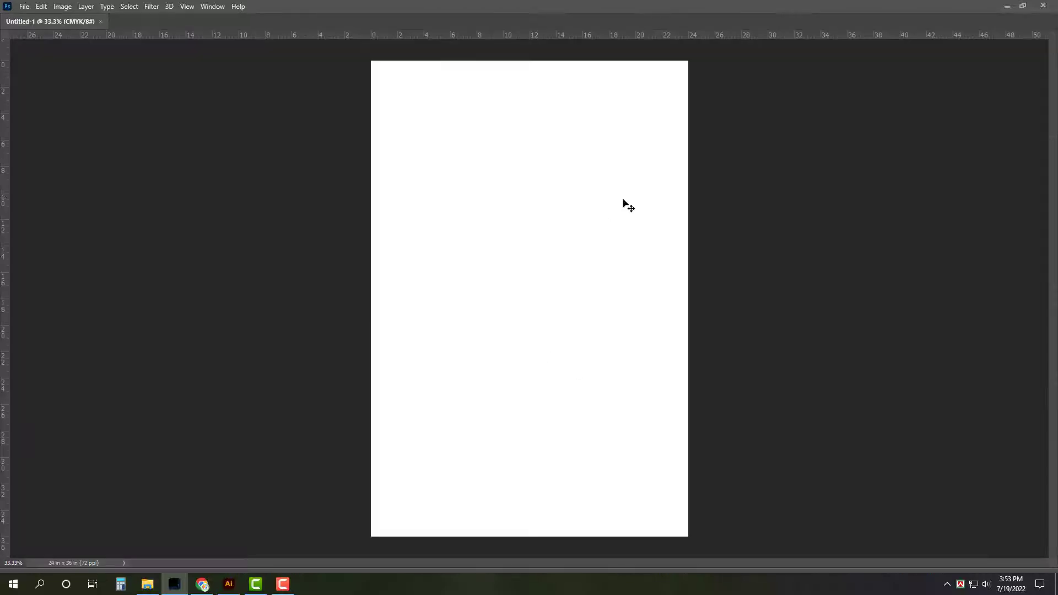
Place a vertical guide at the canvas centre and unlock the background as Layer 0
key("ctrl+a")
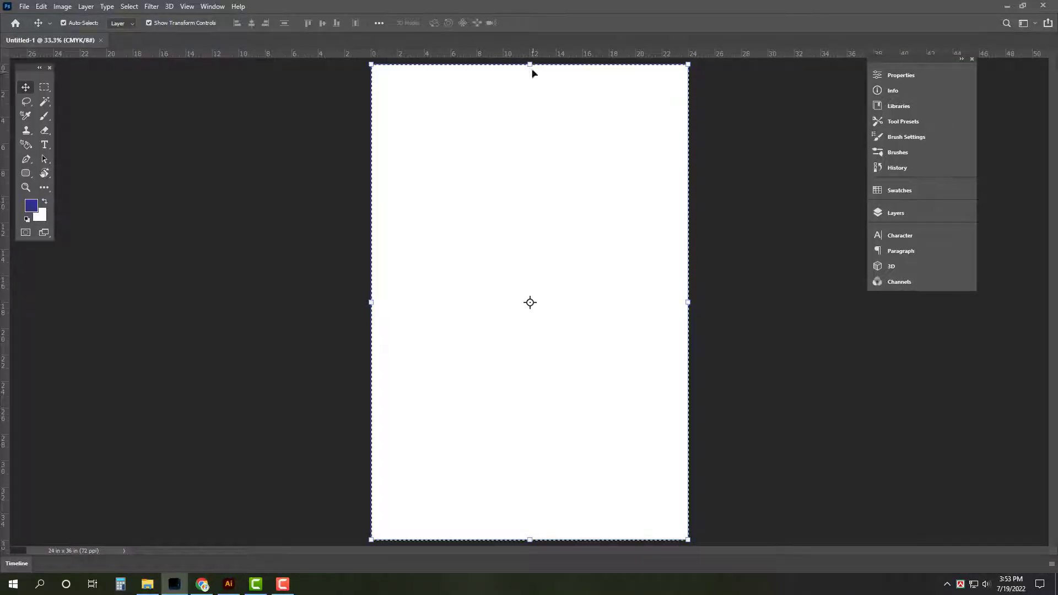
left_click_drag(9, 294, 529, 193)
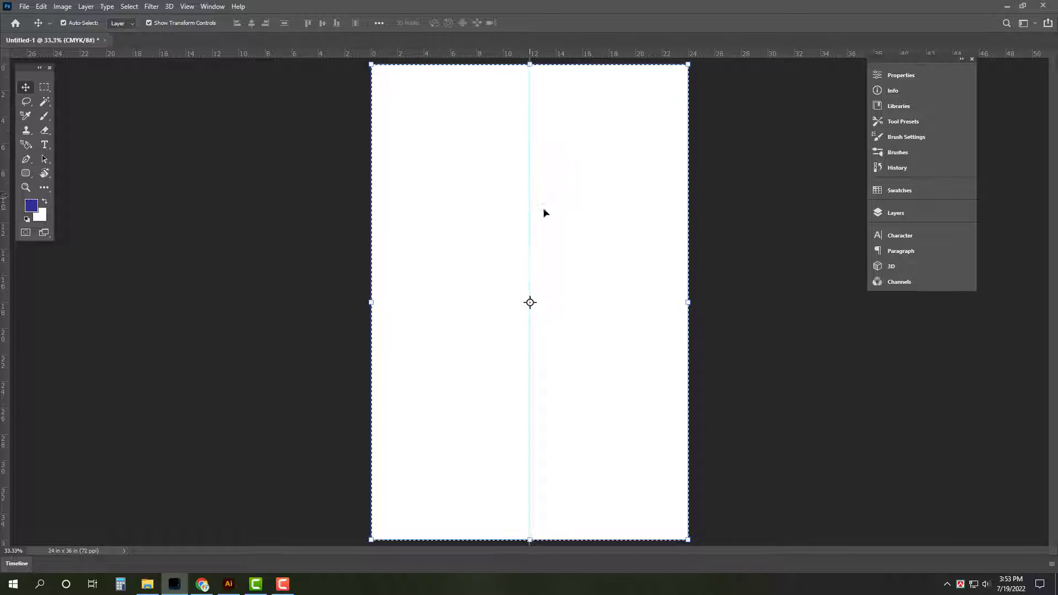
key("ctrl+d")
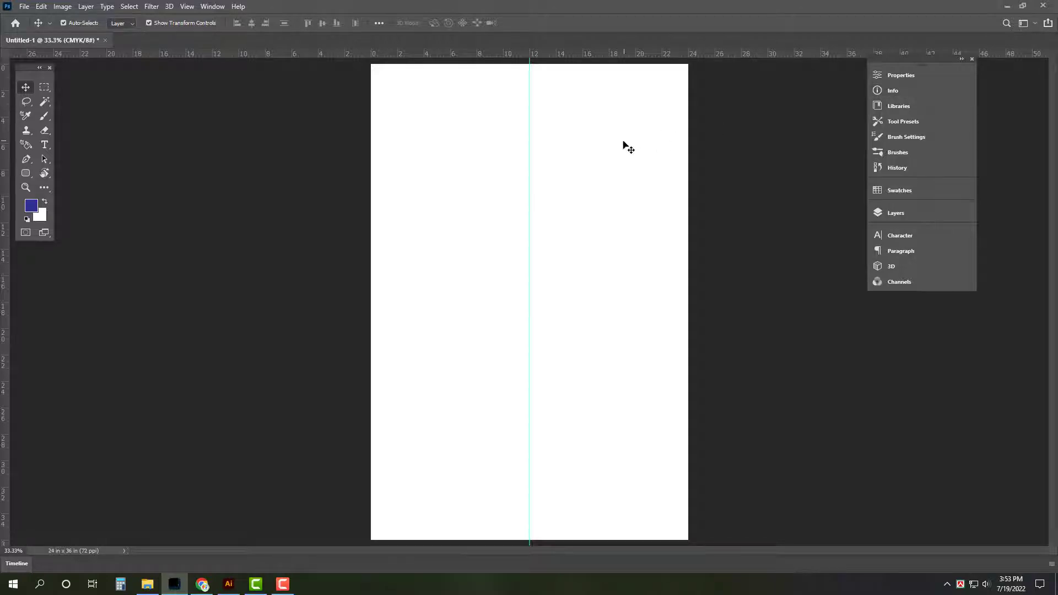
left_click(915, 215)
left_click(848, 277)
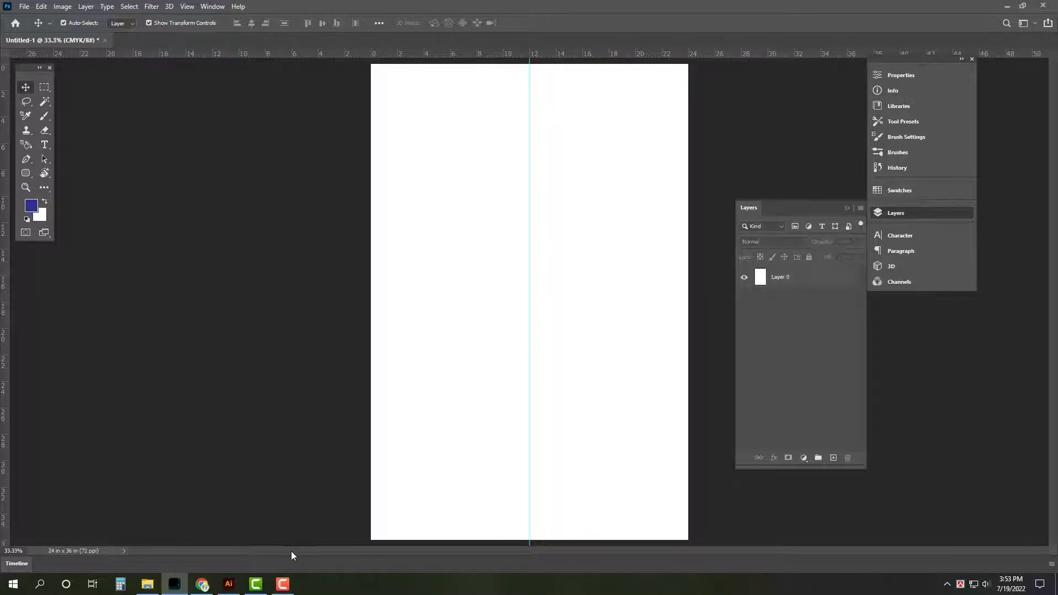
Cut the first slogan line আল্লাহ সর্বশক্তিমান from the Illustrator file
left_click(228, 586)
triple_click(401, 219)
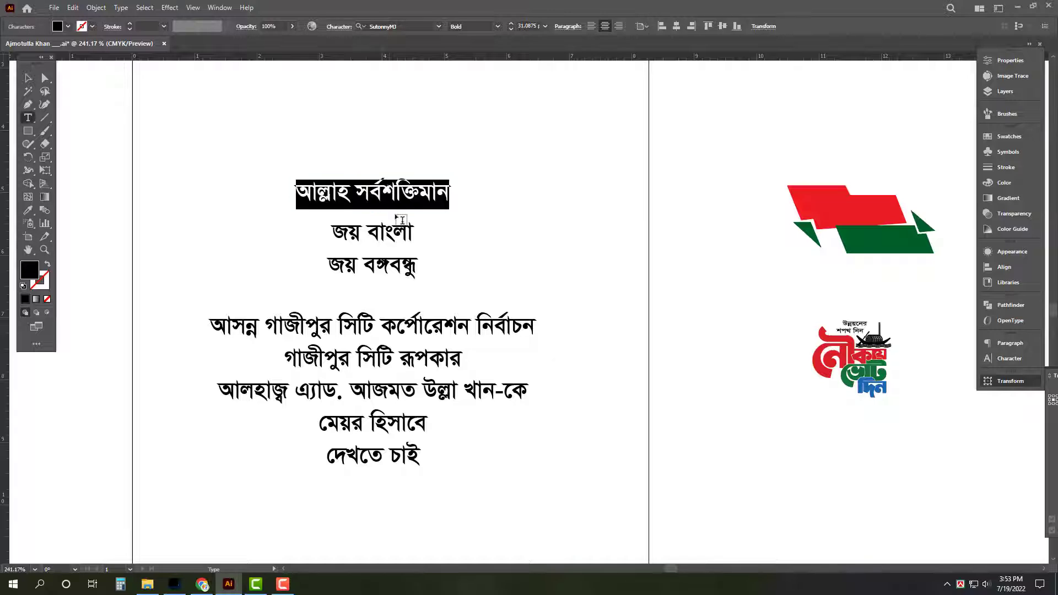
key("ctrl+x")
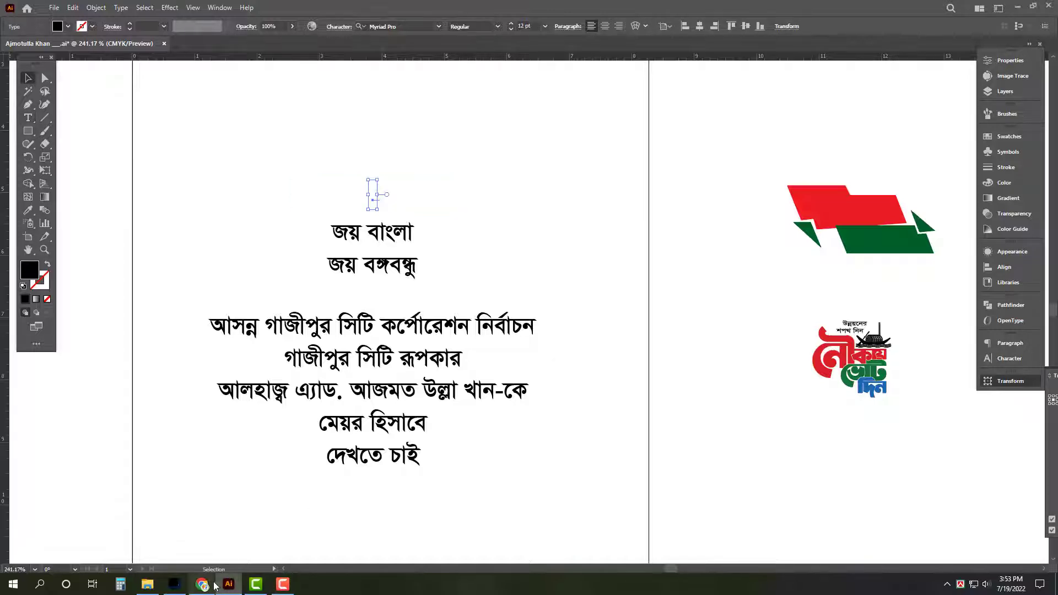
key("alt+Tab")
scroll(481, 230, "up", 3)
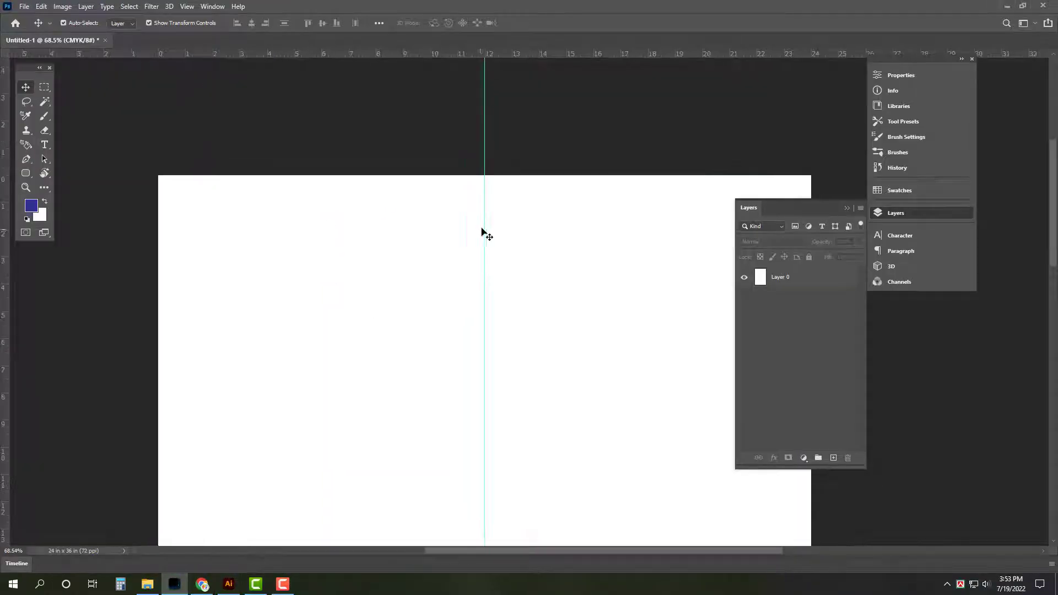
Paste আল্লাহ সর্বশক্তিমান as a text layer near the top centre, enlarged about 152%
key("t")
left_click(466, 213)
key("ctrl+v")
key("ctrl+Return")
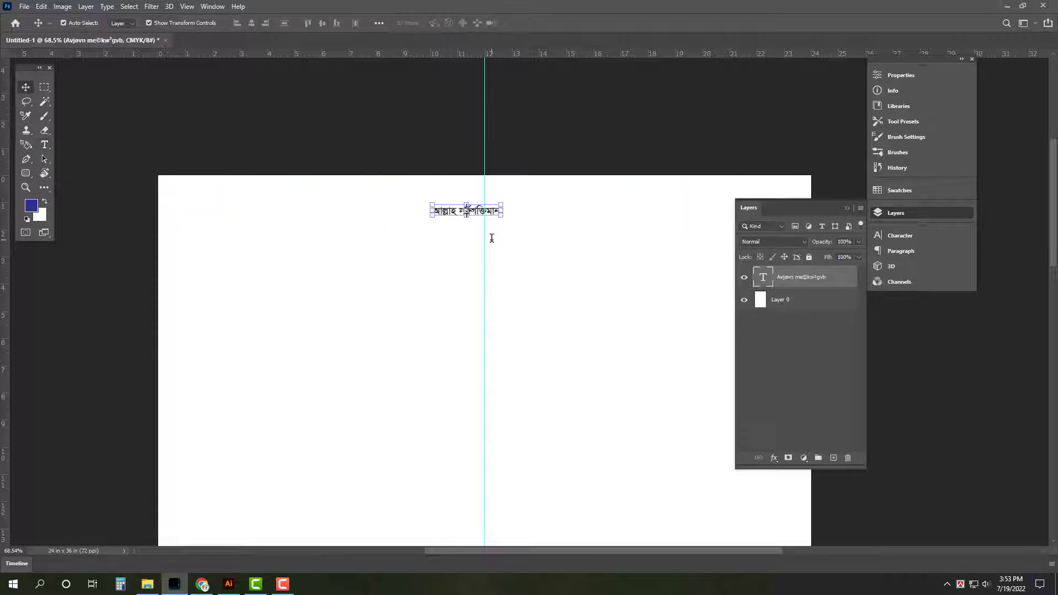
left_click_drag(502, 206, 555, 191)
key("Return")
key("ctrl+0")
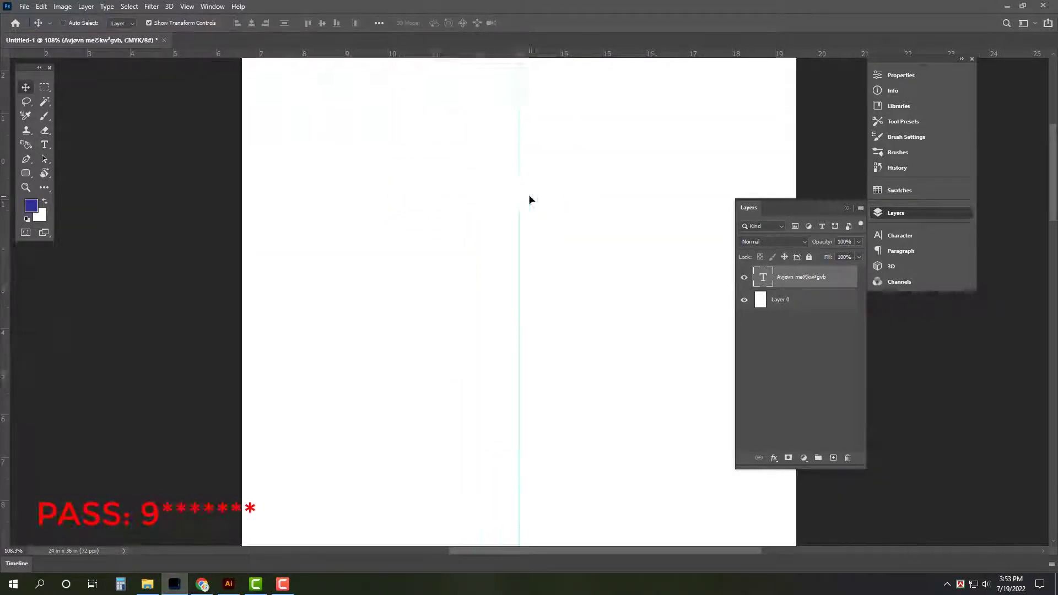
Duplicate the page layer shifted upward and fill it green as the top band
left_click(584, 341)
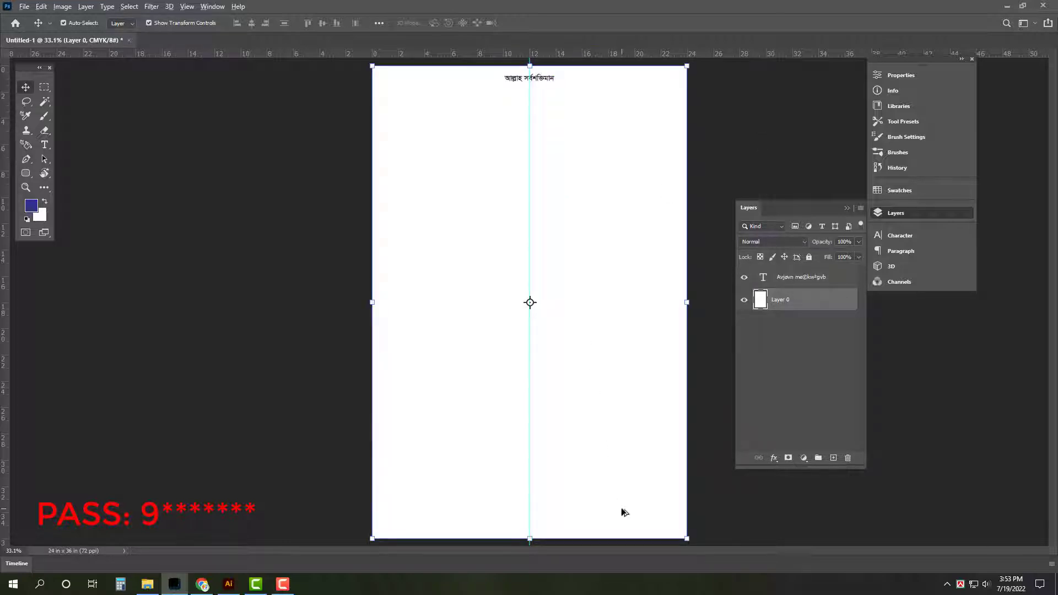
left_click_drag(625, 512, 629, 60)
left_click(40, 217)
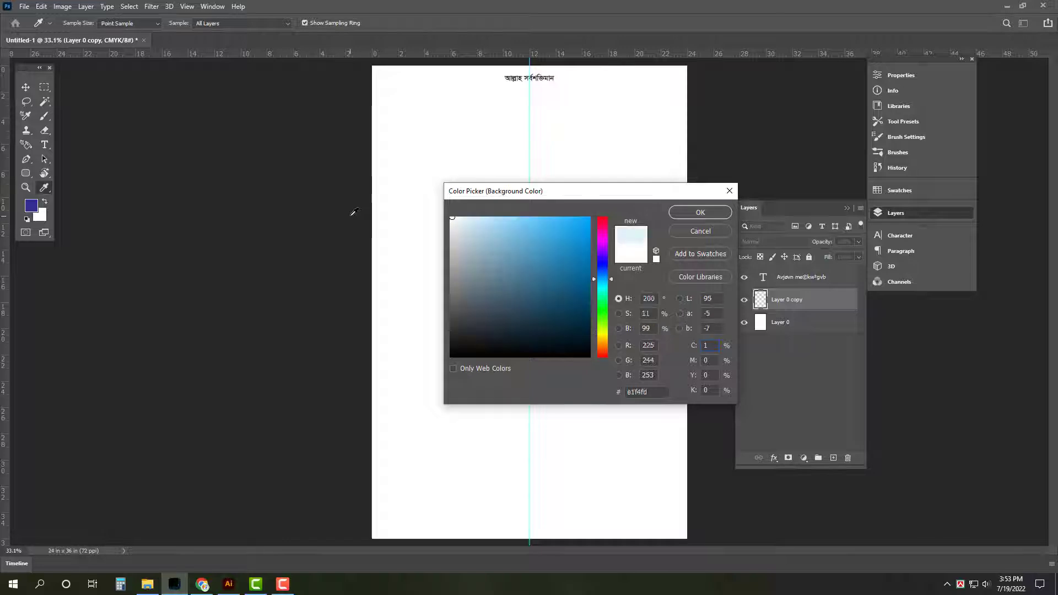
type("100")
key("Return")
key("ctrl+shift+BackSpace")
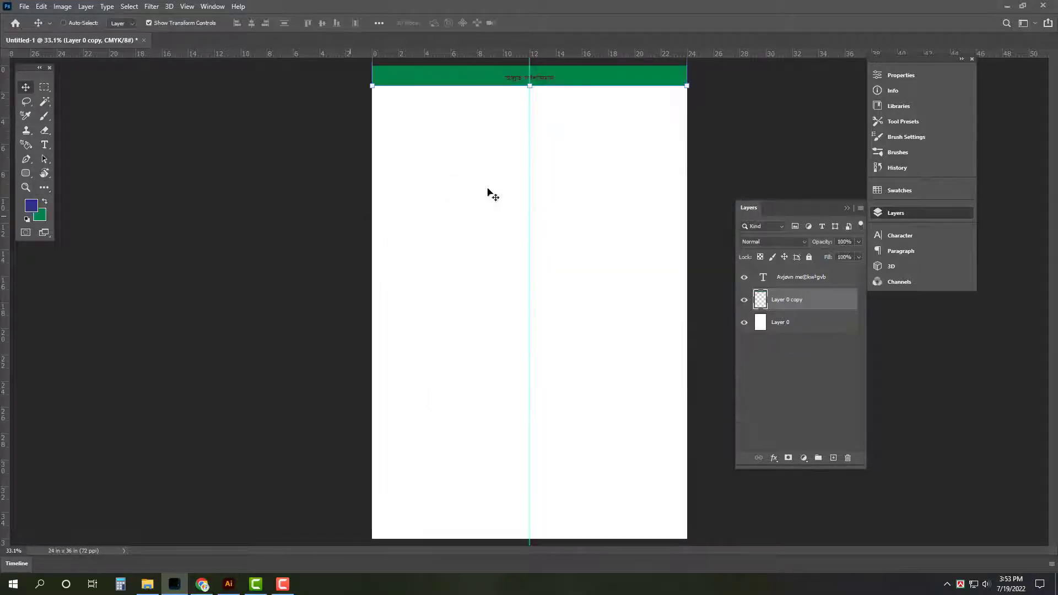
scroll(498, 227, "up", 5)
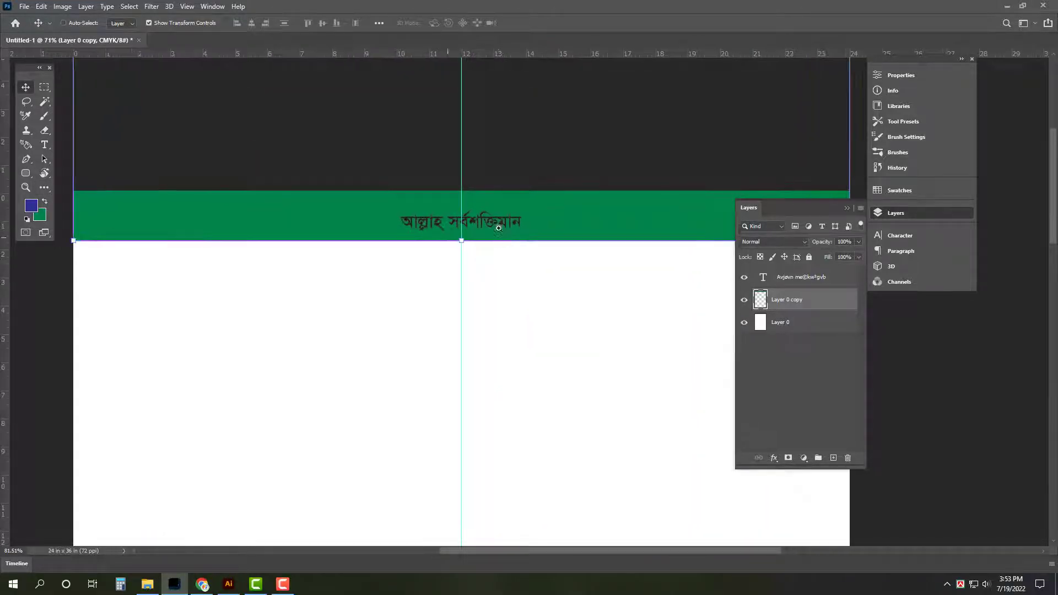
Make the heading text white (#ffffff)
left_click(499, 228, "ctrl")
left_click(40, 219)
type("ffffff")
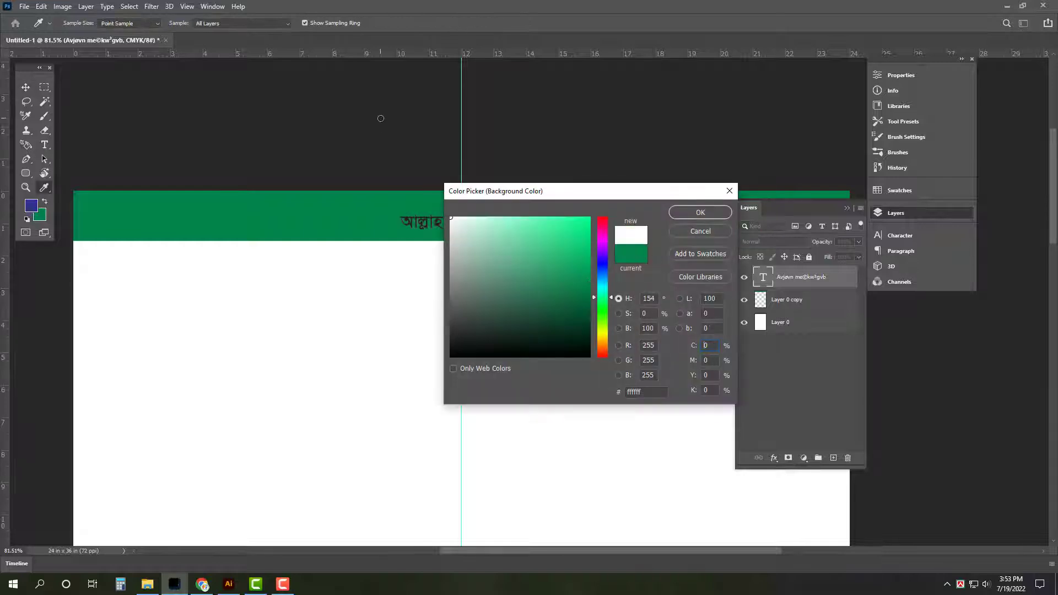
key("Return")
key("ctrl+BackSpace")
key("ctrl+0")
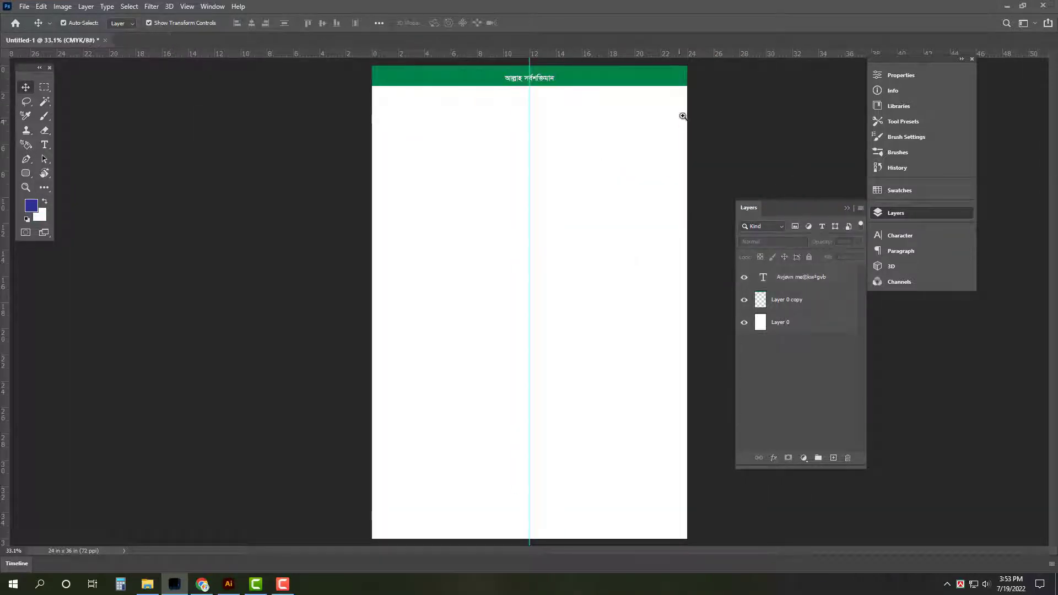
Cut the two remaining slogan lines, including জয় বঙ্গবন্ধু, from Illustrator
left_click(229, 584)
triple_click(410, 267)
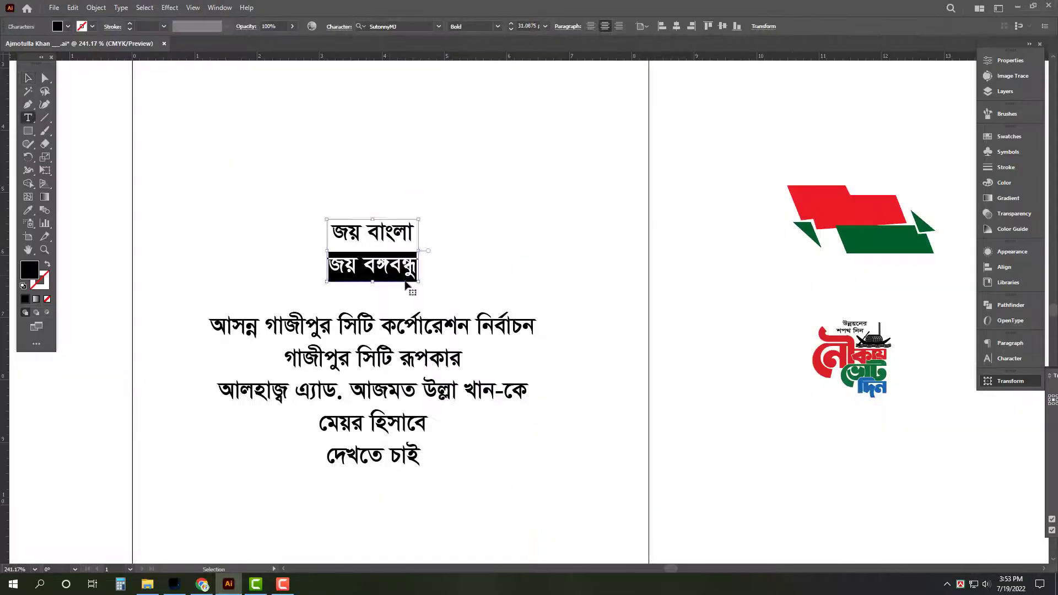
key("ctrl+a")
key("ctrl+x")
key("Escape")
Duplicate the heading text layer just below the original
left_click(175, 585)
left_click_drag(609, 88, 655, 132)
left_click_drag(584, 98, 435, 156)
left_click_drag(330, 133, 397, 201)
Replace the copied text with জয় বাংলা / জয় বঙ্গবন্ধু and move it to the band's right end
key("t")
left_click(392, 202)
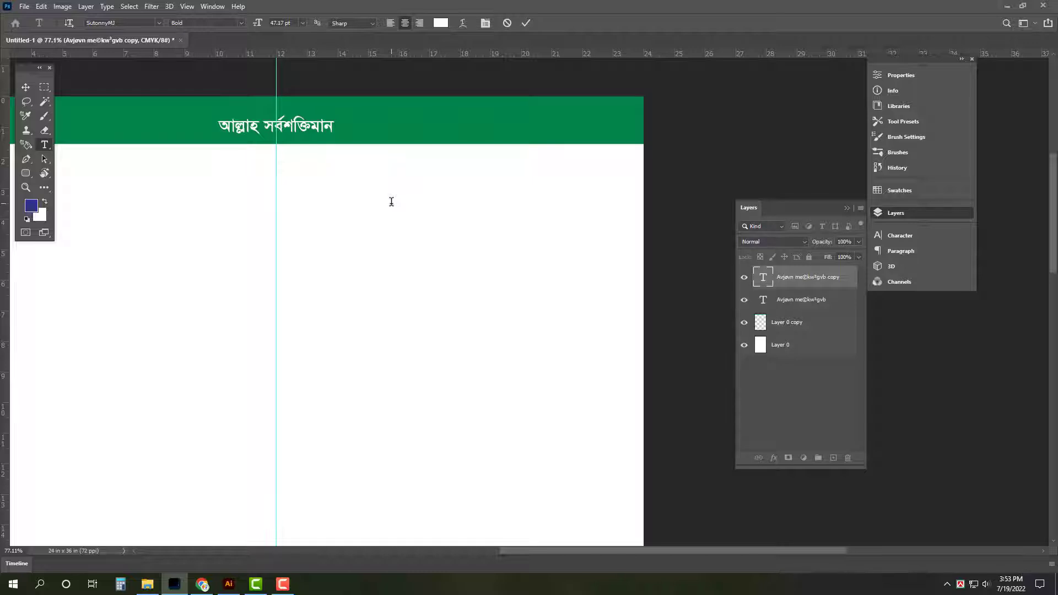
key("ctrl+a")
key("ctrl+v")
key("ctrl+Return")
key("v")
left_click_drag(384, 200, 582, 139)
Left-align the two slogan lines and enlarge them in place
left_click(917, 241)
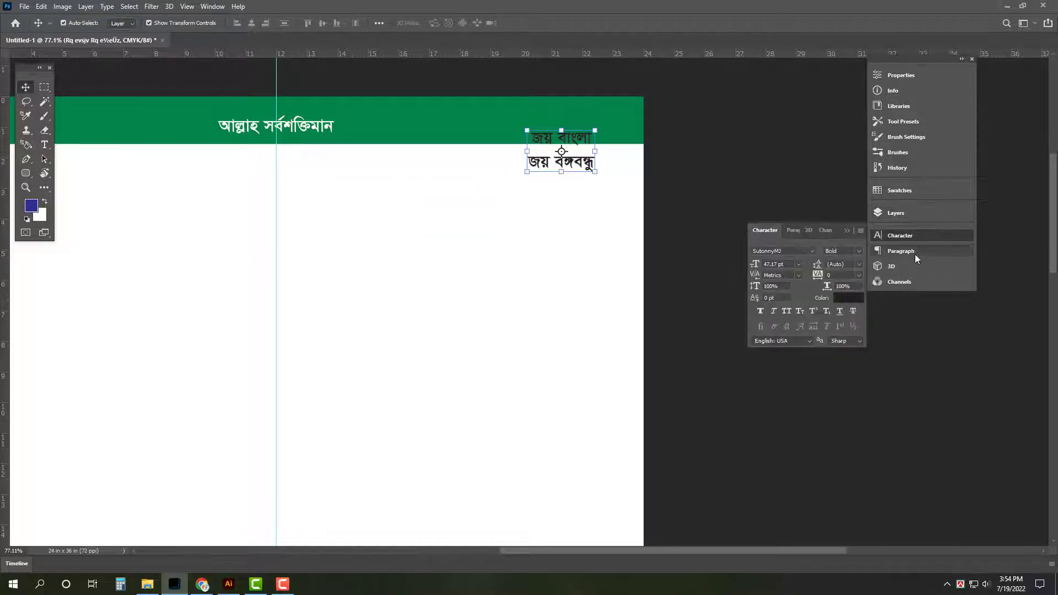
left_click(915, 253)
left_click(761, 251)
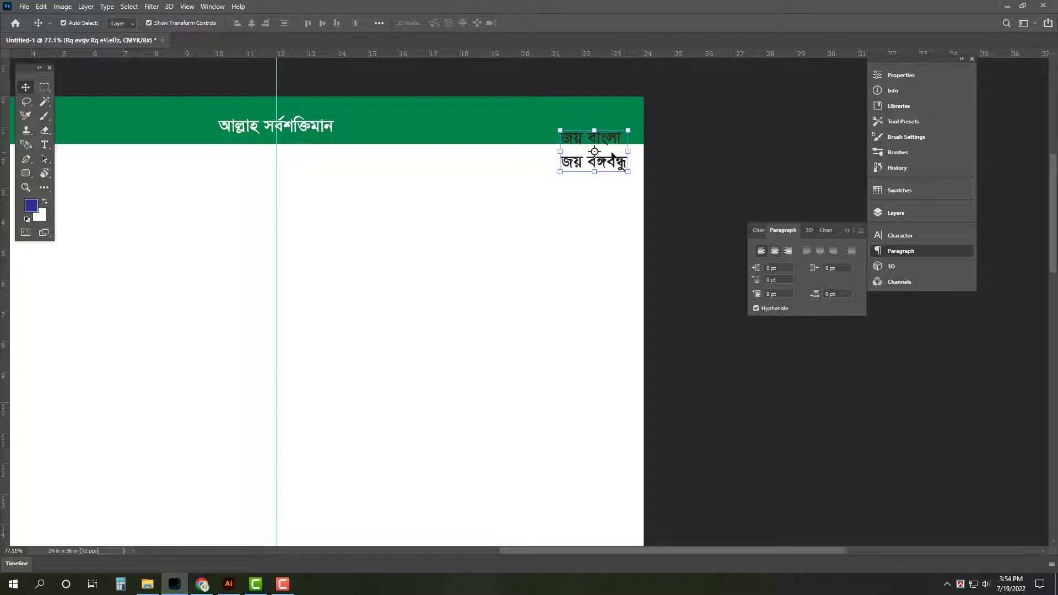
left_click_drag(599, 170, 510, 231)
key("Return")
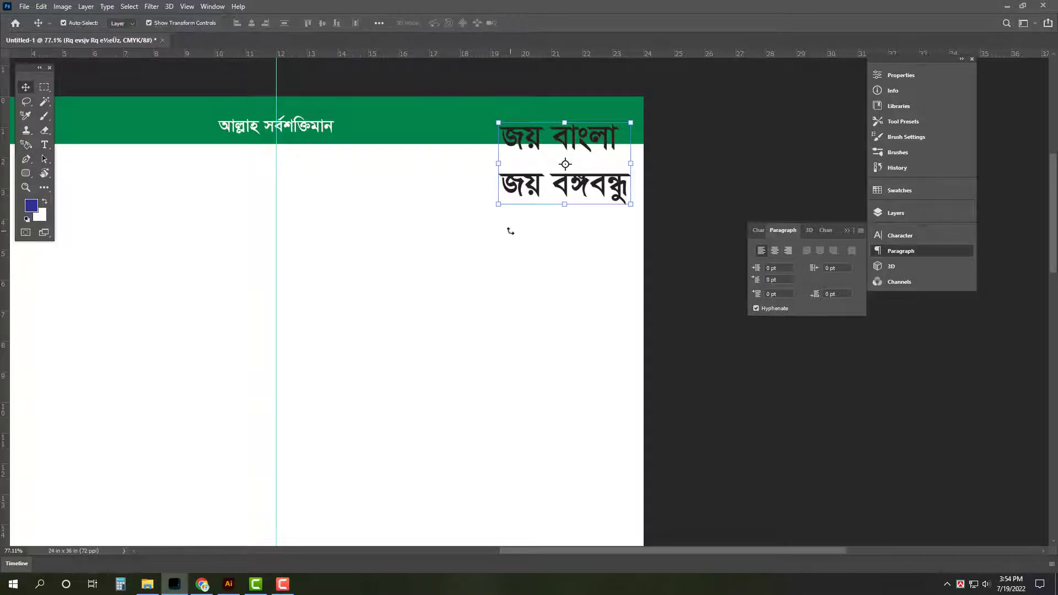
Pen a curve from the centre guide at the top to the right edge, then copy that selection into Layer 1
key("p")
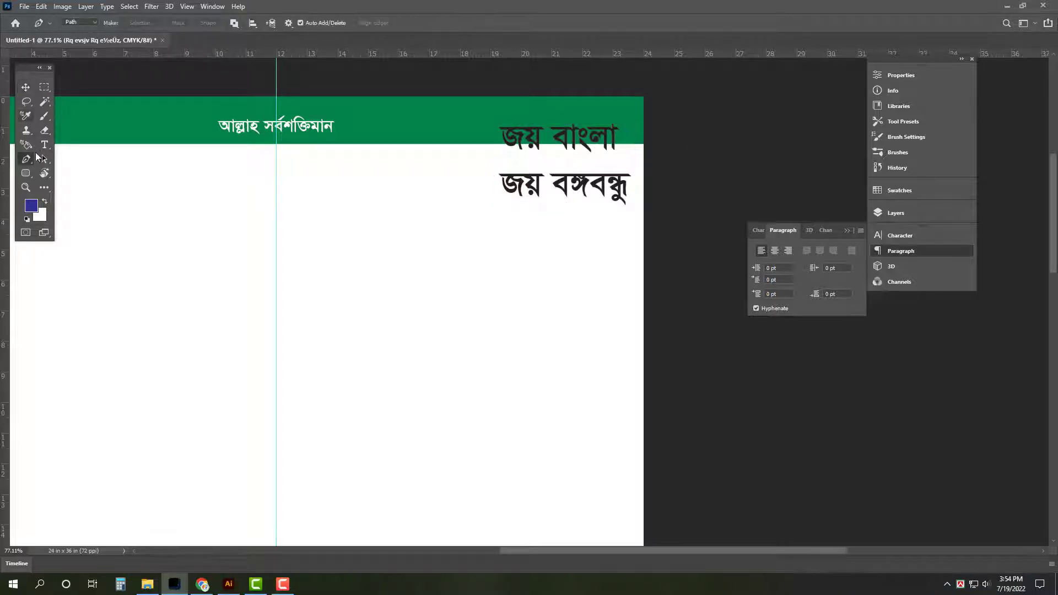
left_click_drag(349, 83, 334, 84)
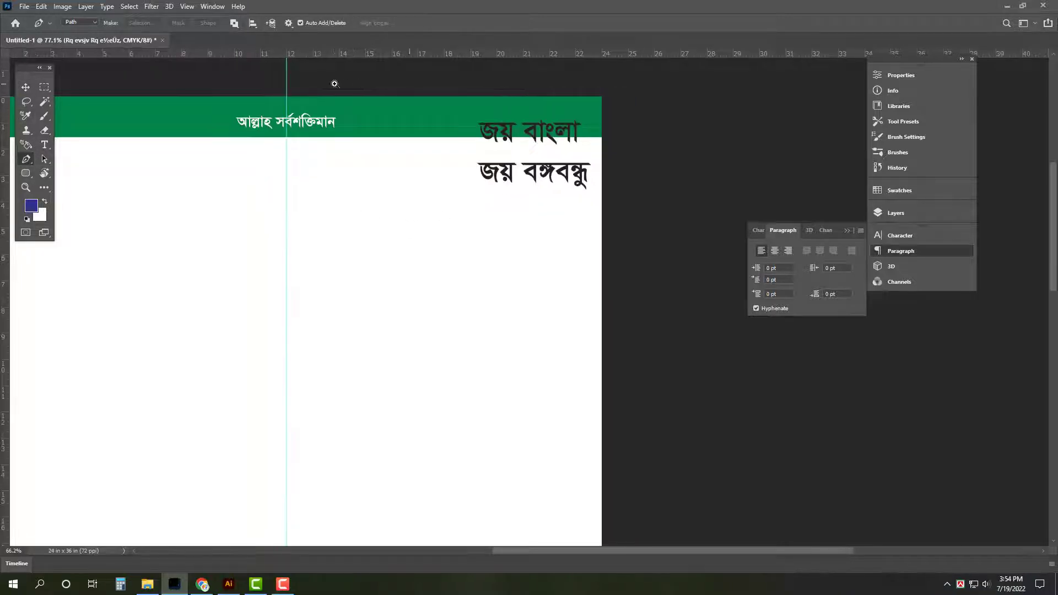
left_click(286, 89)
scroll(412, 161, "down", 2)
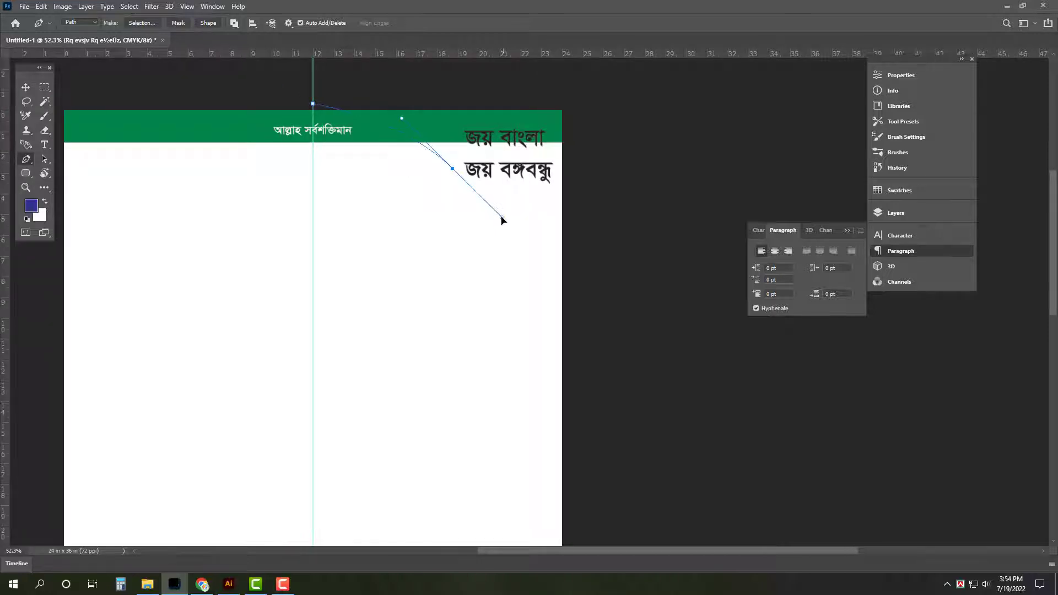
left_click_drag(584, 238, 682, 266)
key("ctrl+Return")
key("v")
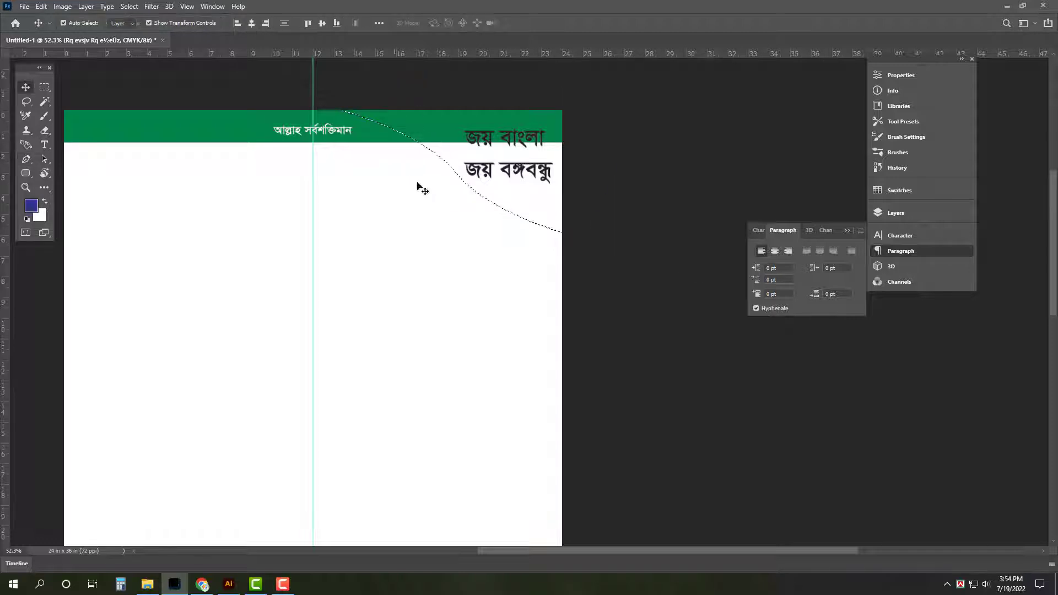
left_click(473, 326, "ctrl")
key("ctrl+j")
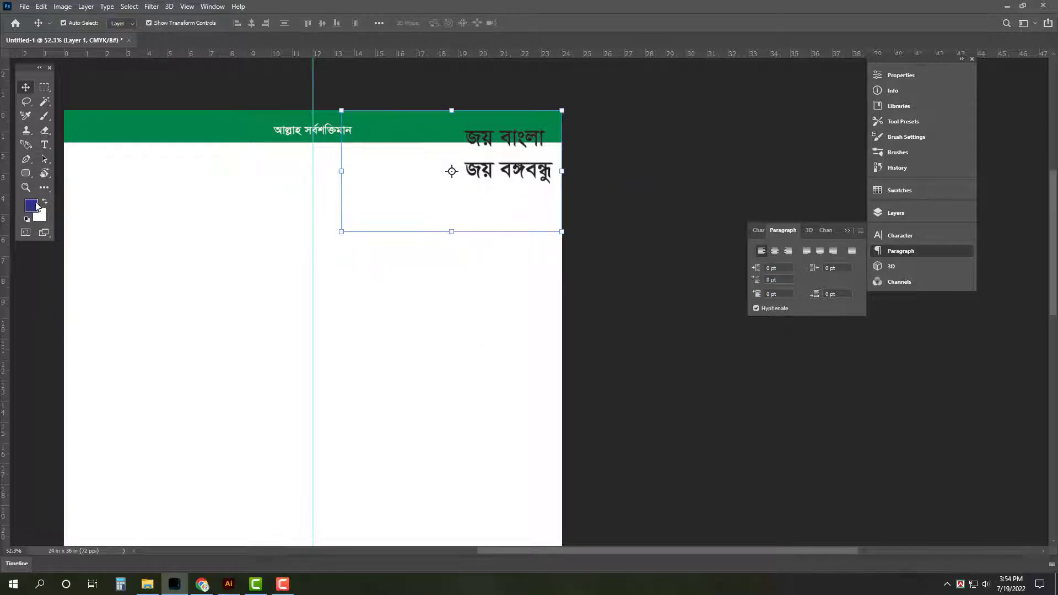
Fill the curved shape with orange, CMYK 0/50/100/0
left_click(42, 217)
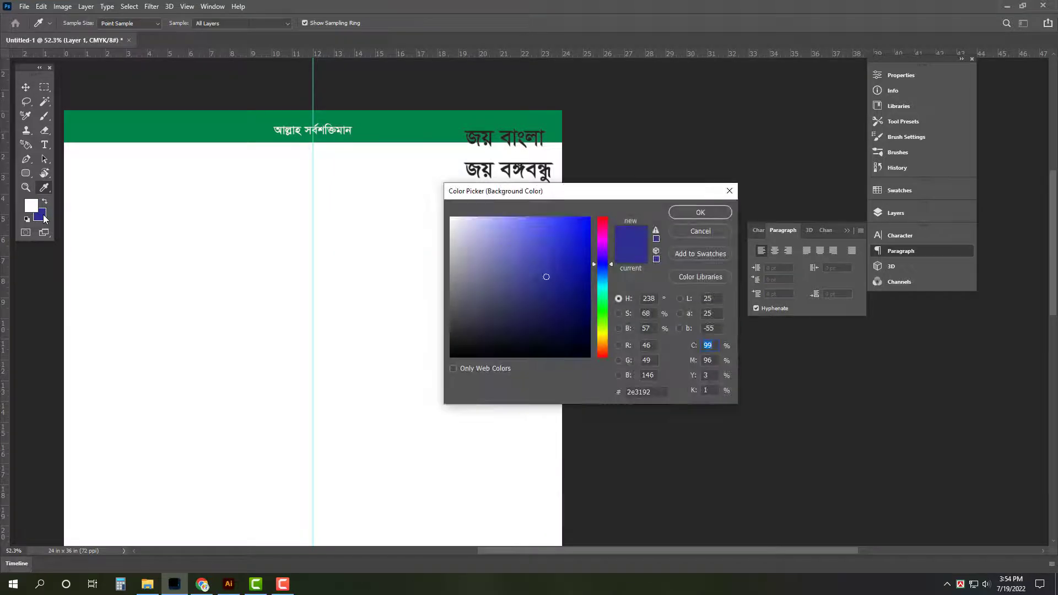
type("0")
key("Tab")
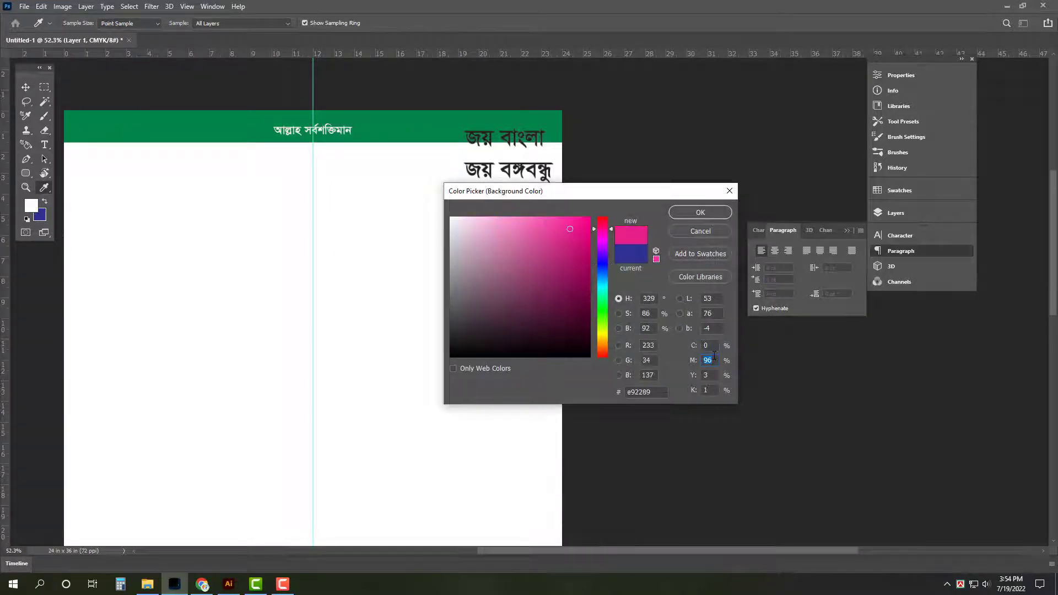
type("50")
key("Tab")
type("100")
key("Tab")
type("0")
key("Return")
key("ctrl+shift+BackSpace")
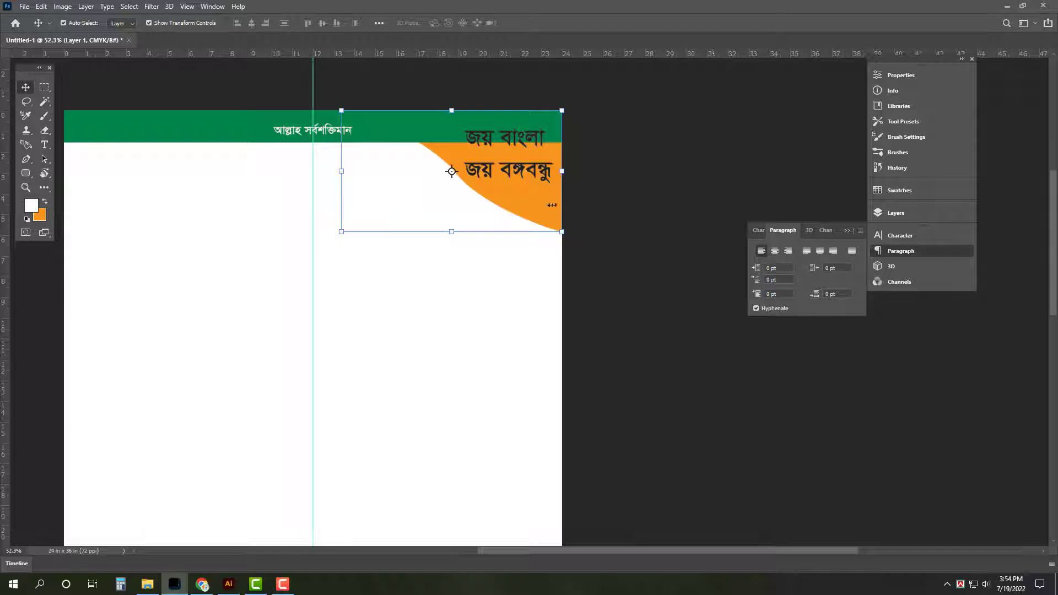
Send the green header bar layer behind the orange shape
left_click(449, 130)
key("ctrl+[")
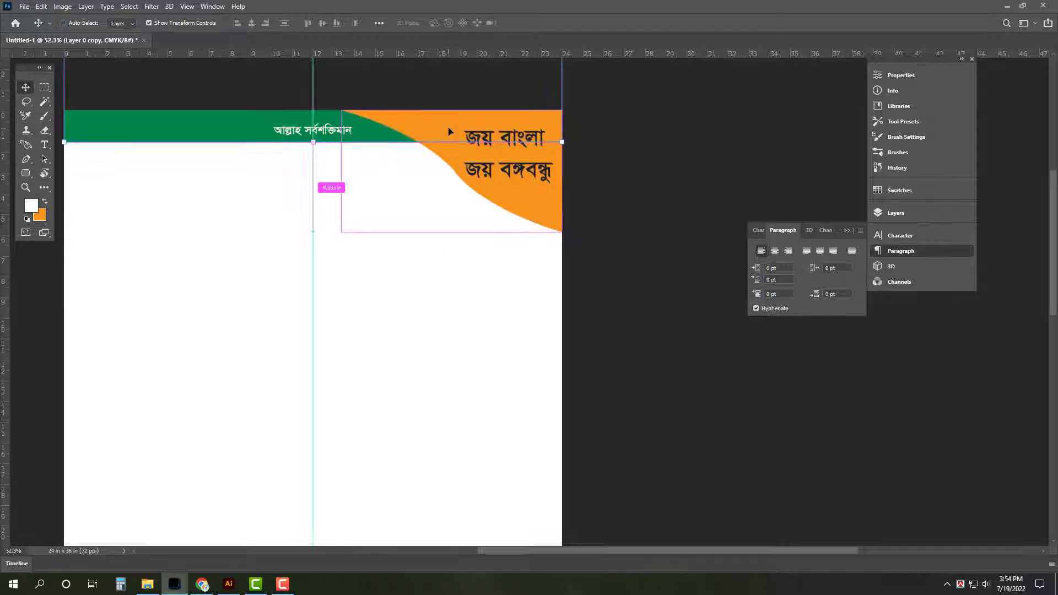
left_click_drag(523, 171, 580, 178)
Set the two-line slogan's leading to 90 pt
left_click(544, 269)
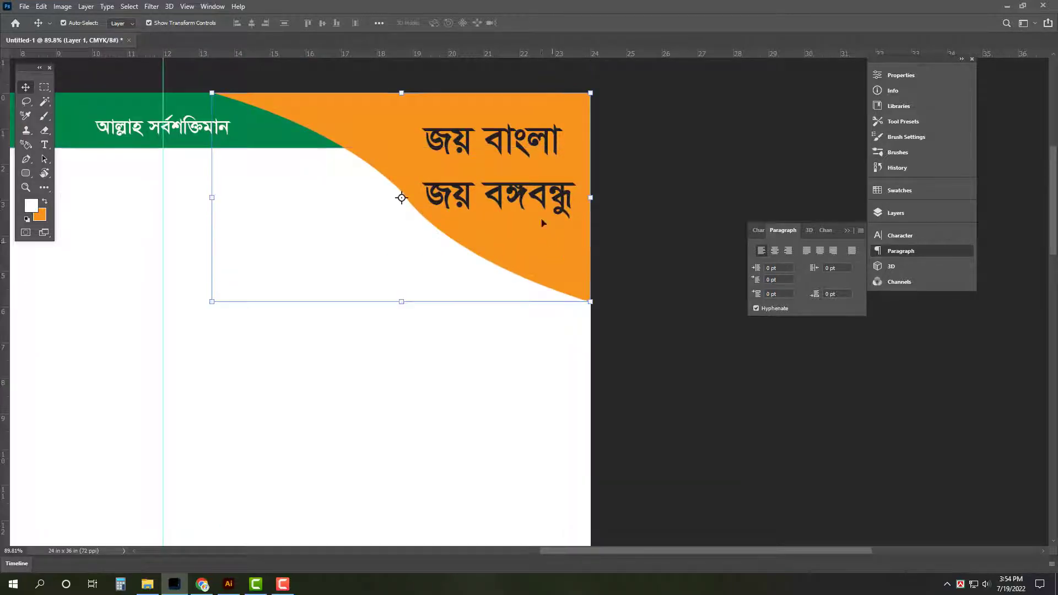
left_click(544, 200)
left_click_drag(494, 176, 537, 249)
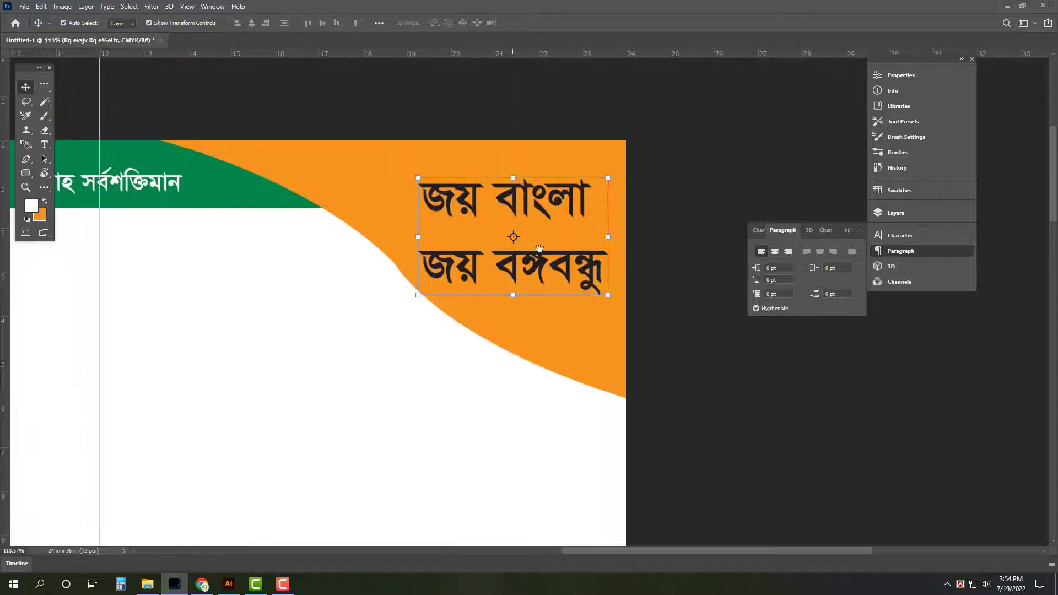
left_click(908, 236)
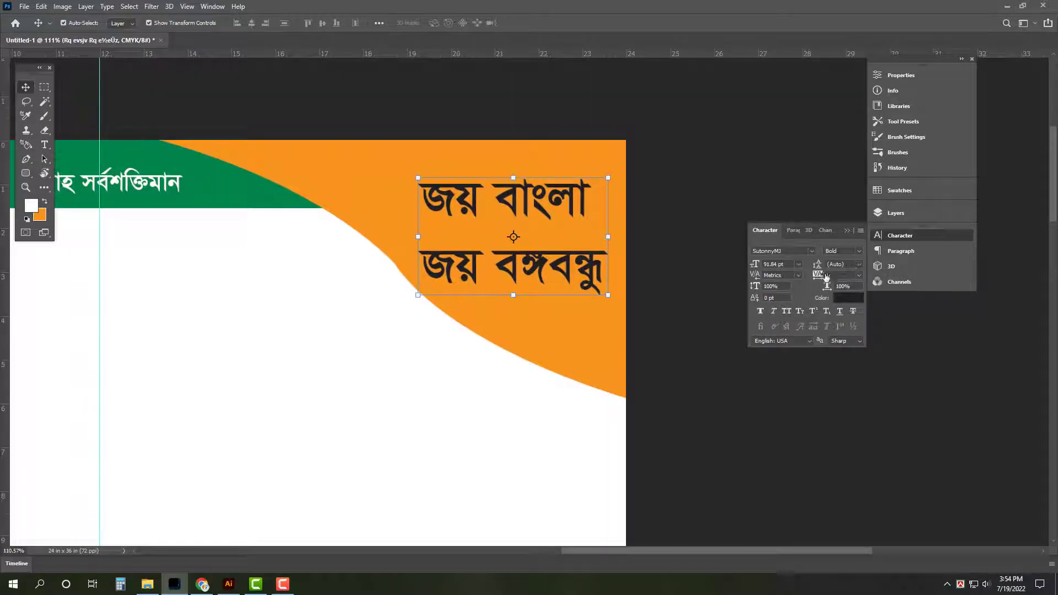
key("Return")
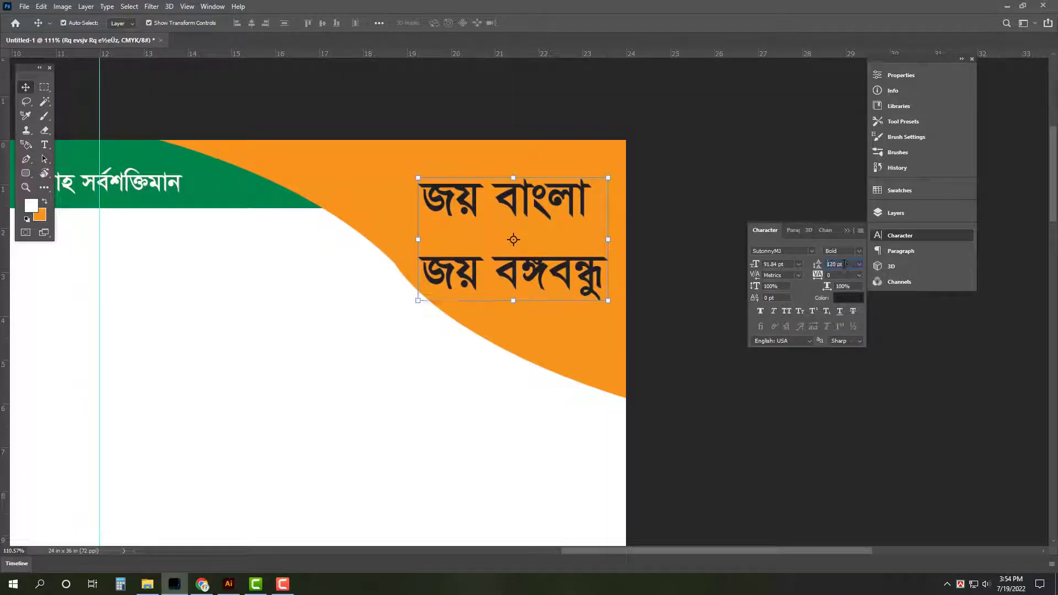
type("90")
key("Return")
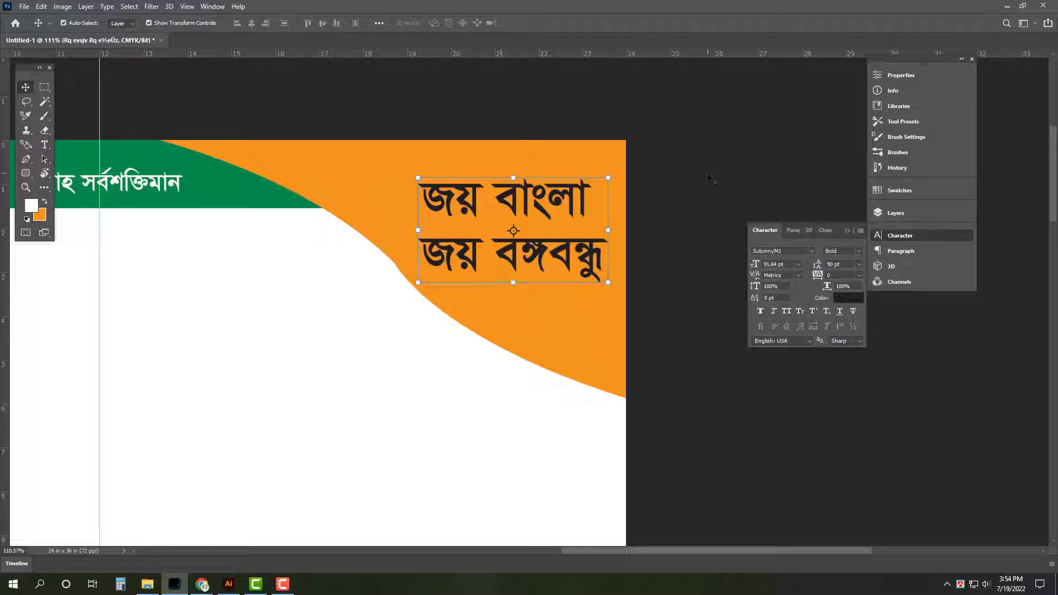
left_click(711, 178)
Add a header-green square left of the first slogan line, rotated 30°
left_click(44, 88)
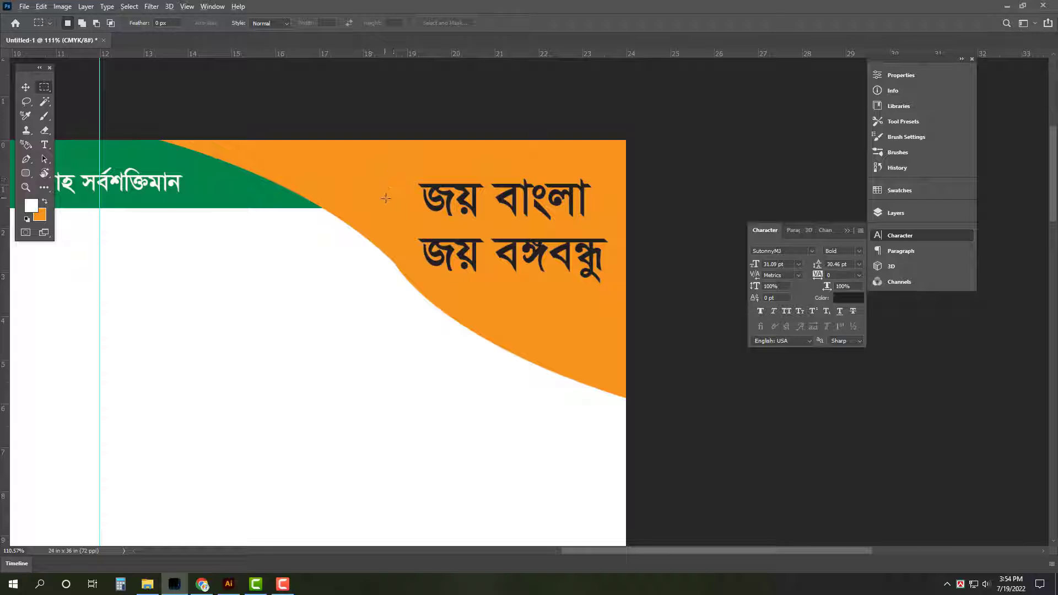
left_click_drag(385, 199, 404, 215)
key("ctrl+shift+alt+n")
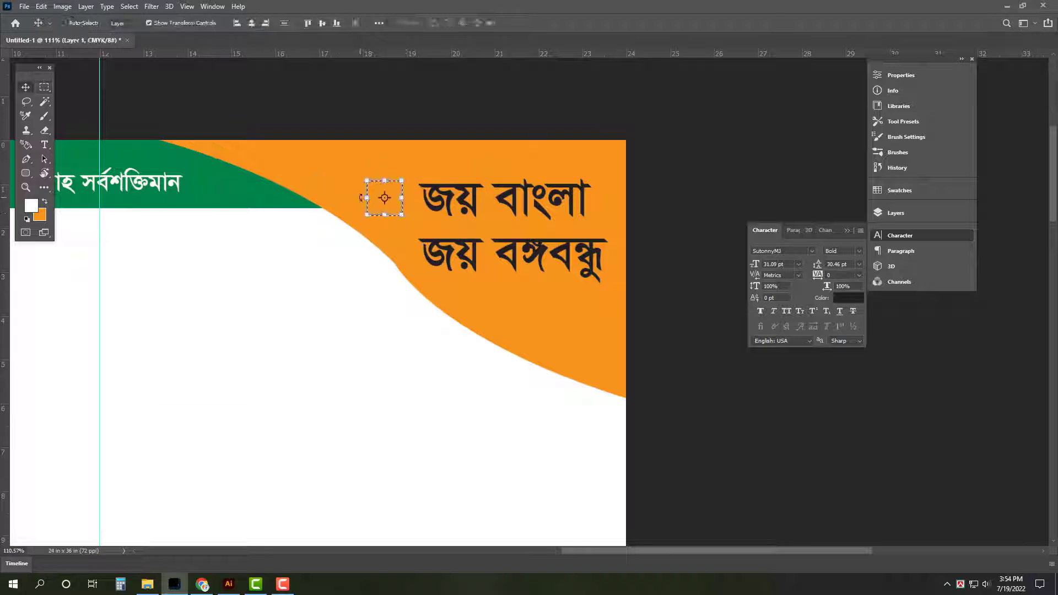
left_click(40, 215)
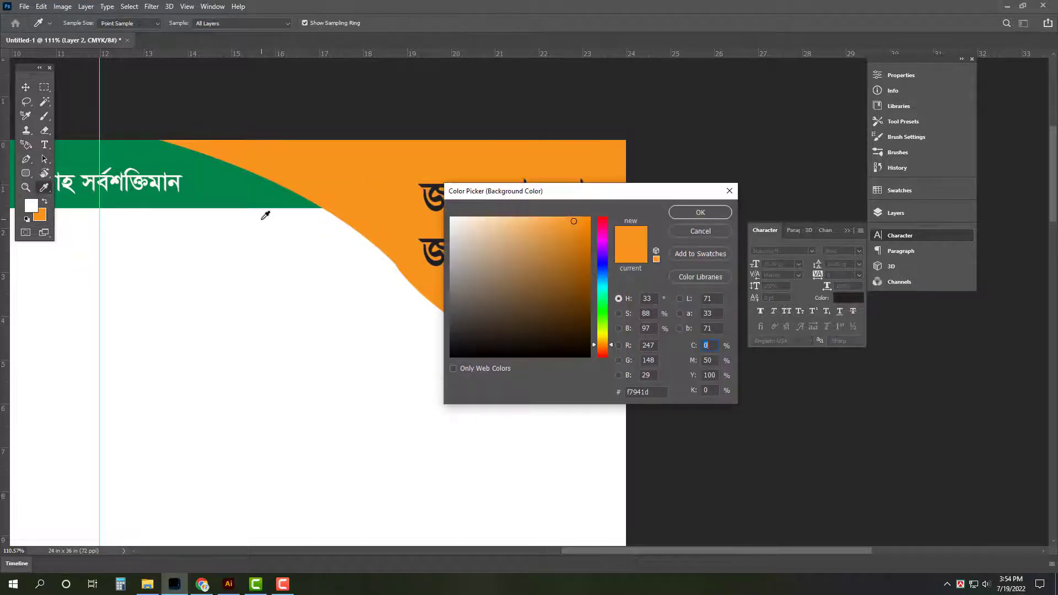
left_click(265, 215)
key("Return")
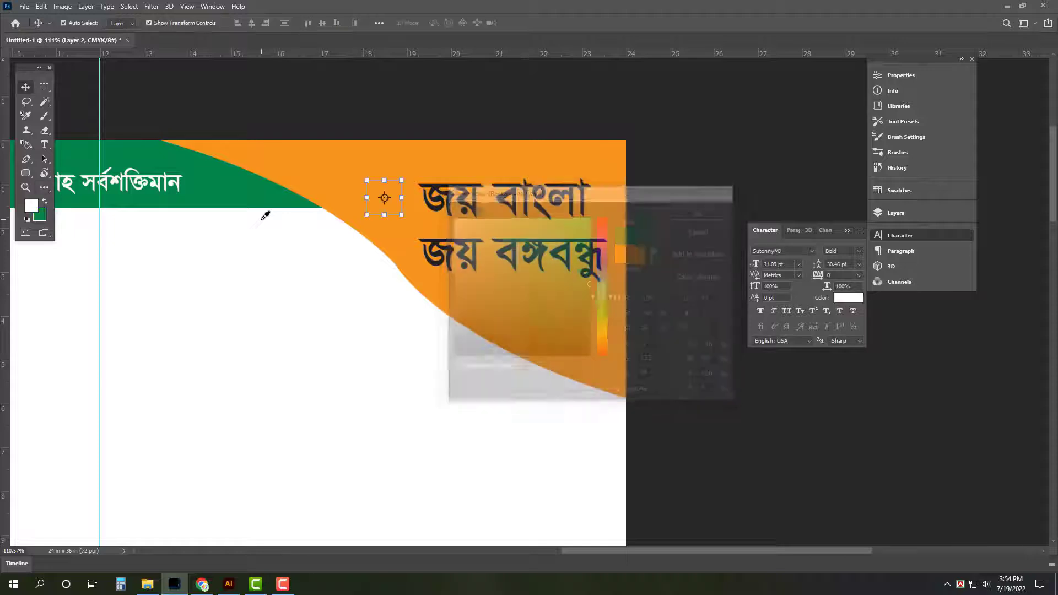
key("ctrl+BackSpace")
left_click_drag(414, 202, 425, 241)
key("Return")
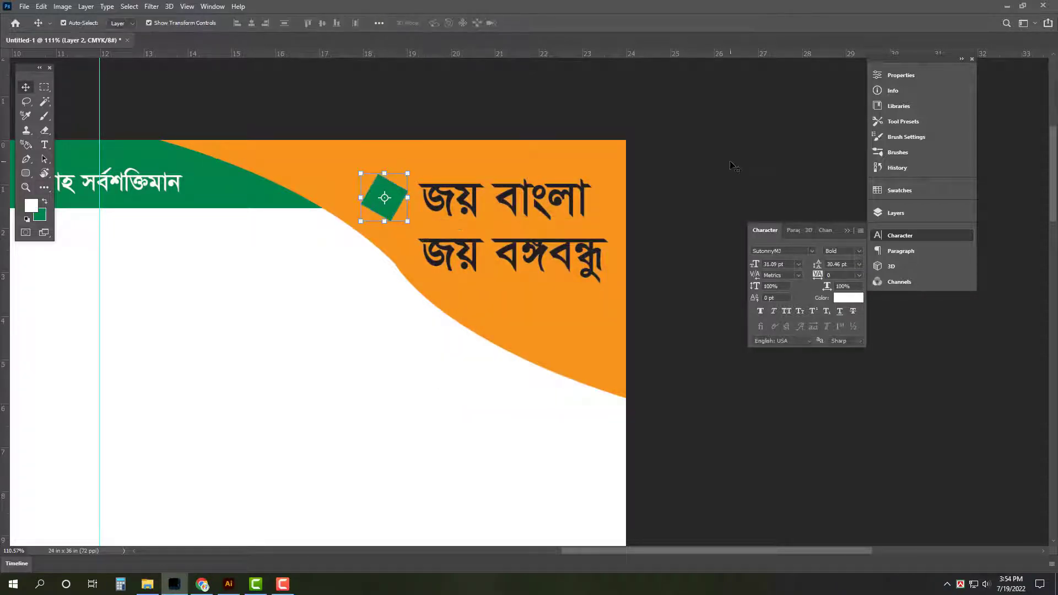
Duplicate the green square beside it and fill the copy red
left_click(734, 166)
left_click_drag(394, 194, 440, 222)
left_click(375, 229, "ctrl")
mouse_move(376, 227)
left_mouse_down()
mouse_move(340, 212)
mouse_move(365, 212)
left_mouse_up()
left_click(41, 216)
double_click(708, 345)
type("0")
key("Tab")
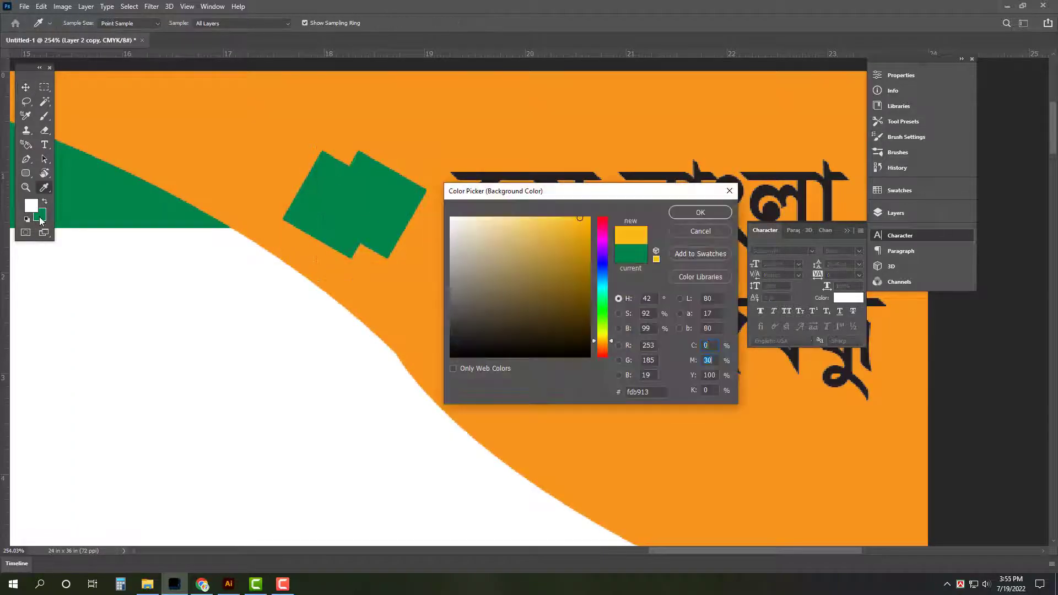
type("100")
key("Return")
key("ctrl+shift+BackSpace")
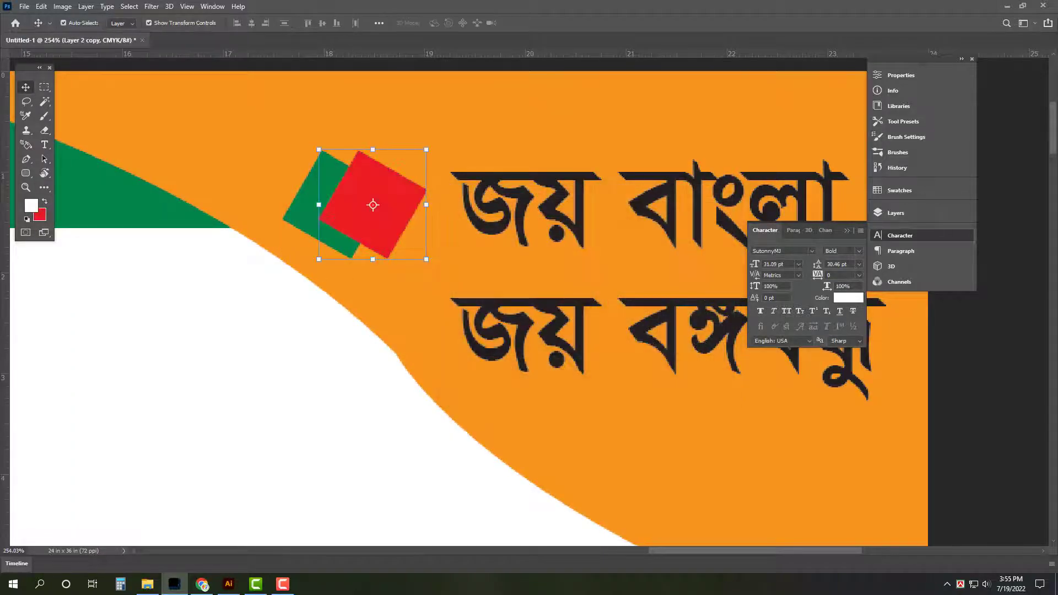
Copy the square pair beside the second line, and duplicate the orange shape slightly enlarged
left_click(301, 215, "shift")
left_click_drag(409, 213, 409, 347)
scroll(405, 330, "down", 5)
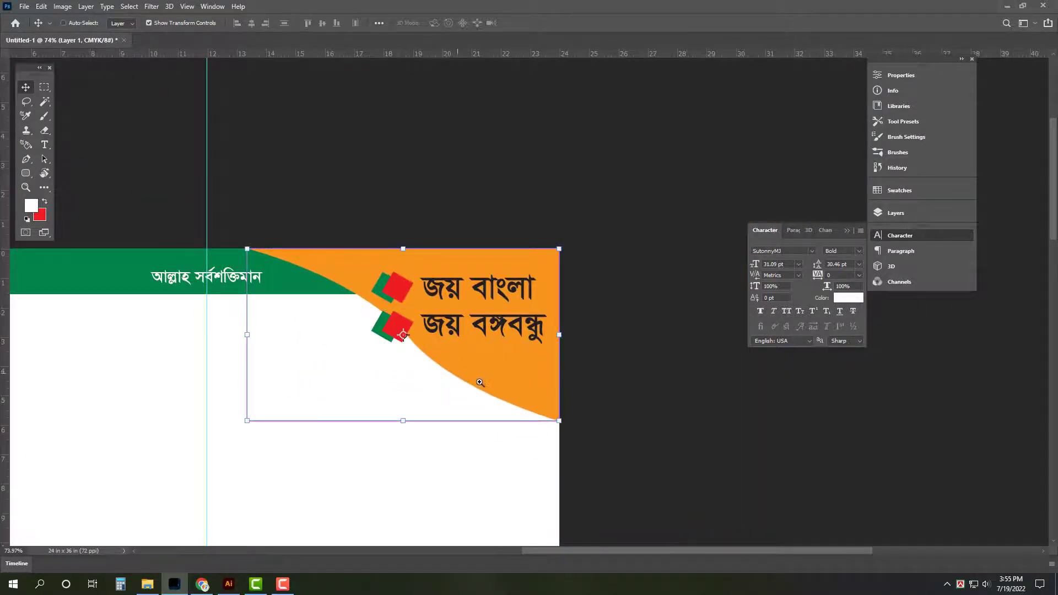
scroll(479, 382, "up", 1)
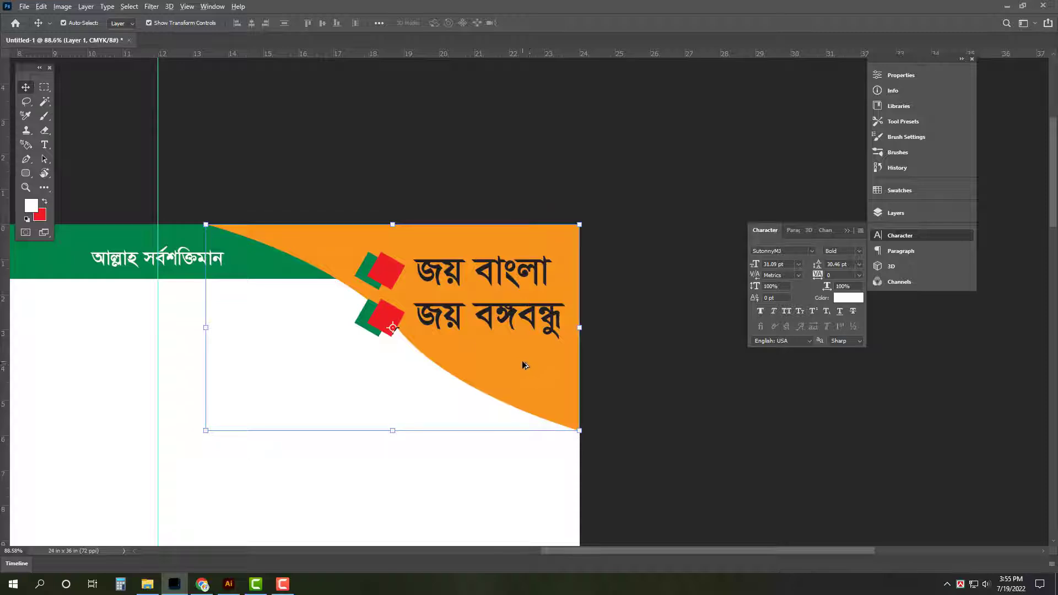
left_click_drag(521, 360, 523, 375)
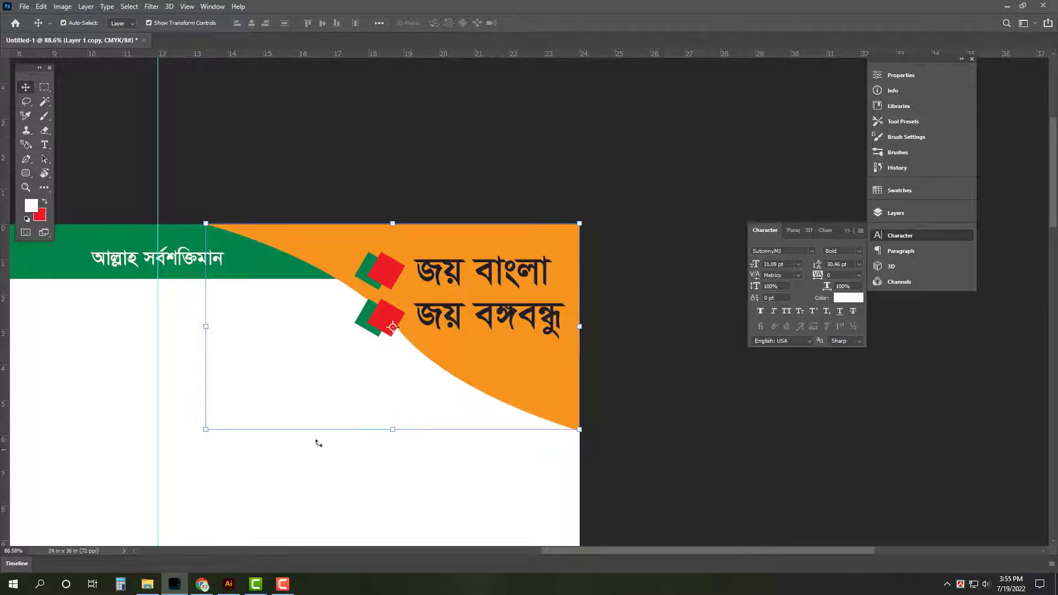
left_click_drag(400, 435, 395, 443)
Fill the copied curved shape red and stretch it down and to the left
left_click(46, 202)
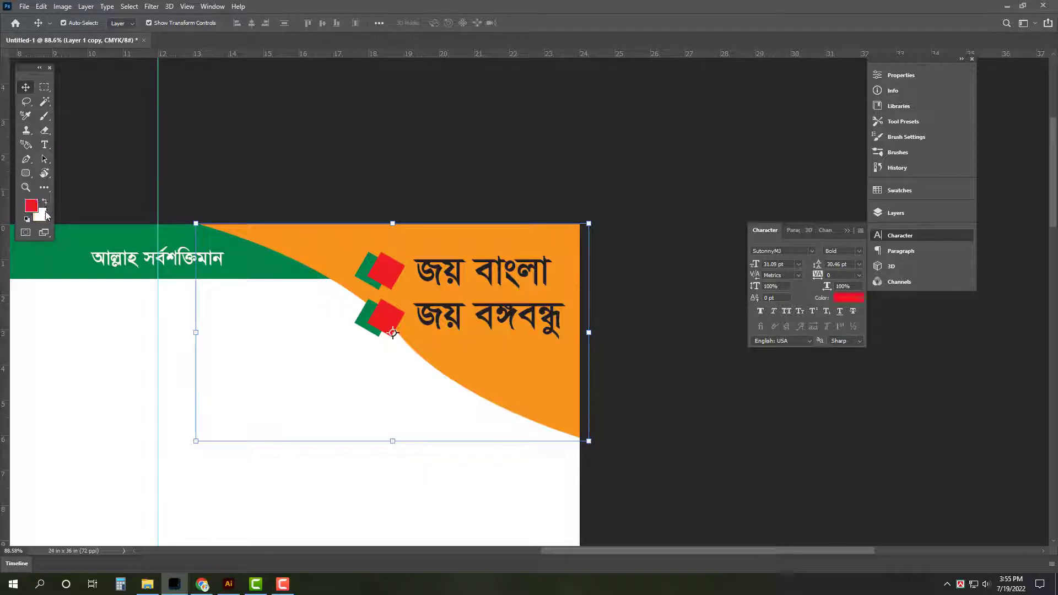
left_click(47, 203)
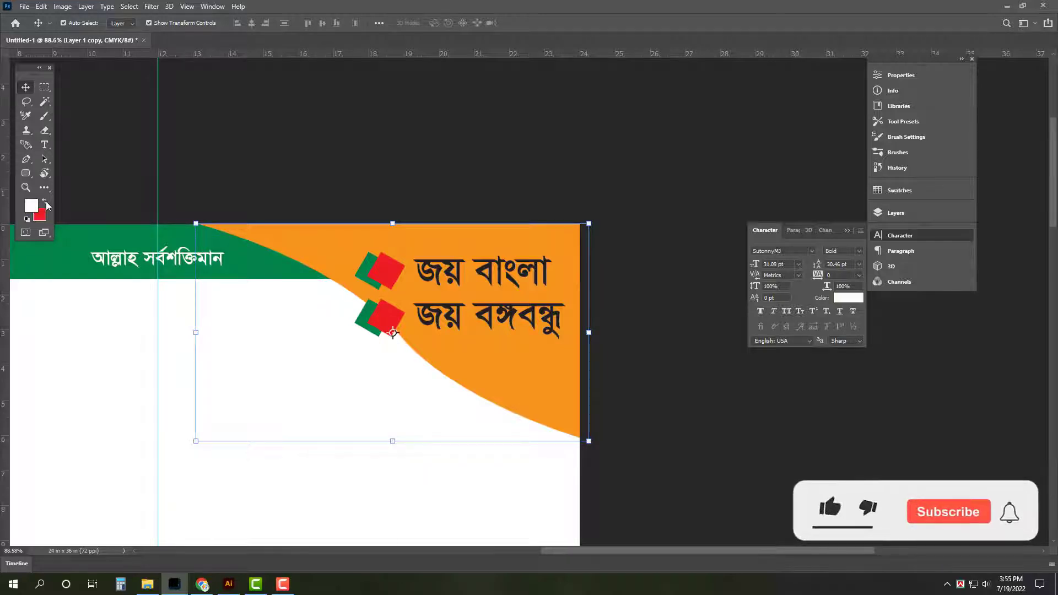
key("ctrl+shift+BackSpace")
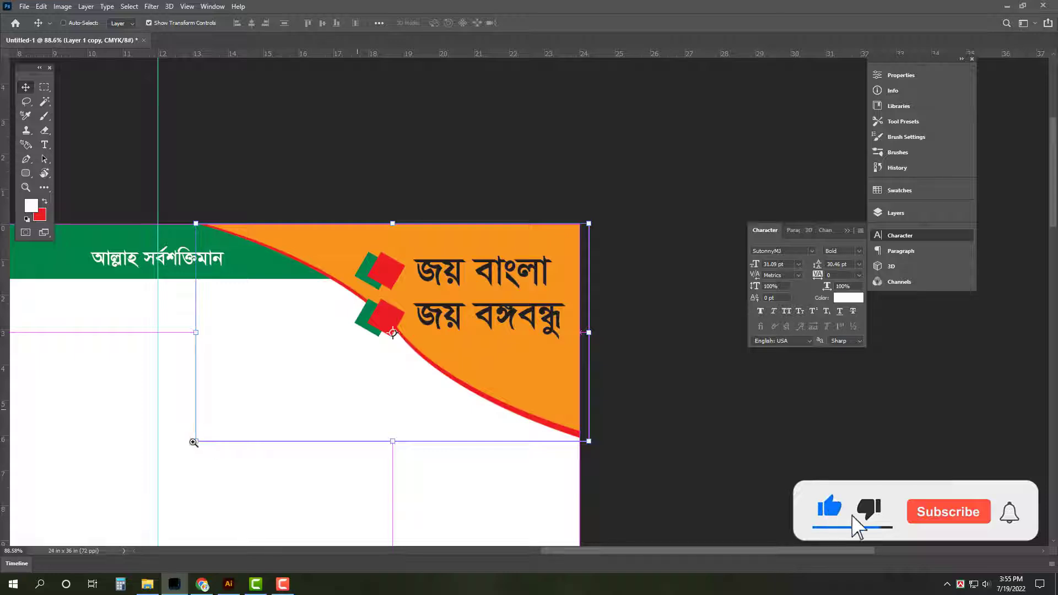
left_click_drag(196, 441, 180, 449)
key("Return")
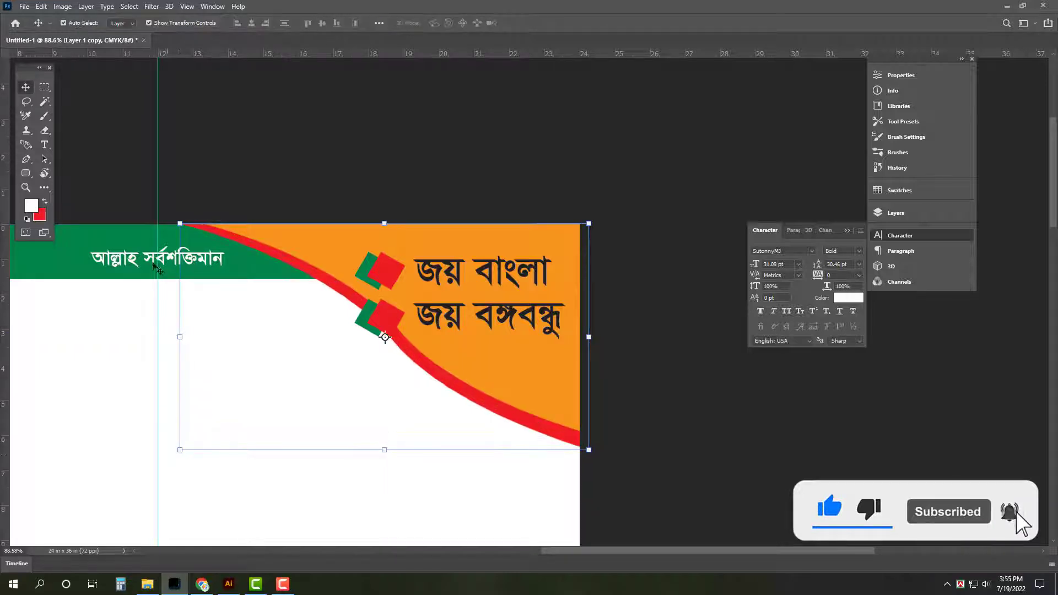
Recolour the stretched stripe yellow (#ffff00) and fit the whole poster in view
left_click(40, 215)
type("ffff00")
left_click(699, 211)
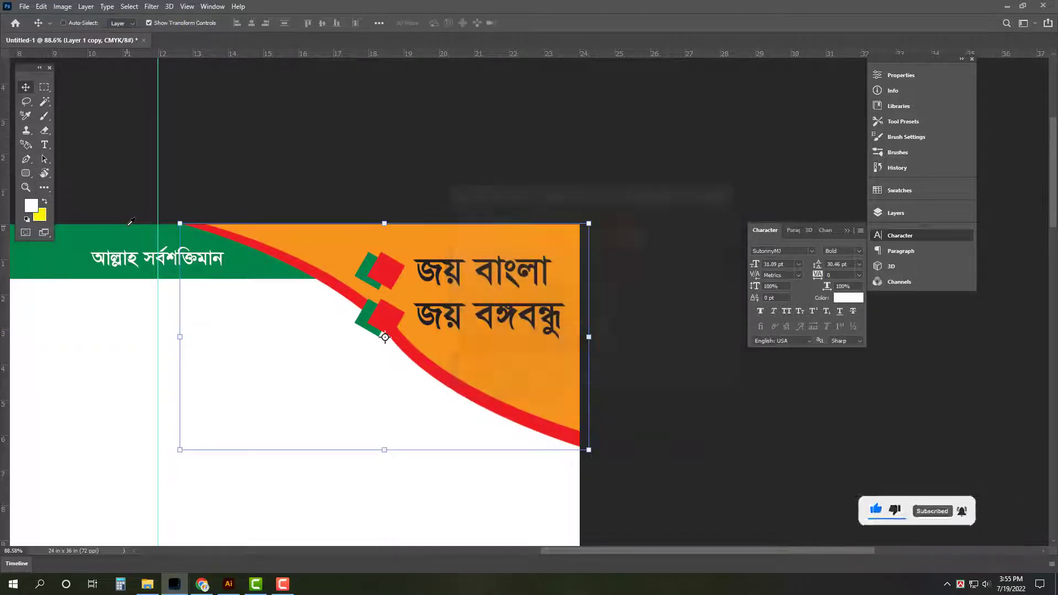
key("ctrl+shift+BackSpace")
left_click(513, 151)
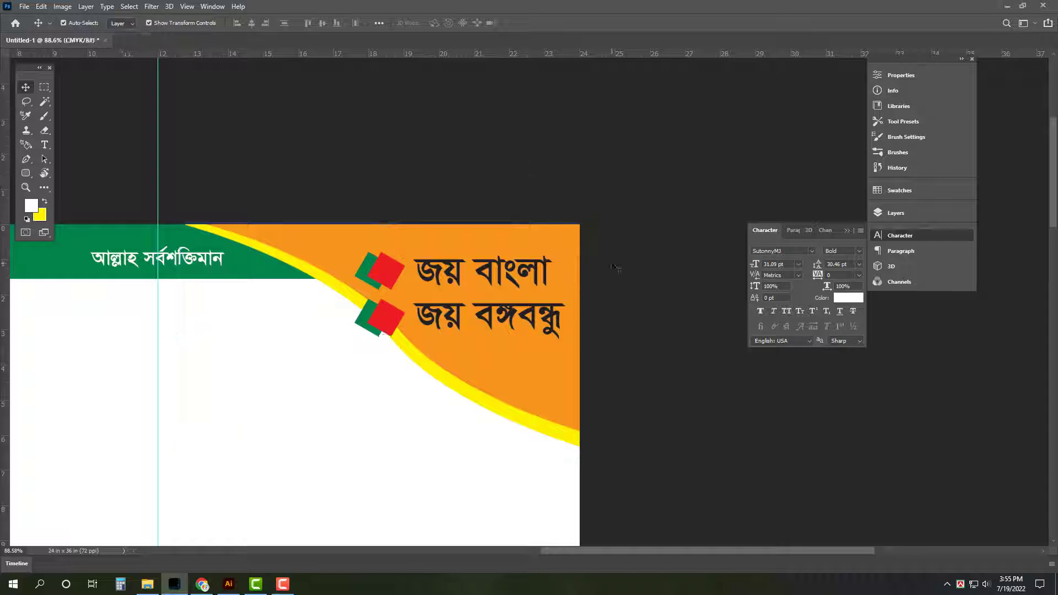
key("ctrl+0")
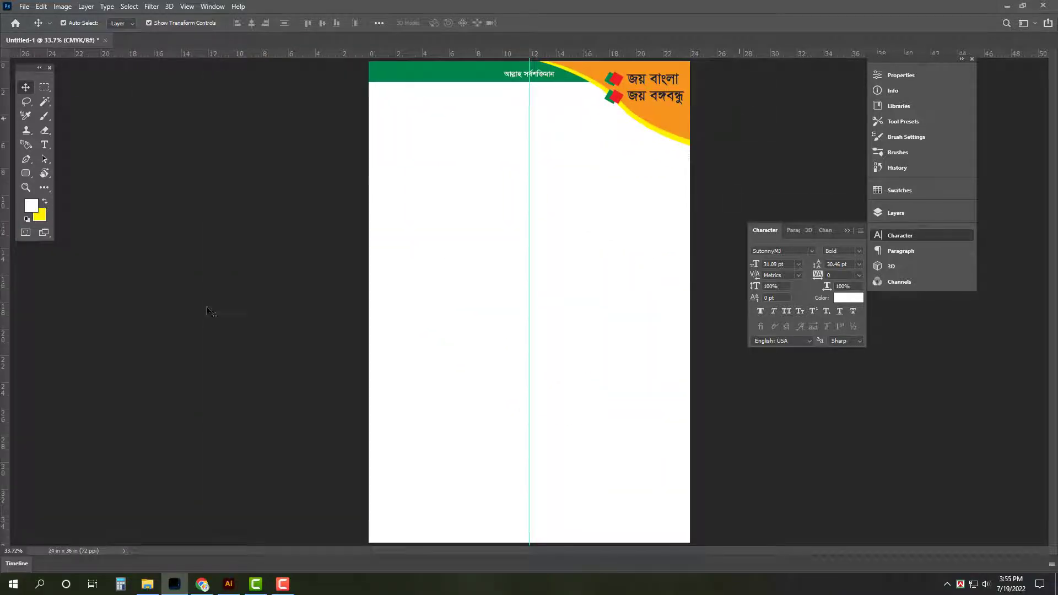
Cut all five lines of Bengali text from the Illustrator artboard
left_click(147, 590)
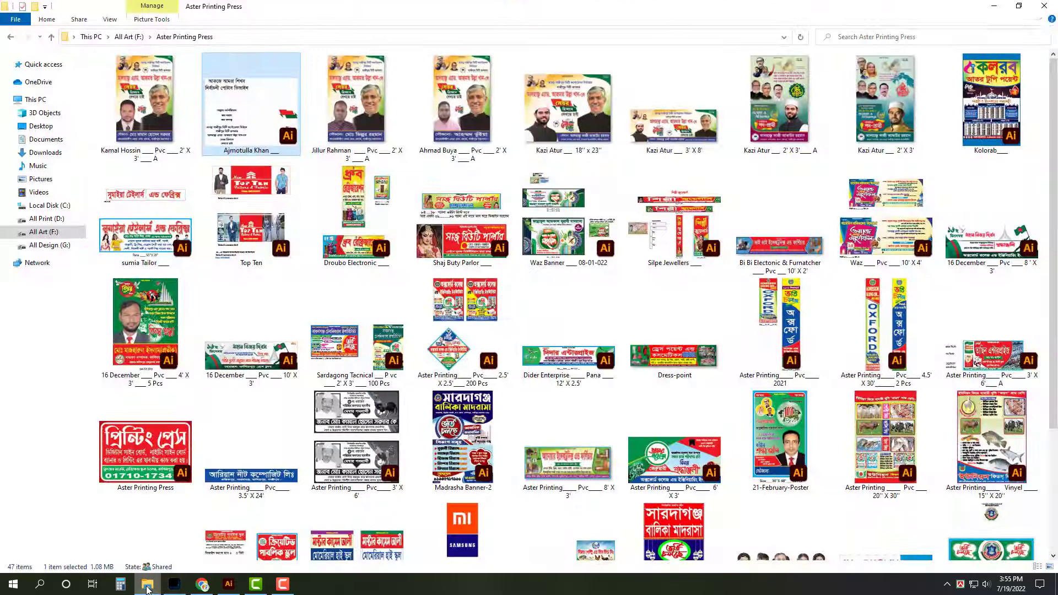
left_click(149, 588)
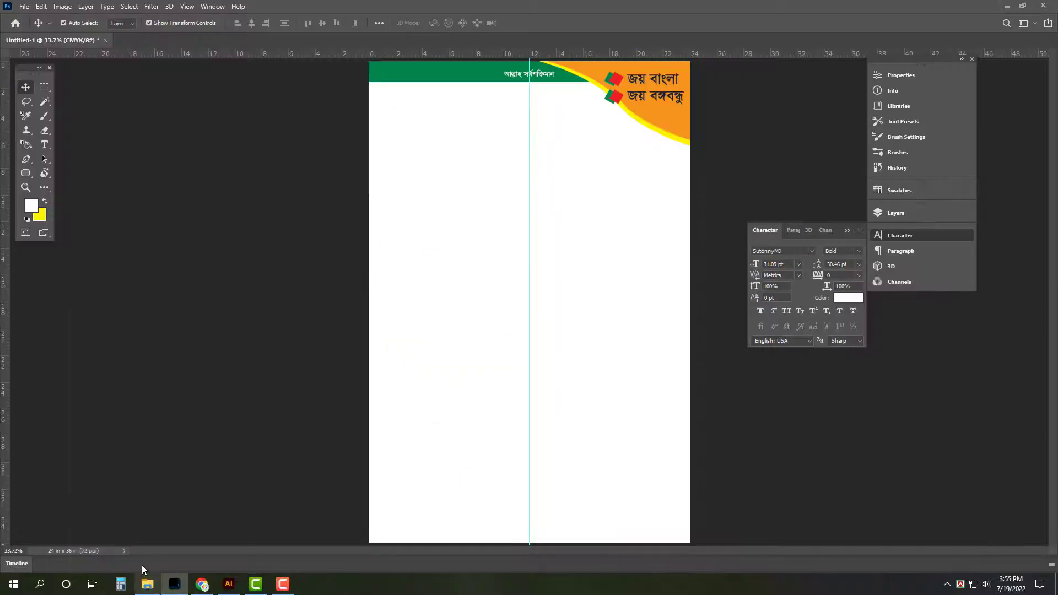
left_click(1007, 5)
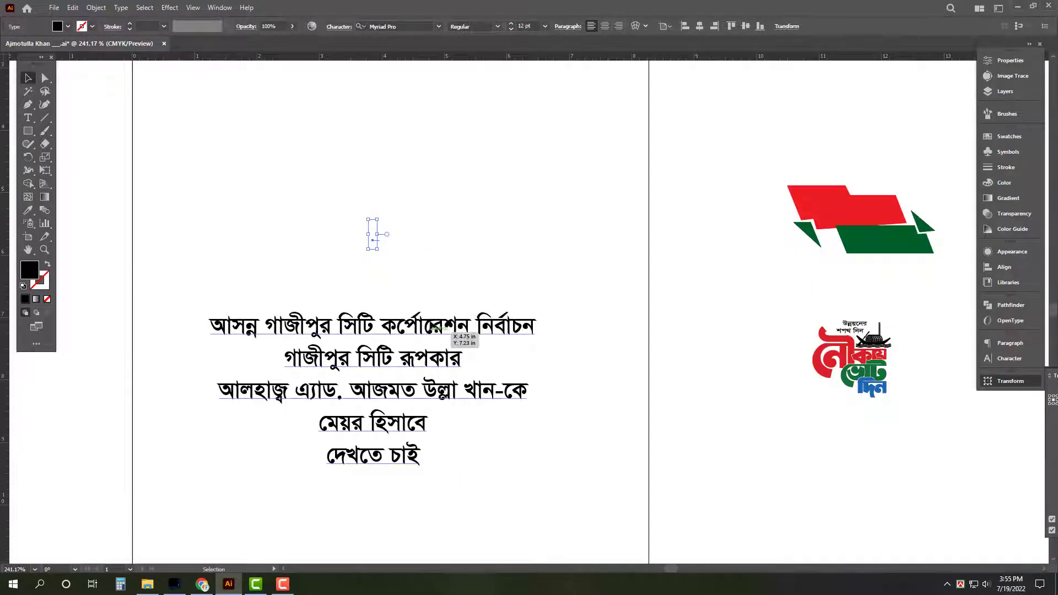
left_click(444, 357)
key("ctrl+a")
key("ctrl+x")
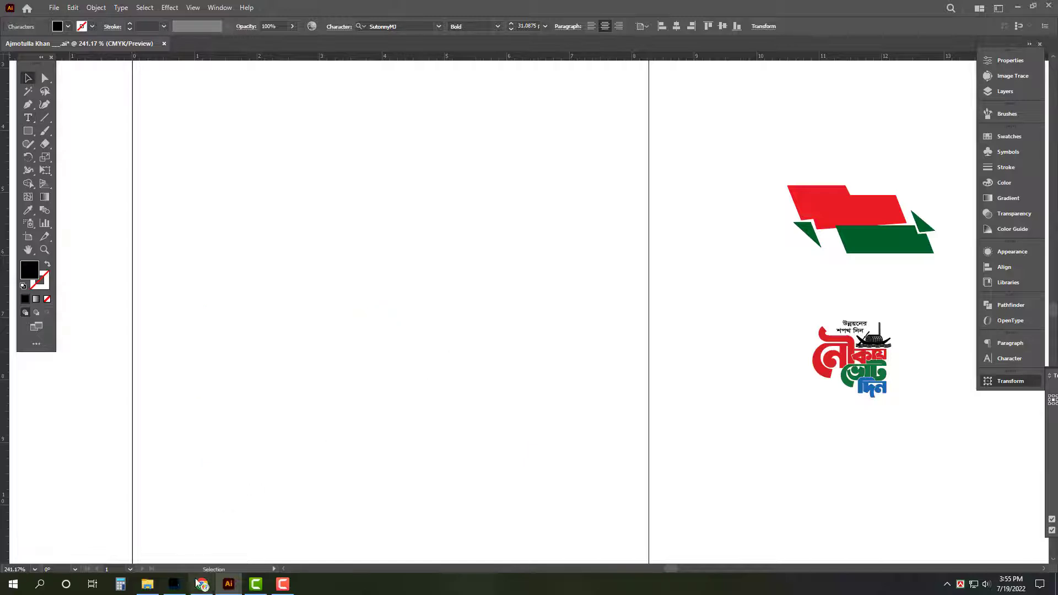
Paste the five-line Bengali text into a copied slogan text layer on the Photoshop poster
key("alt+Tab")
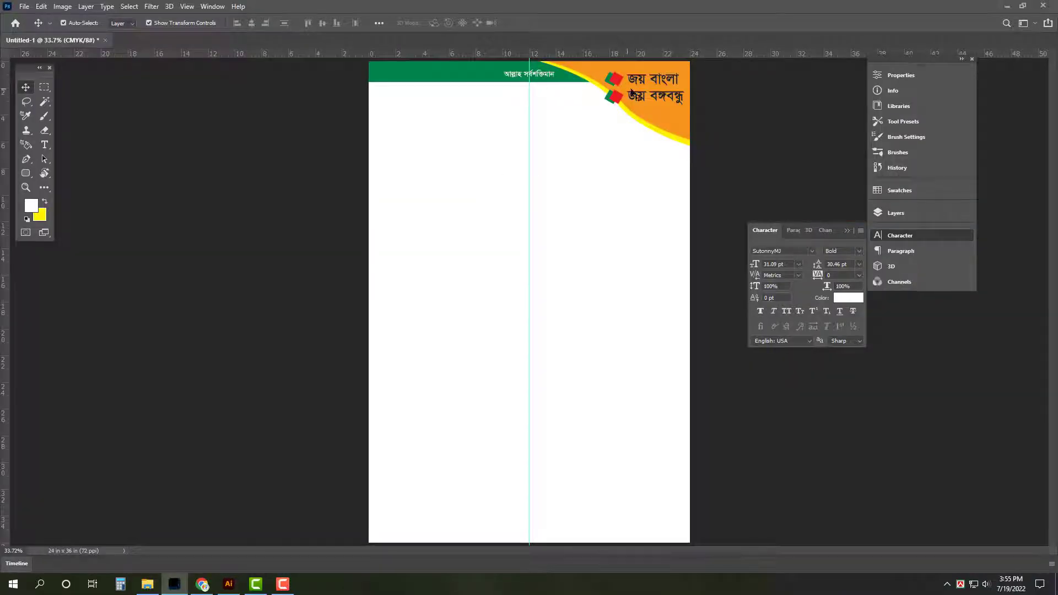
left_click_drag(633, 92, 508, 196)
key("t")
left_click(529, 191)
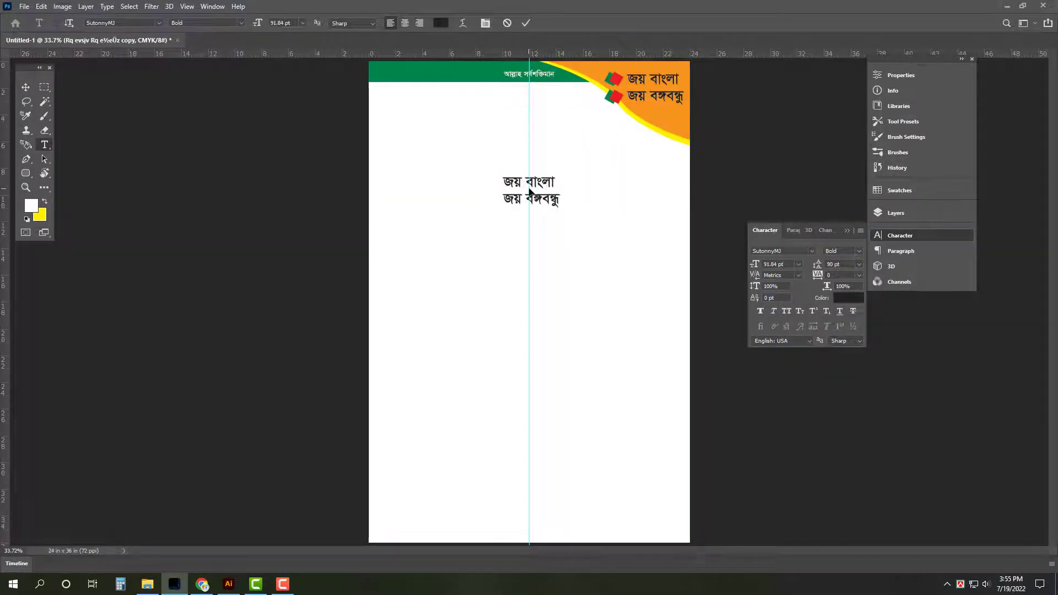
key("ctrl+a")
key("ctrl+v")
key("ctrl+Return")
Nudge the Bengali text block up and right, then minimize Photoshop and Illustrator
left_click_drag(522, 187, 548, 171)
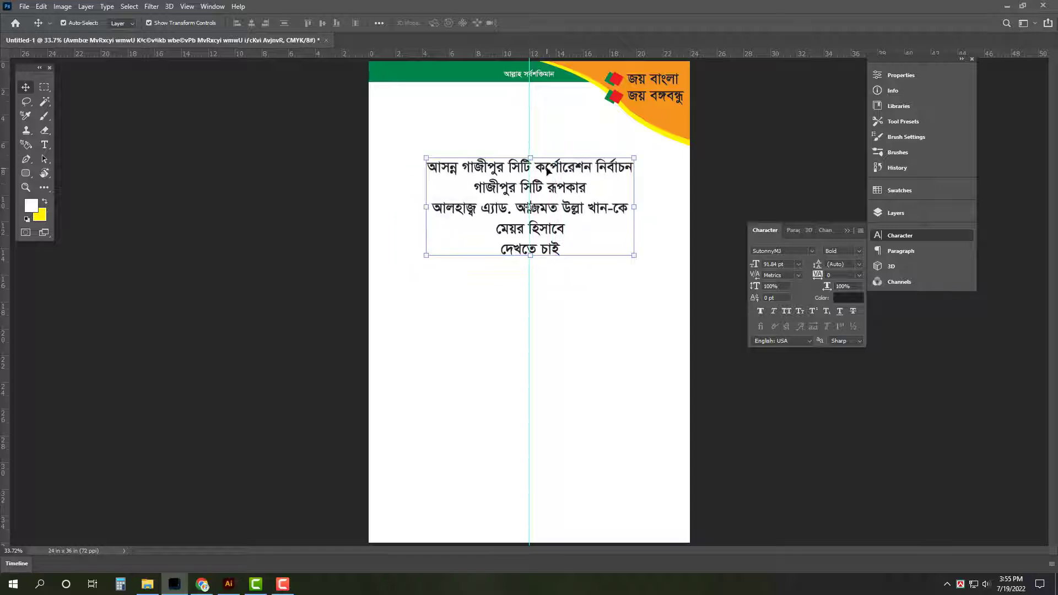
left_click(1008, 5)
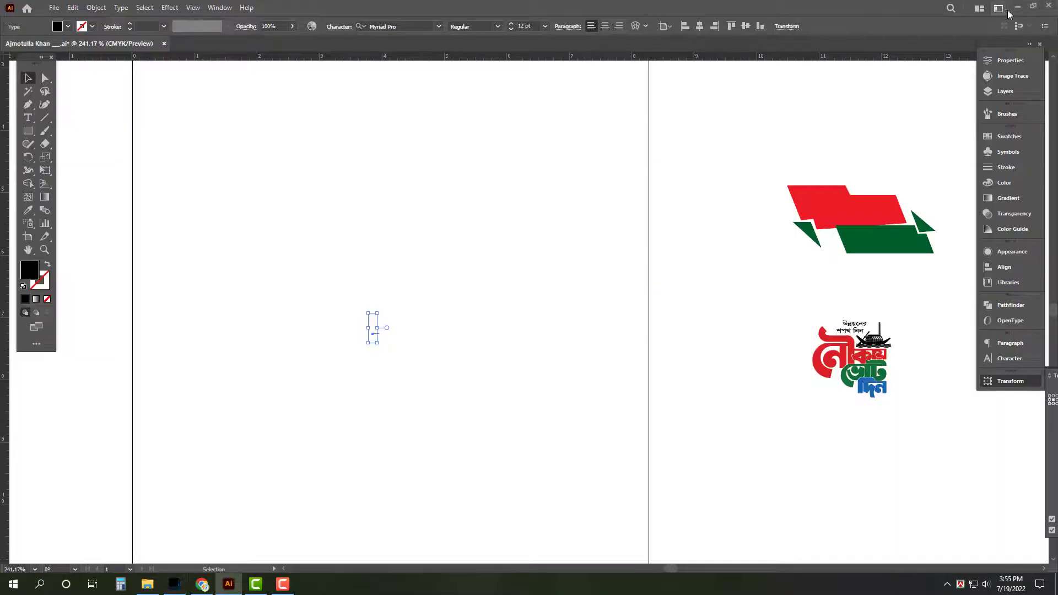
left_click(1018, 8)
Browse to This PC › All Design (G:) › Political › Awami League › Logo
double_click(19, 23)
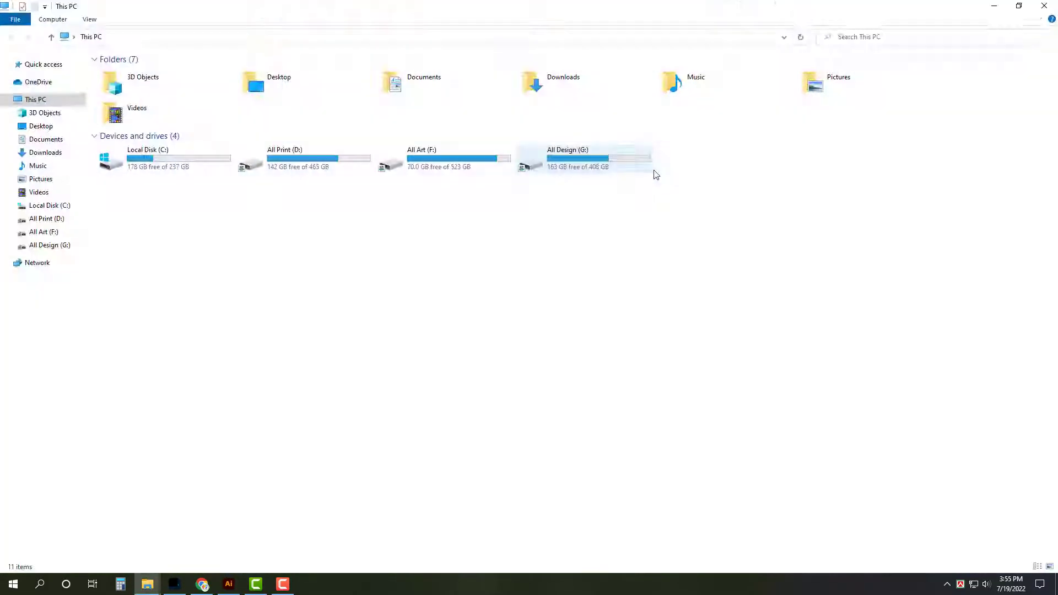
double_click(577, 158)
type("po")
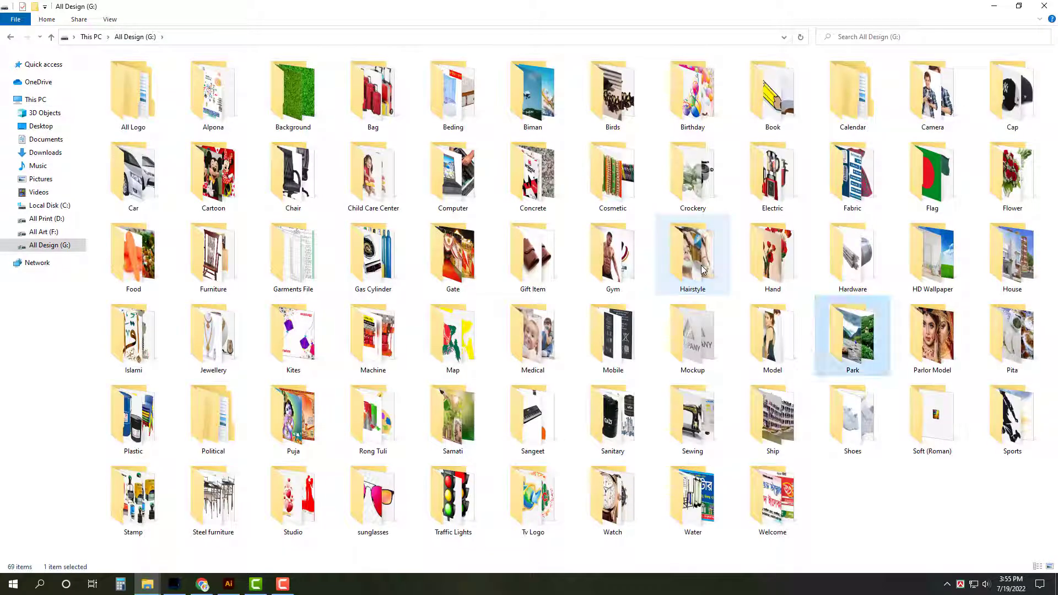
key("Return")
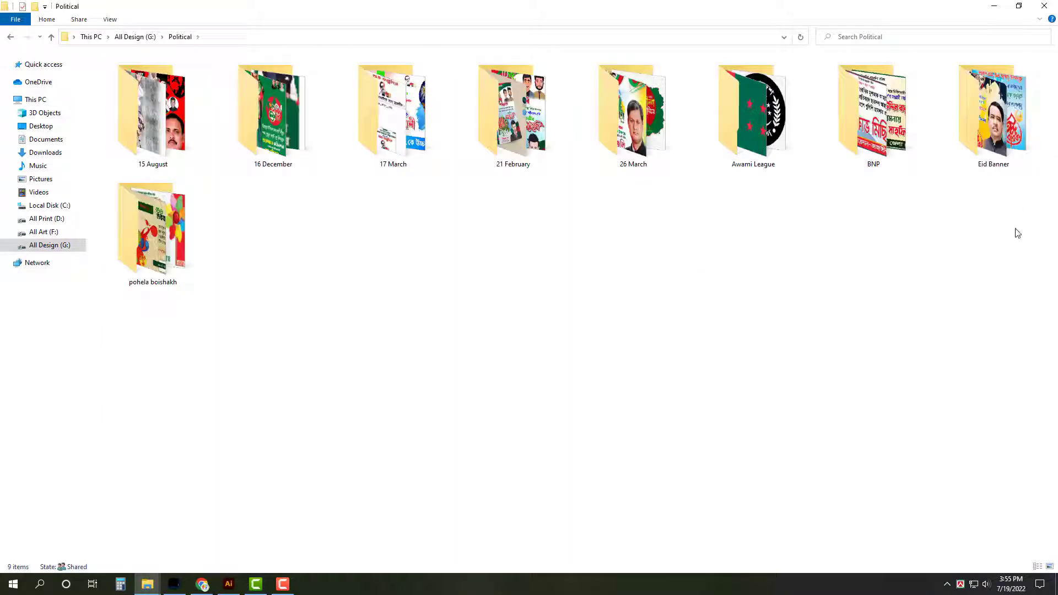
double_click(783, 165)
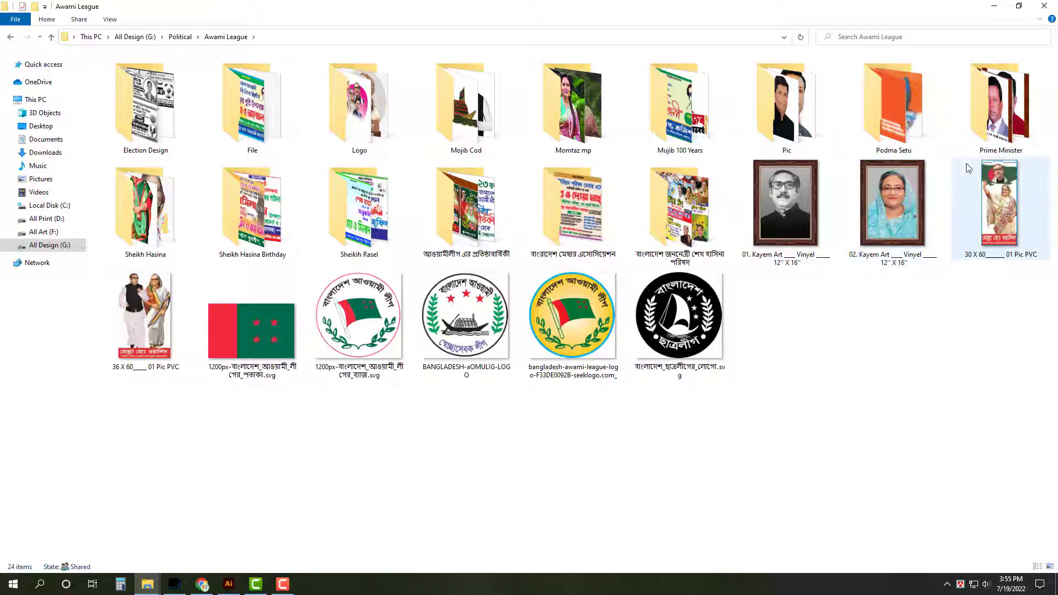
double_click(375, 90)
Choose leaders logo image (1) and bring it into the Photoshop poster document
left_click(267, 119)
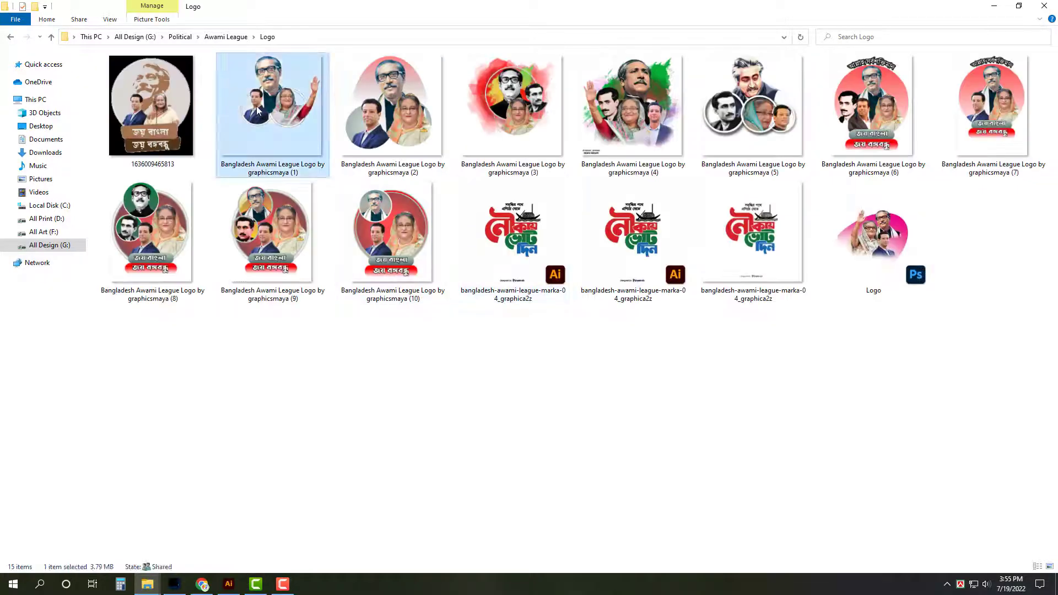
left_click(398, 129)
left_click(389, 242)
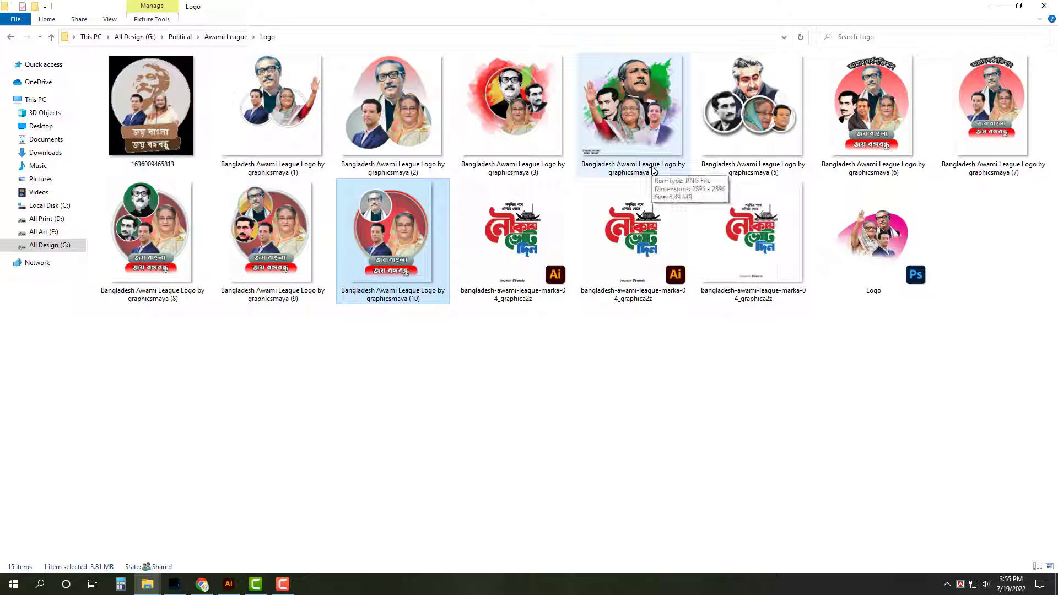
left_click(398, 111)
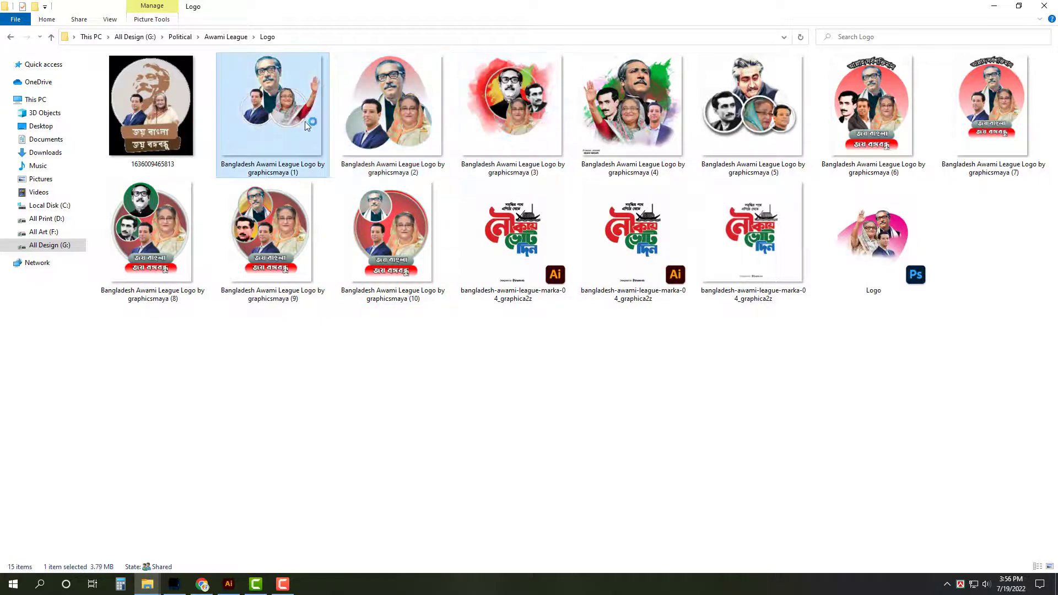
key("alt+Tab")
left_click_drag(490, 147, 437, 150)
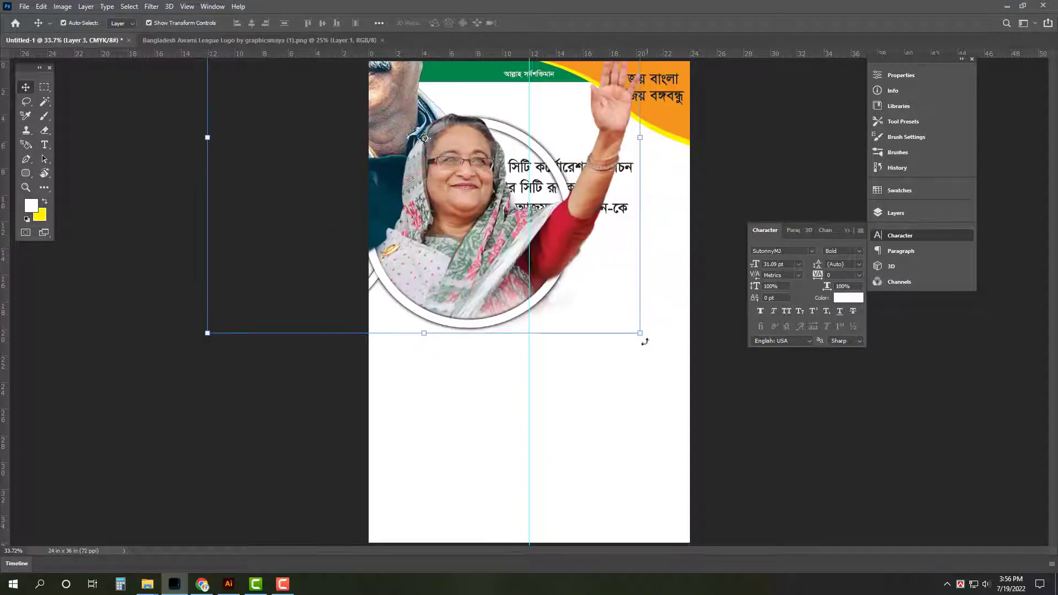
Scale the three-leader group to about 25% and place it in the poster's top-left corner
left_click_drag(640, 333, 478, 160)
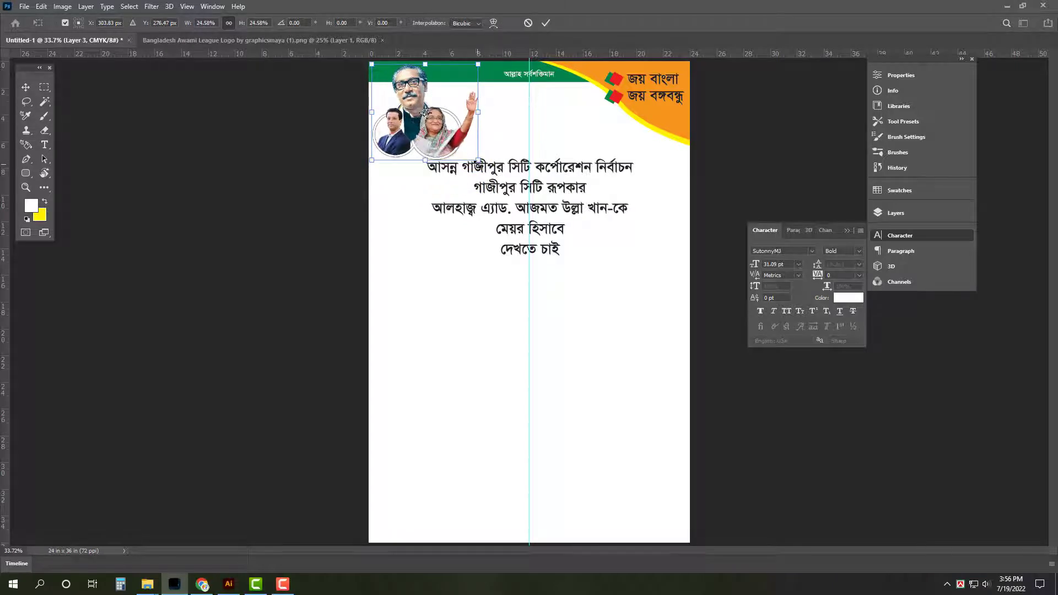
key("Return")
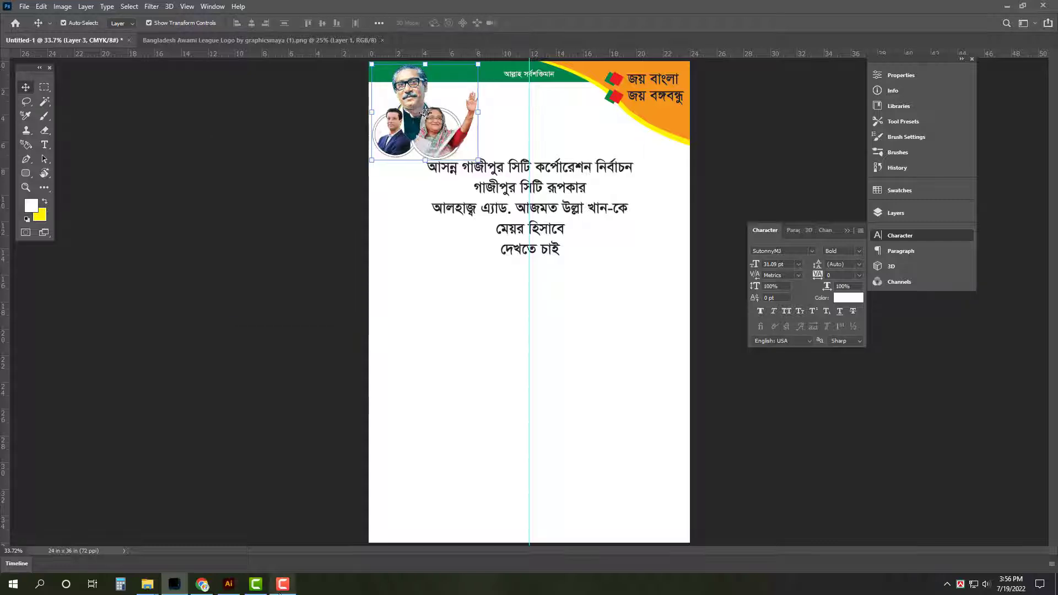
Open the smiling candidate's portrait from Awami League › Pic in Photoshop
mouse_move(147, 580)
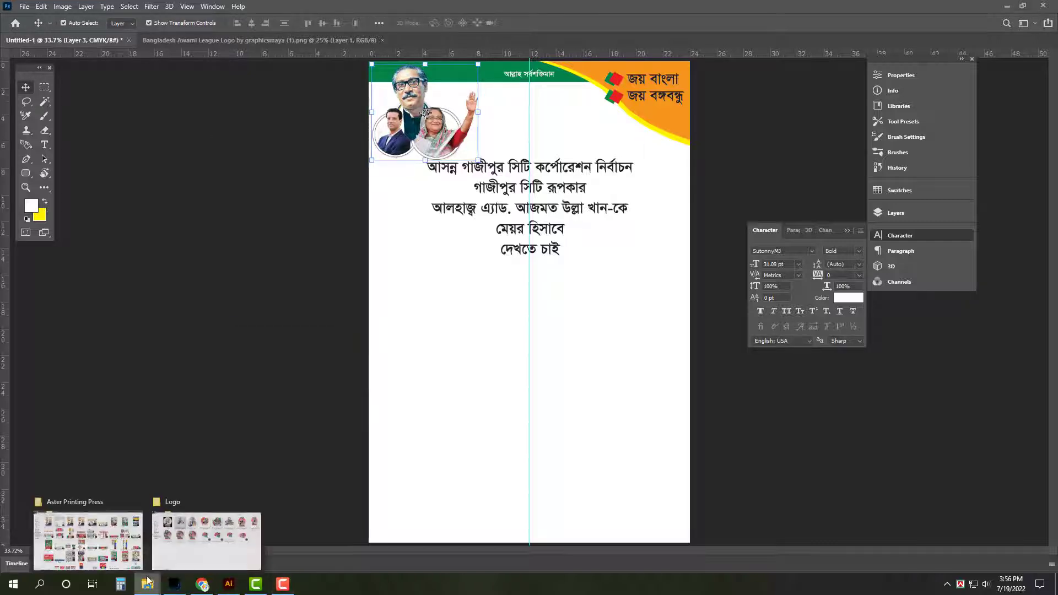
left_click(197, 528)
left_click(51, 38)
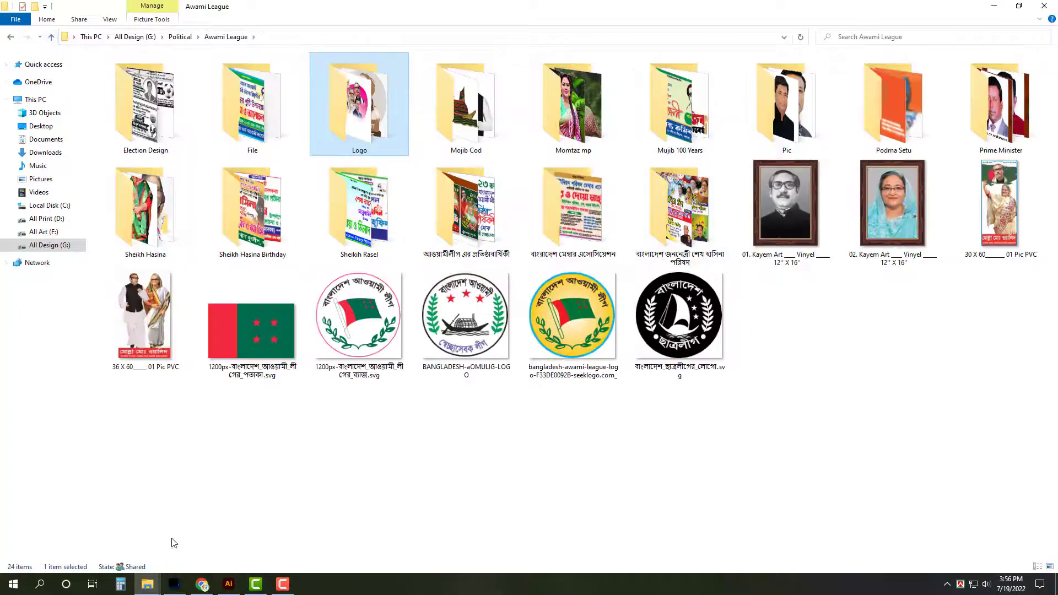
double_click(799, 132)
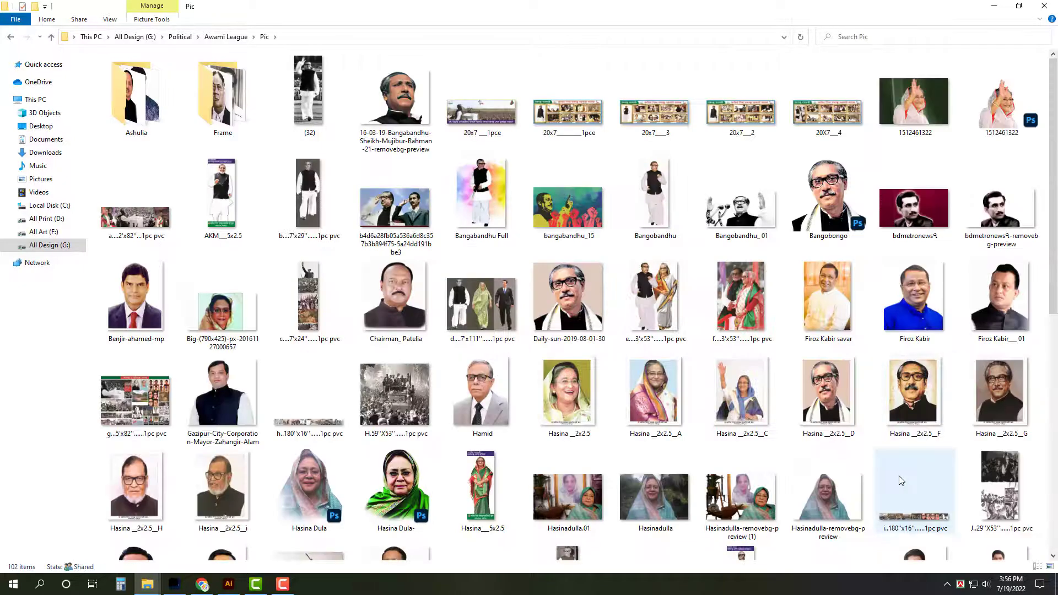
scroll(902, 481, "down", 5)
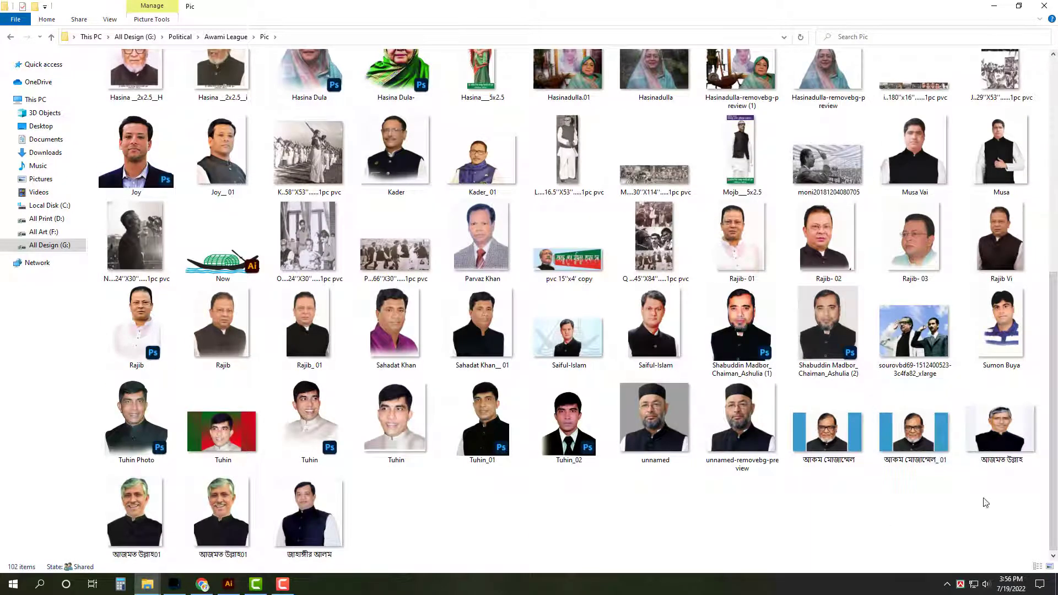
double_click(238, 525)
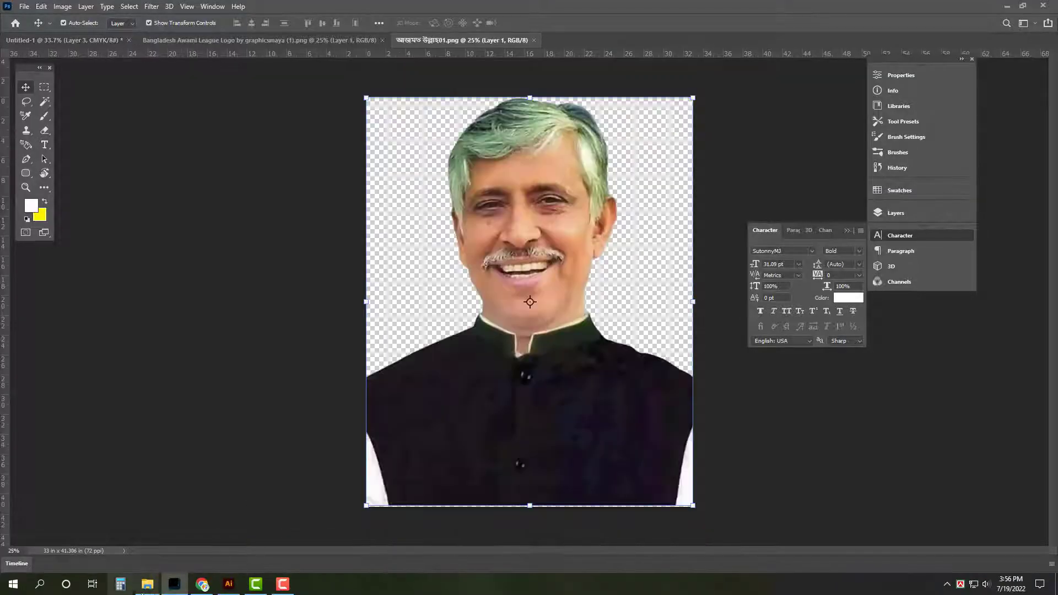
In the Pic folder, select the bearded man's blue-background photo and bring up its context menu
mouse_move(142, 592)
left_click(206, 539)
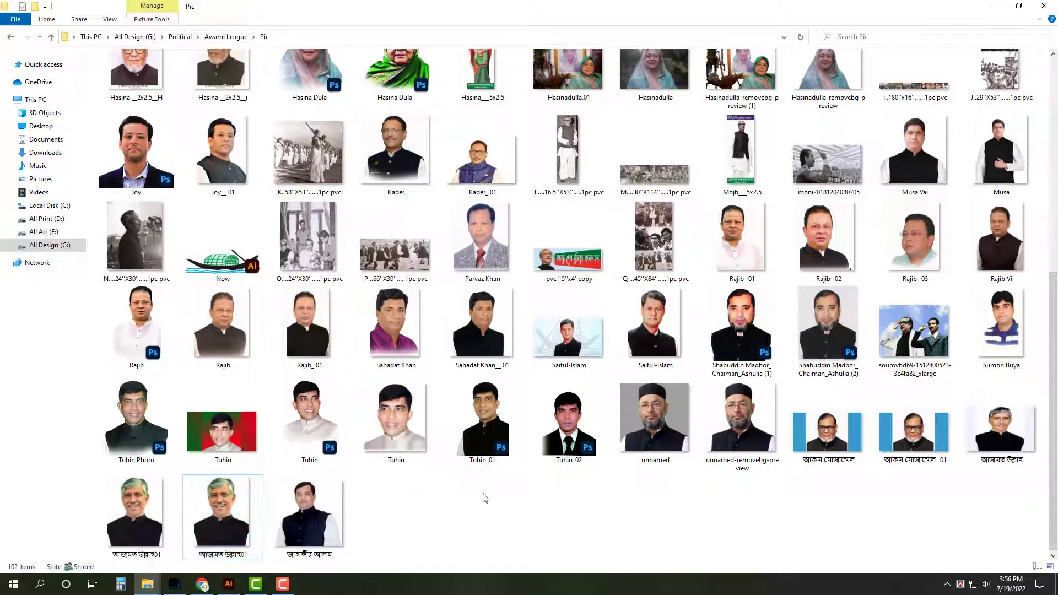
left_click(928, 462)
scroll(937, 482, "up", 5)
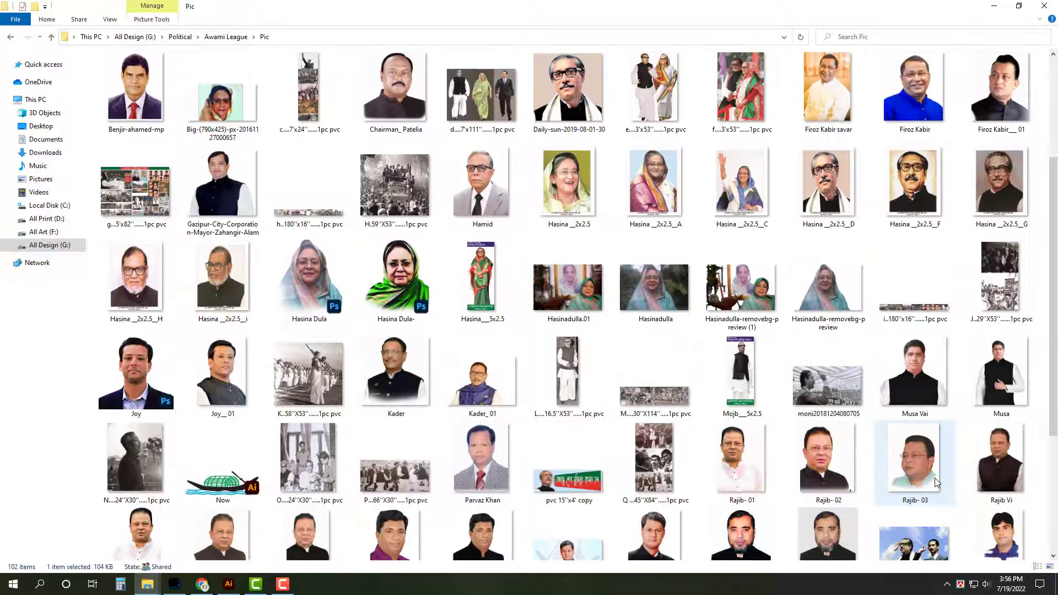
scroll(937, 484, "down", 5)
right_click(930, 436)
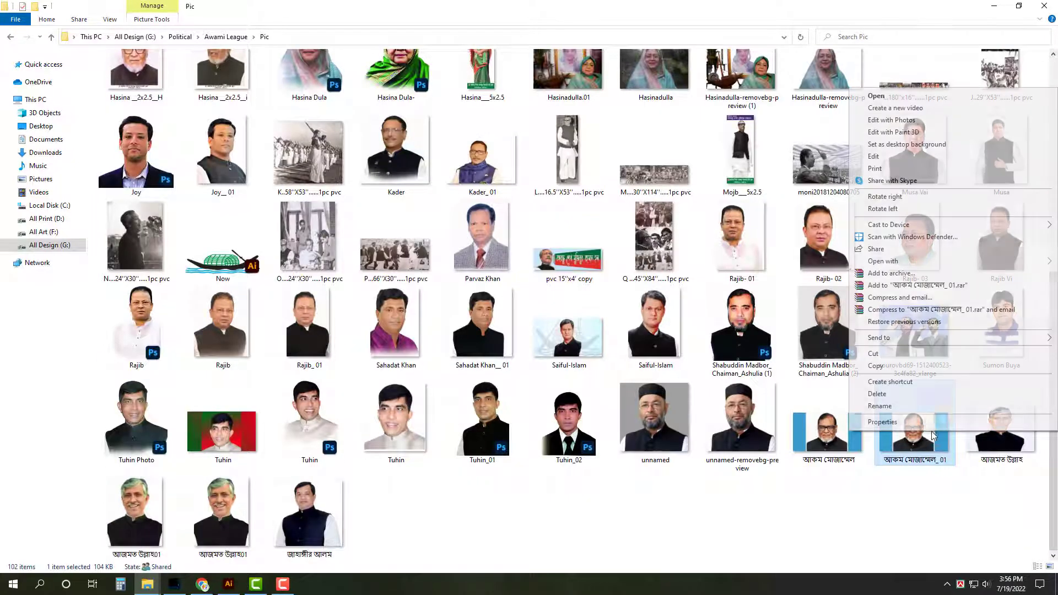
Open the bearded man's photo in Photoshop and crop off its blue sides
mouse_move(907, 262)
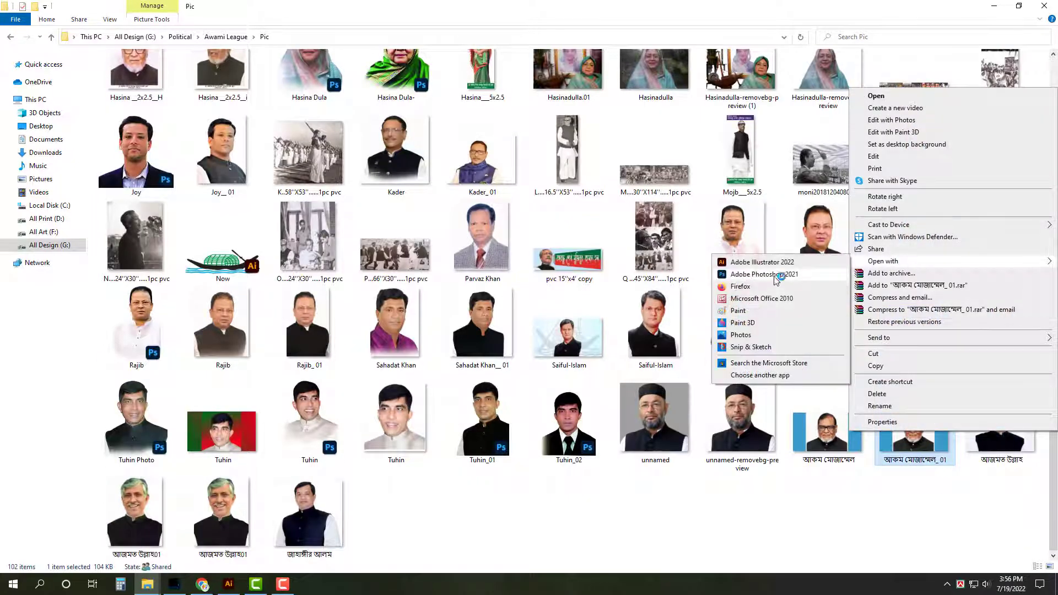
left_click(777, 278)
key("ctrl+0")
left_click_drag(590, 281, 457, 289)
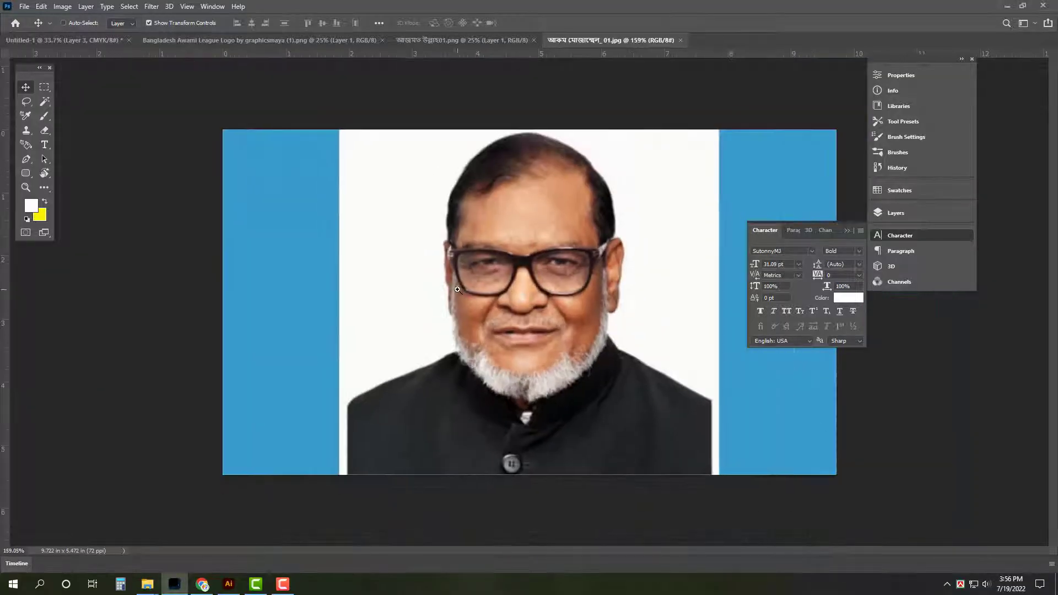
key("c")
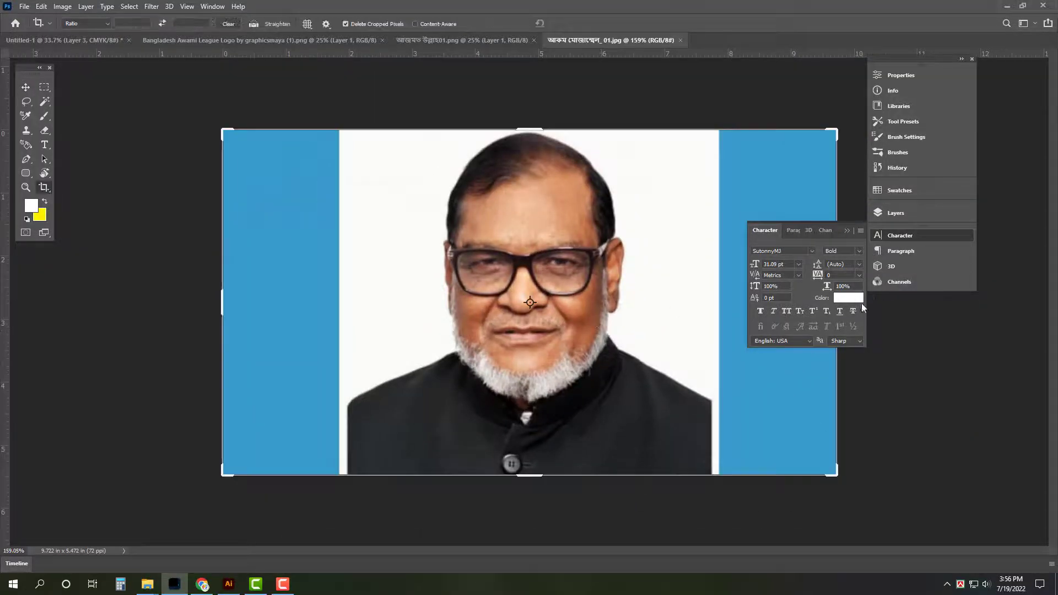
left_click(915, 235)
left_click_drag(837, 297, 710, 280)
key("Return")
Unlock and slightly shrink the portrait, duplicate it, and place it beside the leaders group
key("v")
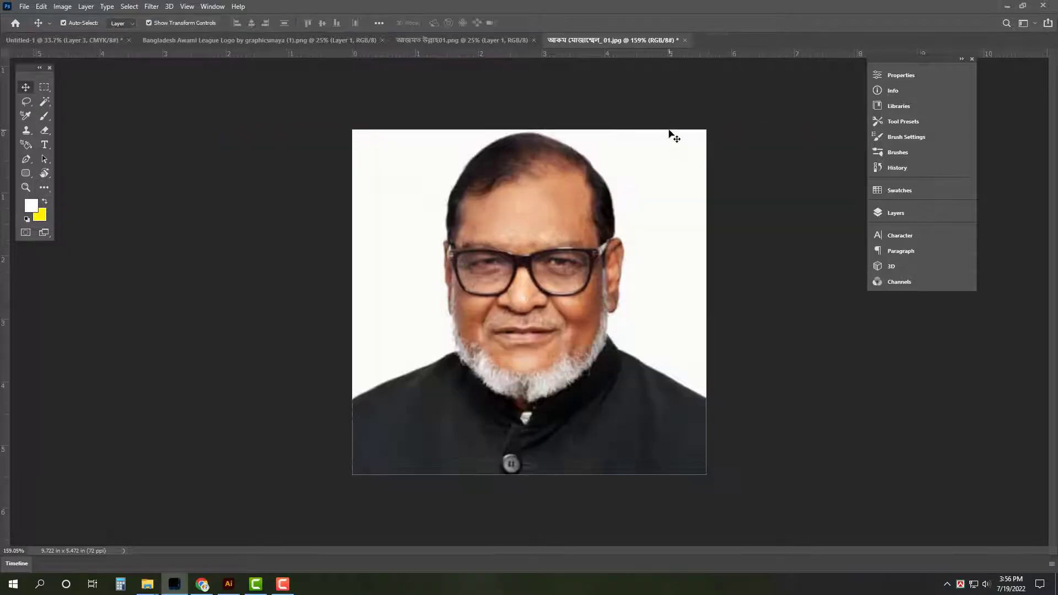
left_click(926, 216)
left_click(853, 283)
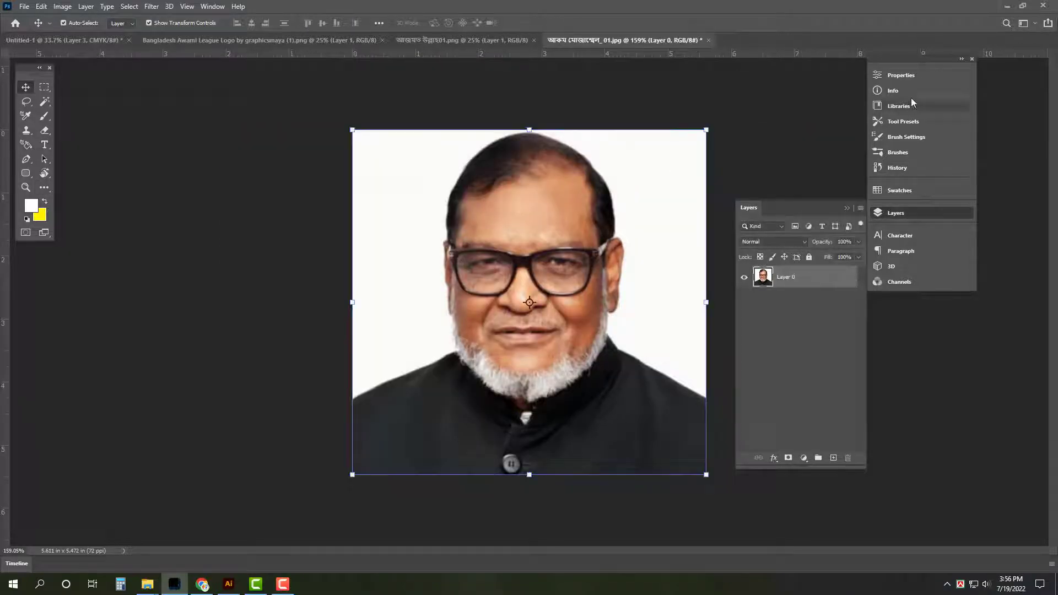
left_click(910, 76)
left_click_drag(707, 131, 697, 137)
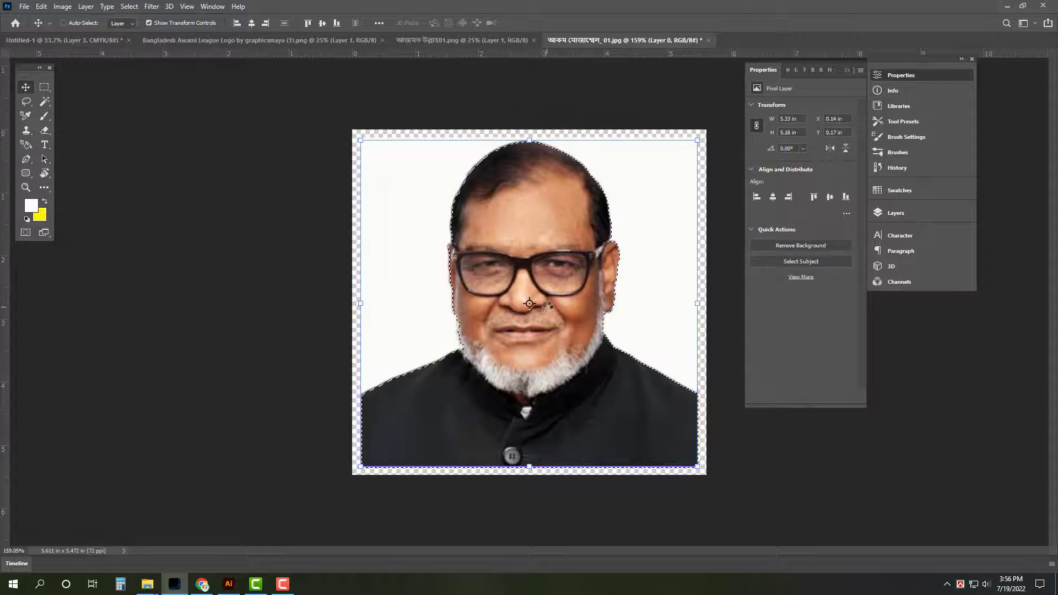
key("ctrl+j")
left_click_drag(530, 204, 103, 42)
left_click_drag(557, 253, 532, 139)
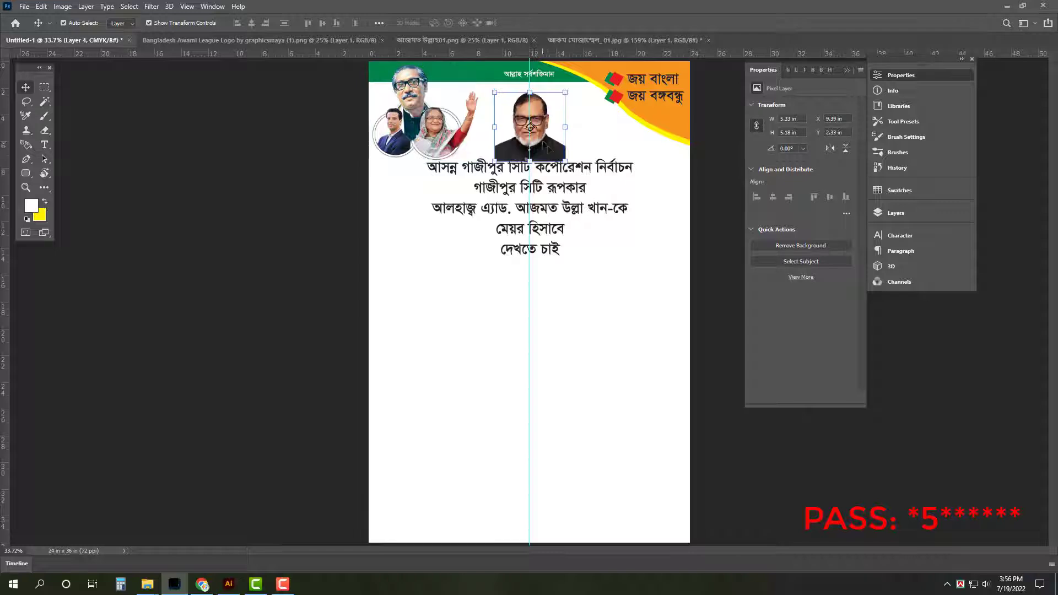
Bring the smiling candidate's portrait into the poster and shrink it into the lower right
left_click(453, 38)
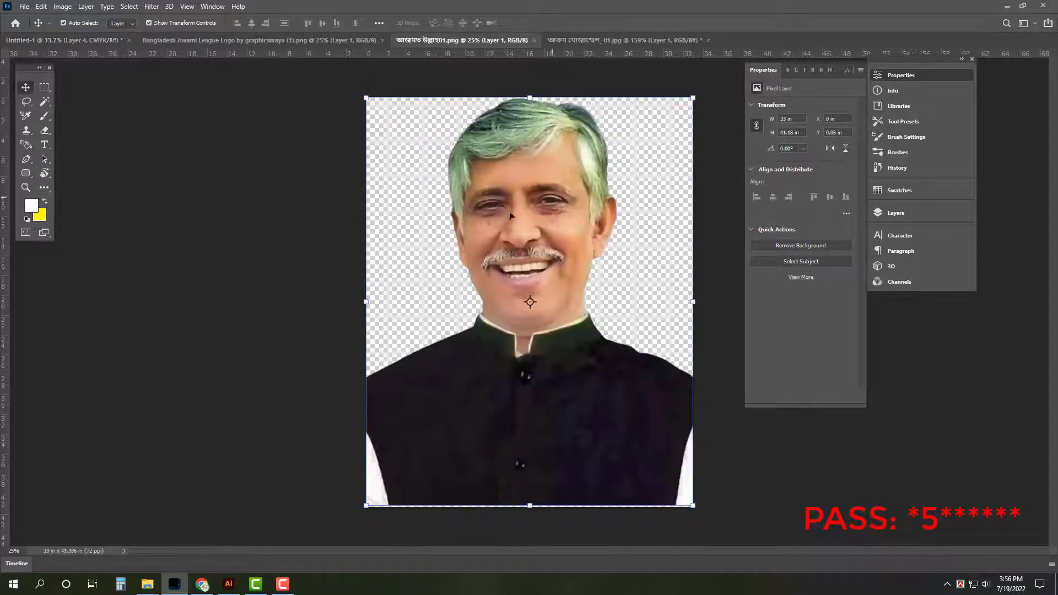
left_click_drag(512, 216, 639, 366)
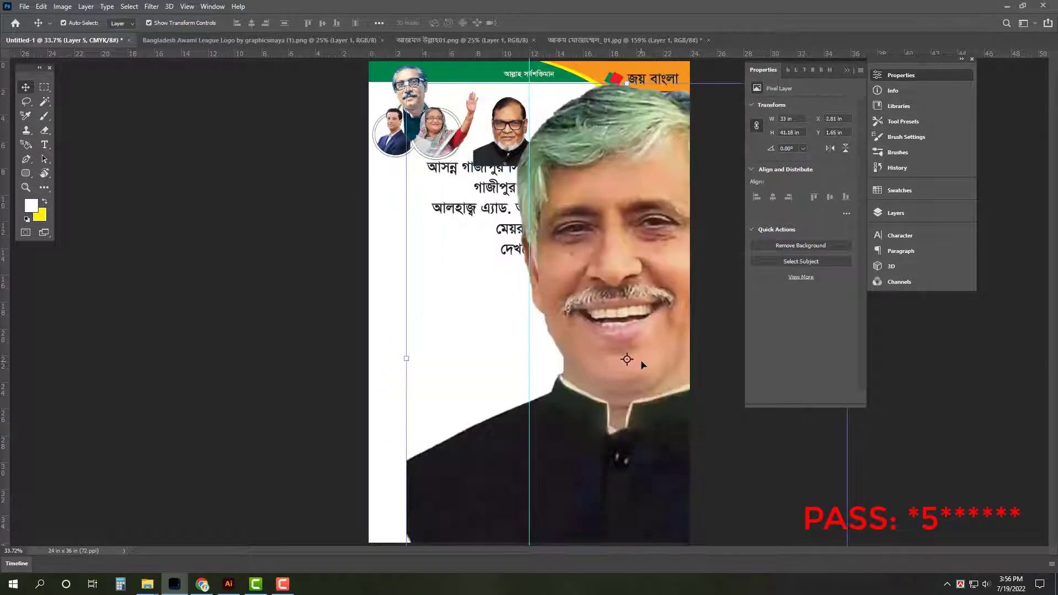
key("ctrl+minus")
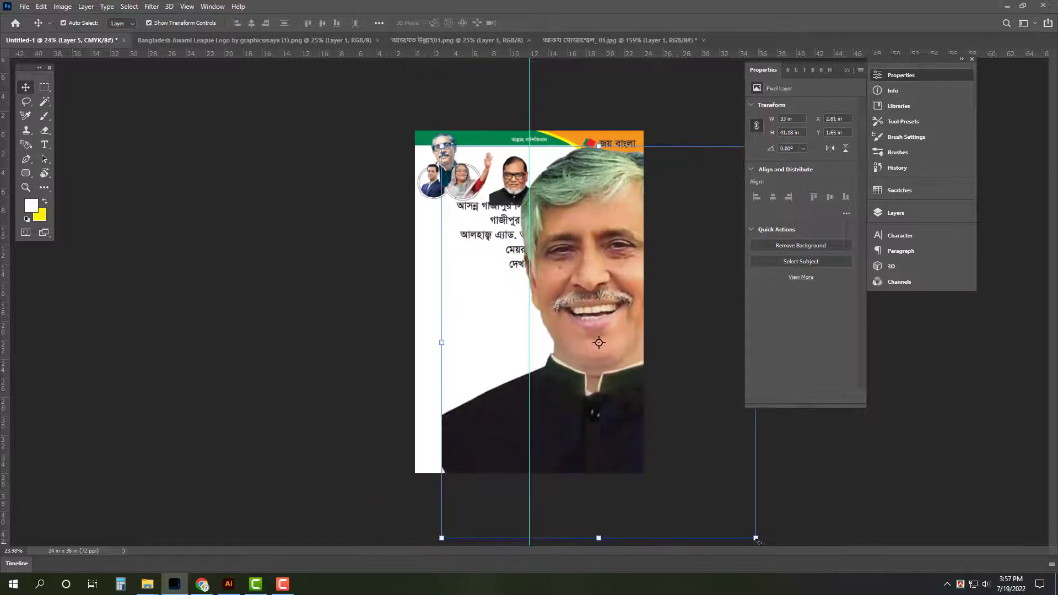
left_click_drag(758, 540, 672, 435)
key("ctrl+0")
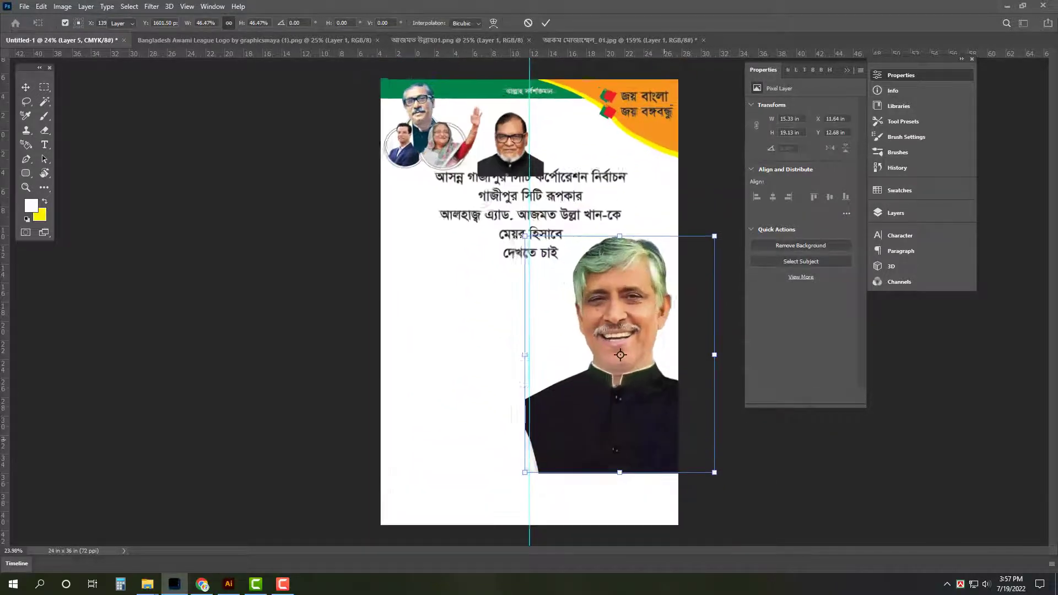
key("Return")
Close the candidate, bearded man and logo source files without saving
left_click(945, 77)
left_click(449, 40)
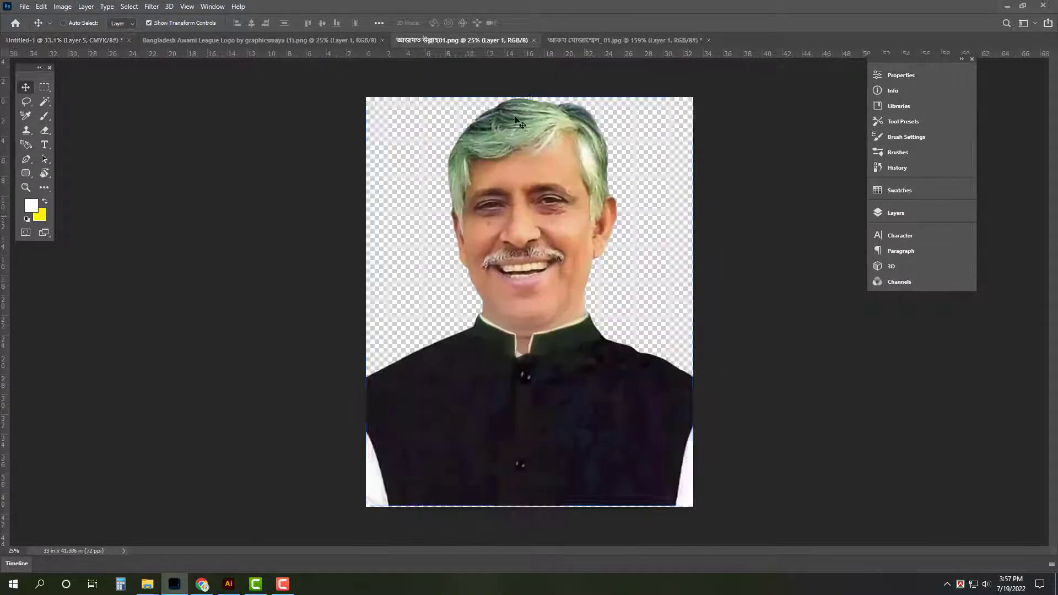
key("ctrl+w")
left_click(533, 44)
key("ctrl+w")
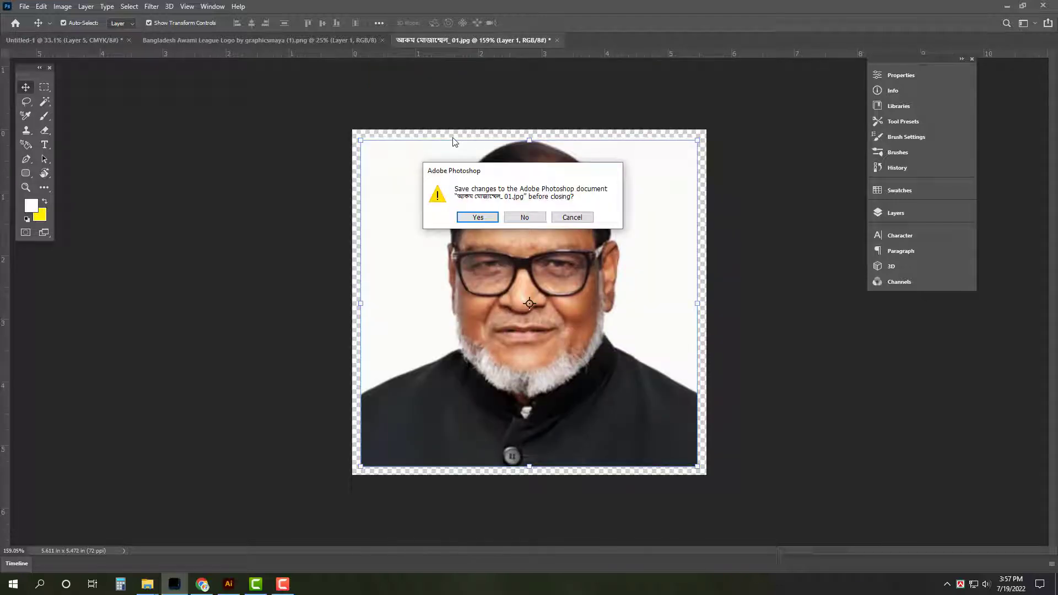
left_click(524, 218)
key("ctrl+Tab")
key("ctrl+w")
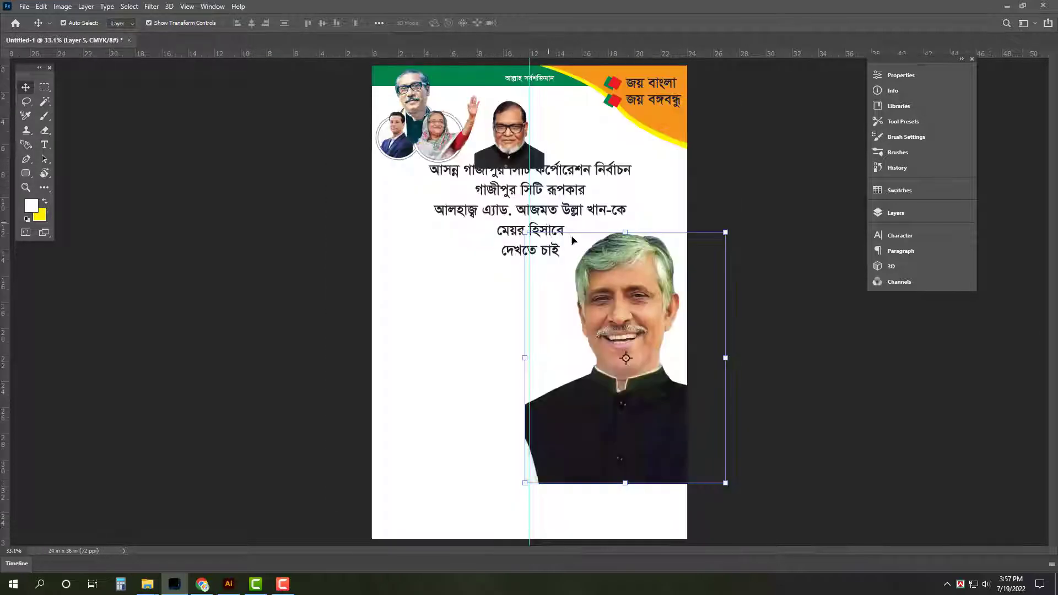
Shrink the large candidate photo slightly and nudge the Bengali text block right
left_click(733, 134)
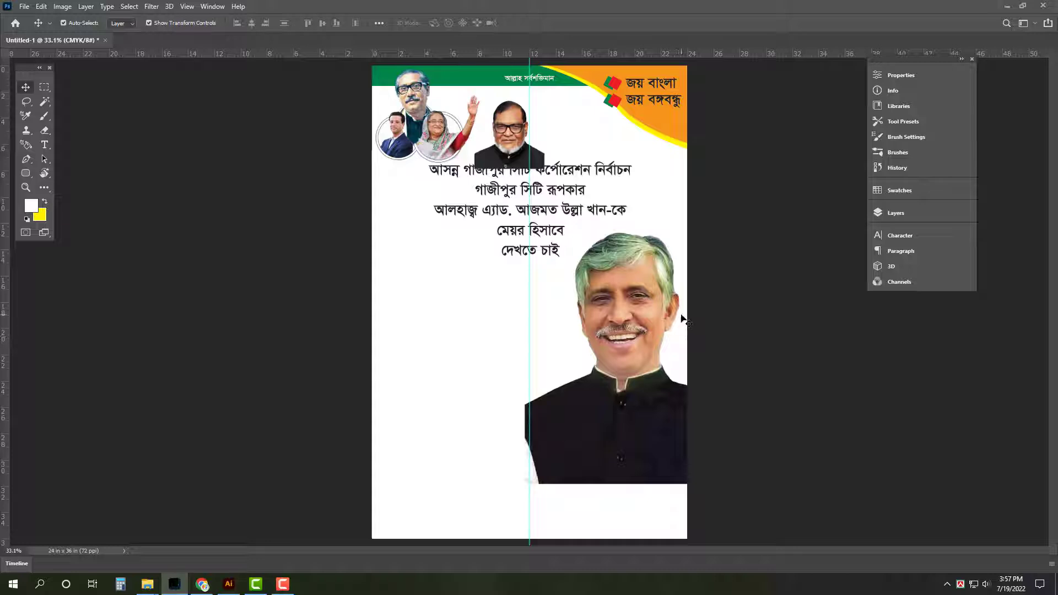
left_click(633, 317)
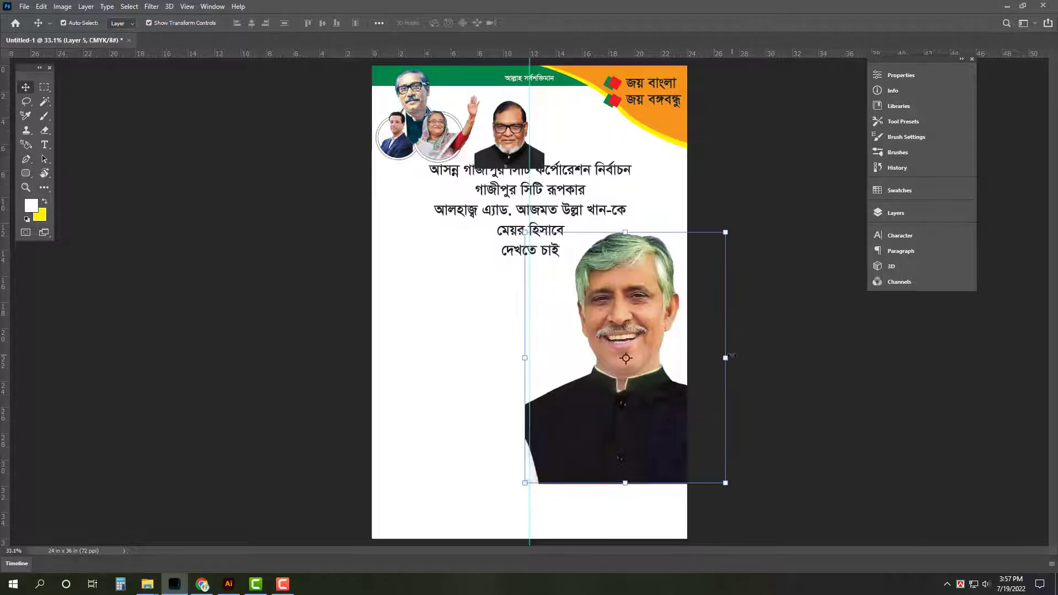
left_click_drag(732, 356, 722, 356)
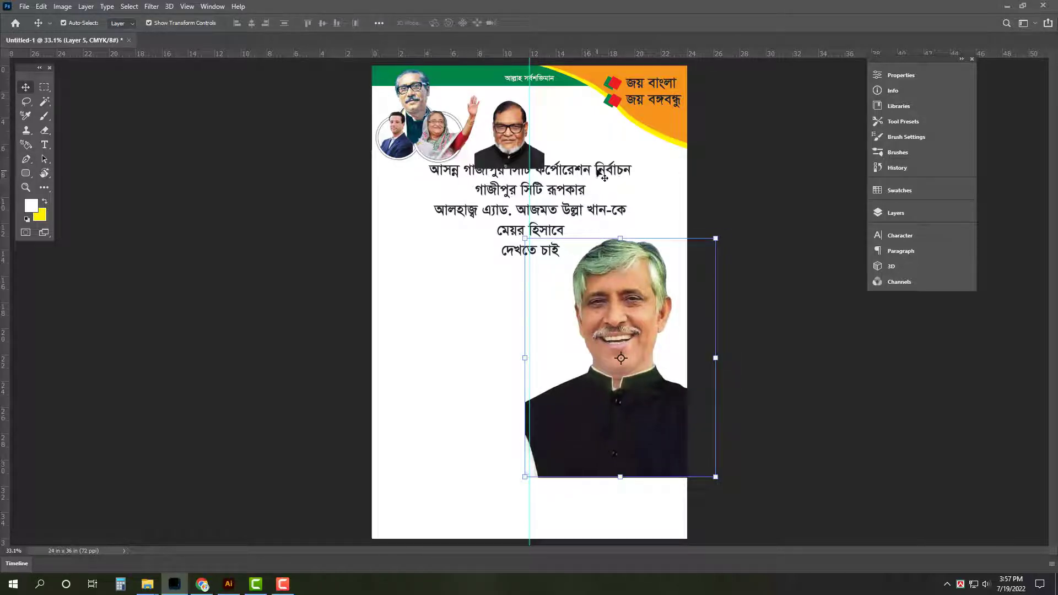
left_click_drag(597, 169, 620, 141)
Move the bespectacled leader's portrait up-left and shrink it
left_click_drag(450, 123, 461, 204)
left_click_drag(447, 190, 502, 213)
mouse_move(481, 249)
left_mouse_down()
mouse_move(469, 265)
mouse_move(557, 265)
left_mouse_up()
key("Return")
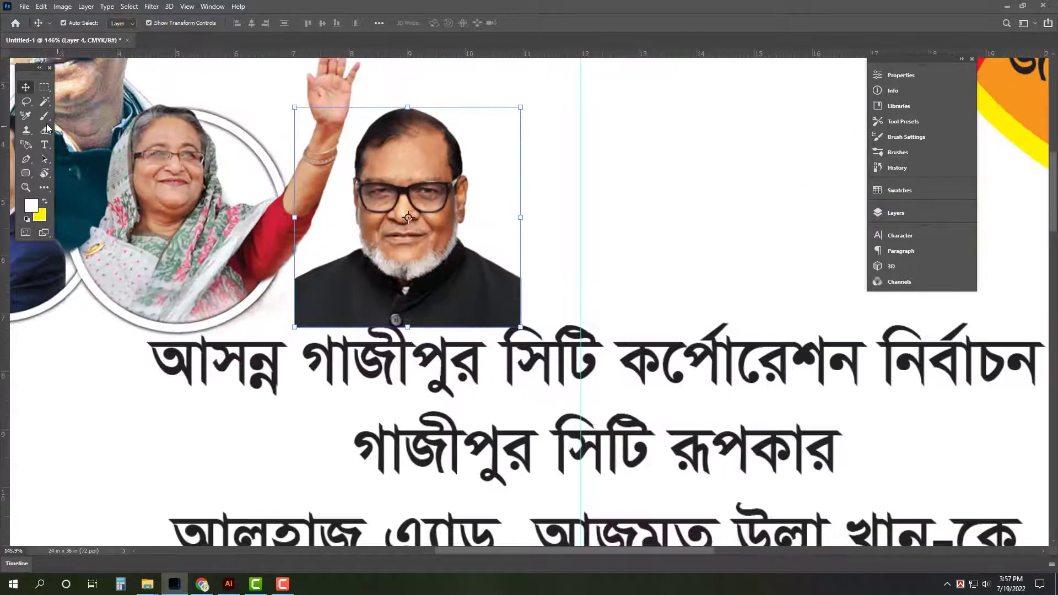
Fade out the bottom of the leader's black coat with a soft eraser
key("e")
key("bracketleft")
key("bracketleft")
key("bracketleft")
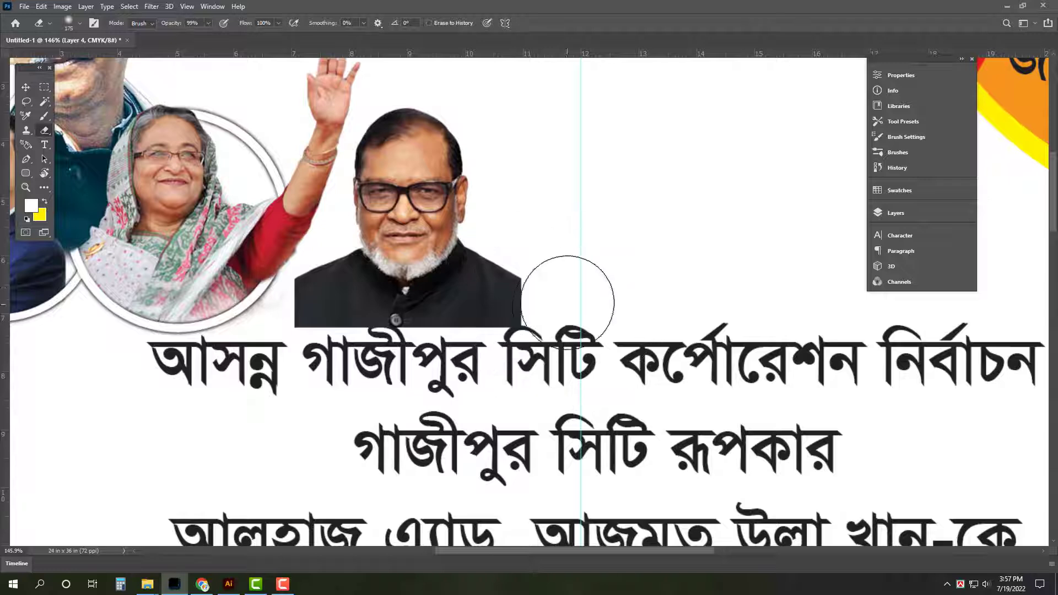
key("bracketright")
key("bracketright")
mouse_move(565, 293)
left_mouse_down()
mouse_move(440, 364)
mouse_move(320, 340)
mouse_move(235, 239)
mouse_move(294, 357)
mouse_move(482, 356)
mouse_move(564, 265)
mouse_move(490, 359)
mouse_move(350, 360)
mouse_move(567, 382)
mouse_move(343, 366)
mouse_move(295, 357)
mouse_move(241, 326)
mouse_move(555, 296)
left_mouse_up()
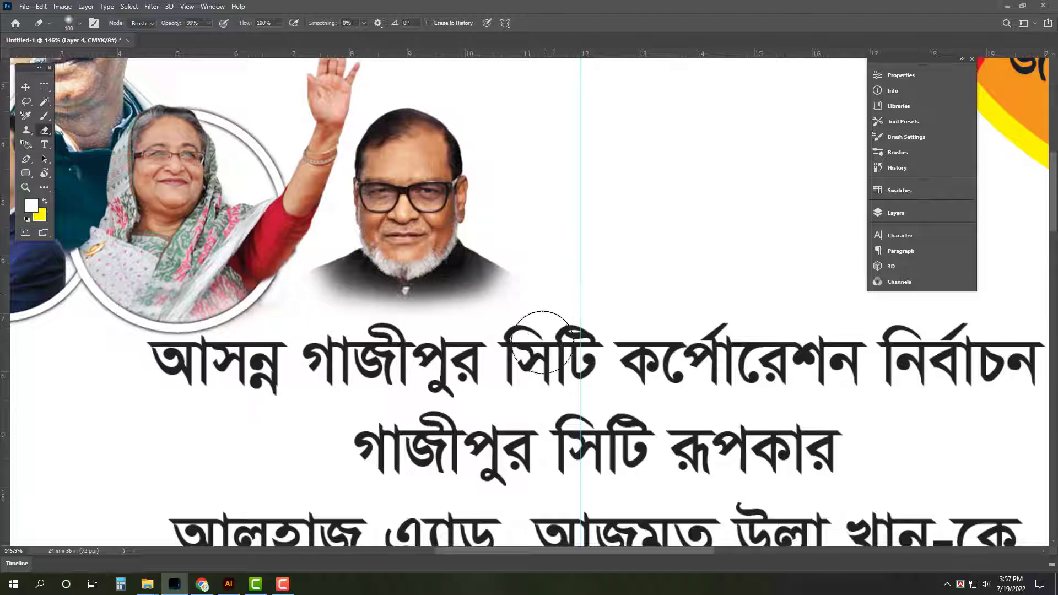
Scale the leader's portrait to about 90%, reposition it, and move the text block left and down
key("v")
scroll(444, 349, "down", 3)
left_click_drag(466, 199, 455, 211)
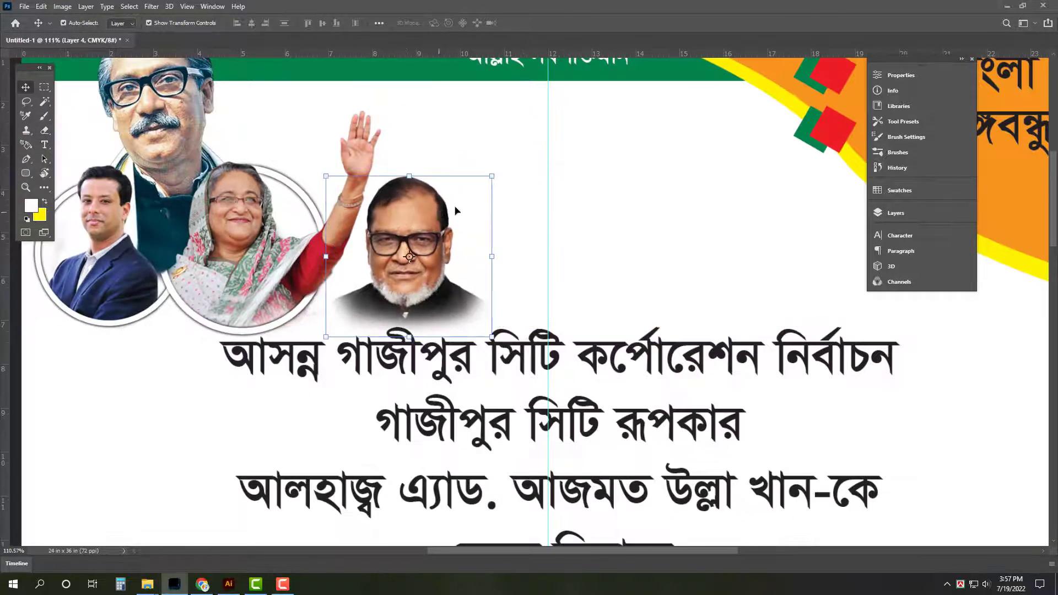
left_click_drag(415, 176, 415, 192)
left_click_drag(402, 243, 403, 245)
key("Return")
key("ctrl+0")
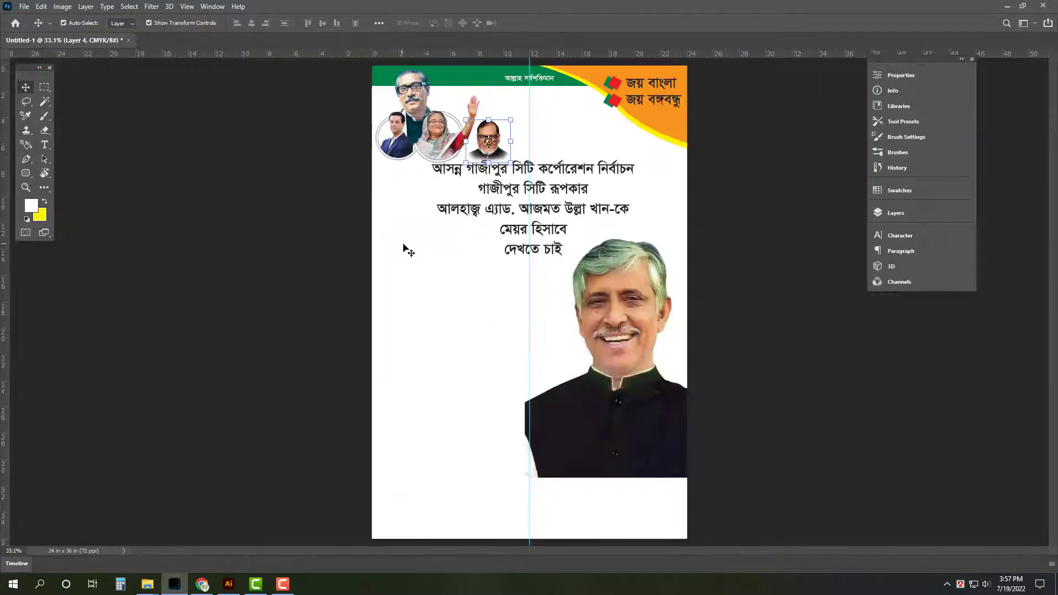
left_click_drag(559, 190, 513, 208)
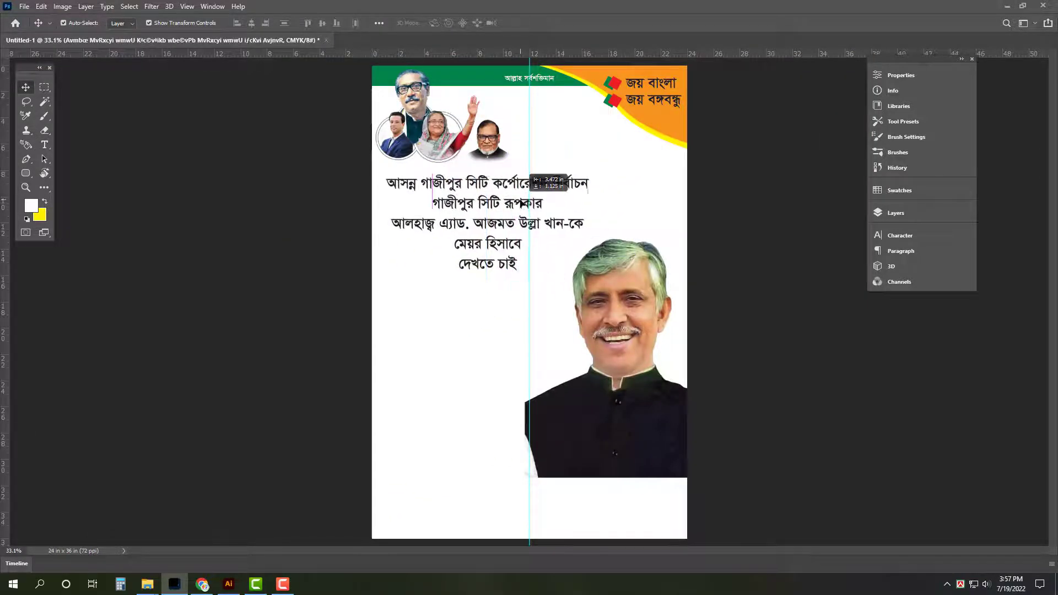
Open the Awami League badge image from the Awami League folder in Photoshop
scroll(488, 226, "up", 2)
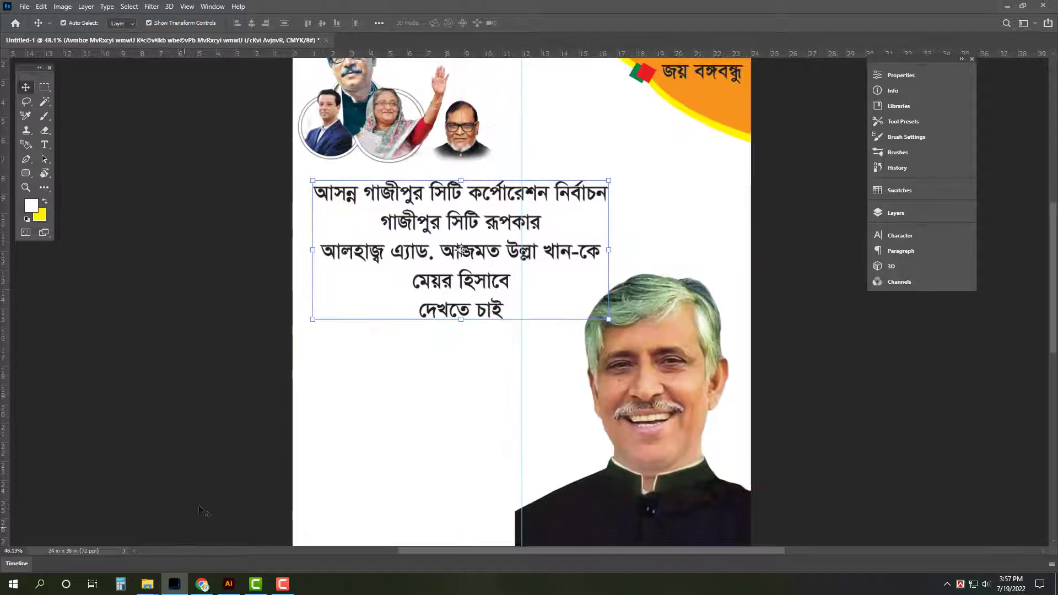
left_click(147, 584)
left_click(209, 543)
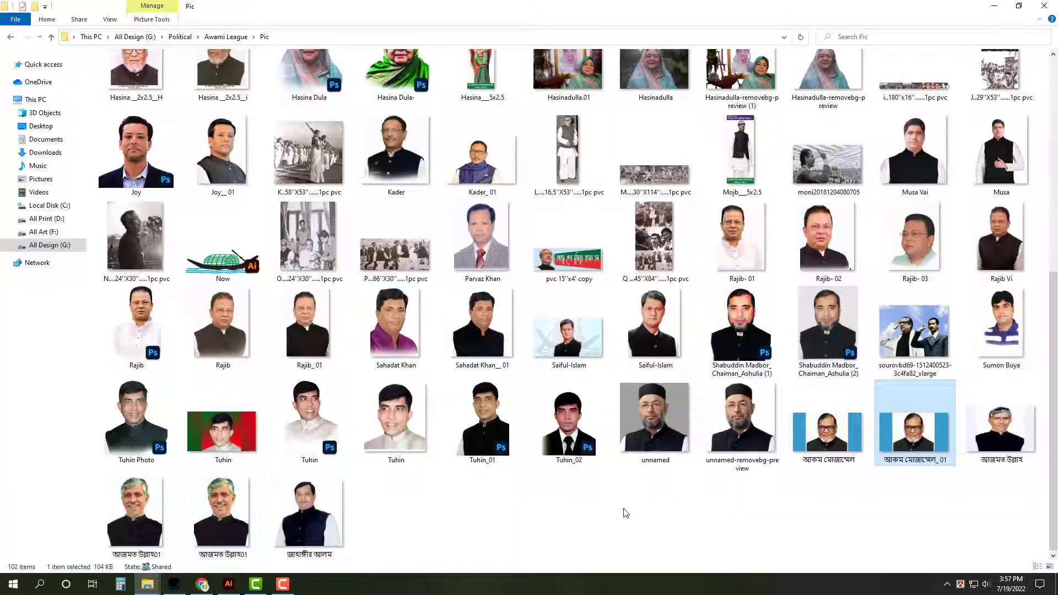
key("BackSpace")
left_click(482, 351)
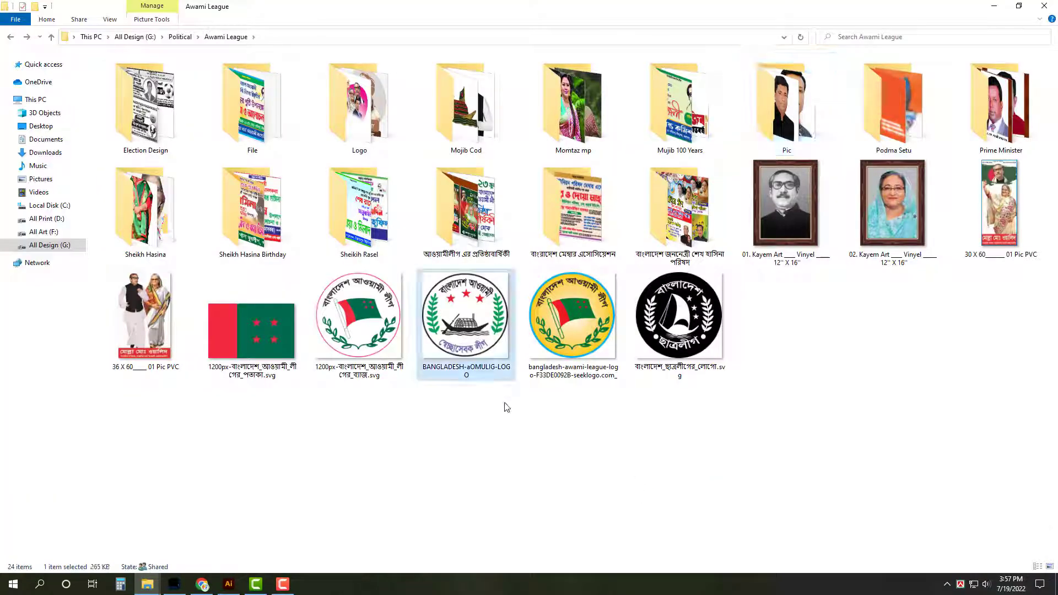
double_click(351, 335)
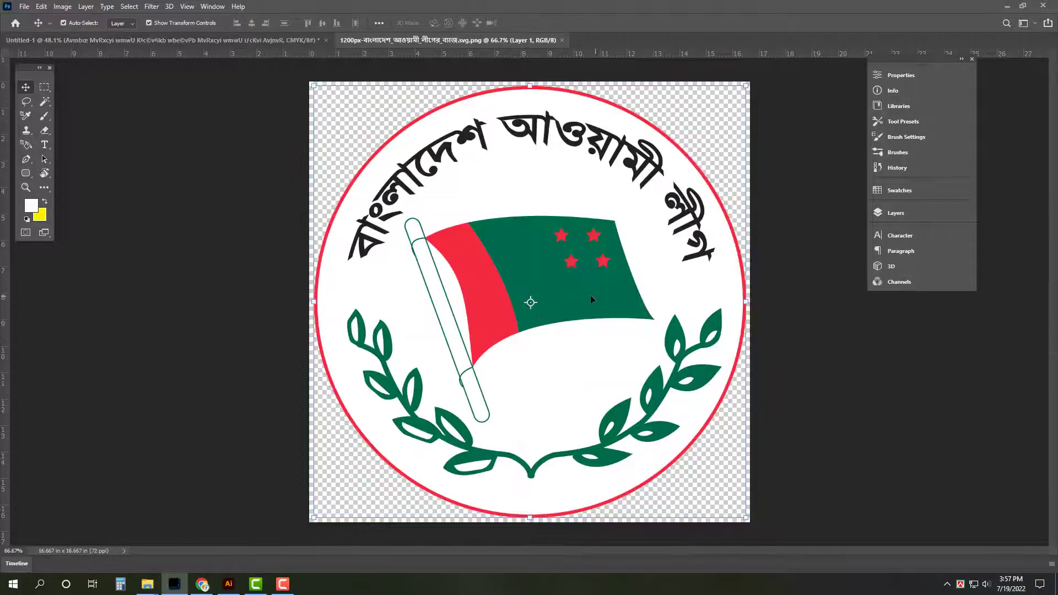
Cut the badge artwork, close its file without saving, and paste it into the poster
key("ctrl+a")
key("ctrl+x")
key("ctrl+w")
left_click(528, 217)
key("ctrl+v")
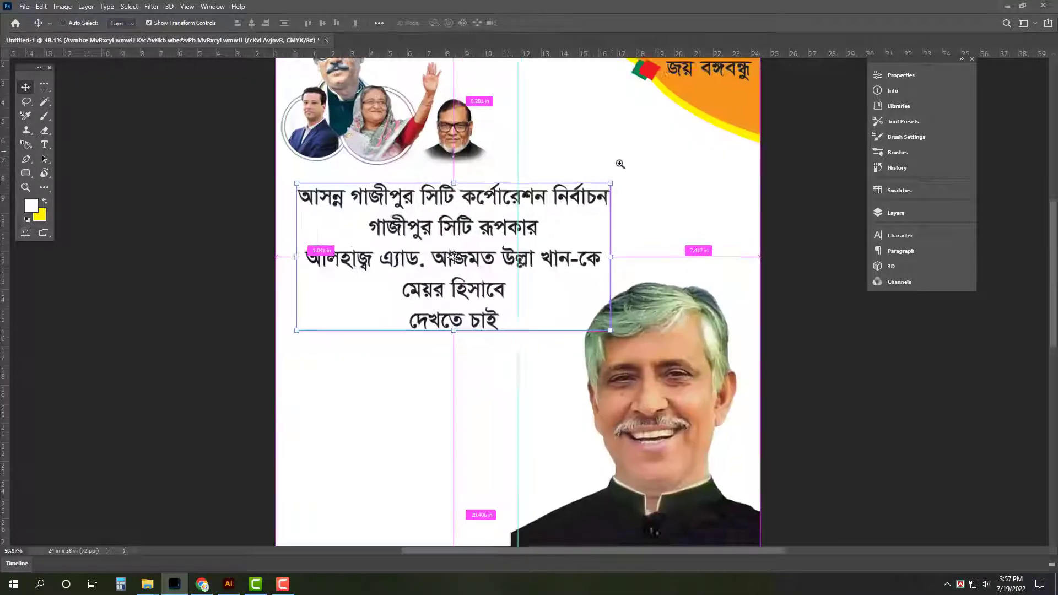
Scale the badge down to about a third and place it near the top beside the leaders
scroll(555, 161, "up", 4)
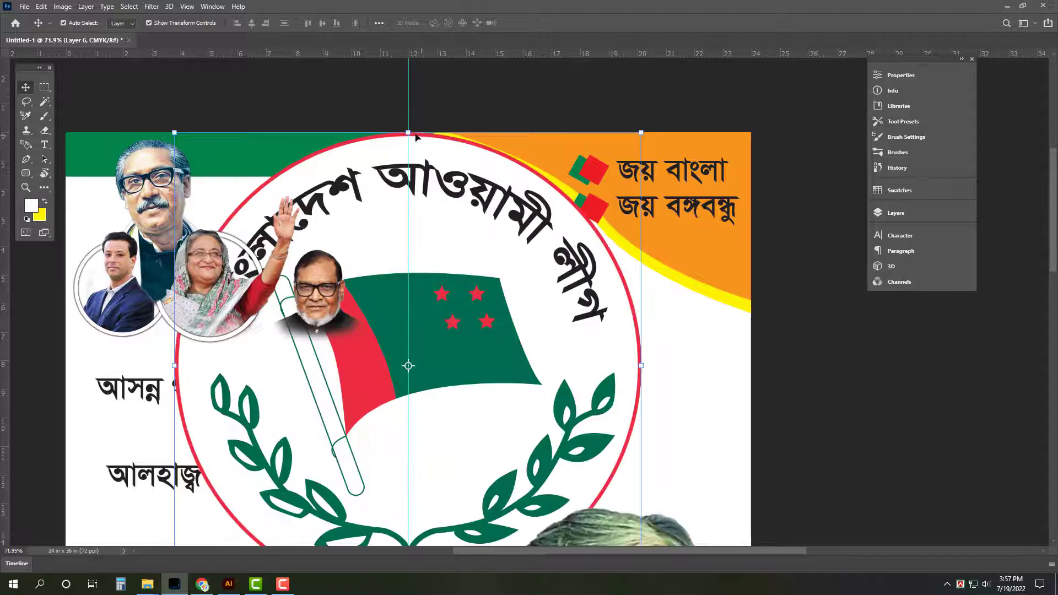
left_click_drag(408, 132, 439, 263)
left_click_drag(432, 345, 525, 278)
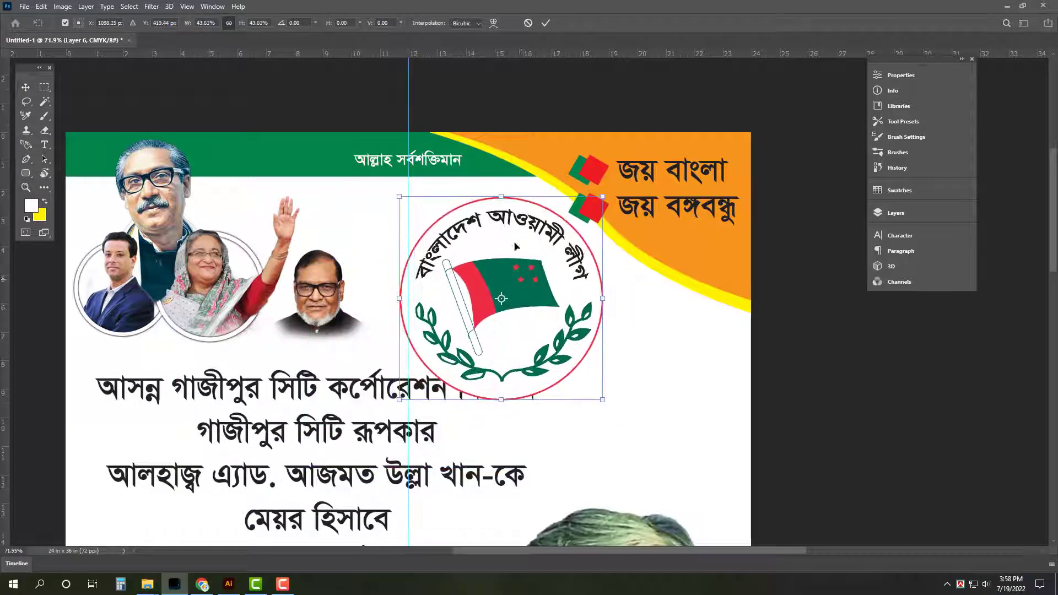
left_click_drag(500, 193, 507, 216)
left_click_drag(521, 301, 477, 268)
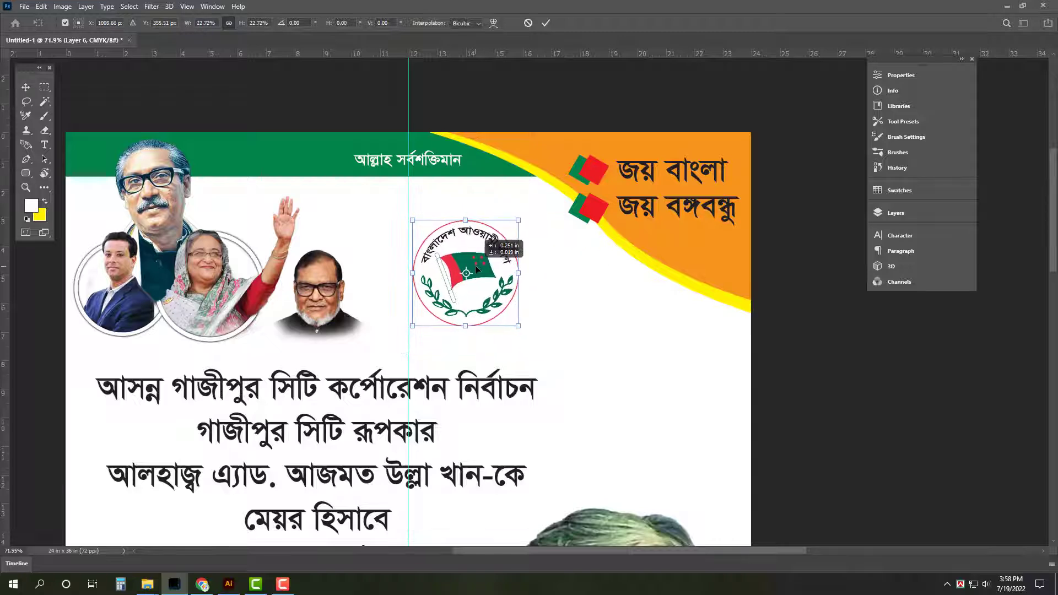
key("Return")
key("ctrl+0")
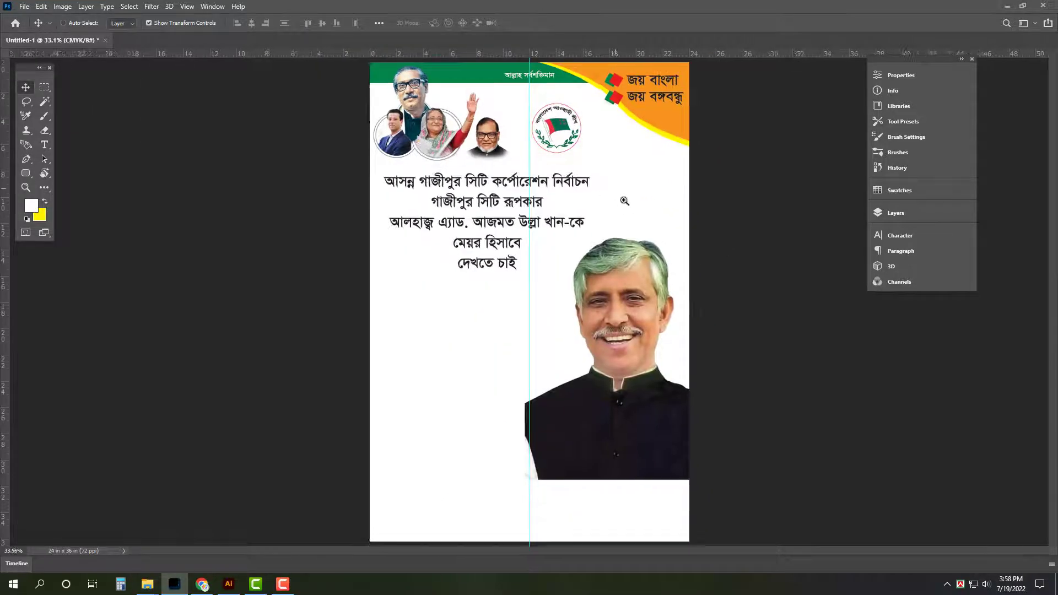
left_click(623, 203, "ctrl")
Cut the first headline line from the Bengali text block and duplicate the text layer
left_click(465, 191)
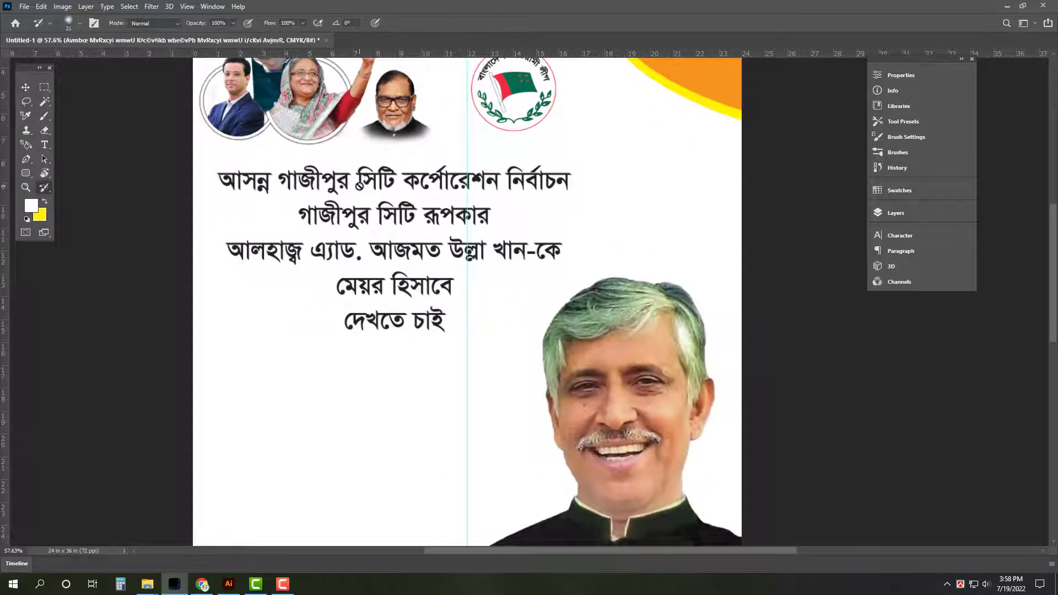
key("t")
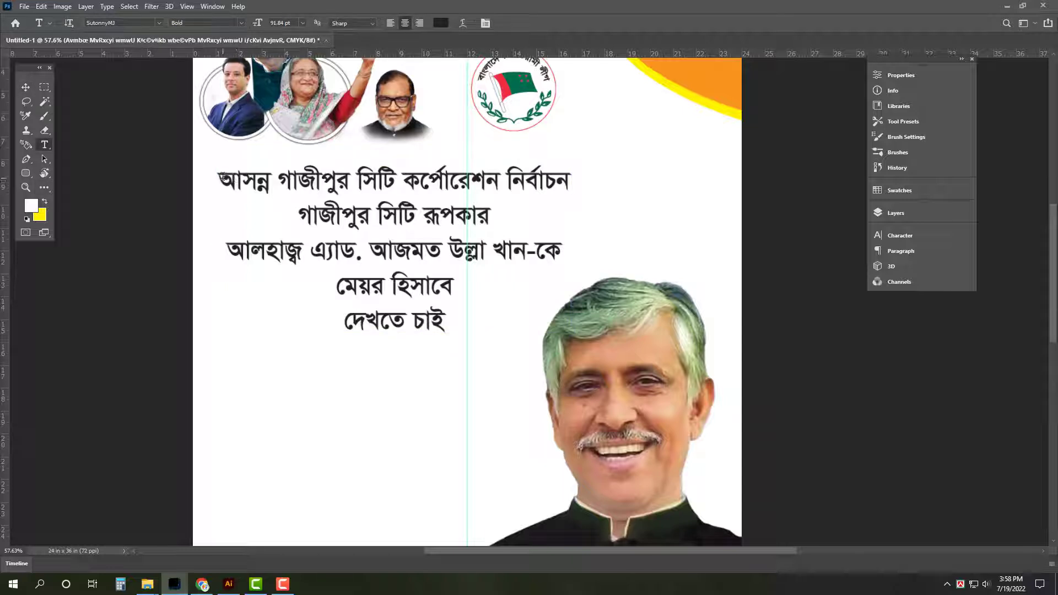
left_click_drag(222, 177, 441, 188)
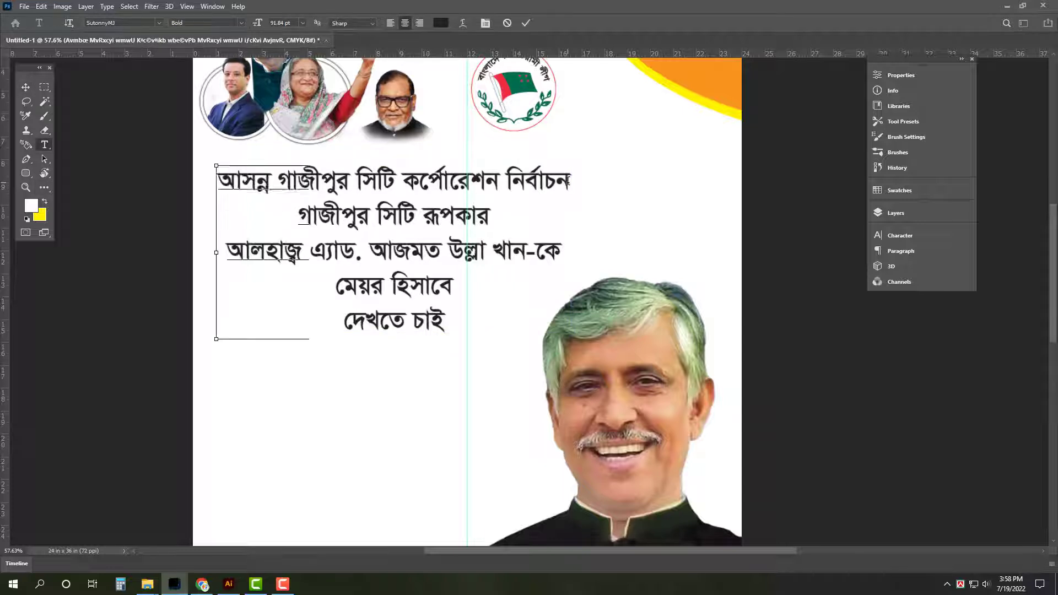
key("ctrl+x")
key("Delete")
key("ctrl+Return")
key("v")
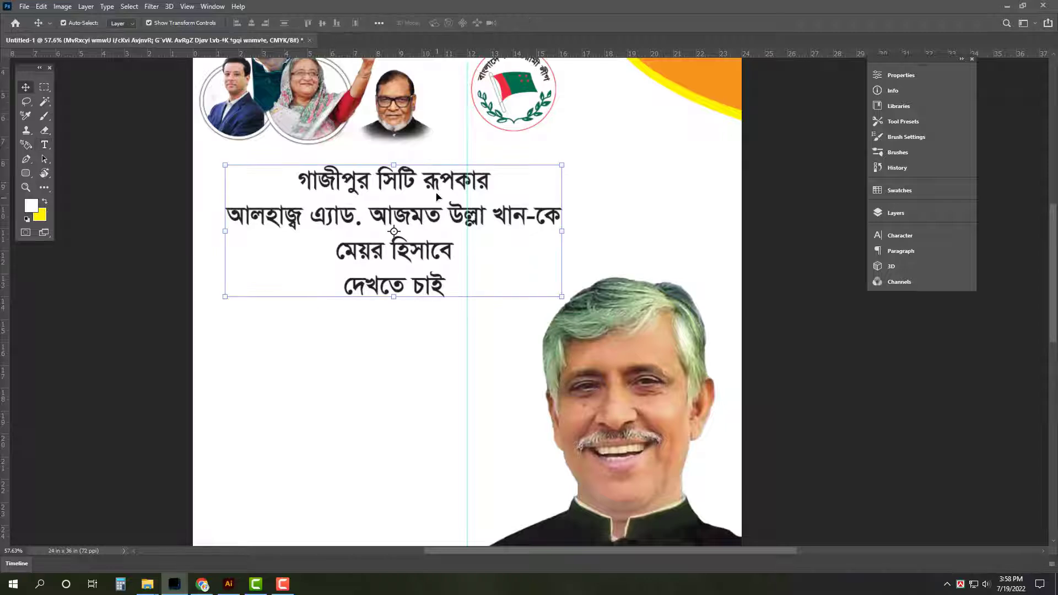
left_click_drag(436, 186, 430, 276)
Replace the upper copy's text with the headline line and widen it across the poster
key("t")
left_click(454, 226)
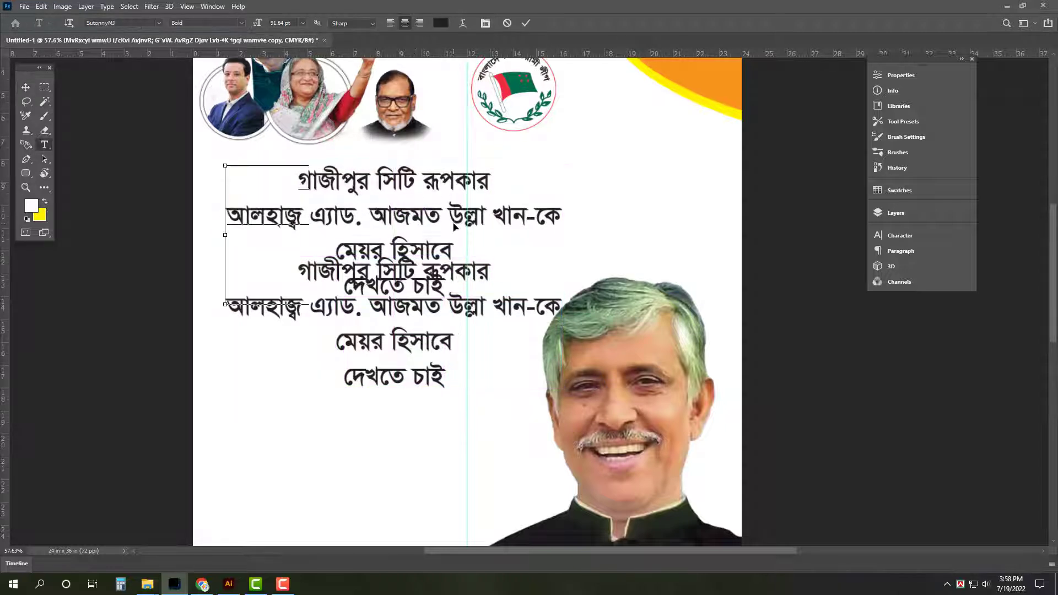
key("ctrl+a")
key("ctrl+v")
key("ctrl+Return")
key("v")
key("ctrl+t")
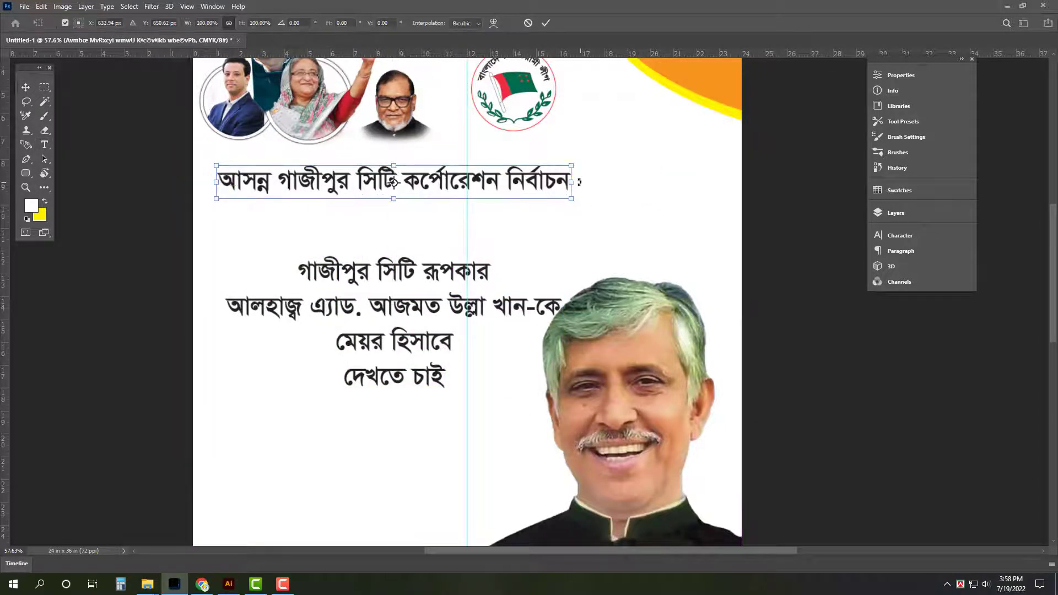
left_click_drag(573, 182, 718, 179)
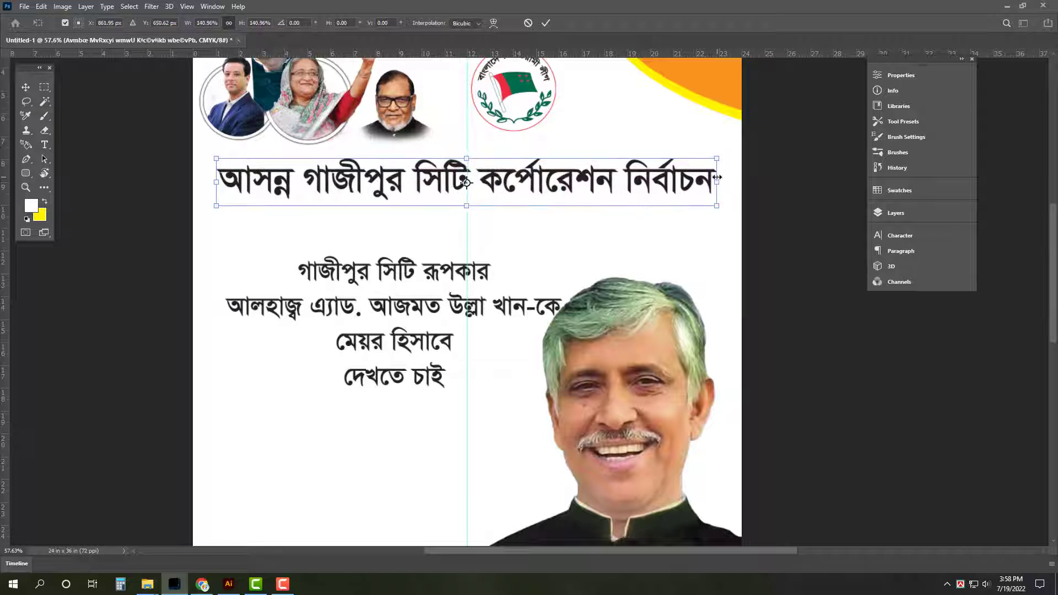
key("Return")
Fill the headline with blue using colour values 100, 0 and 80
left_click(41, 215)
type("10")
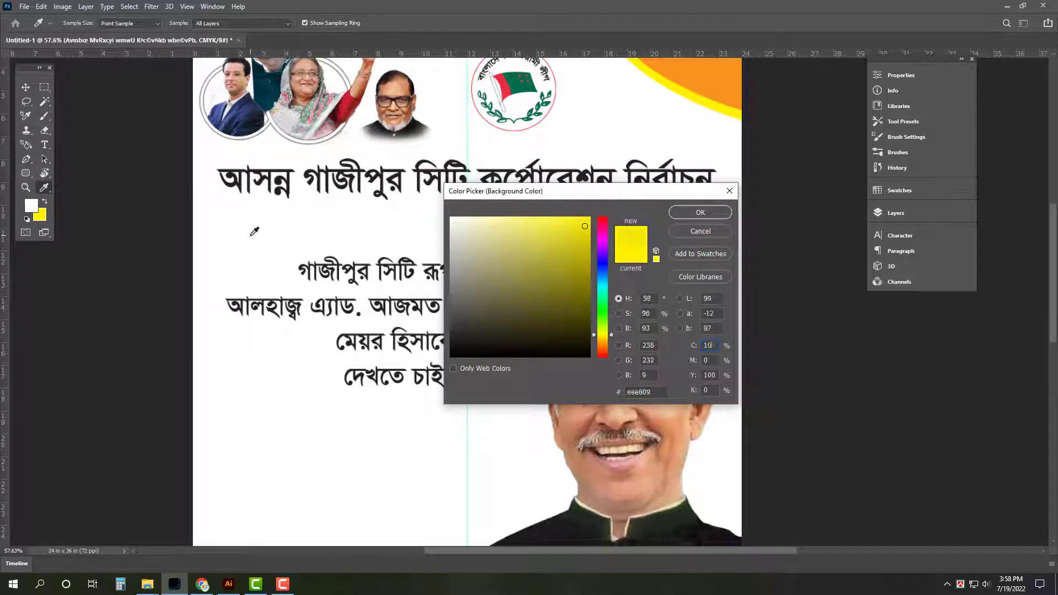
type("0")
key("Tab")
type("80")
key("Tab")
type("0")
key("Return")
key("ctrl+BackSpace")
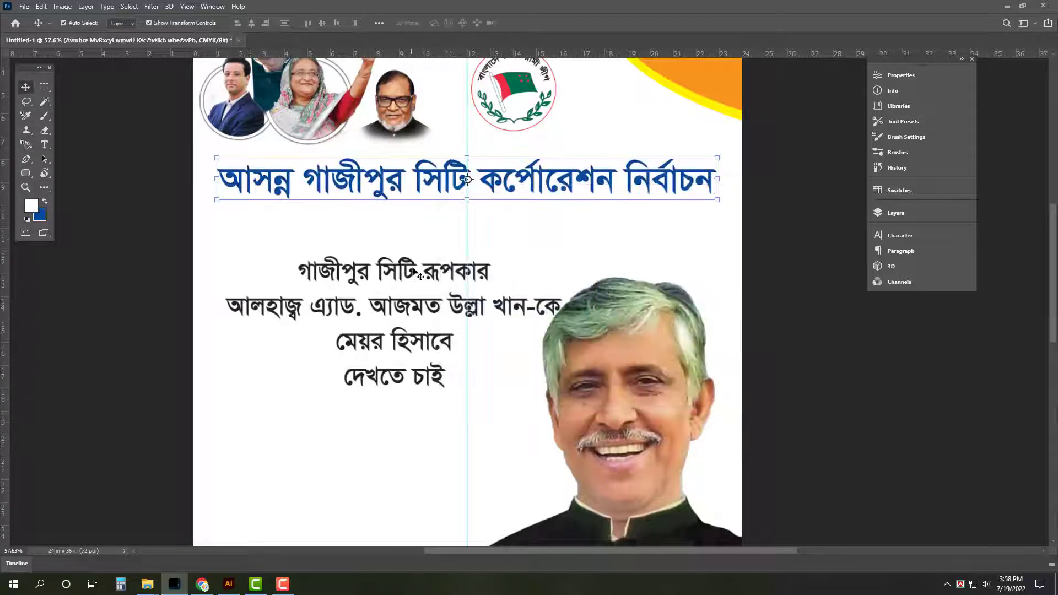
left_click(410, 276)
key("t")
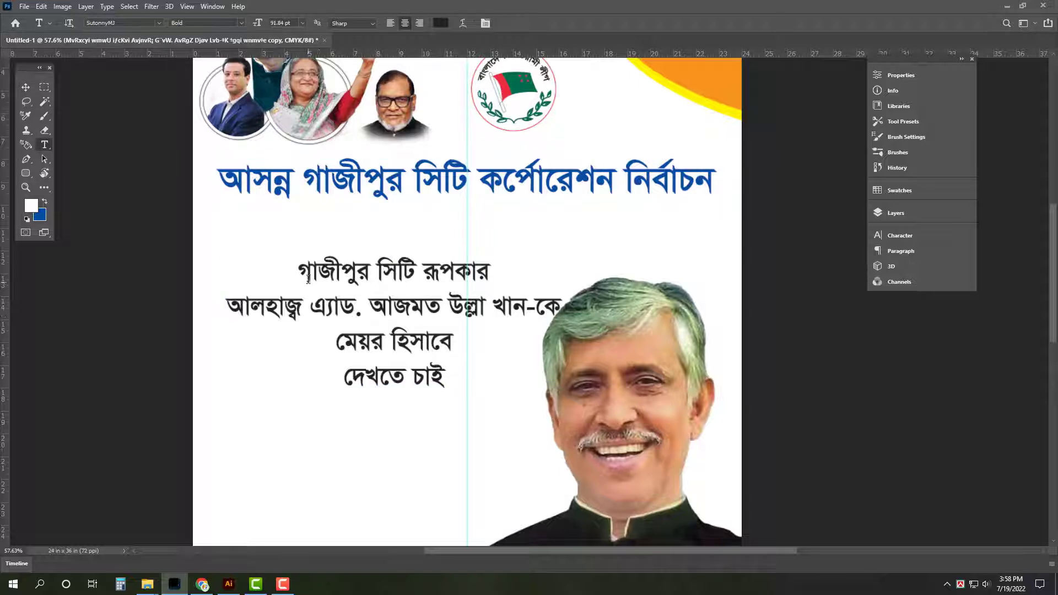
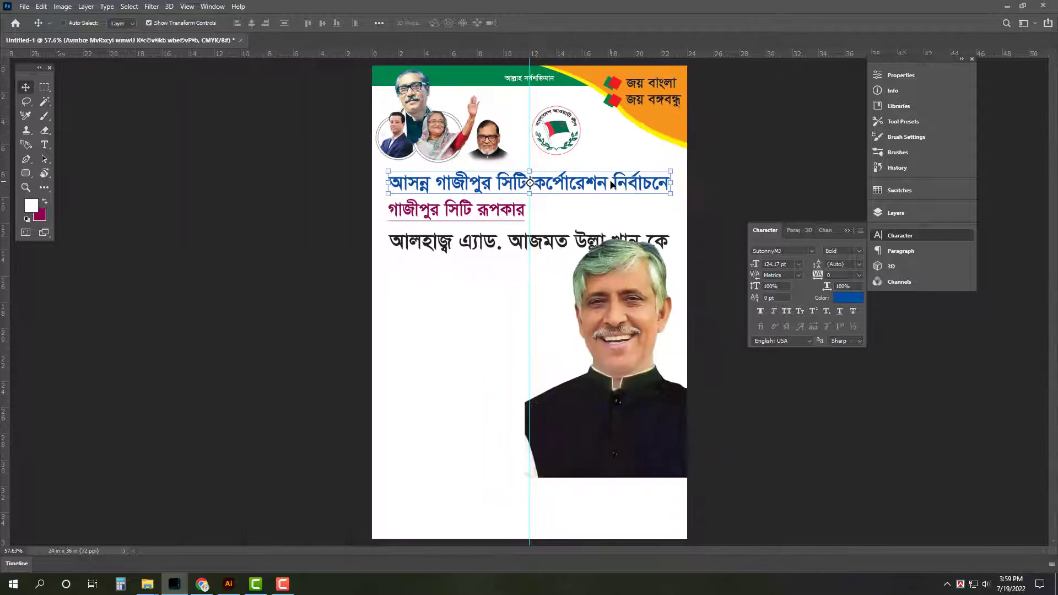
Shrink the round party logo to about 73% and raise it toward the poster's top edge
left_click(634, 339)
scroll(667, 190, "up", 3)
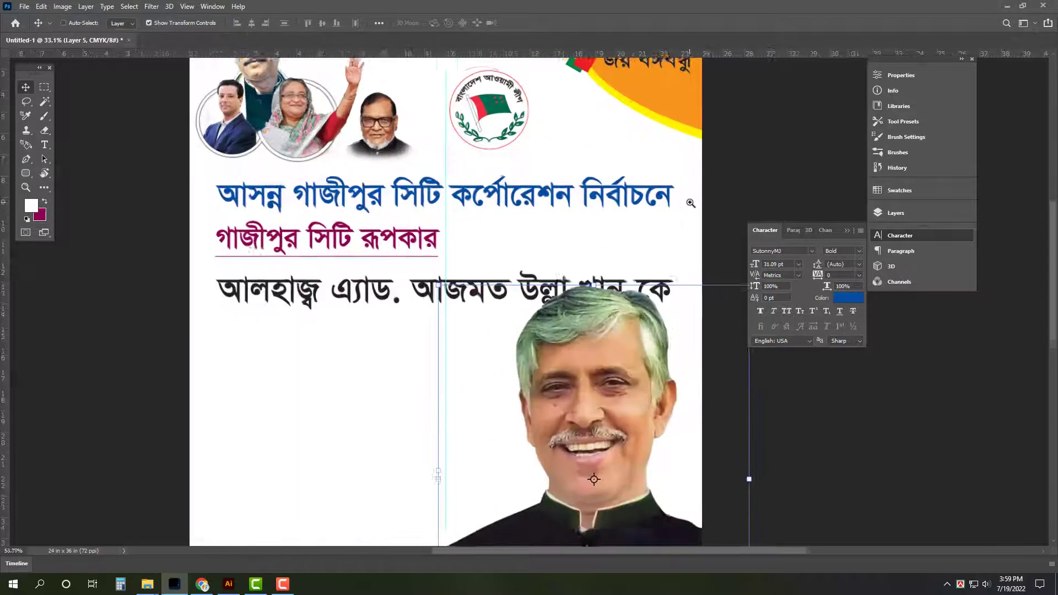
left_click_drag(561, 145, 565, 219)
left_click(481, 180)
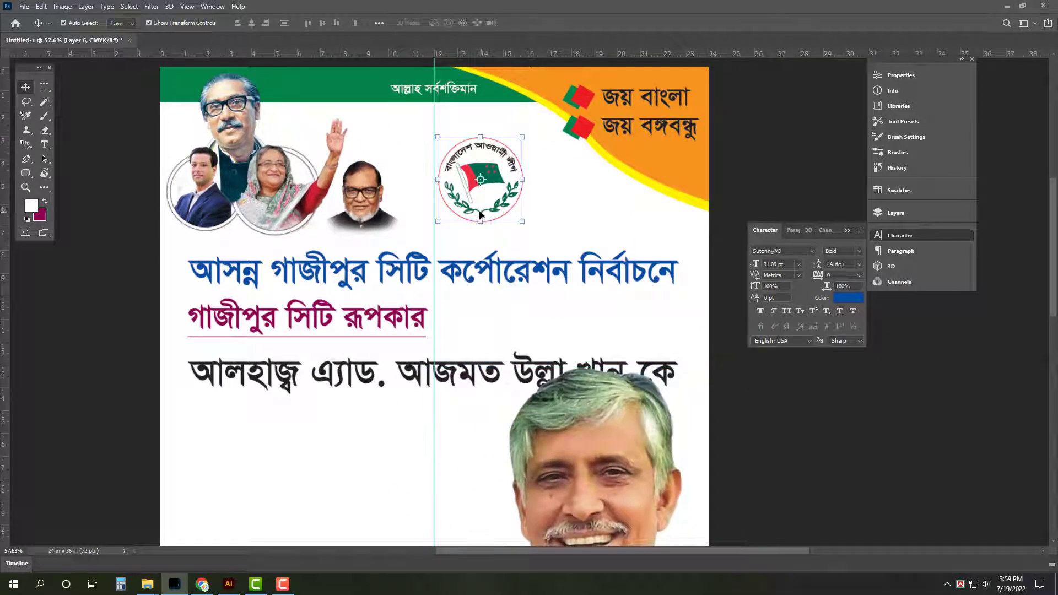
left_click_drag(481, 222, 471, 160)
Break the blue headline before নির্বাচনে and shrink it to about 70%, moved up and right
key("Return")
left_click(486, 275)
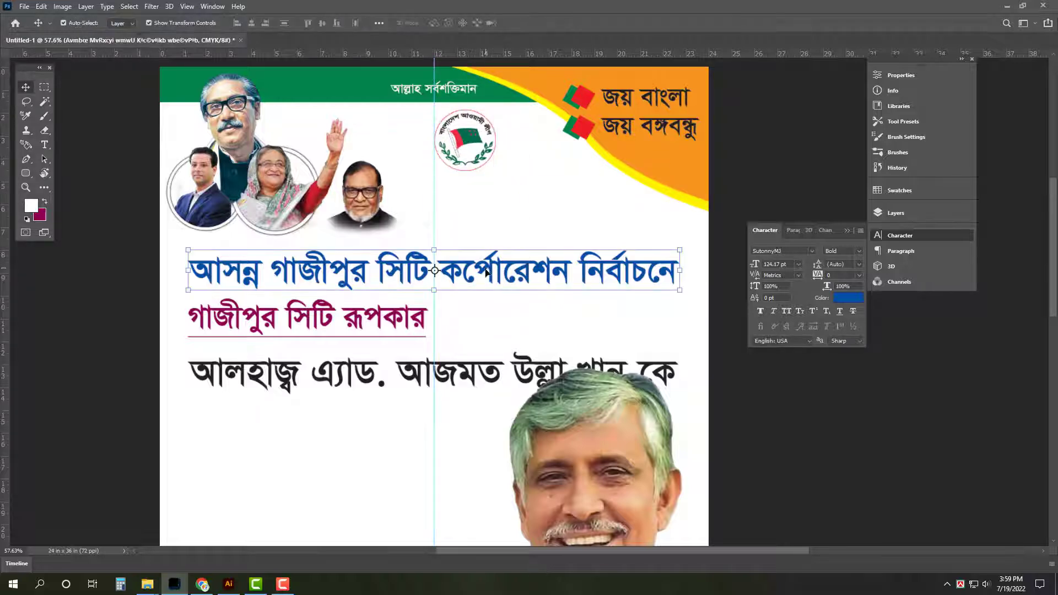
key("t")
left_click(575, 269)
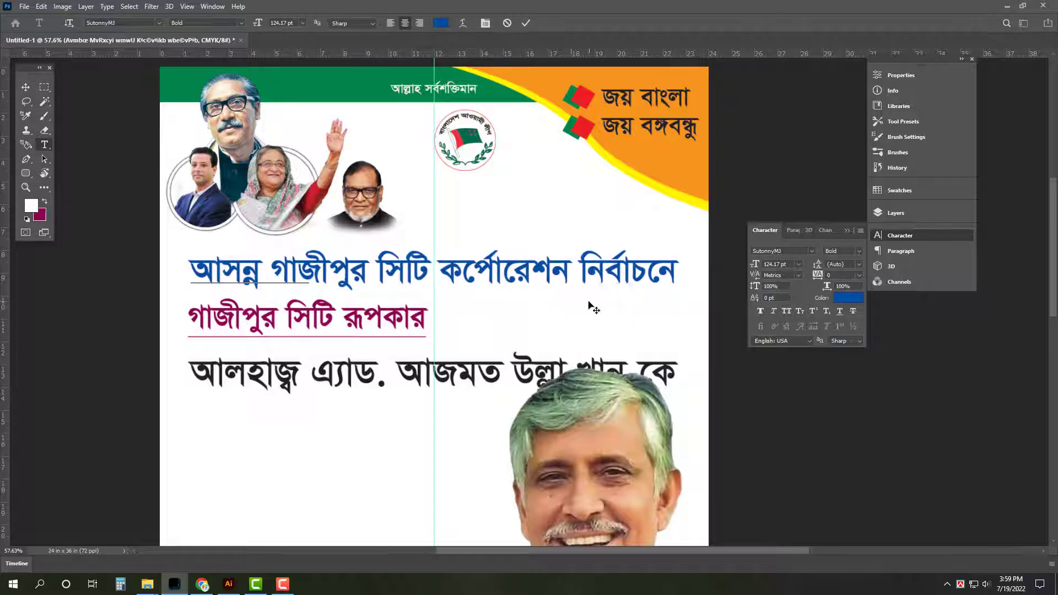
key("Return")
left_click_drag(628, 249, 688, 208)
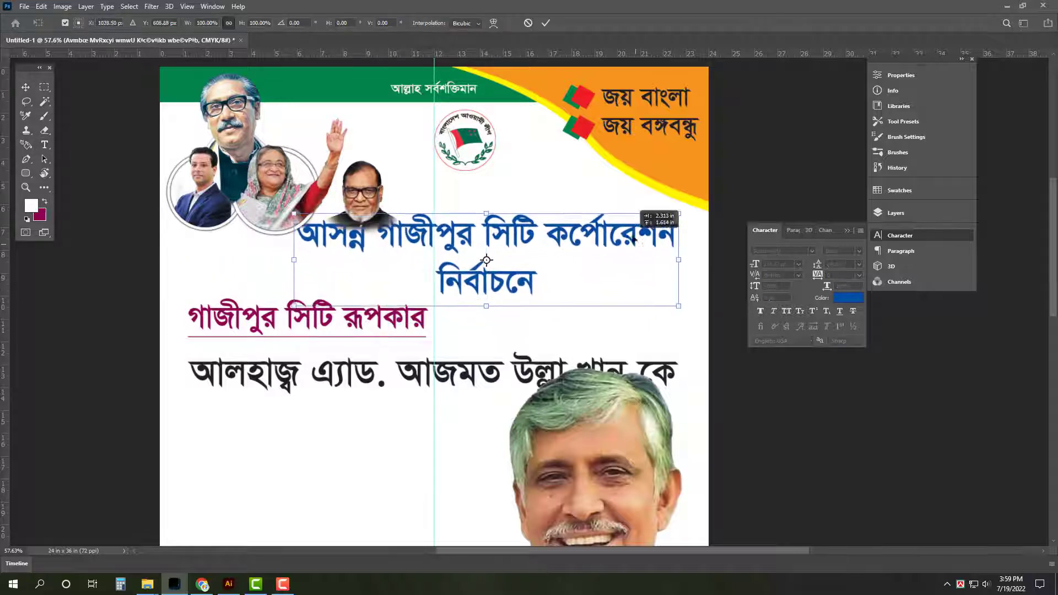
left_click_drag(302, 256, 416, 255)
left_click_drag(561, 244, 561, 223)
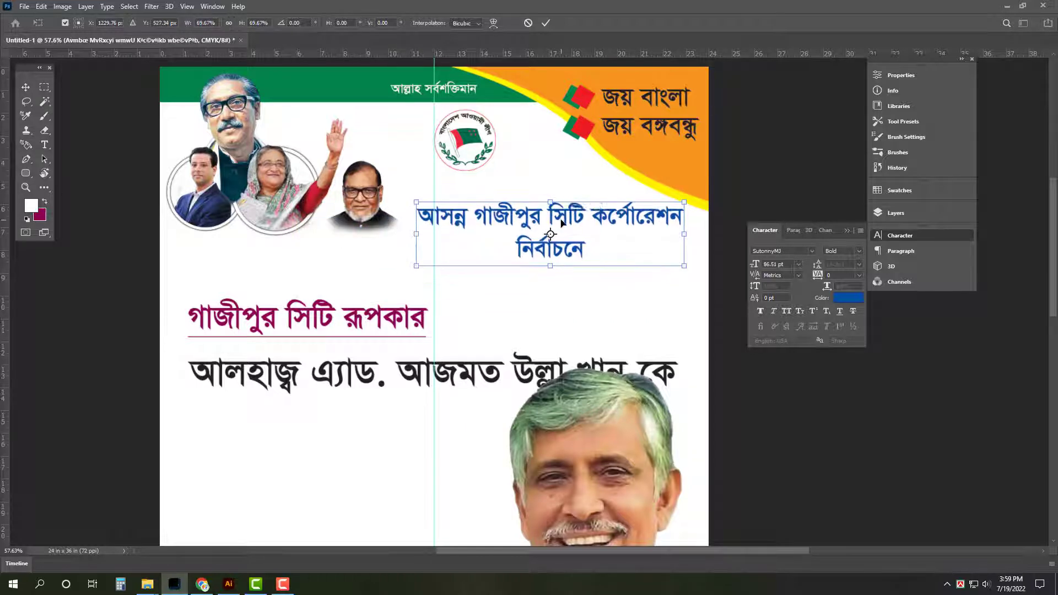
key("Return")
Move the magenta গাজীপুর সিটি রূপকার line up under the photos, shrink it, and raise the black name line beneath
left_click(373, 333)
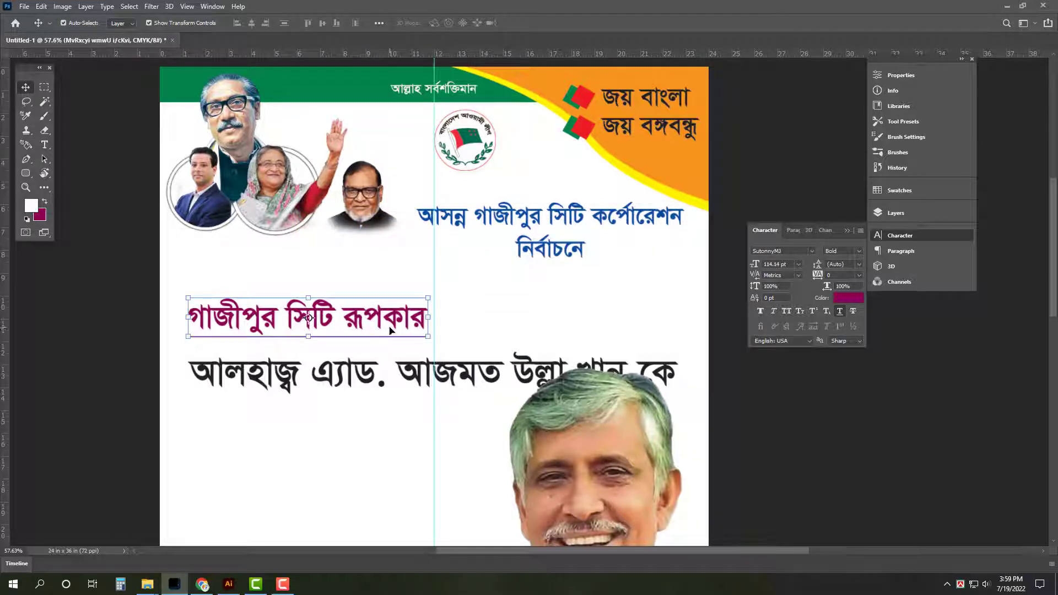
left_click_drag(390, 331, 399, 260)
left_click(438, 271)
key("Return")
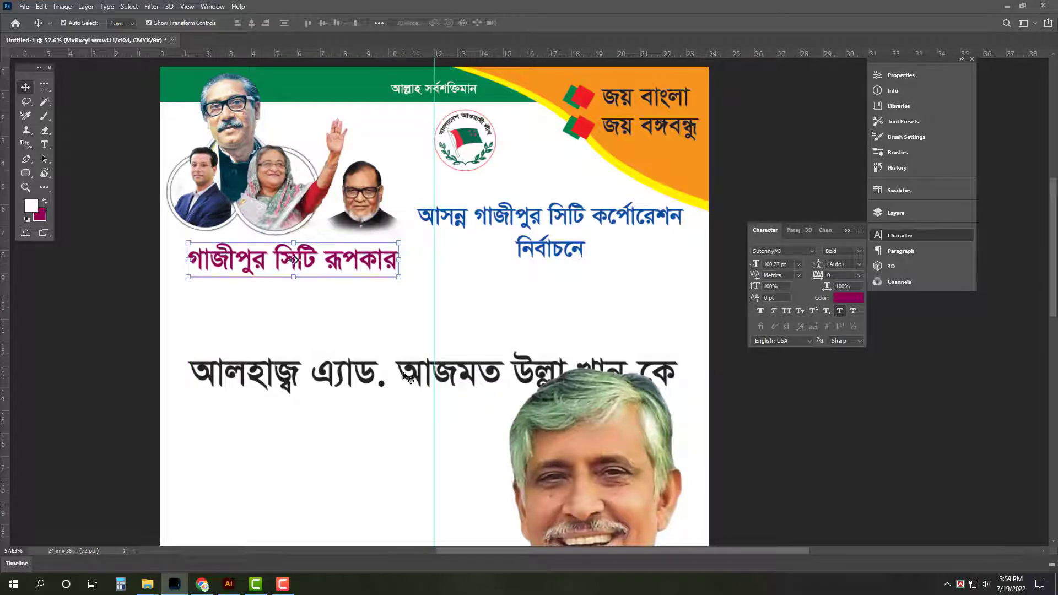
left_click_drag(408, 380, 409, 312)
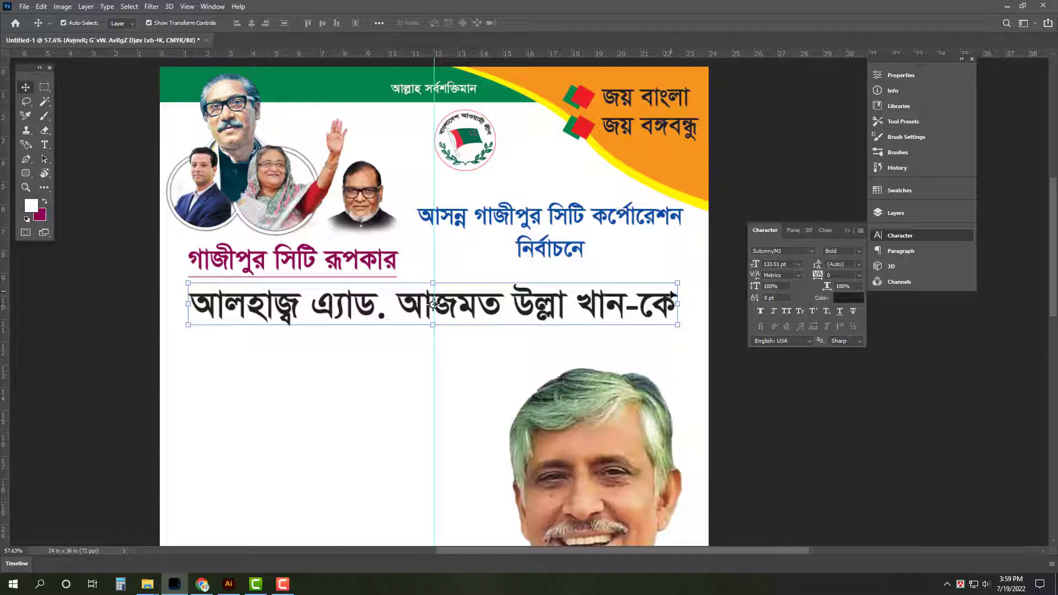
Narrow the blue headline slightly and stretch the black name line taller
left_click(682, 225)
left_click_drag(685, 230, 678, 230)
key("Return")
left_click(449, 319)
key("ctrl+t")
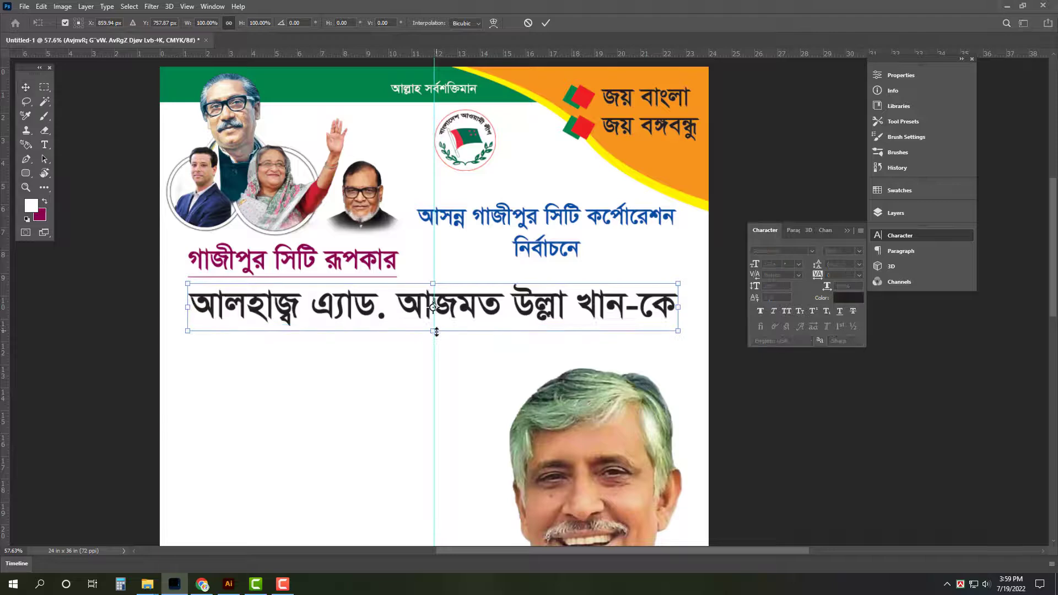
left_click_drag(433, 333, 434, 366)
left_click_drag(188, 323, 187, 323)
key("Return")
Set the background colour to red (values 100, 100, 0) and fill the name text with it
left_click(40, 217)
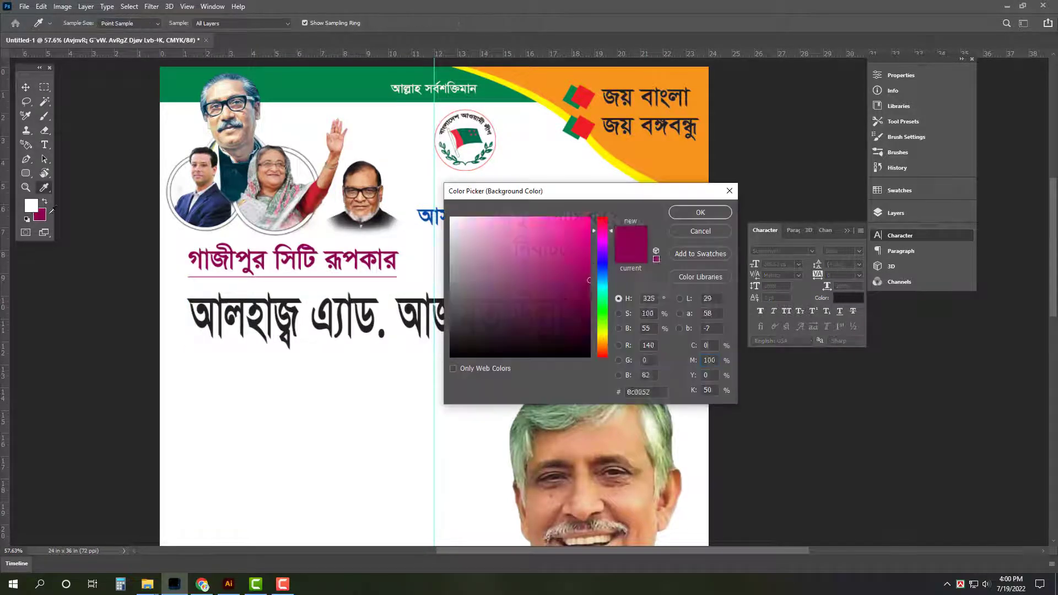
key("Tab")
type("100")
key("Tab")
type("100")
key("Tab")
type("0")
key("Return")
key("ctrl+BackSpace")
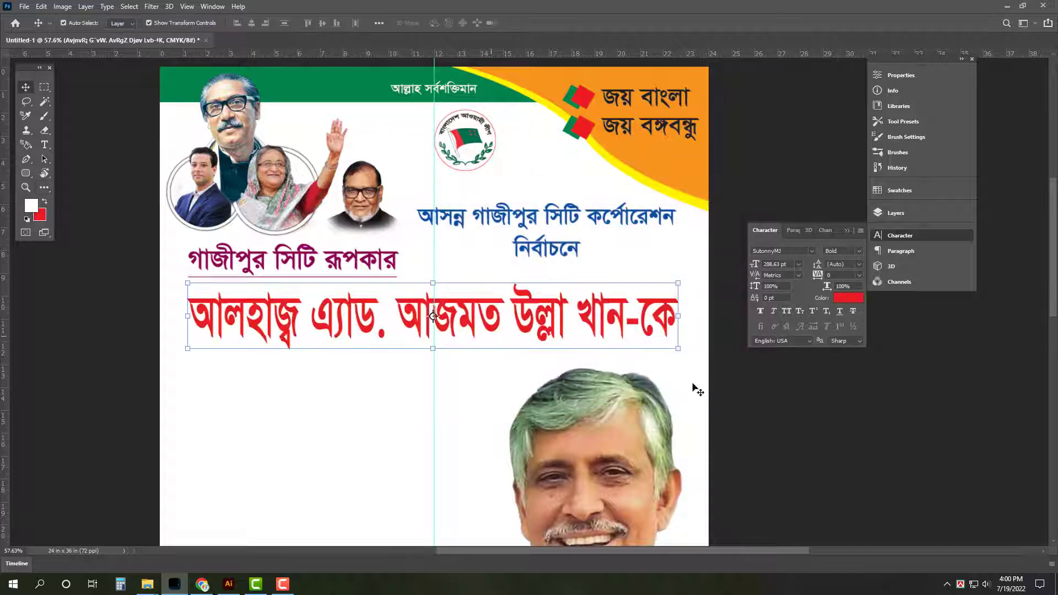
Fix the name's কে ending and reduce it to 159 pt
key("t")
left_click(654, 322)
key("ctrl+alt+b")
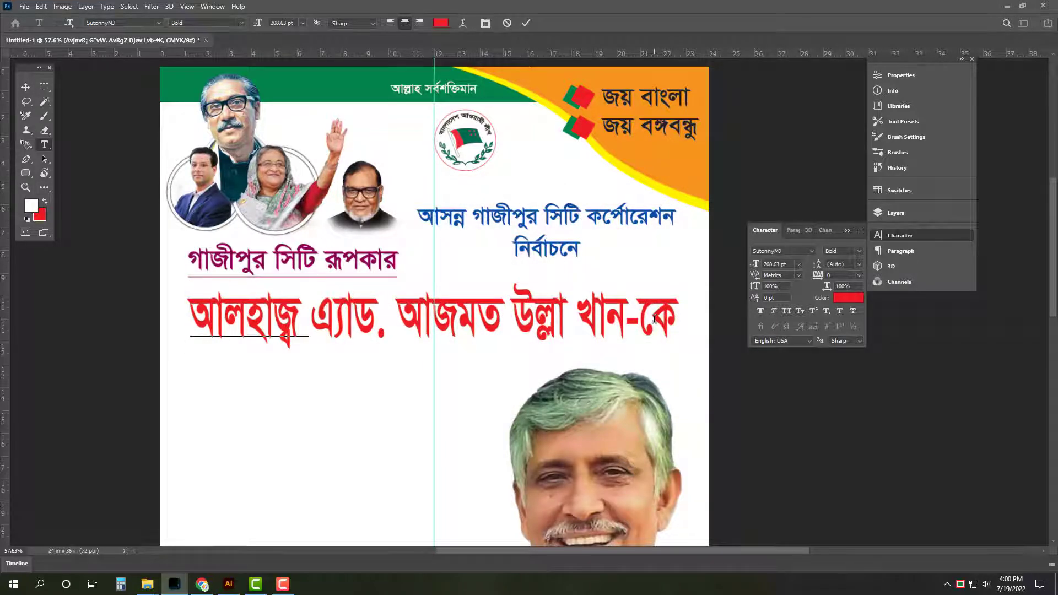
type("ে")
key("BackSpace")
key("BackSpace")
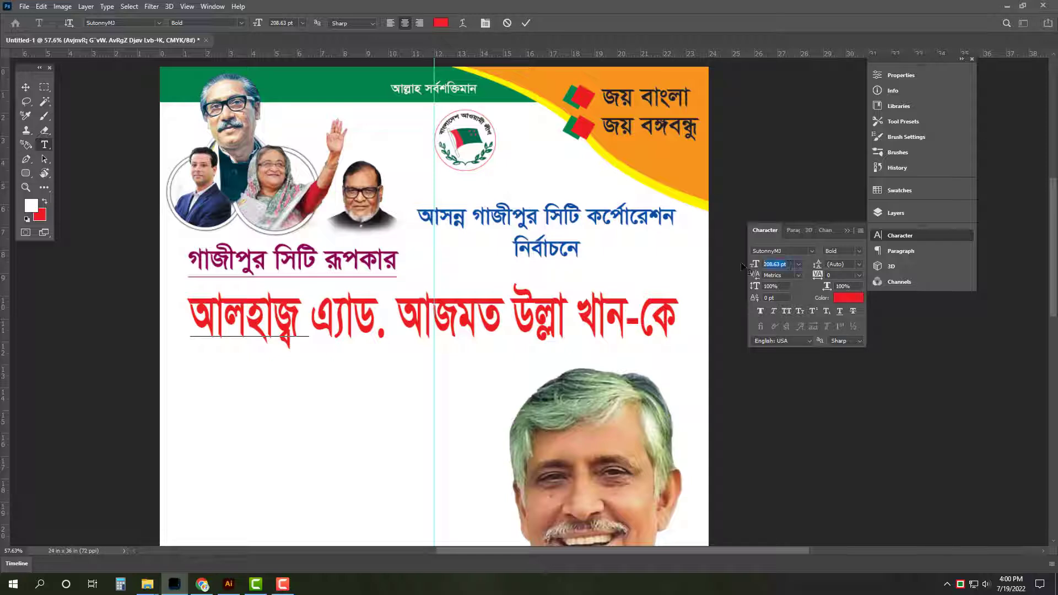
key("shift+Down")
key("shift+Down")
key("shift+Down")
key("shift+Down")
key("shift+Down")
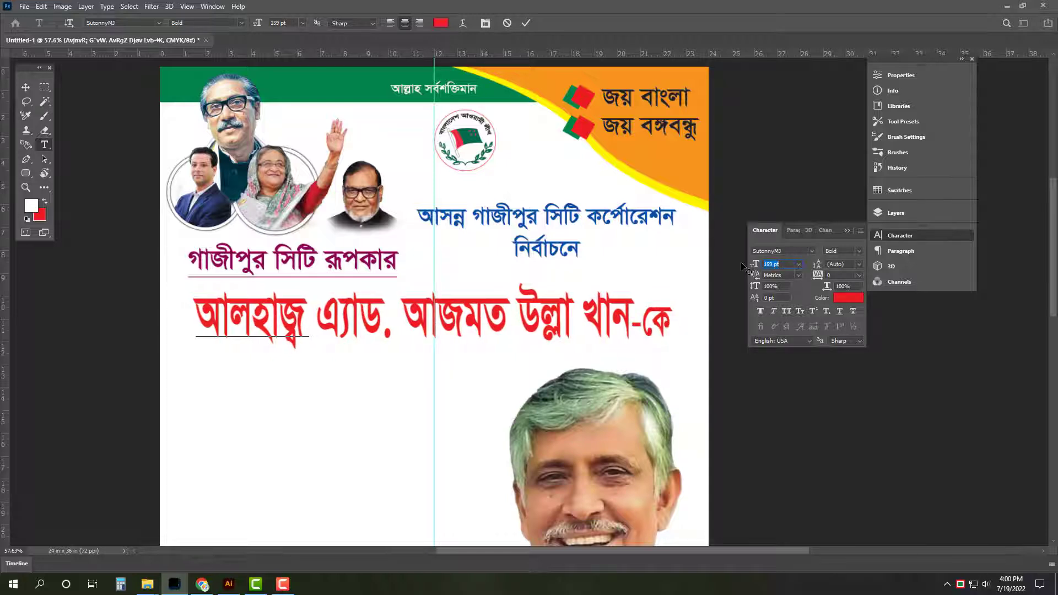
left_click(26, 89)
Widen the red name line slightly and duplicate it just below
key("ctrl+t")
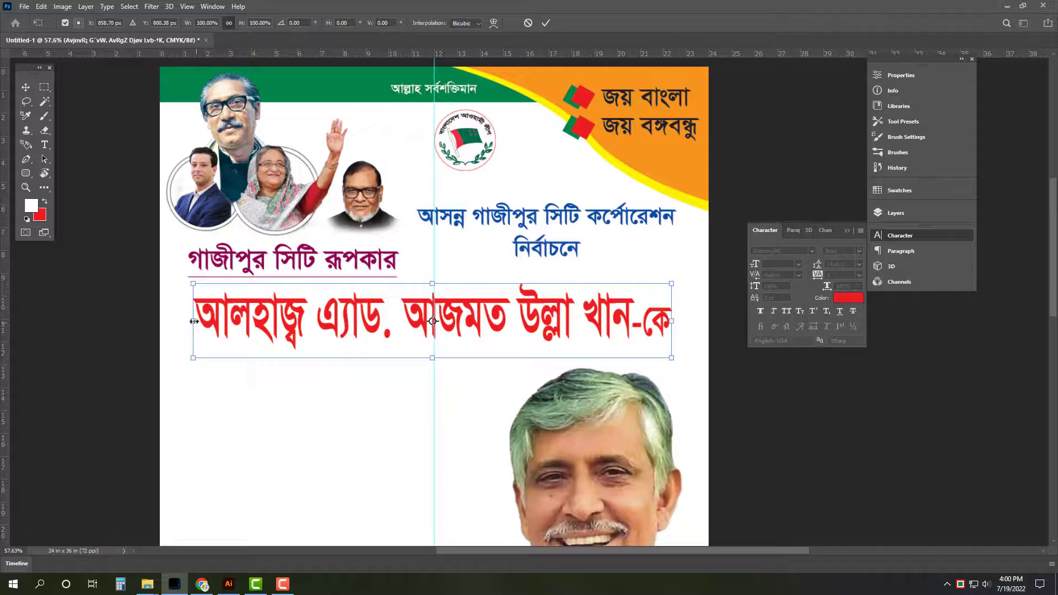
left_click_drag(193, 321, 187, 320)
key("Return")
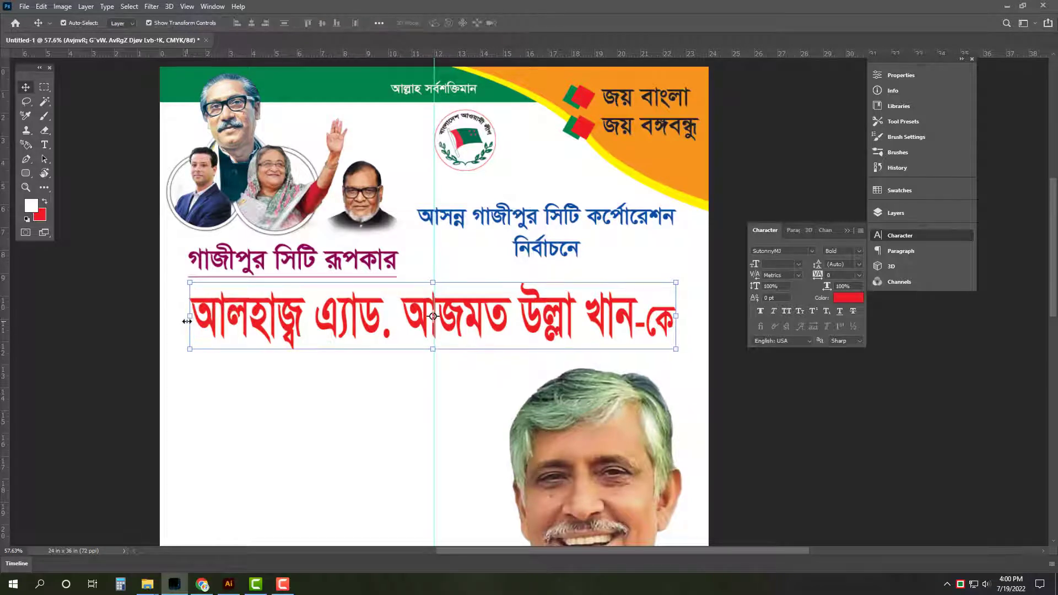
key("i")
key("v")
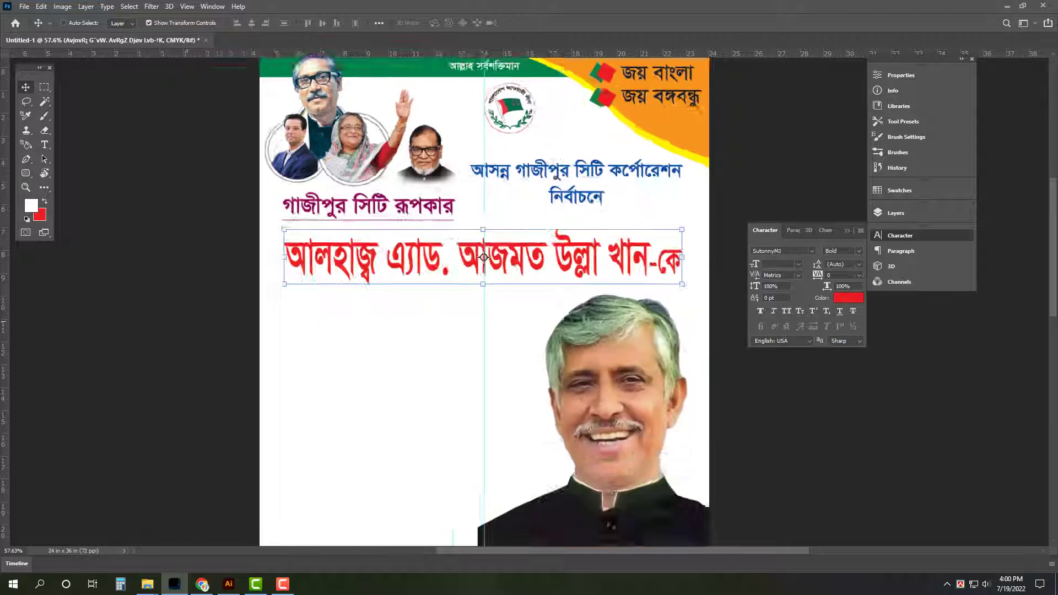
key("ctrl+0")
left_click_drag(462, 215, 455, 282, "alt")
Move the two-line 'মেয়র হিসাবে দেখতে চাই' text left into the white space beside the candidate photo
key("t")
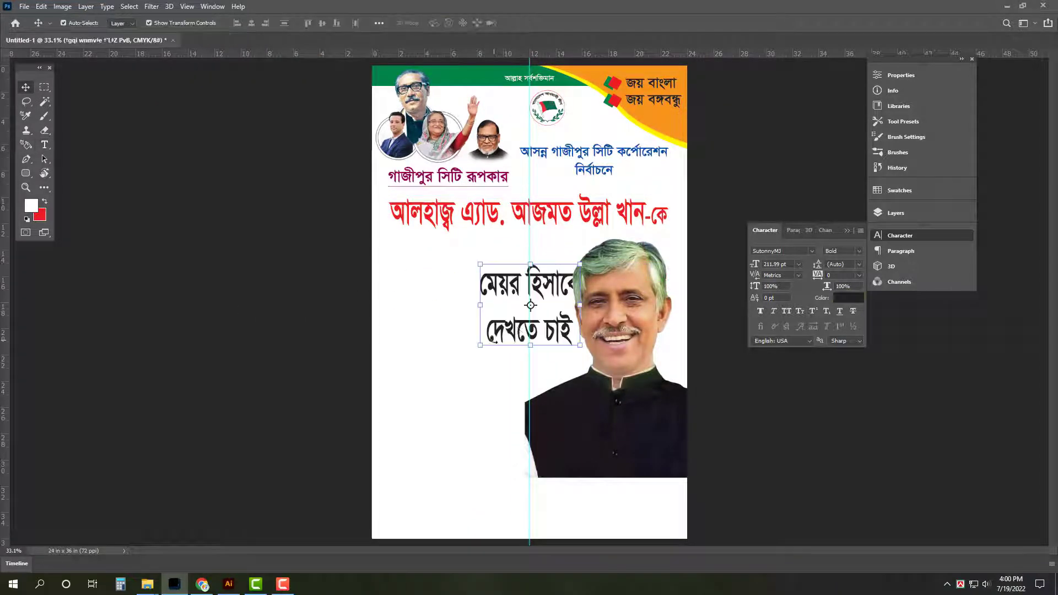
left_click_drag(503, 291, 448, 314)
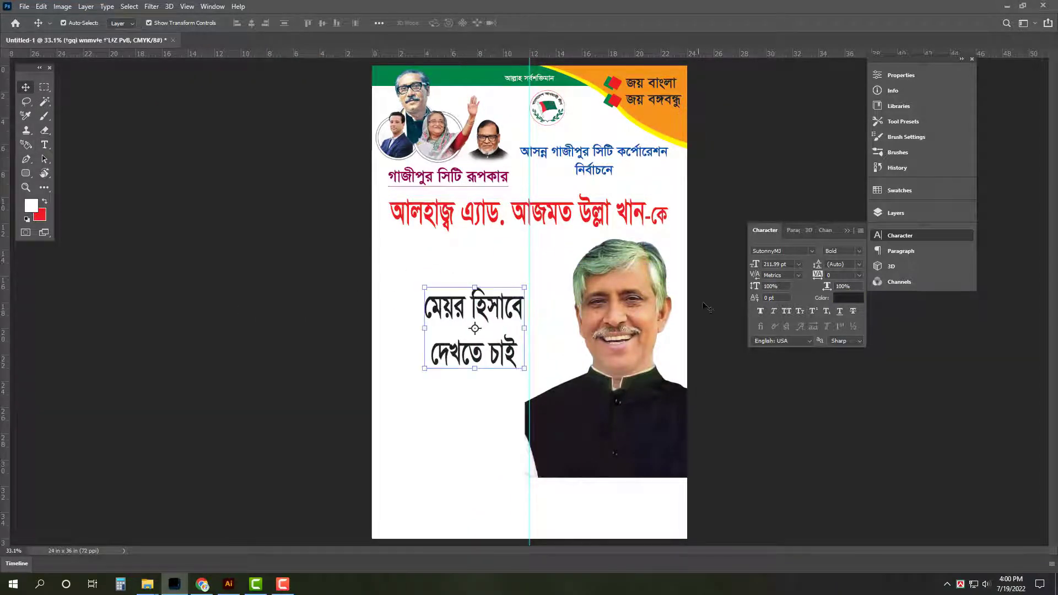
left_click(514, 400)
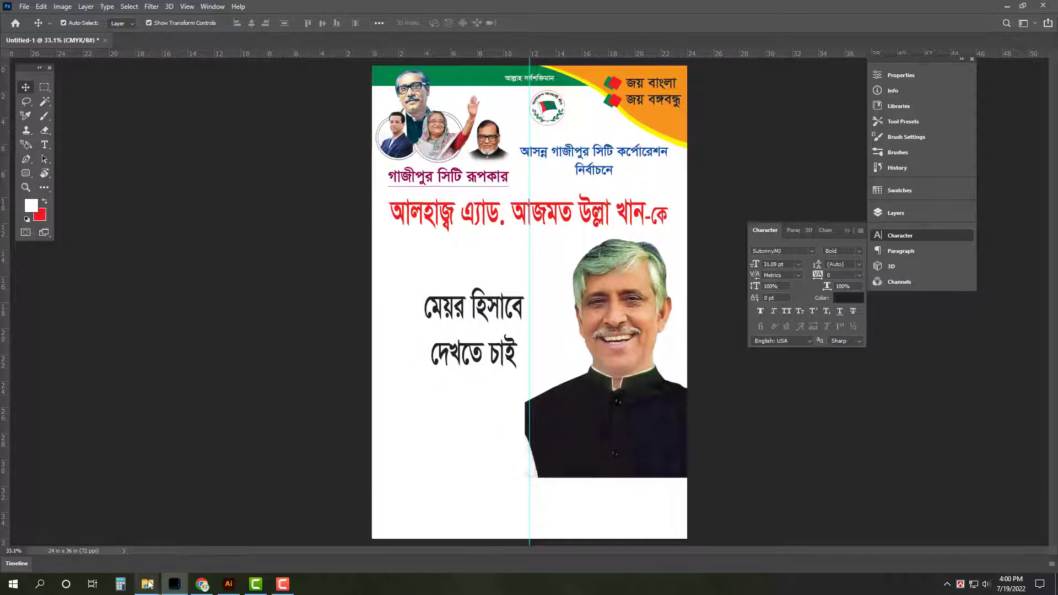
Find the candidate's photo file in the Pic folder and copy its file name
mouse_move(149, 589)
left_click(206, 537)
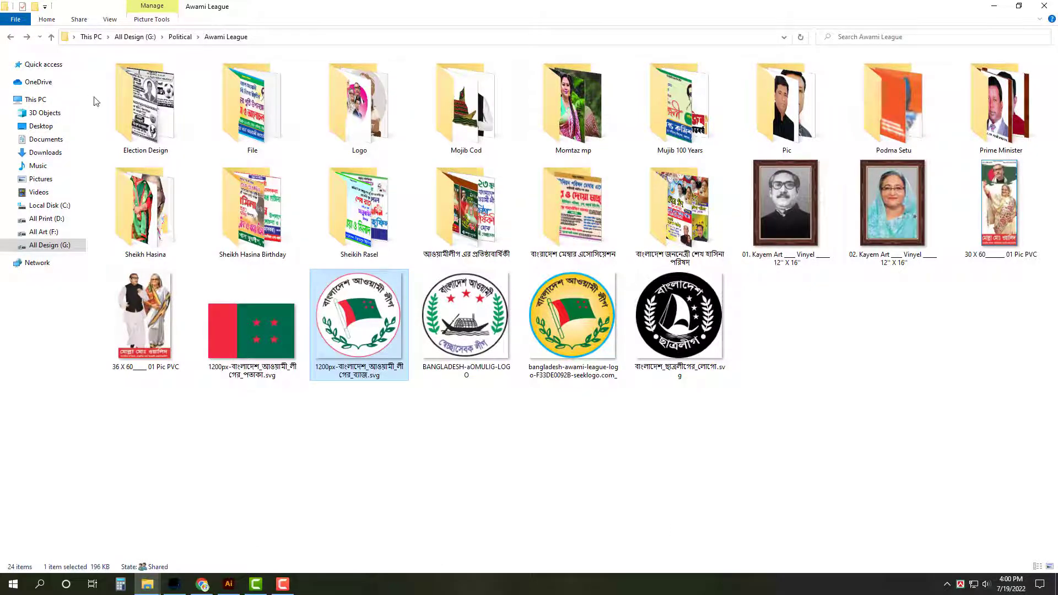
double_click(779, 100)
scroll(627, 475, "down", 10)
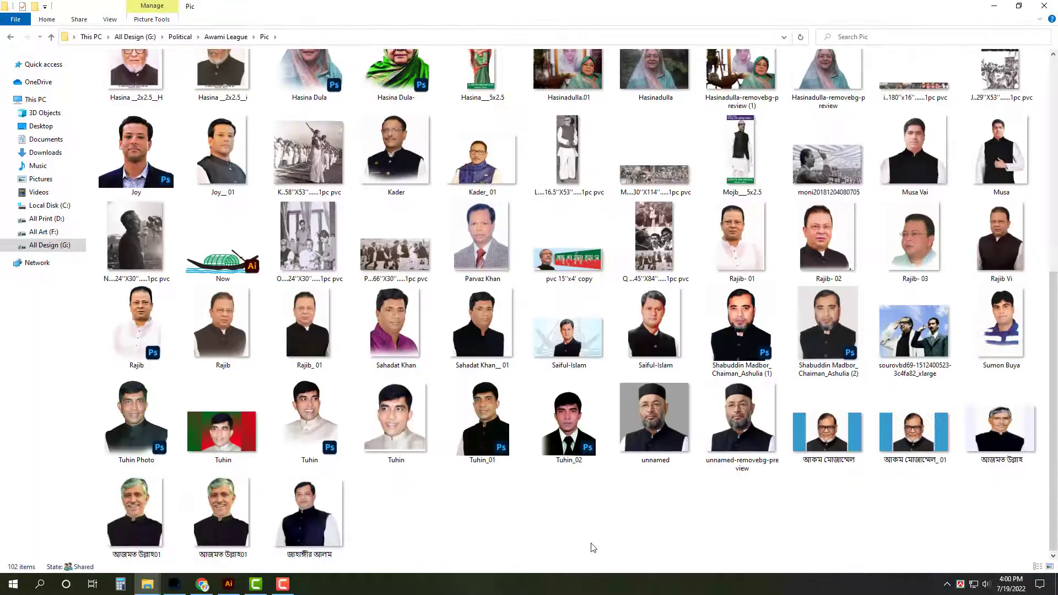
right_click(226, 544)
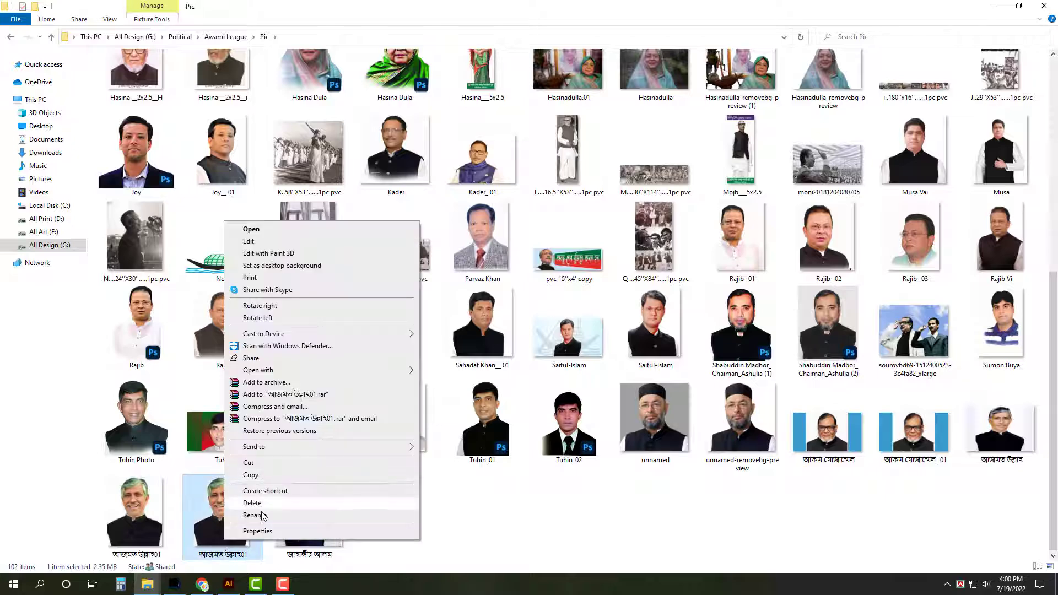
key("Escape")
Save the poster as a TIFF named after the candidate's photo file, accepting the TIFF options
left_click(1043, 7)
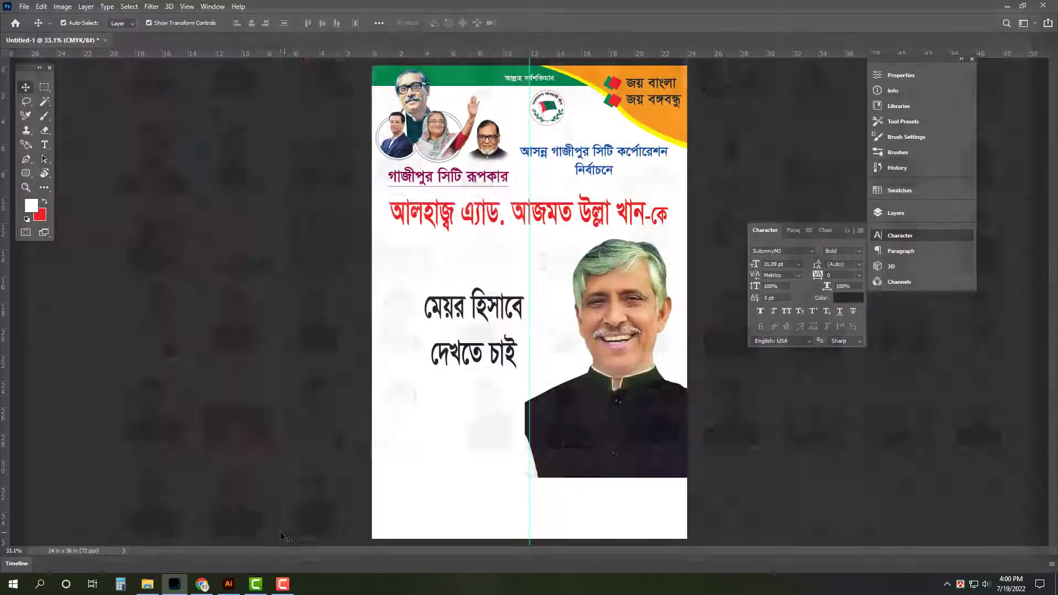
key("ctrl+shift+s")
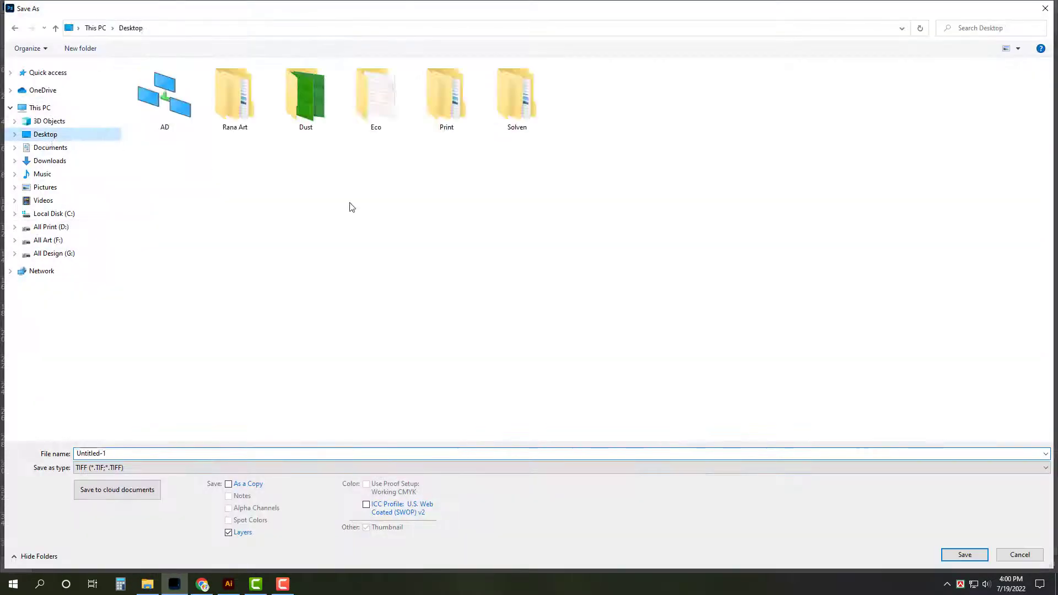
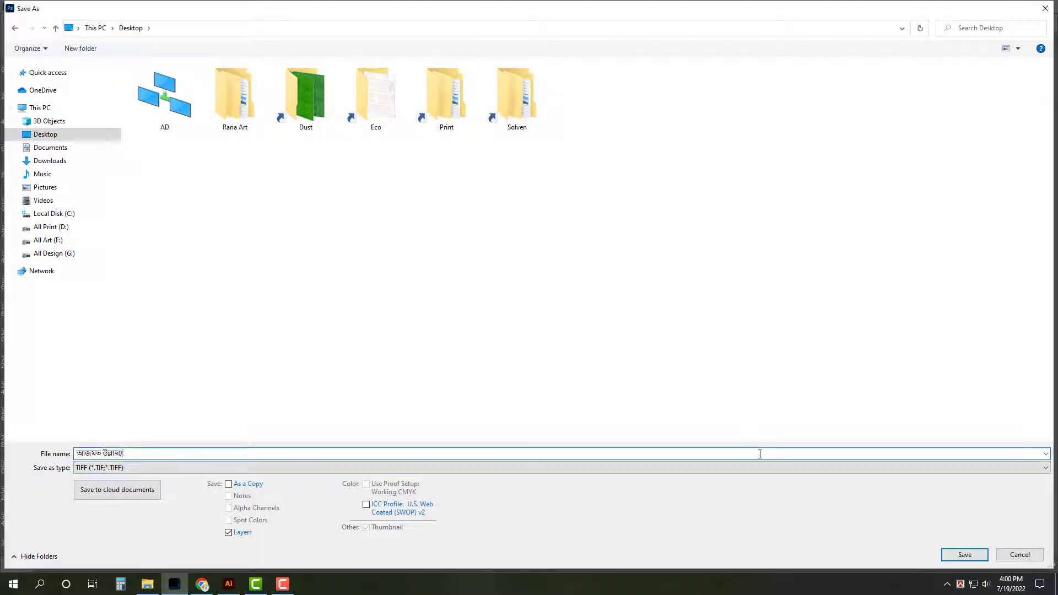
key("Return")
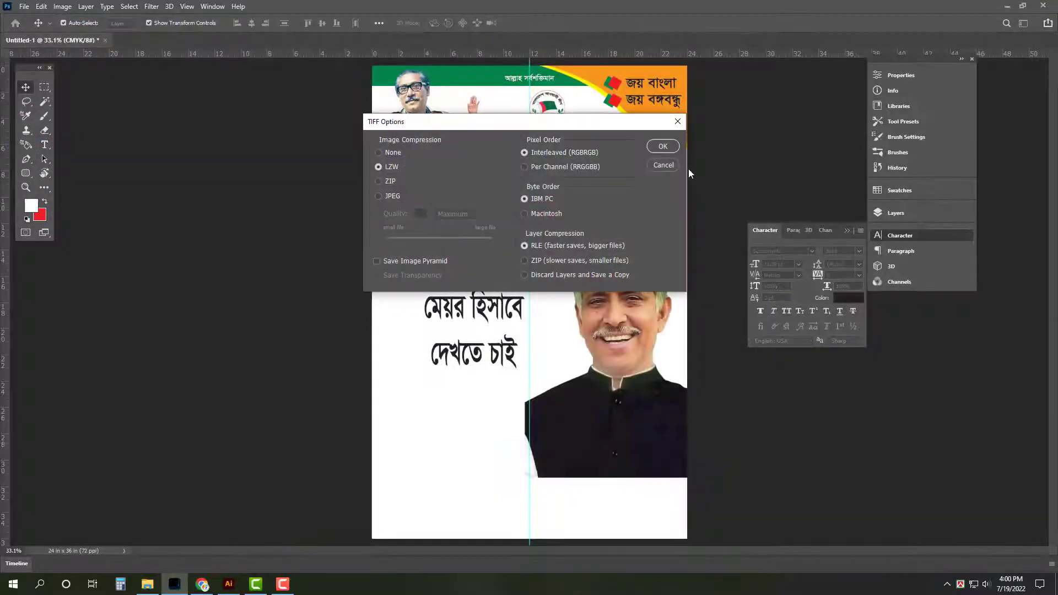
left_click(663, 147)
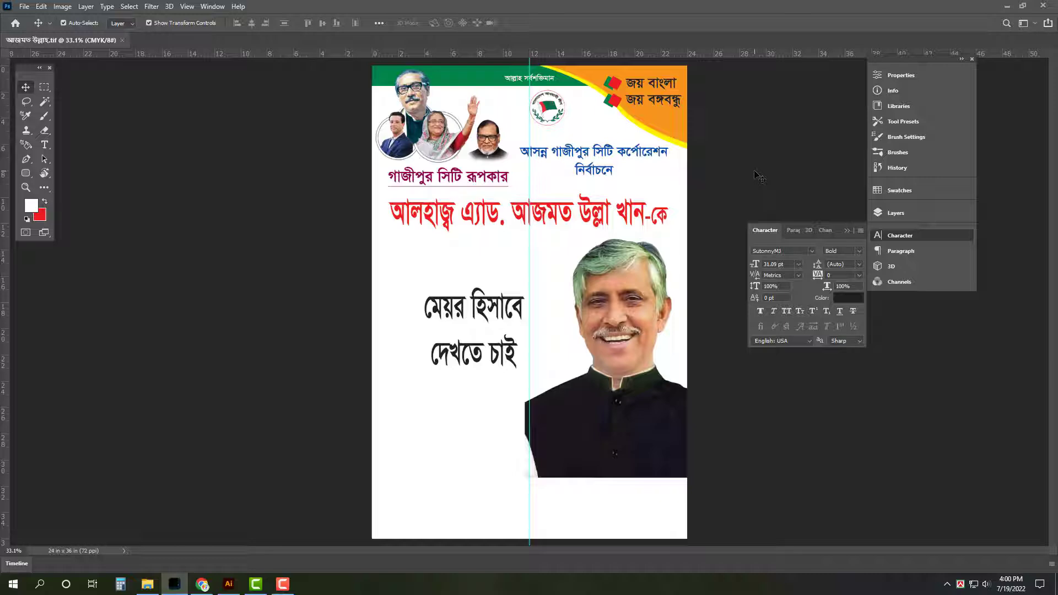
key("ctrl+o")
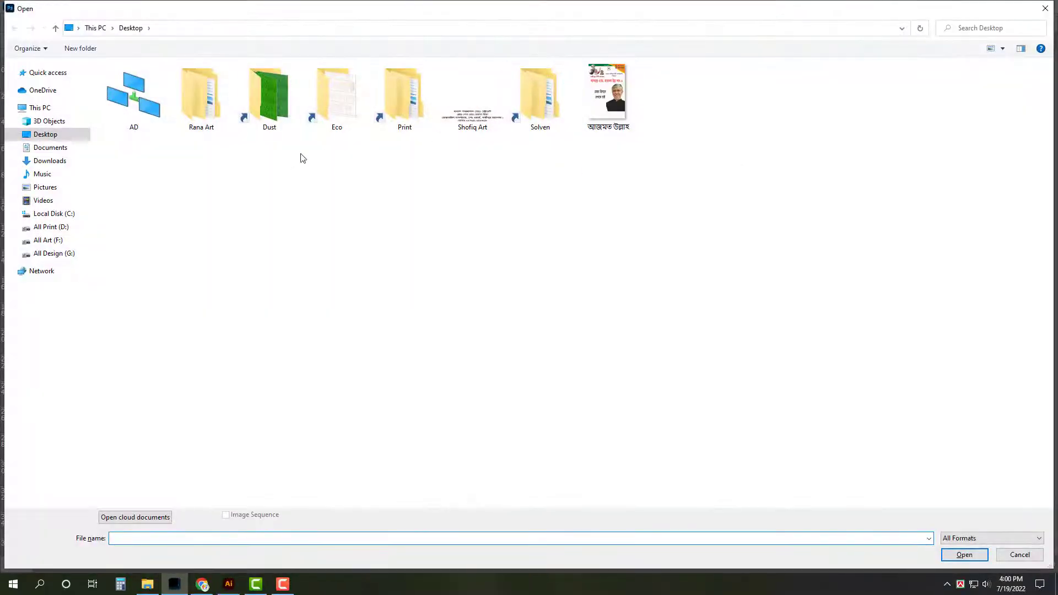
Open Photo mail from Downloads and straighten it along the blue background's top edge
left_click(57, 166)
double_click(610, 111)
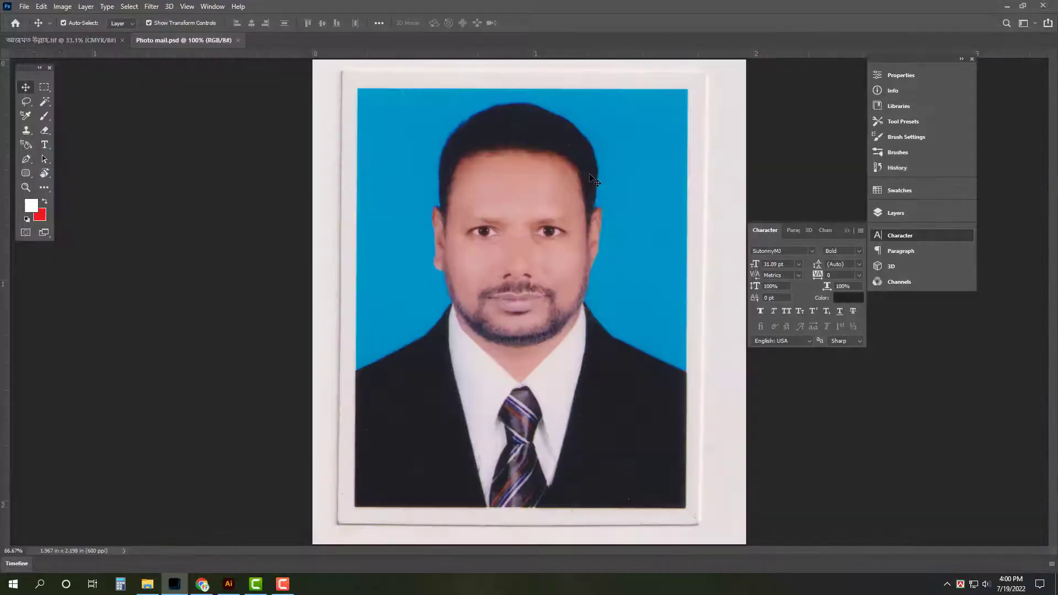
left_click(48, 188)
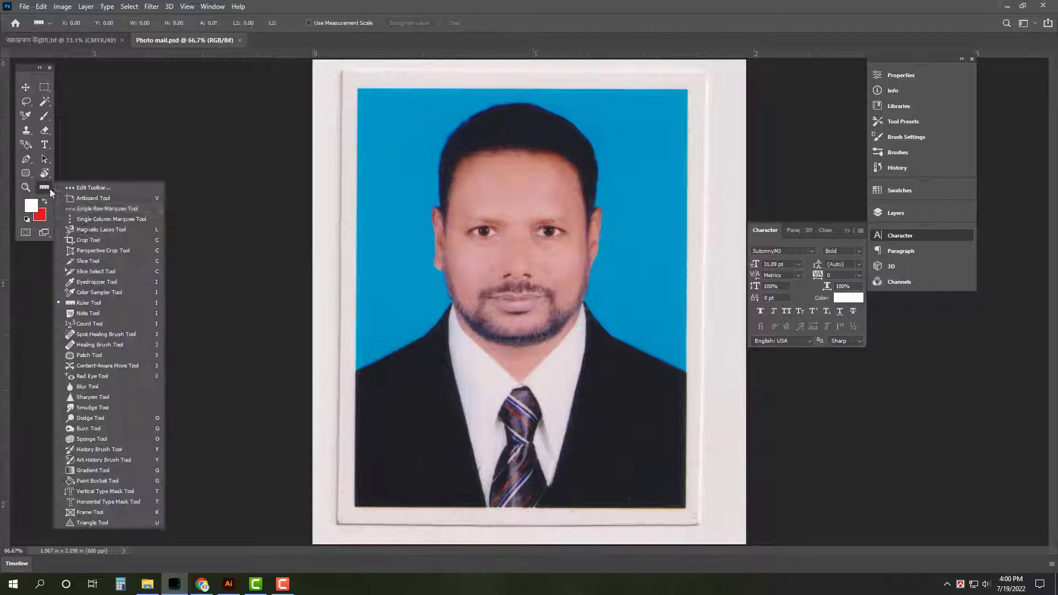
left_click(94, 303)
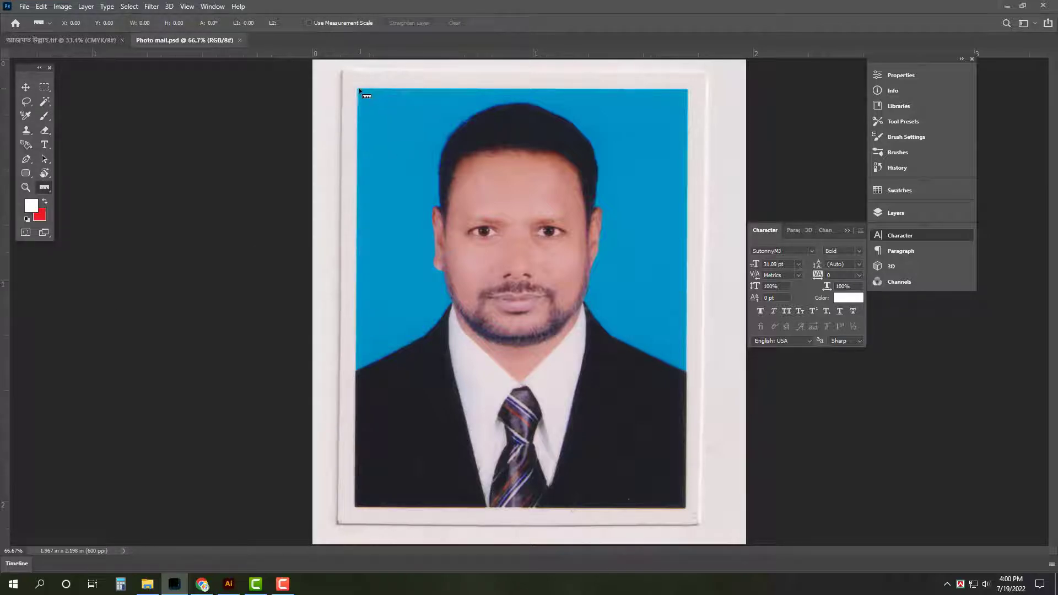
left_click_drag(358, 88, 690, 89)
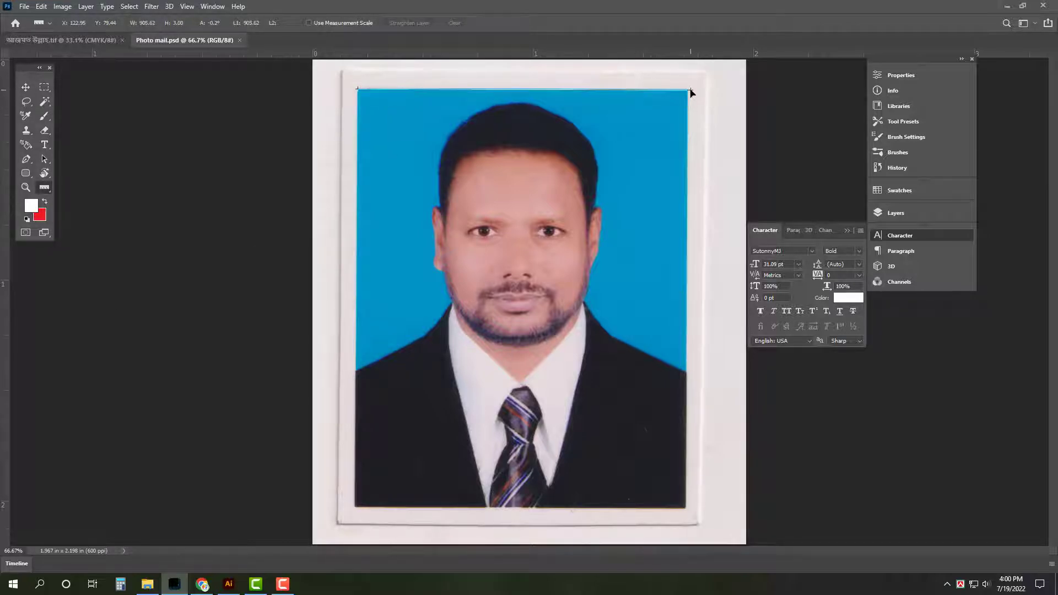
left_click(410, 24)
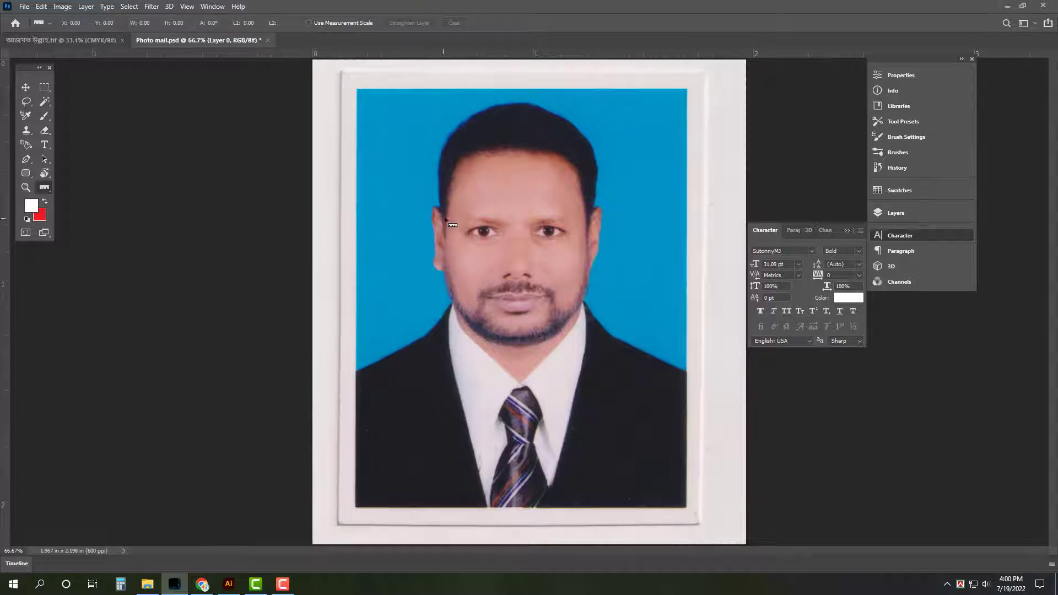
Crop the photo to its blue-background print
key("c")
mouse_move(361, 91)
left_mouse_down()
mouse_move(642, 349)
mouse_move(690, 511)
left_mouse_up()
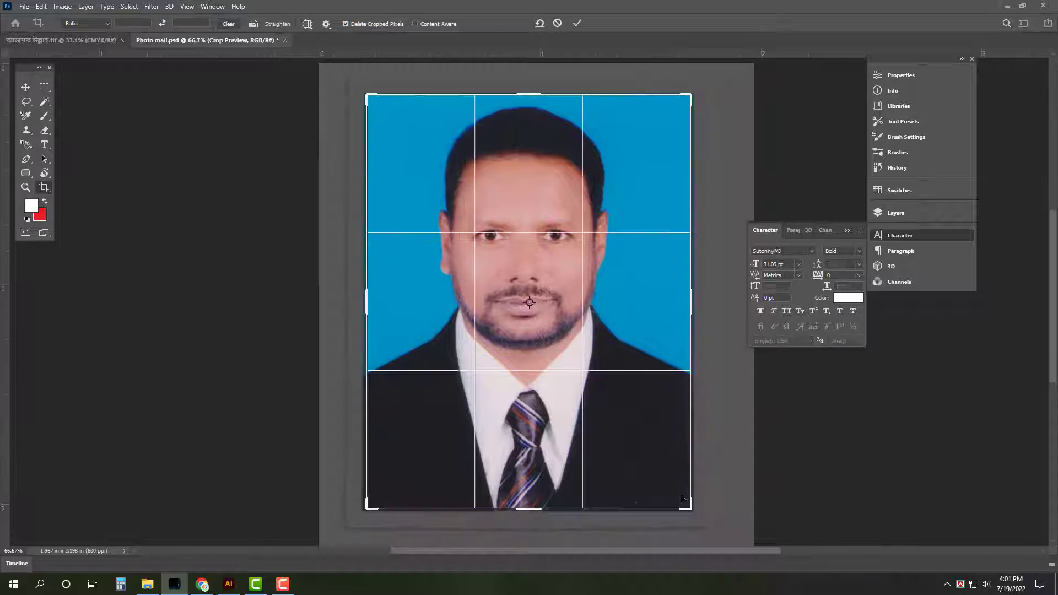
key("Return")
key("v")
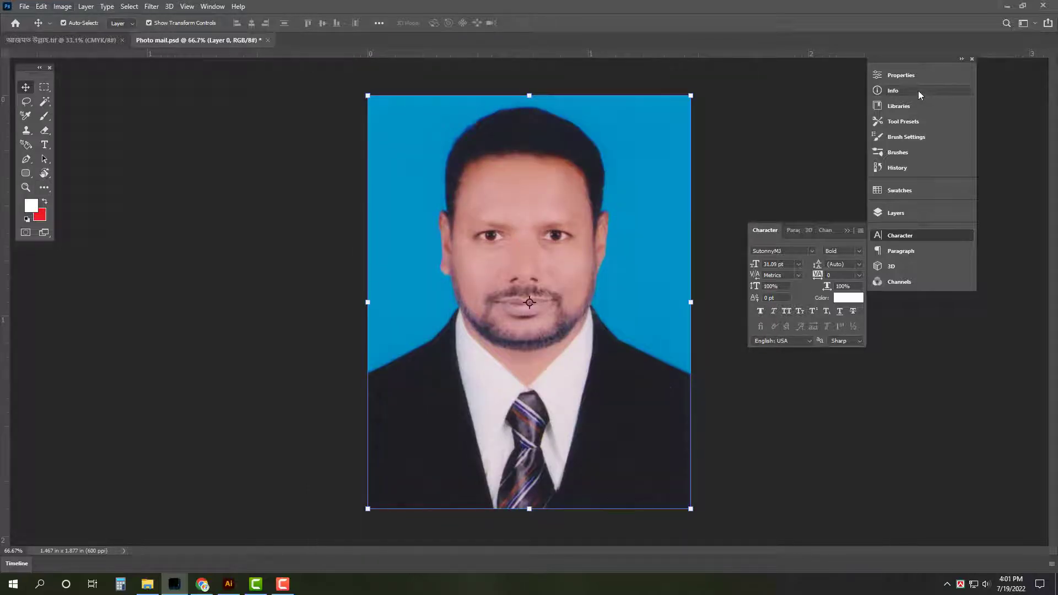
Resize the image to 22 in wide
left_click(62, 7)
left_click(83, 89)
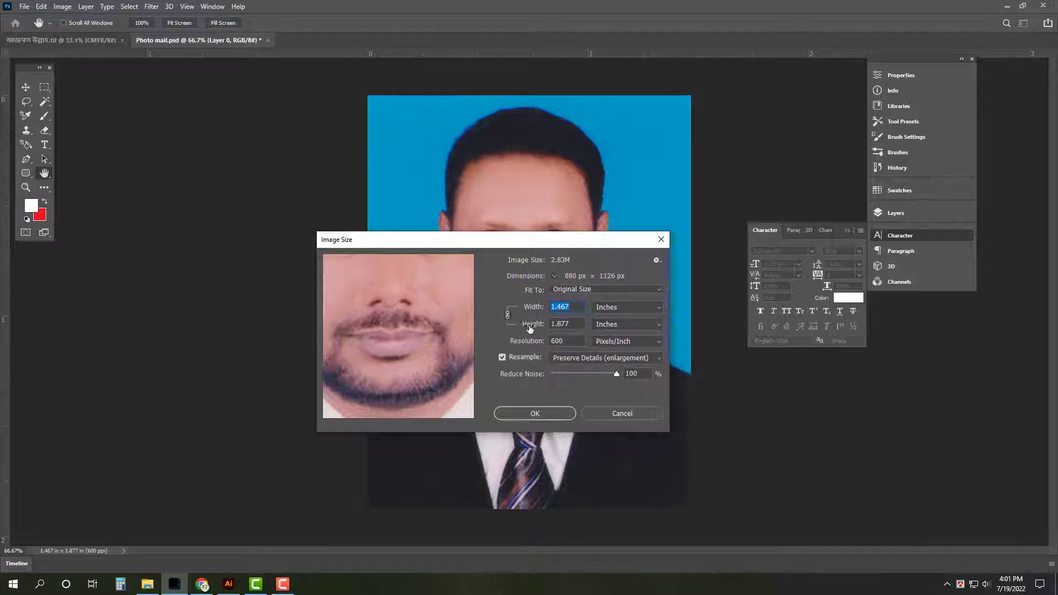
type("22")
key("Return")
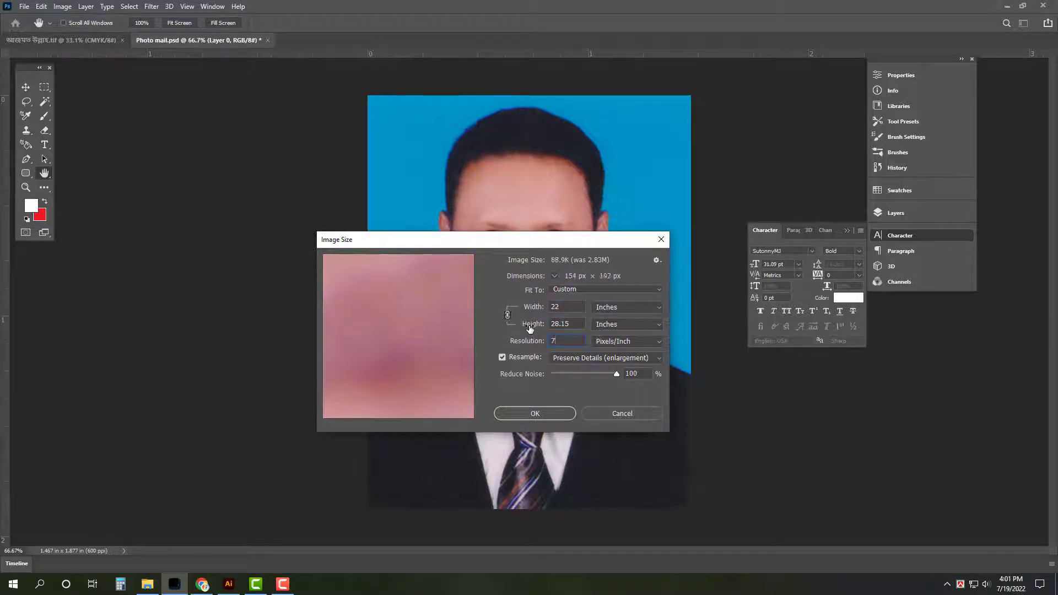
key("v")
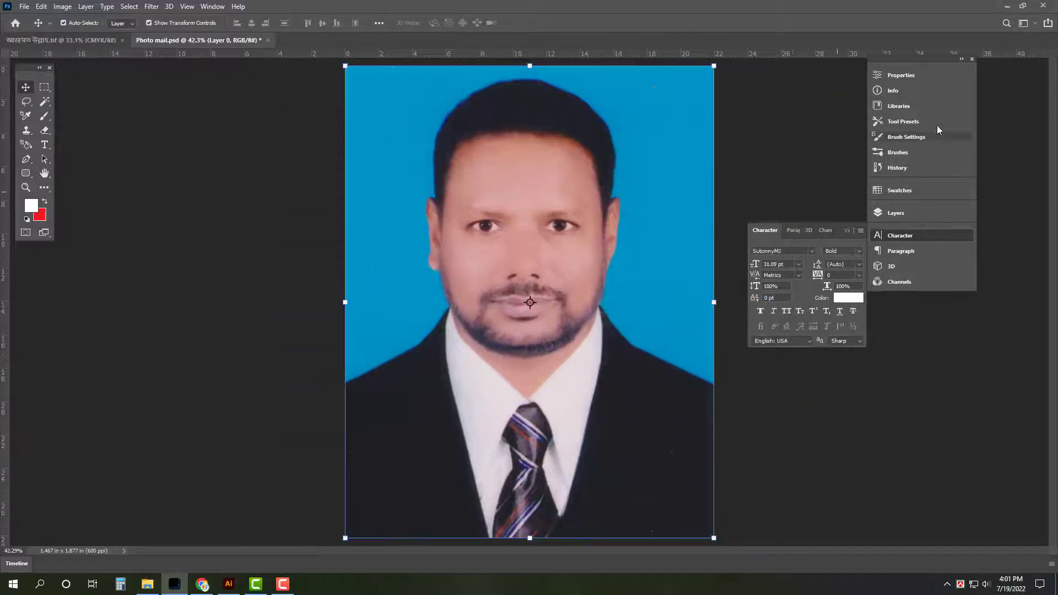
Select the man, feather the selection, and copy him onto a new layer
left_click(902, 75)
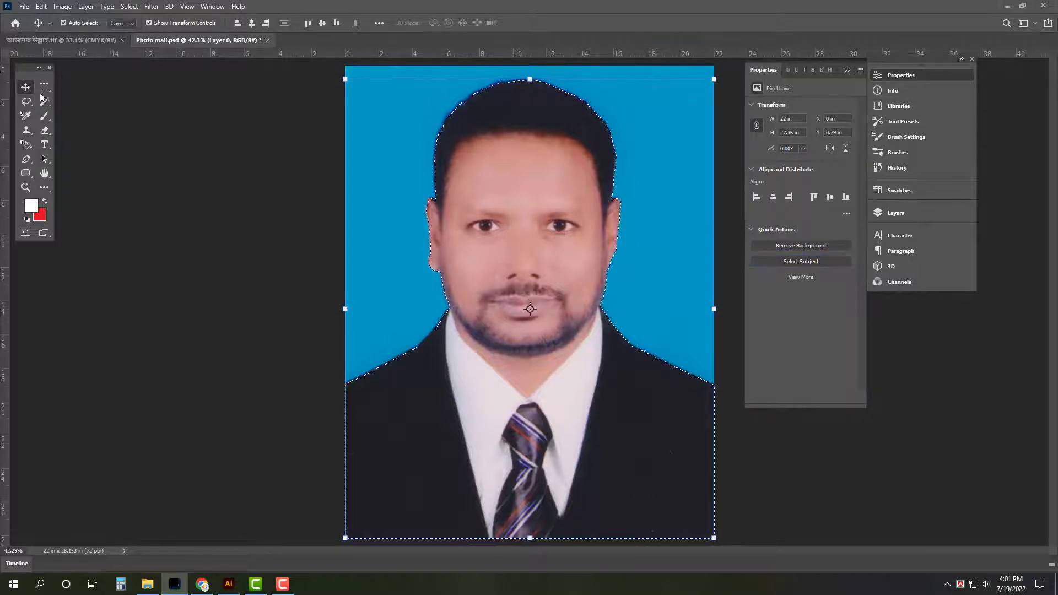
key("w")
right_click(560, 165)
left_click(607, 321)
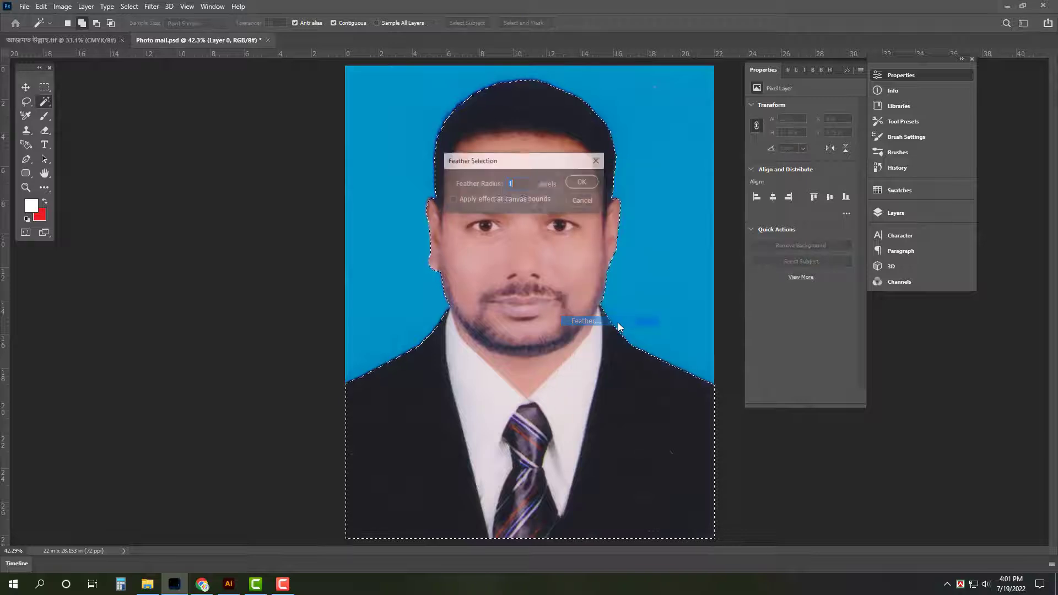
key("Return")
key("ctrl+j")
Bring the man's cutout into the poster, scaled to about 56% in the left half
key("v")
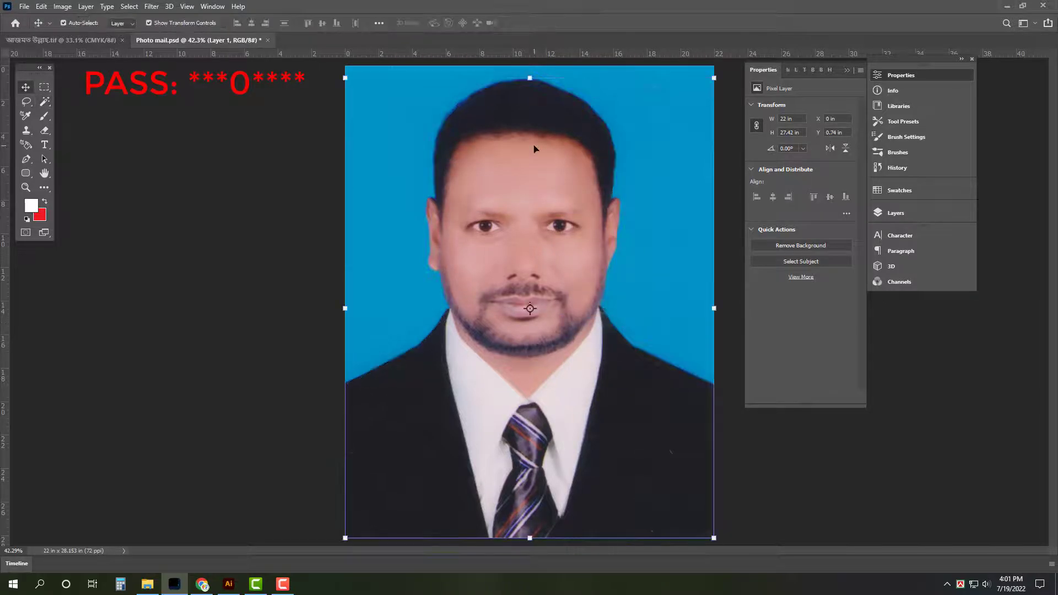
left_click_drag(83, 38, 434, 408)
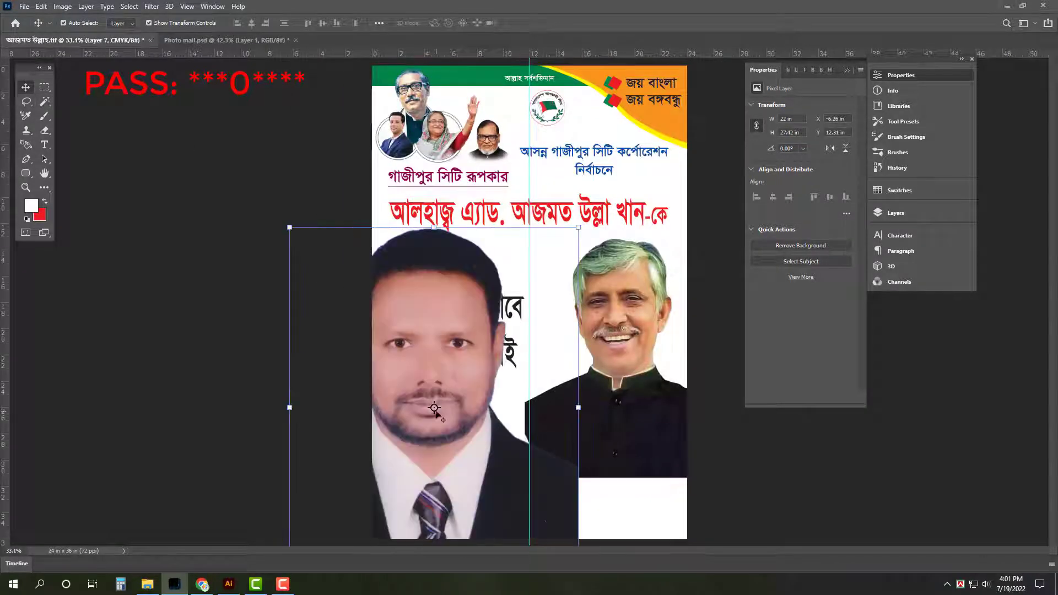
left_click_drag(431, 227, 435, 300)
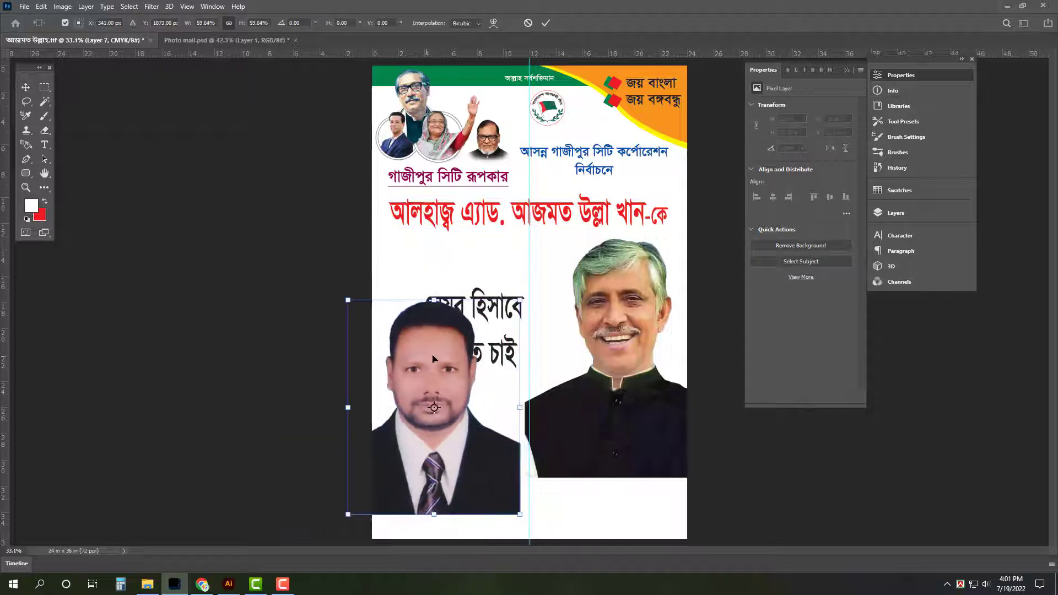
left_click_drag(423, 369, 438, 348)
key("Return")
left_click(711, 347)
left_click_drag(609, 494, 504, 393)
left_click(531, 418)
key("p")
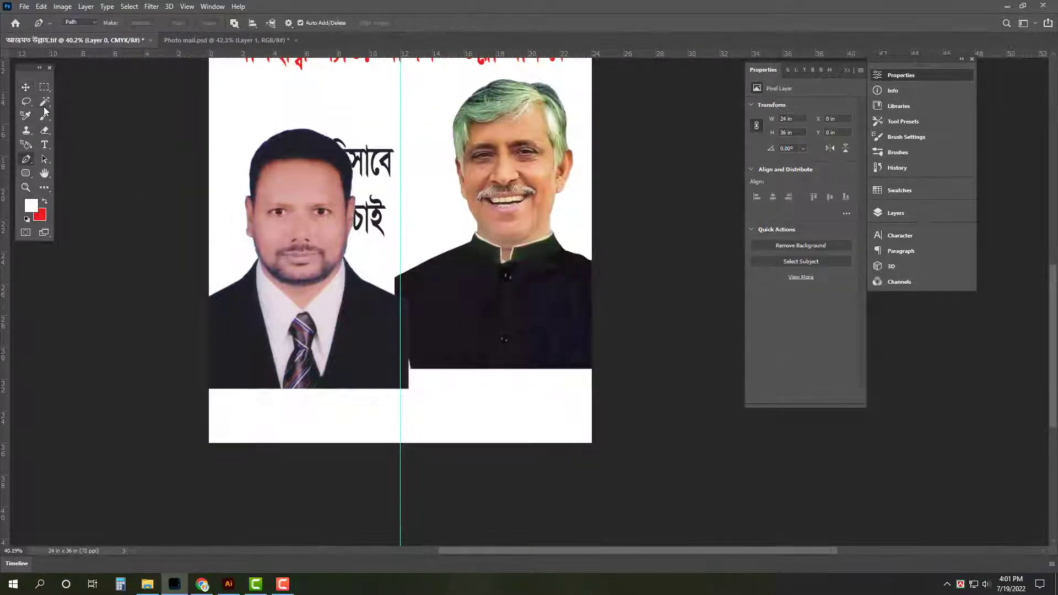
Draw a closed curved path across the poster's bottom and copy that area onto a new layer
left_click(199, 293)
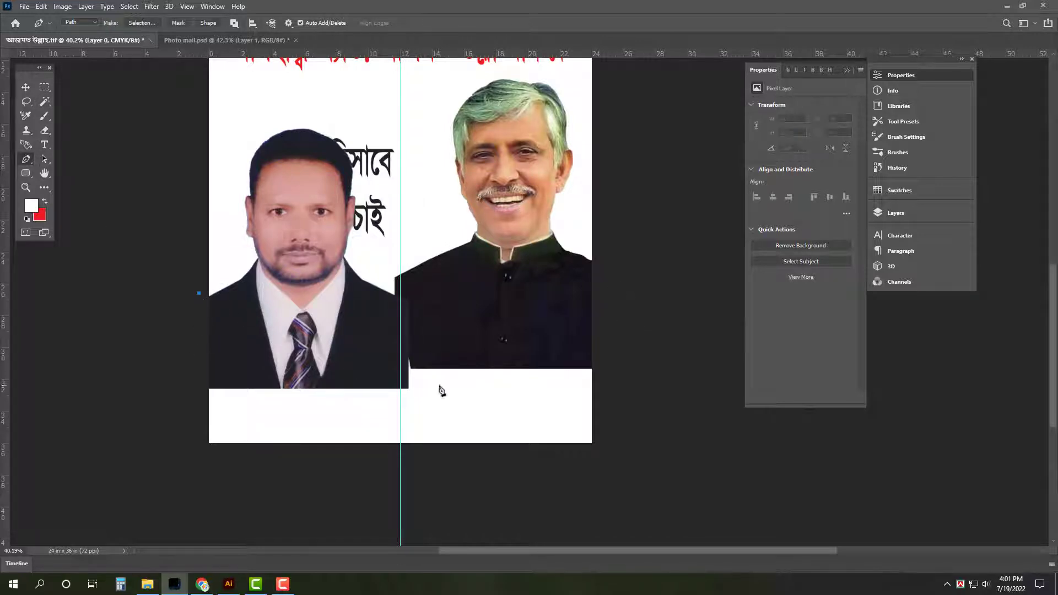
left_click_drag(375, 380, 431, 374)
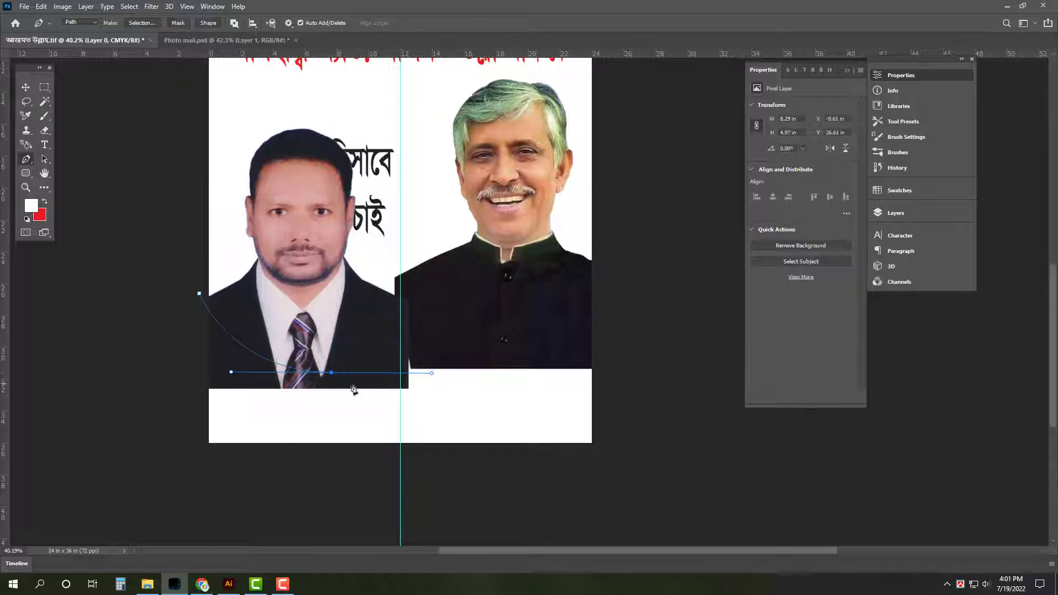
left_click(634, 372)
left_click_drag(670, 489, 577, 497)
left_click_drag(363, 509, 201, 515)
left_click_drag(116, 503, 82, 486)
left_click_drag(53, 433, 59, 404)
left_click(199, 293)
key("ctrl+Return")
key("v")
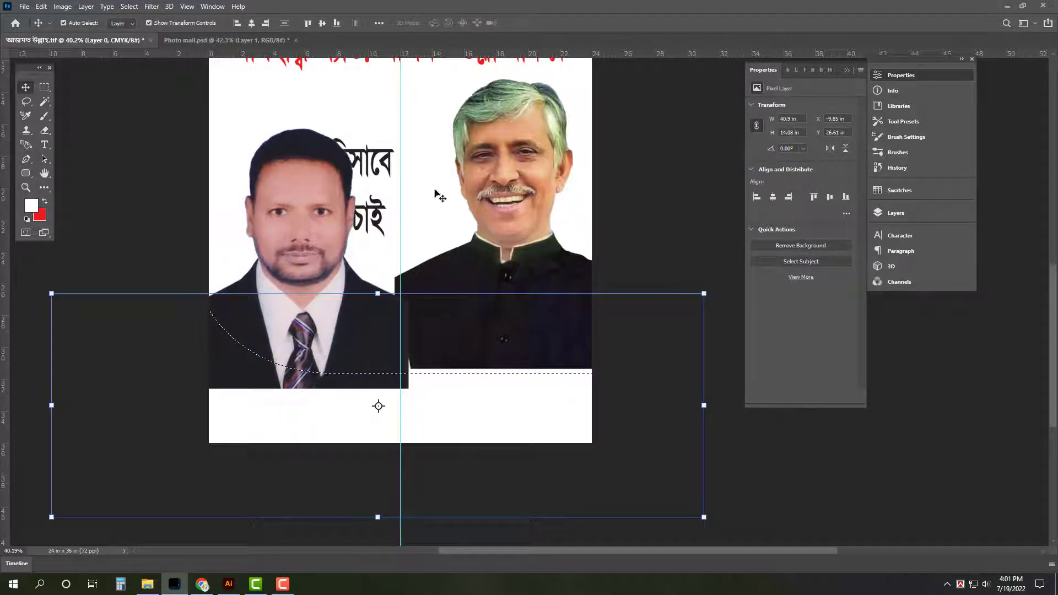
key("ctrl+j")
Fill the curved shape with blue, colour values 100, 80, 0
left_click(41, 215)
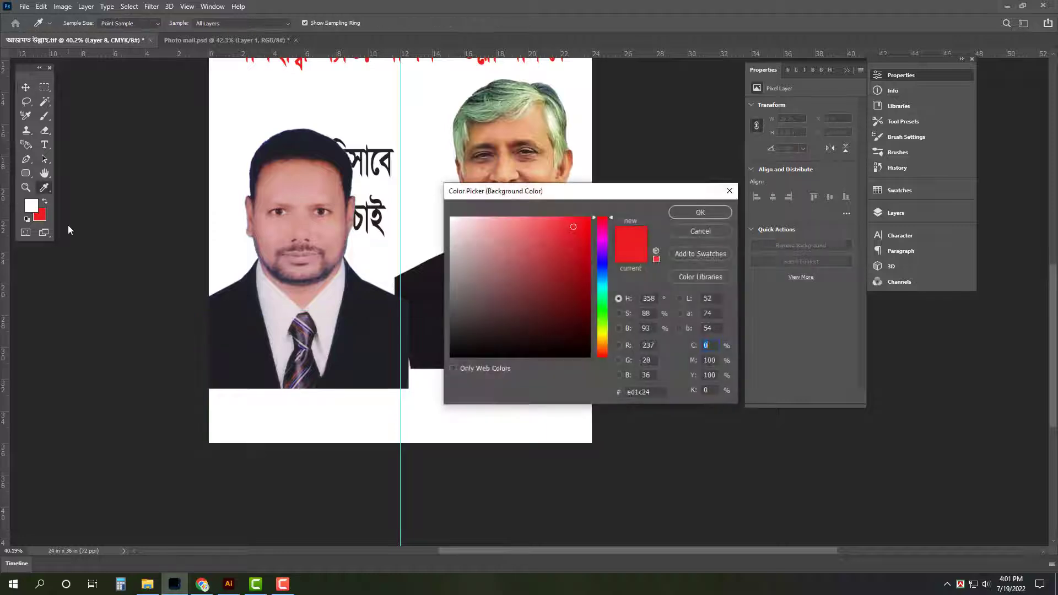
type("100")
key("Tab")
type("80")
key("Tab")
type("0")
key("Return")
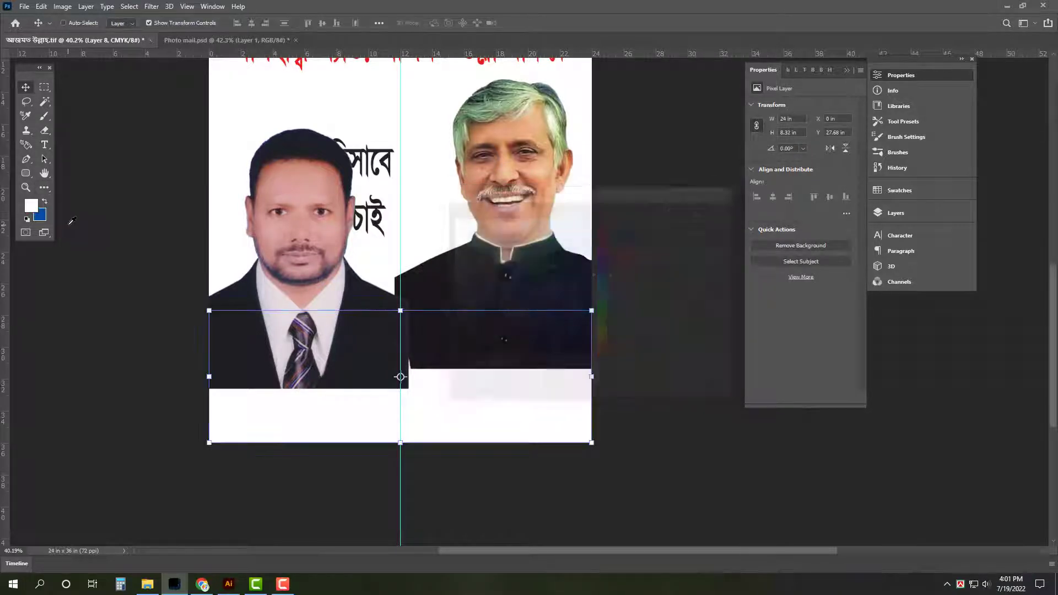
key("ctrl+shift+BackSpace")
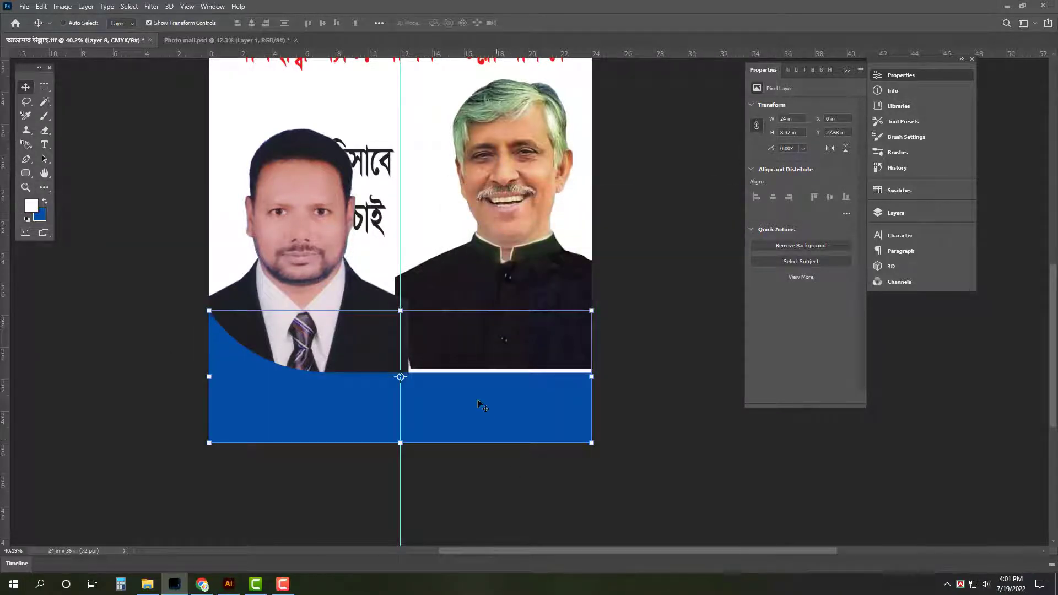
Flip the blue band horizontally so it rises toward the right beneath the portraits
key("ctrl+t")
right_click(482, 403)
left_click(508, 385)
key("Return")
key("ctrl+0")
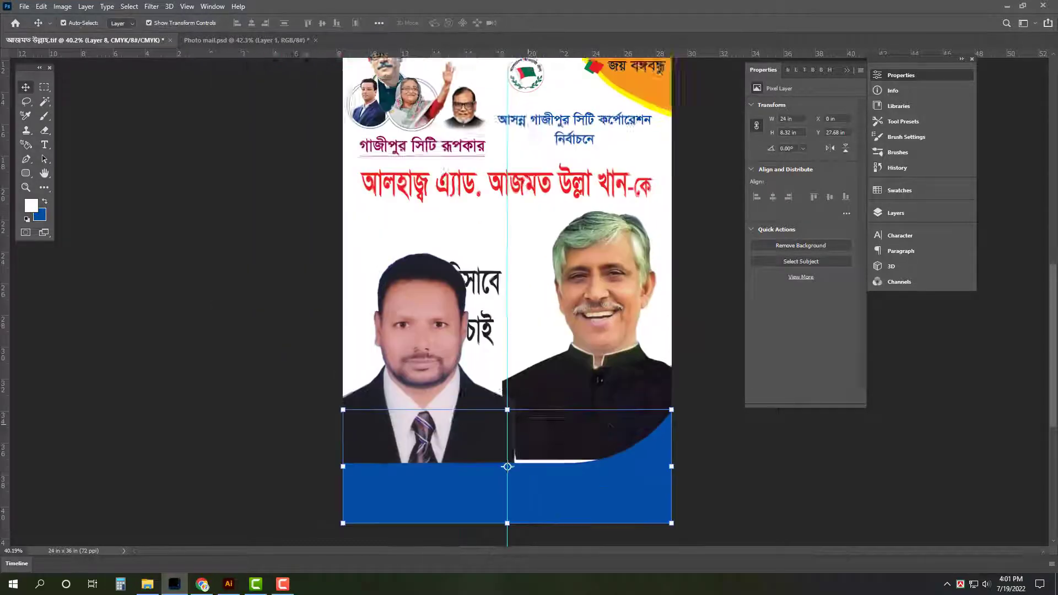
left_click(730, 485)
key("Tab")
left_click_drag(624, 484, 644, 486)
left_click(652, 384)
key("ctrl+t")
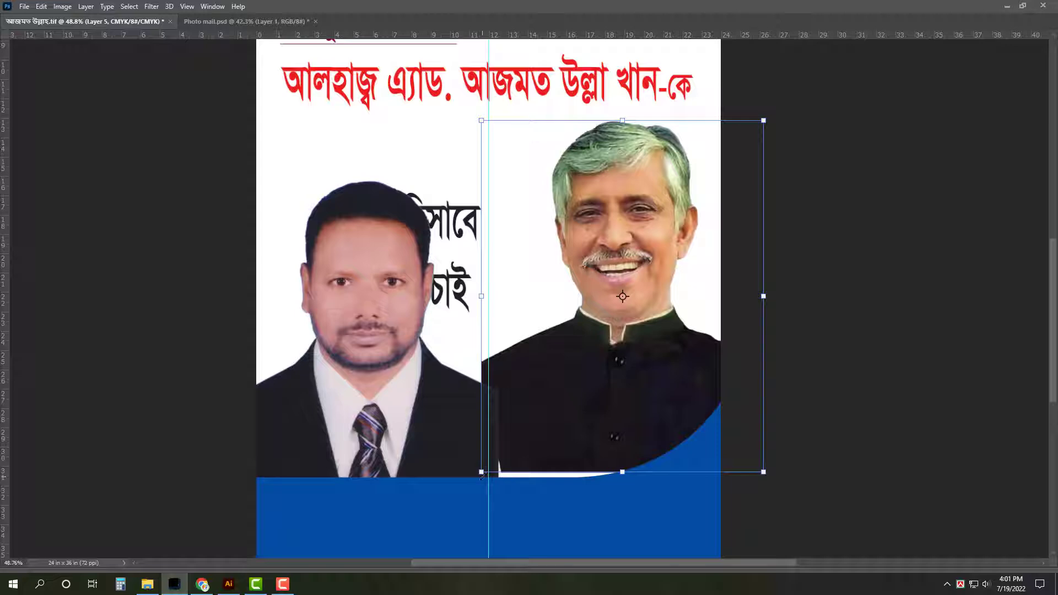
Resize both portraits and move the left one down so they sit on the blue band
left_click_drag(482, 472, 474, 480)
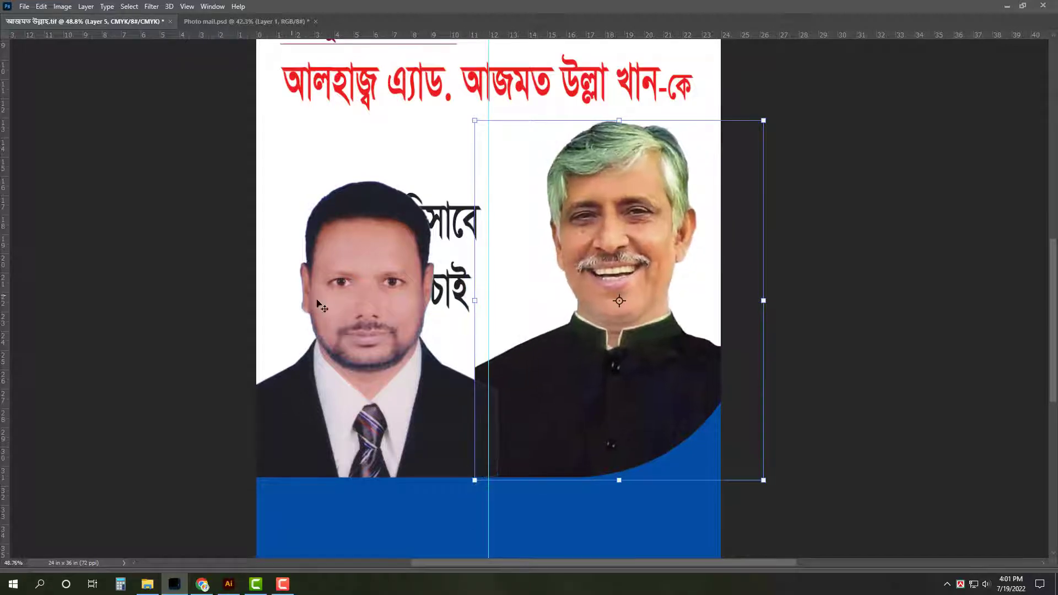
key("Return")
left_click(347, 298)
key("ctrl+t")
left_click_drag(384, 256, 383, 286)
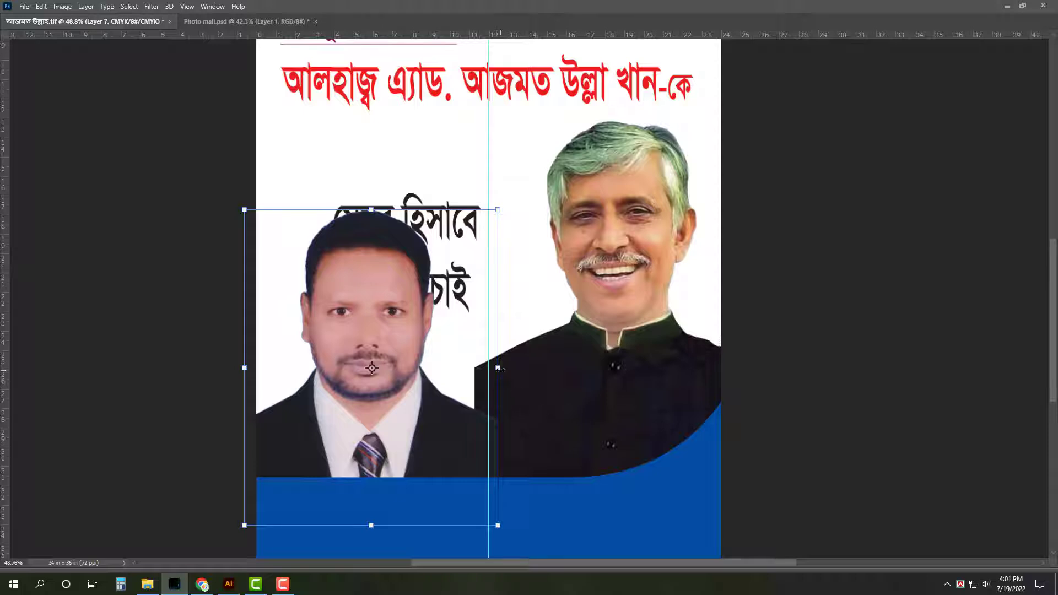
left_click_drag(497, 367, 489, 372)
key("ctrl+0")
key("Return")
Zoom in on the blue band and duplicate its layer
left_click(786, 458)
scroll(654, 548, "up", 5)
left_click_drag(654, 510, 659, 439)
left_click(657, 442)
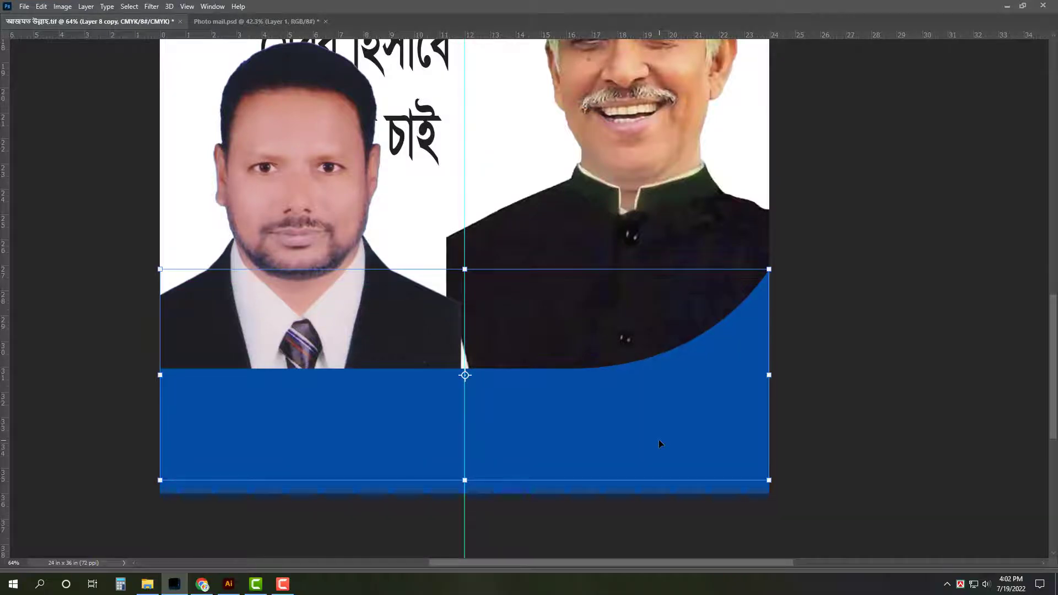
Fill the band copy with CMYK M30 Y100 yellow and nudge it down into a thin stripe
key("Tab")
left_click(43, 216)
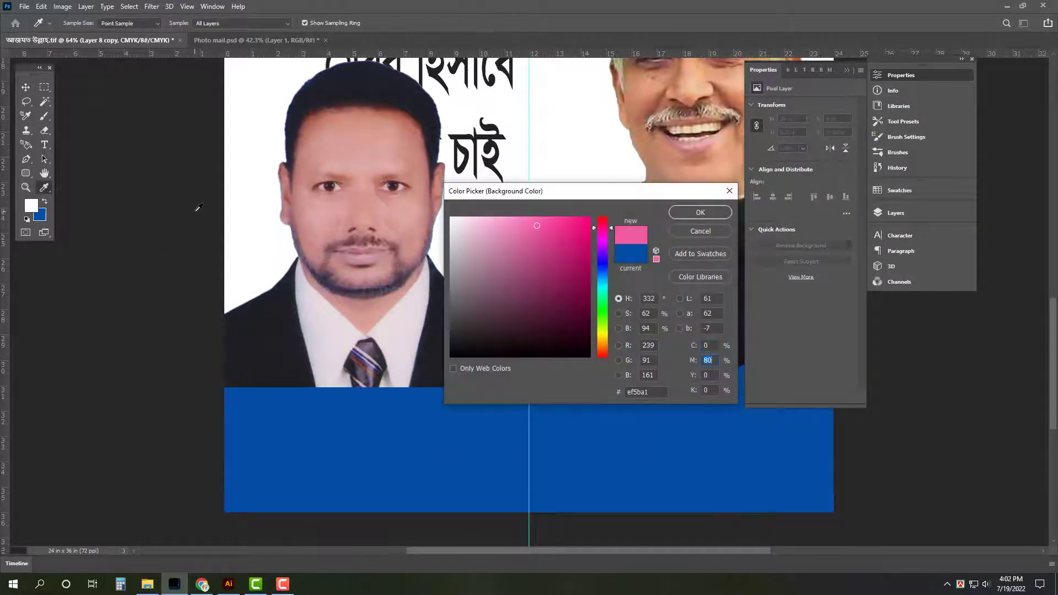
type("30")
key("Tab")
type("100")
key("Return")
key("ctrl+shift+BackSpace")
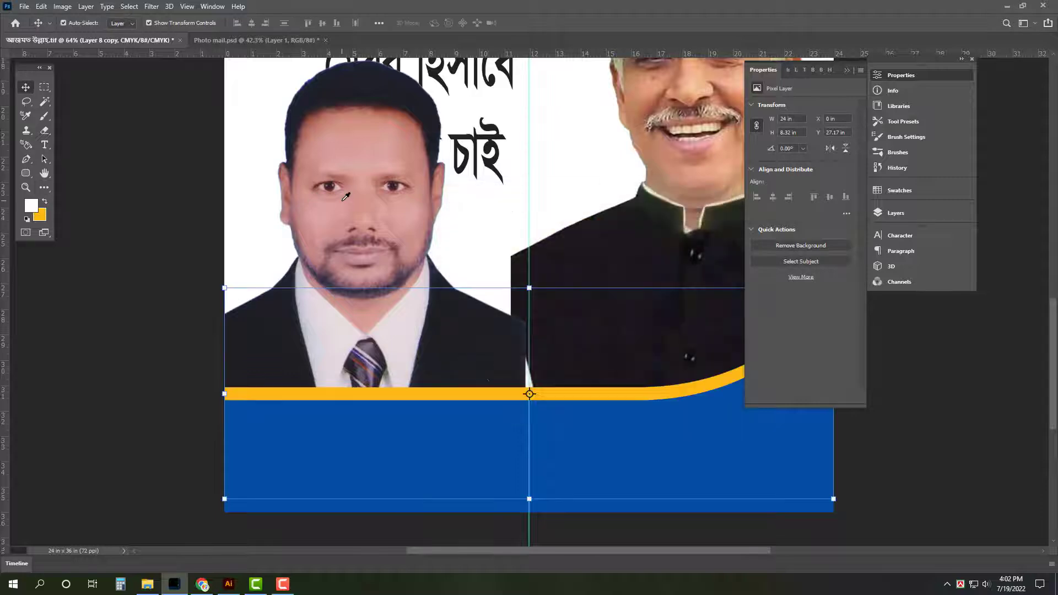
key("Tab")
key("shift+Down")
key("shift+Down")
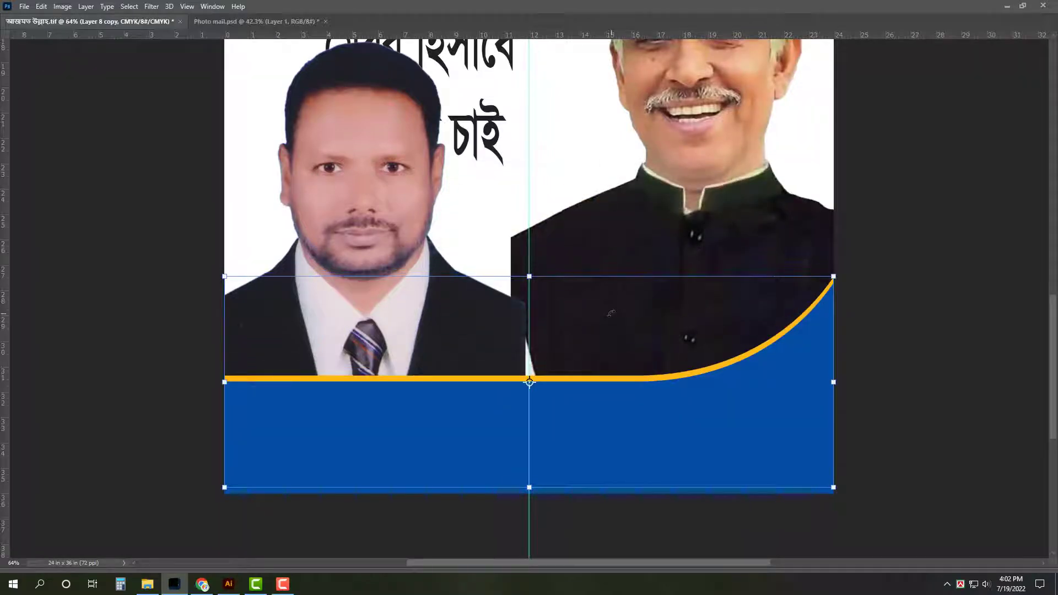
left_click(940, 339)
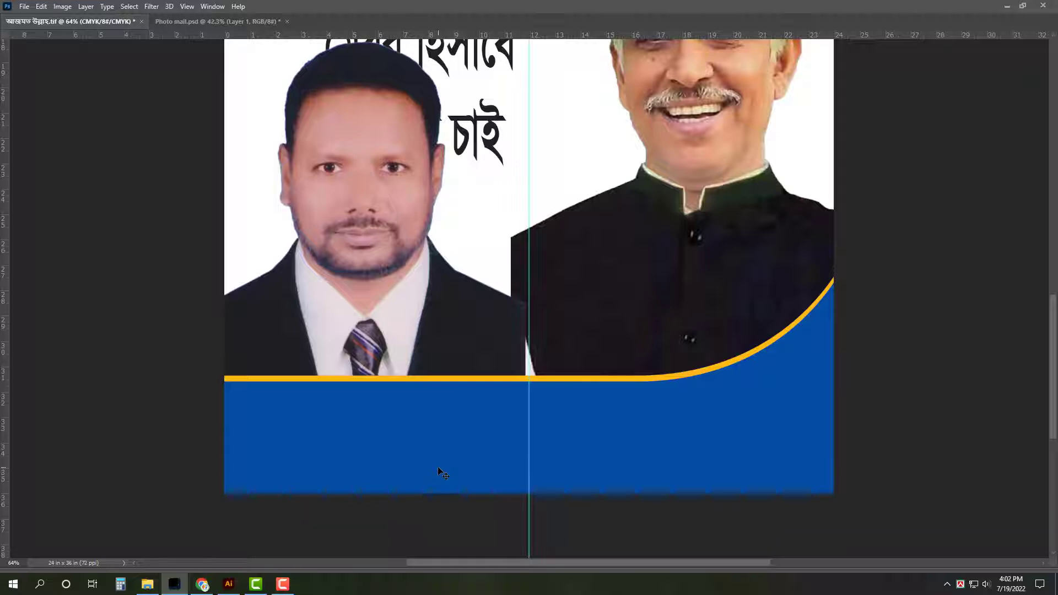
Place a copy of the slogan on the blue band, turn it white and shrink it
left_click(472, 148)
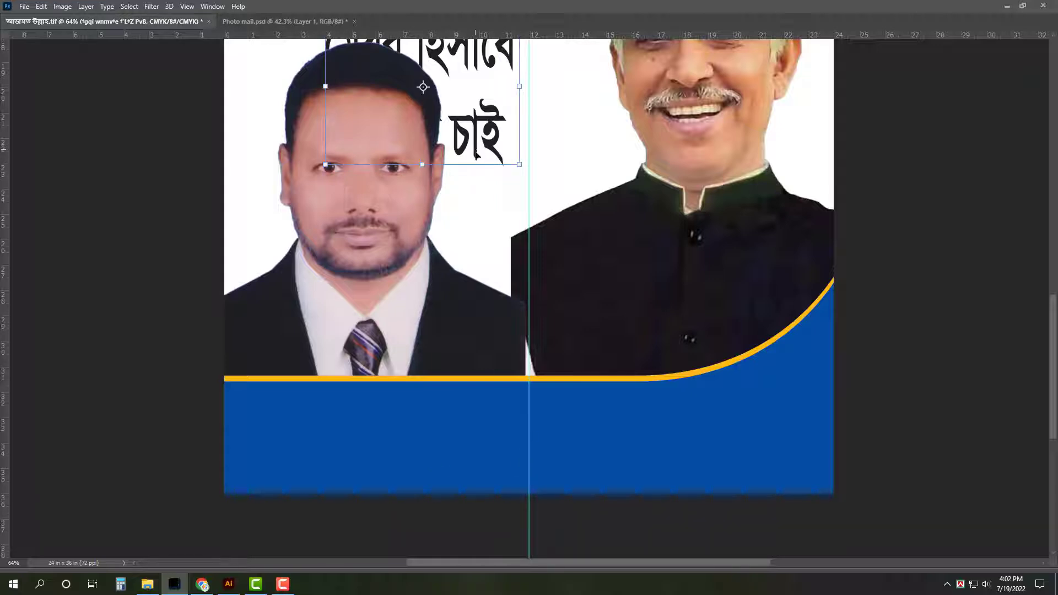
key("ctrl+0")
left_click_drag(494, 513, 496, 514)
key("ctrl+shift+]")
left_click_drag(578, 497, 593, 497)
left_click_drag(479, 523, 491, 333)
key("Tab")
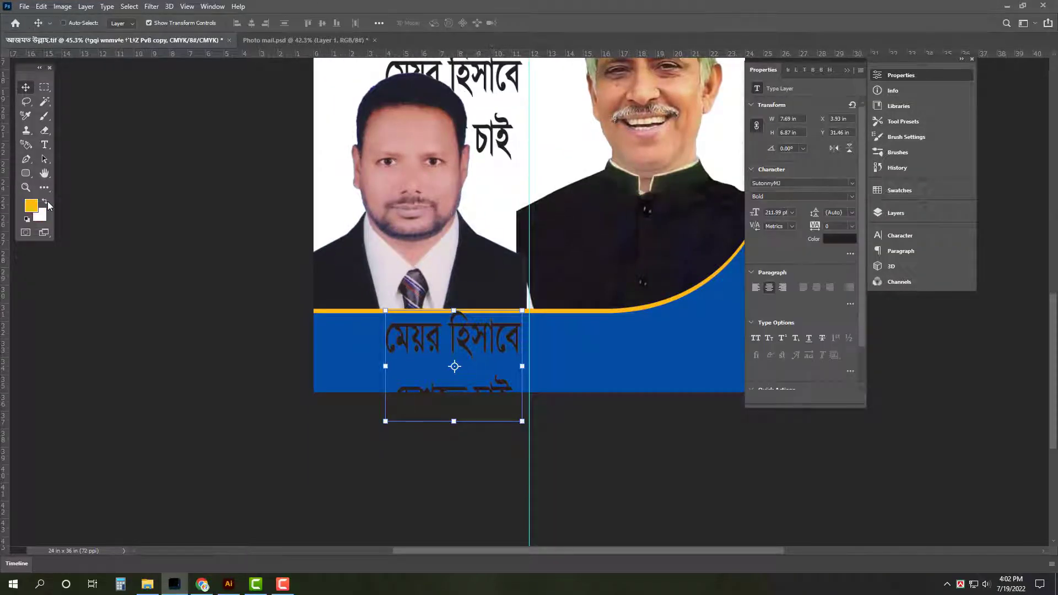
key("ctrl+BackSpace")
key("ctrl+t")
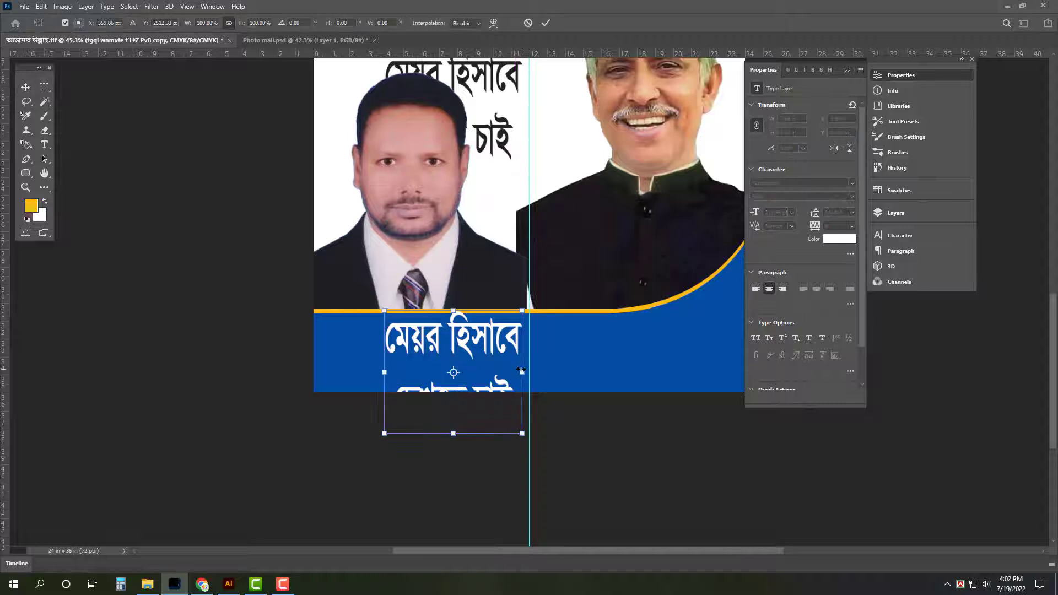
left_click_drag(523, 371, 505, 368)
key("Return")
left_click(464, 412)
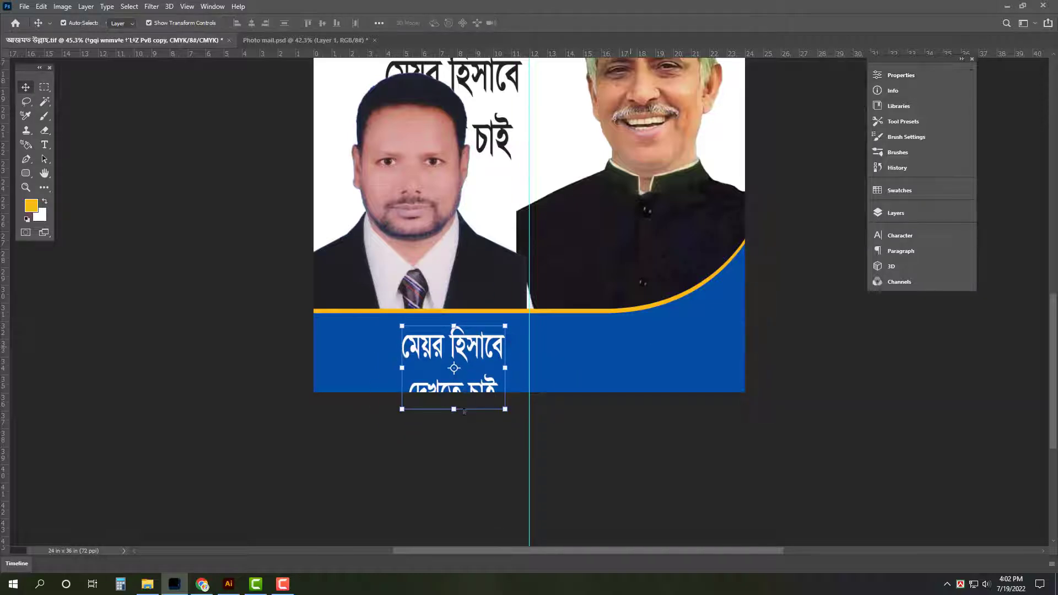
Replace the white text with 'সৌজন্যেঃ' plus the sponsor's name, centred in the band
key("t")
key("ctrl+a")
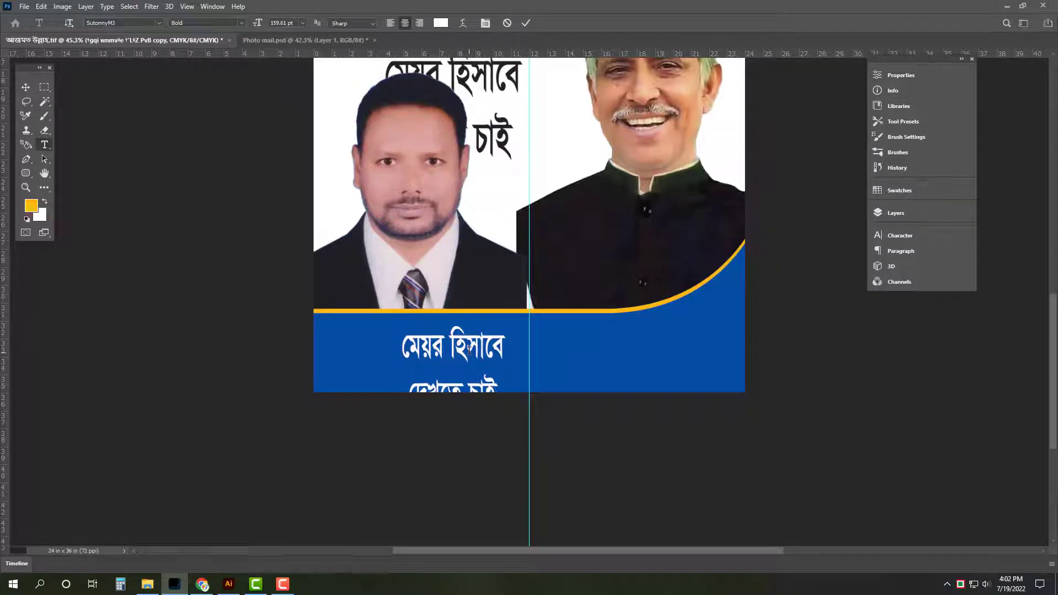
type("সৌজন্যেঃ")
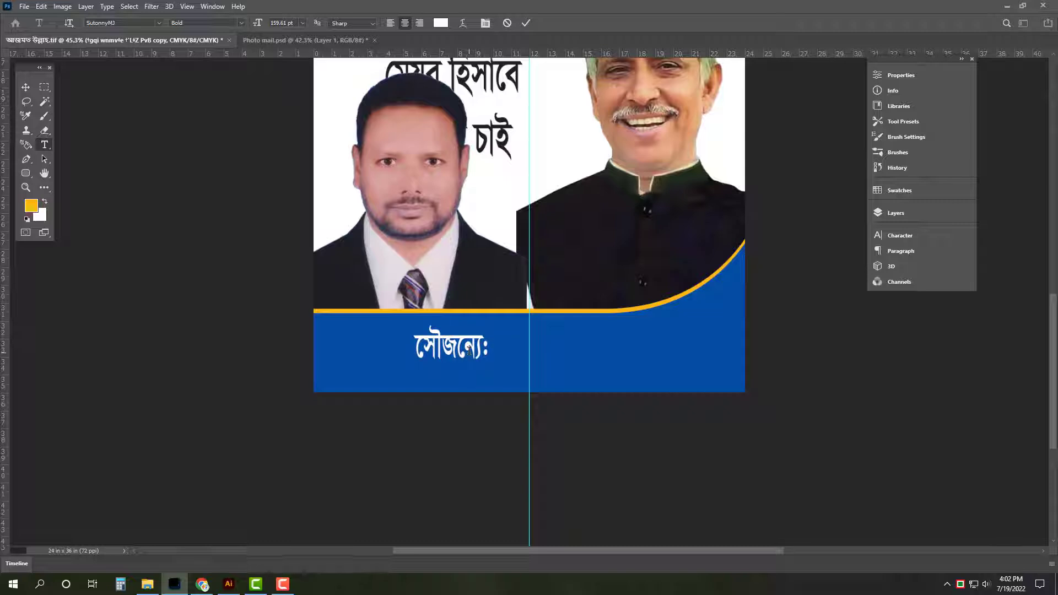
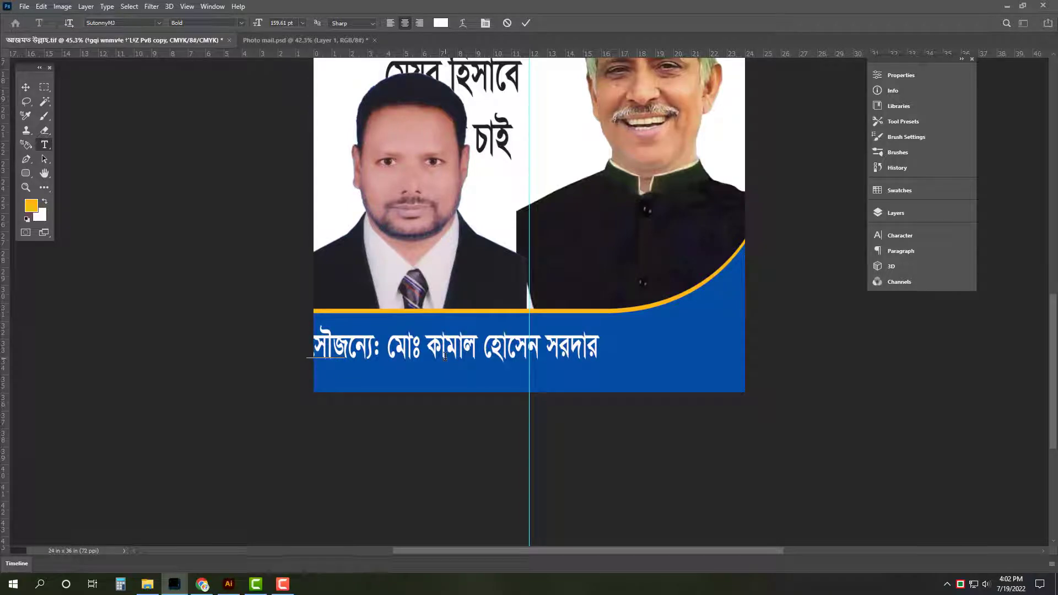
key("ctrl+Return")
key("ctrl+t")
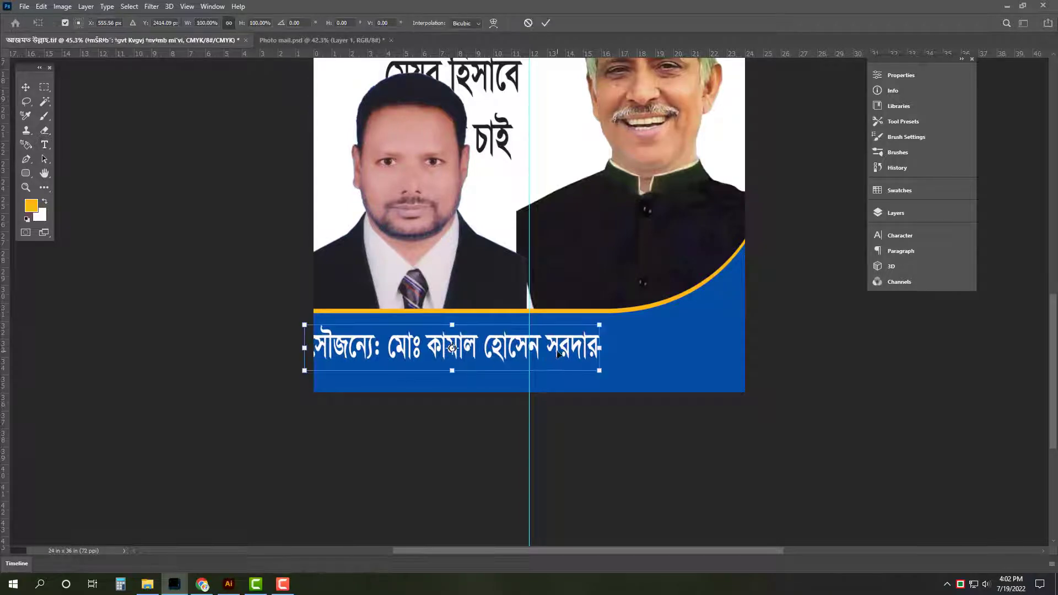
left_click_drag(563, 346, 642, 340)
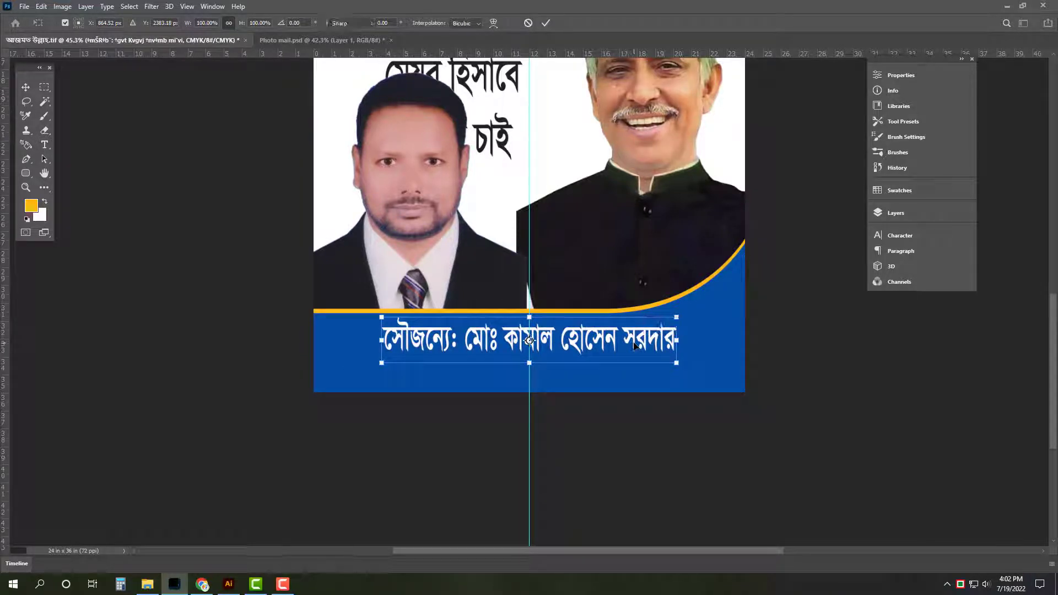
key("Return")
left_click(392, 337)
type("ে")
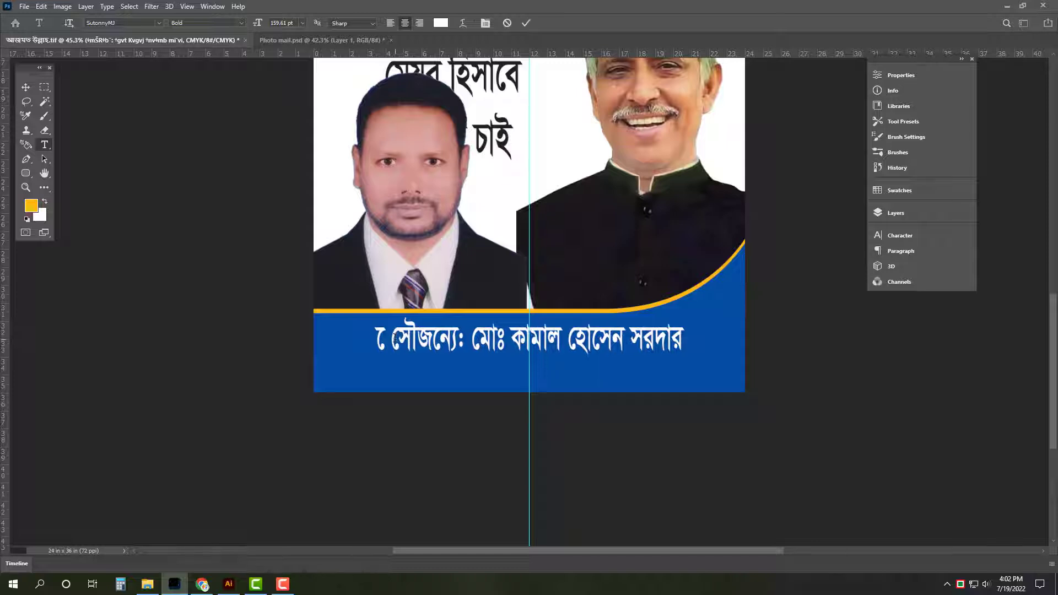
key("BackSpace")
key("BackSpace")
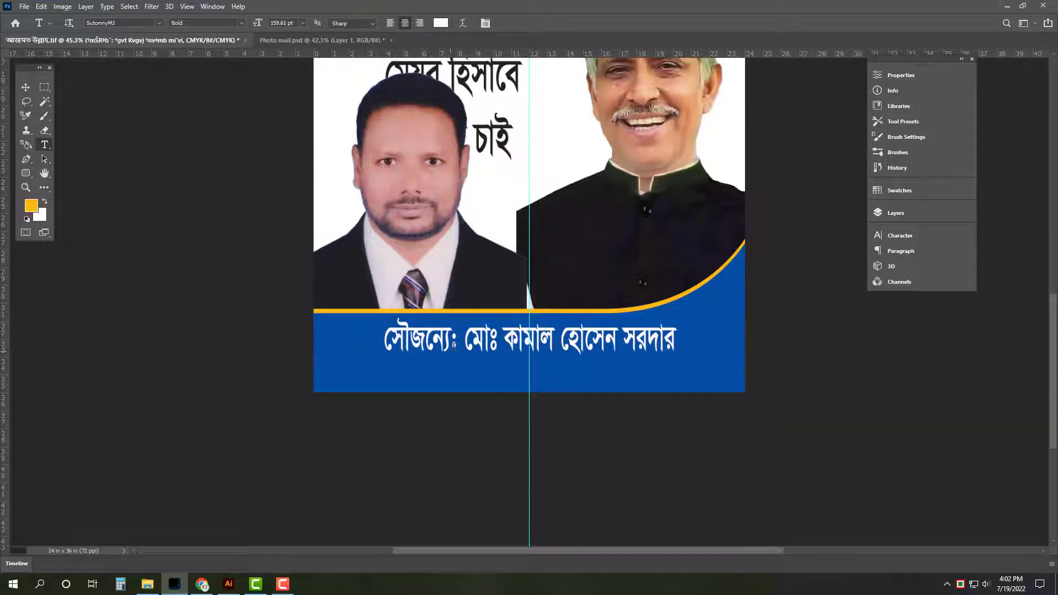
Set the courtesy line to 120 pt size with a 20 pt baseline shift
left_click(793, 285)
left_click(943, 237)
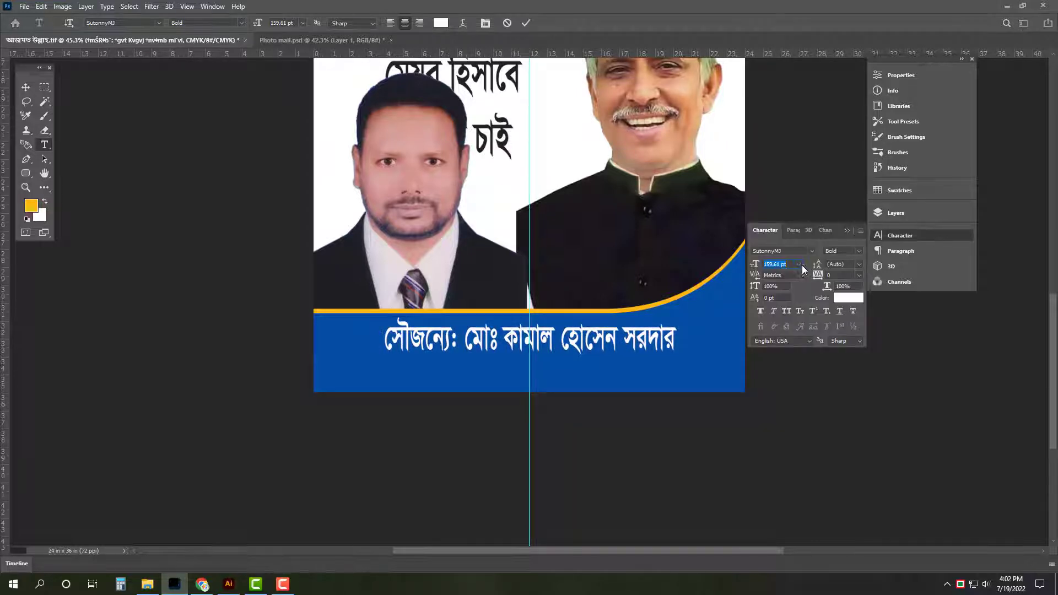
scroll(795, 263, "down", 20)
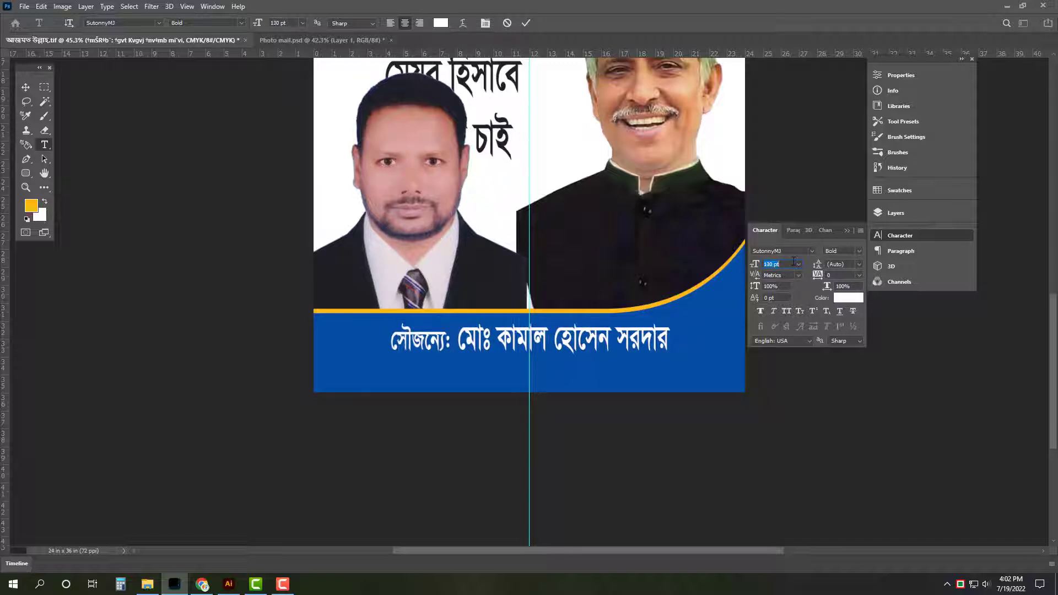
left_click(755, 300)
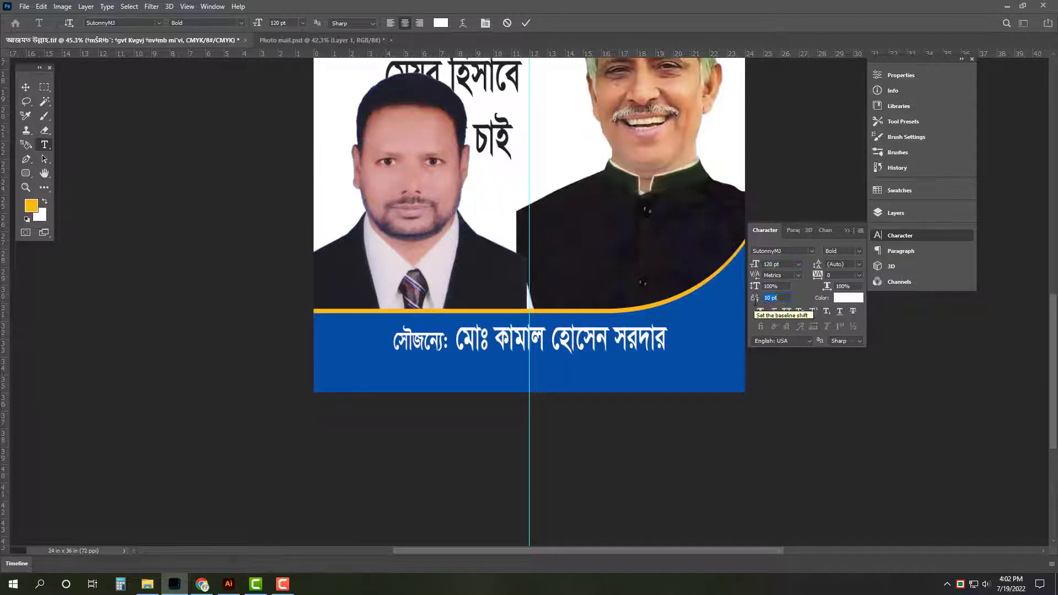
scroll(756, 302, "up", 20)
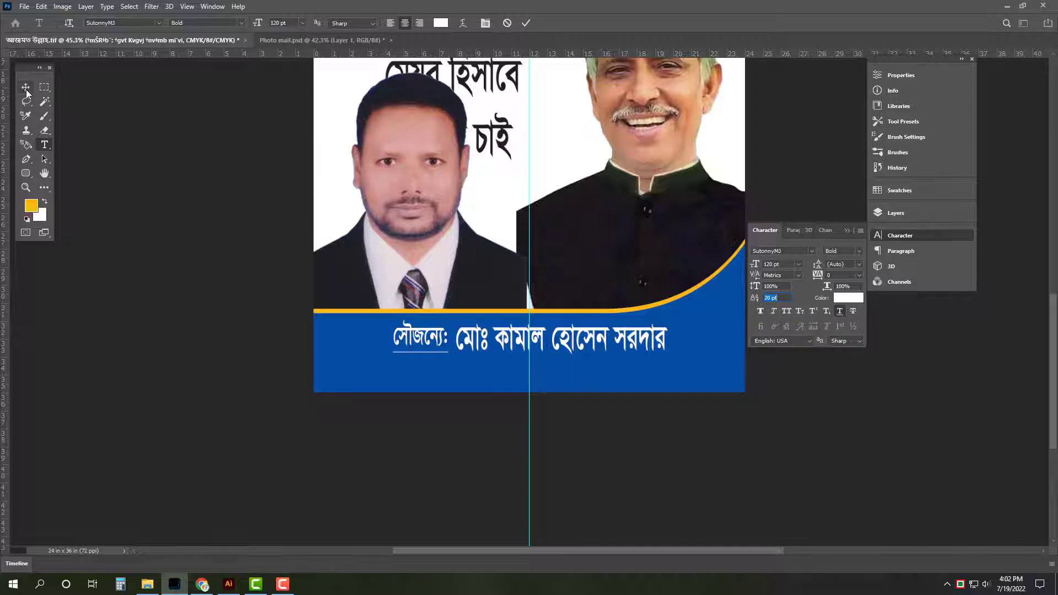
key("ctrl+Return")
Stretch the courtesy line wider and taller across the band, then nudge it up
key("ctrl+t")
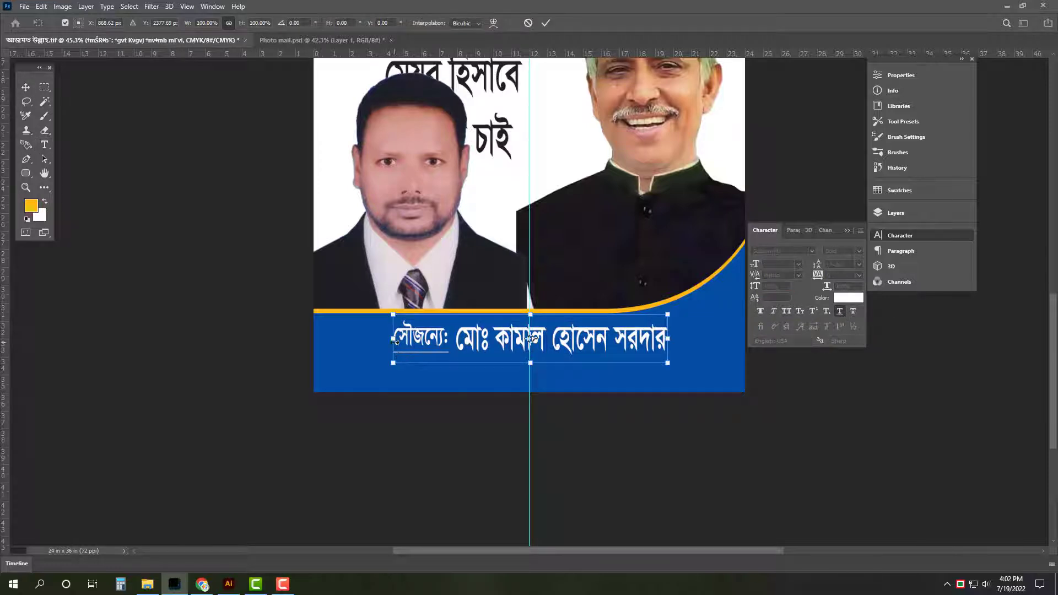
left_click_drag(395, 342, 329, 339)
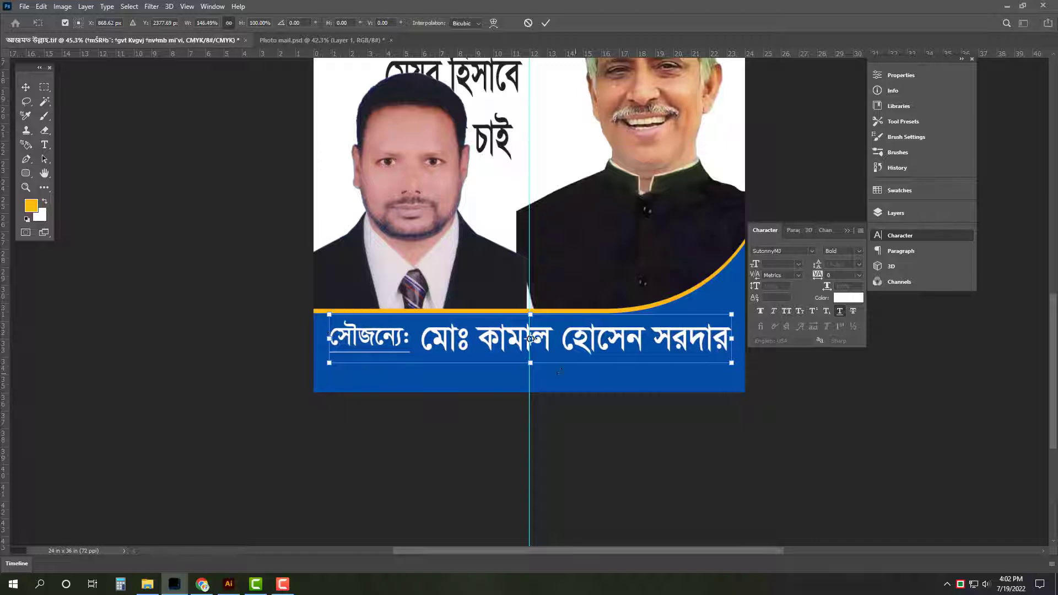
left_click_drag(531, 367, 529, 372)
key("Return")
key("i")
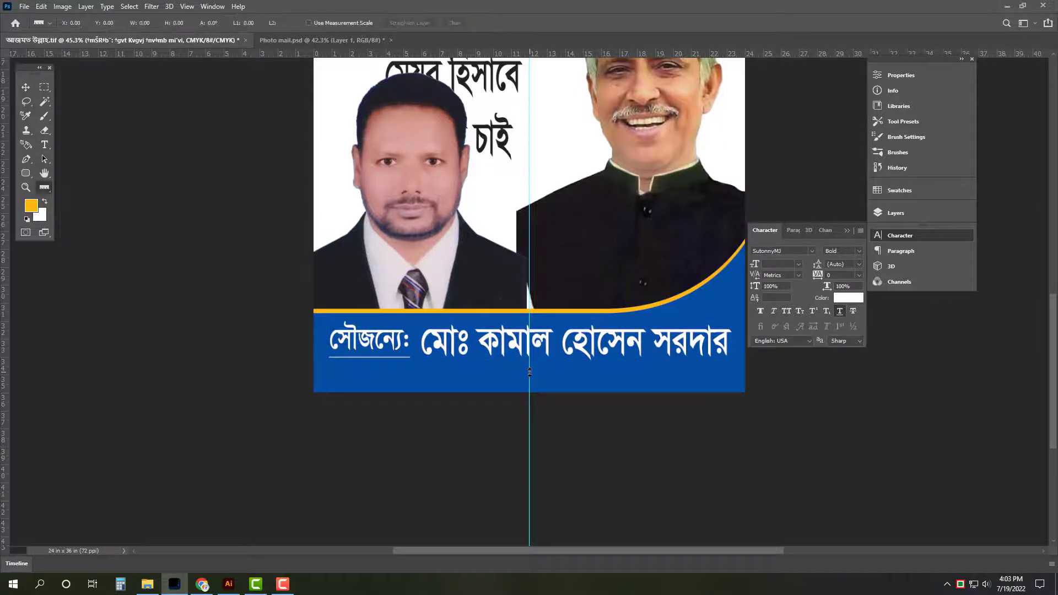
key("v")
key("Up")
key("Up")
key("Up")
key("Up")
key("Up")
key("Up")
key("Up")
key("Up")
key("Up")
key("Up")
key("Up")
key("Up")
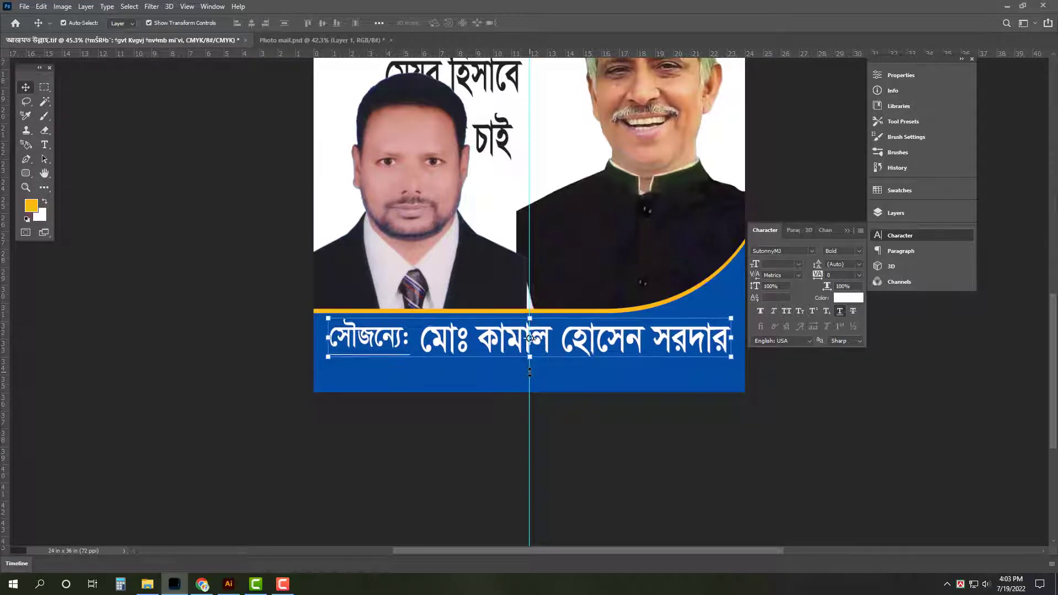
Place a smaller copy of the courtesy line below it and adjust both lines' spacing
left_click_drag(574, 345, 531, 382)
key("ctrl+t")
key("Return")
key("Down")
key("Down")
key("Down")
key("Down")
key("Down")
key("Down")
key("Down")
key("Down")
key("Down")
key("Down")
key("Down")
key("Down")
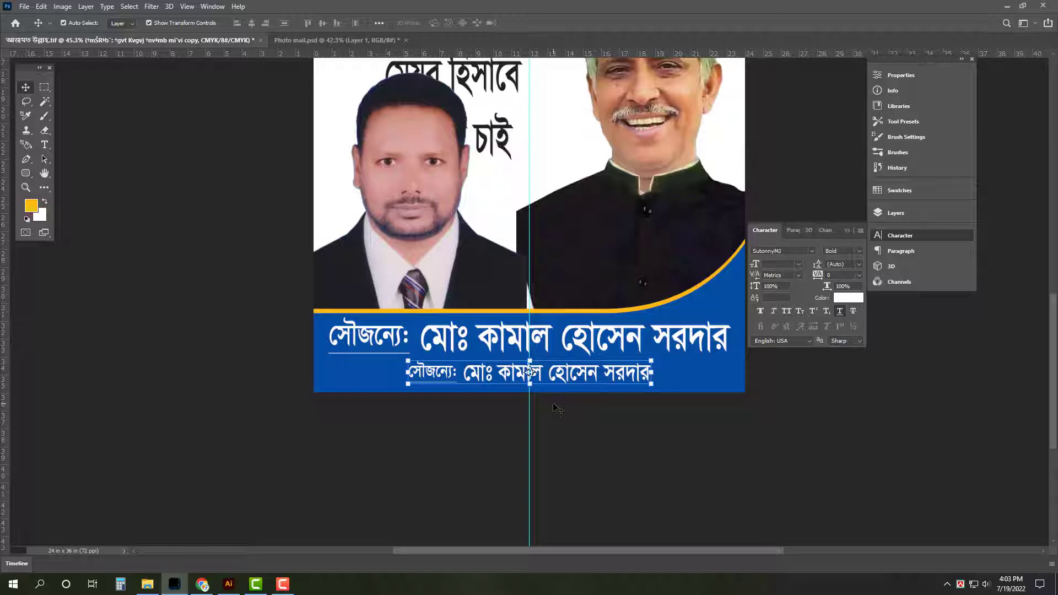
left_click(573, 331)
key("Up")
key("Up")
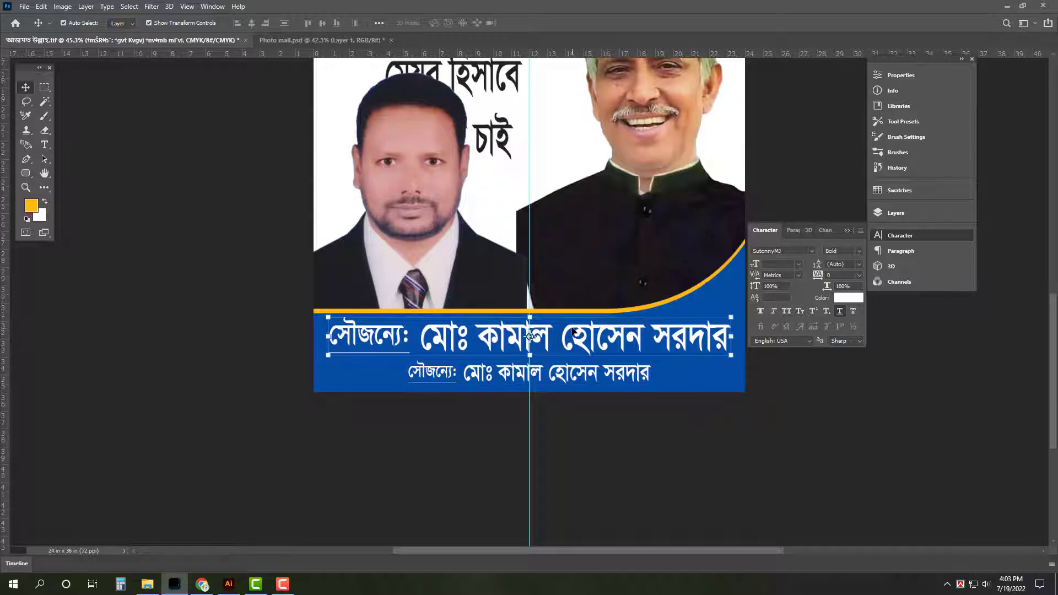
Retype the copy as 'আওয়ামীলীগ নেতা ৪নং ওয়ার্ড, গাজীপুর মহানগর ।'
key("t")
left_click(585, 376)
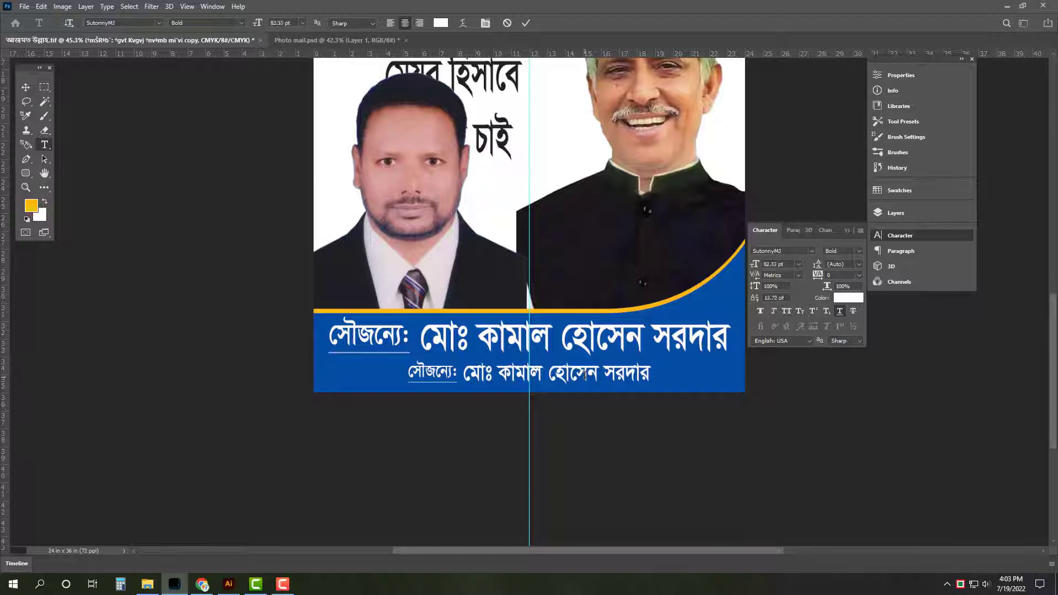
key("ctrl+a")
type("আ")
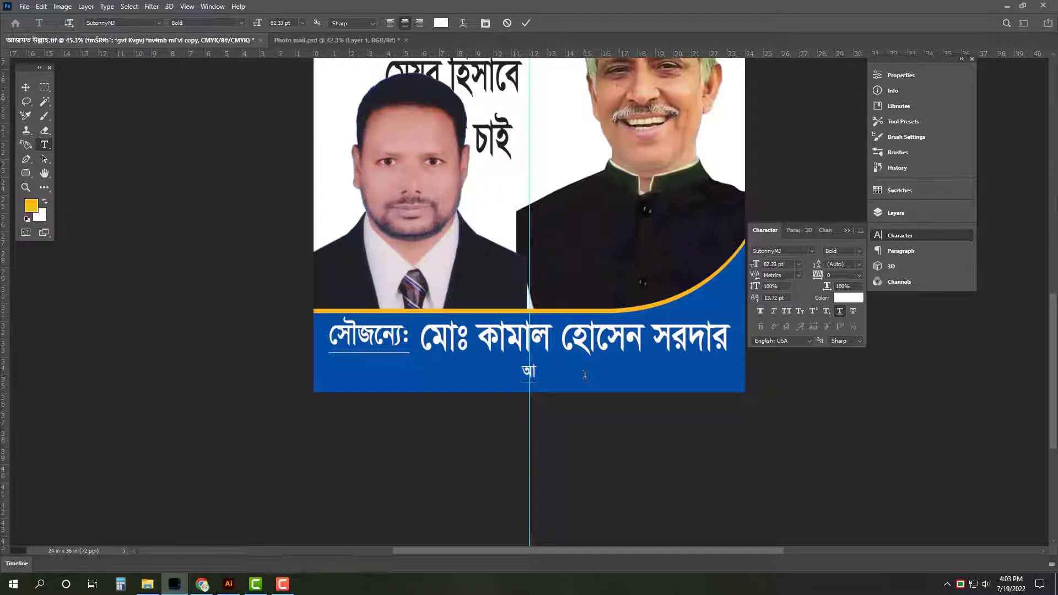
type("ওয়ামীলীগ")
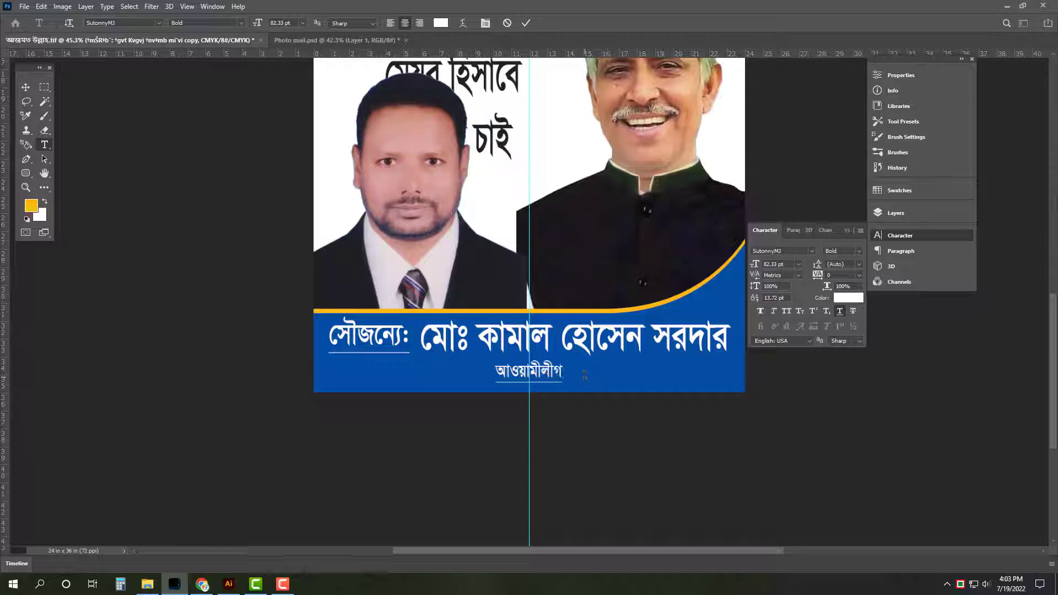
type(" নে")
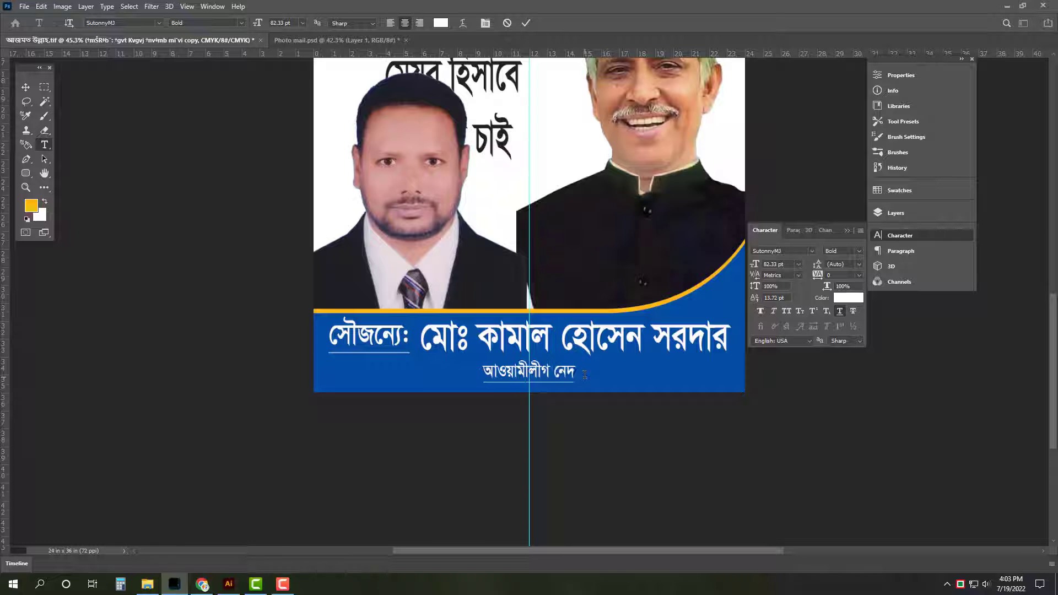
type("তা")
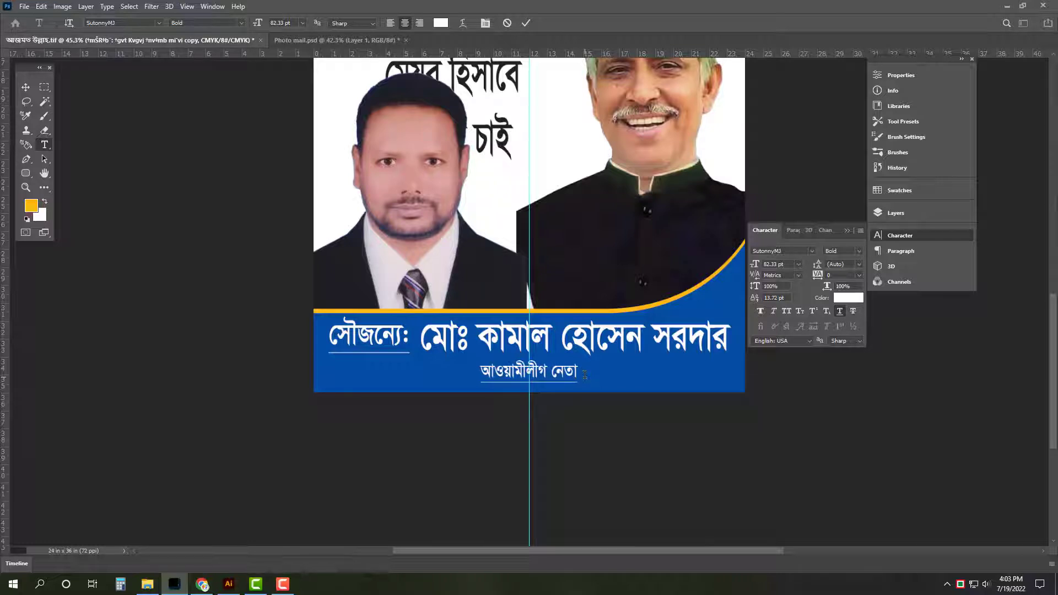
type(" ৪")
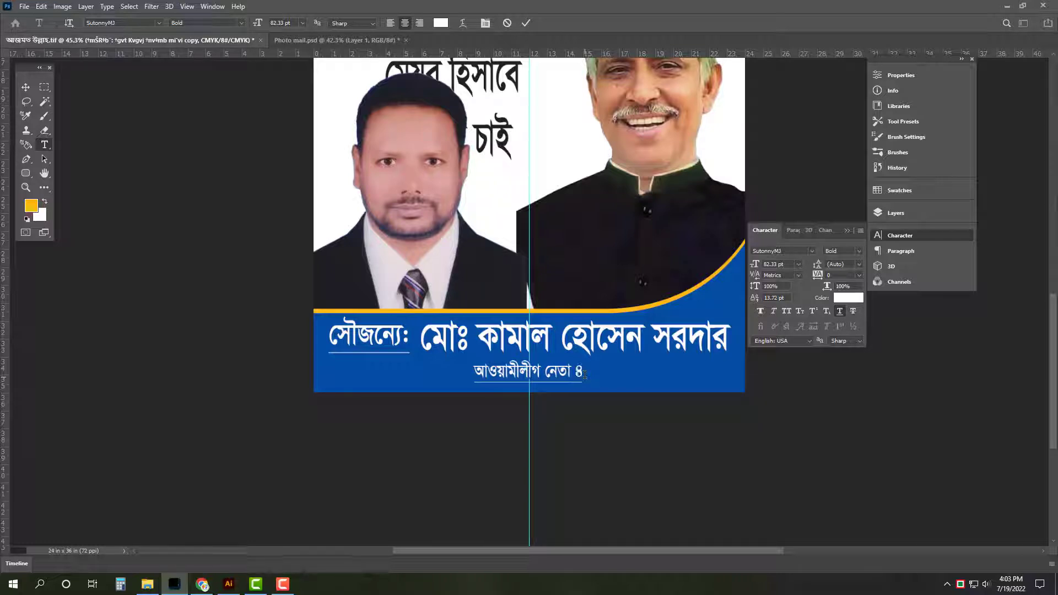
type("নং ওয়া")
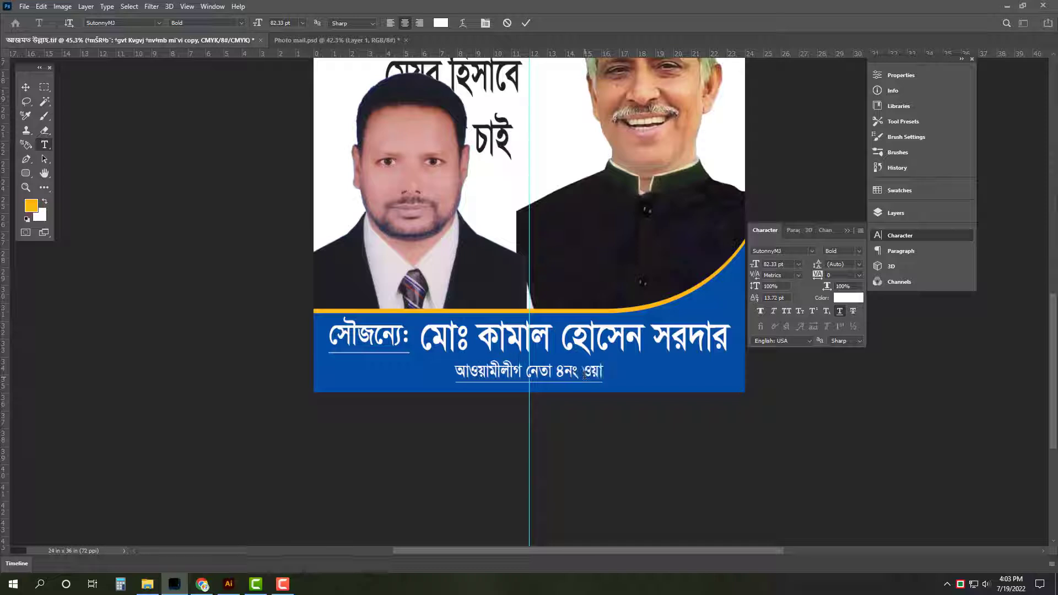
type("র্ড, গাজীপুর")
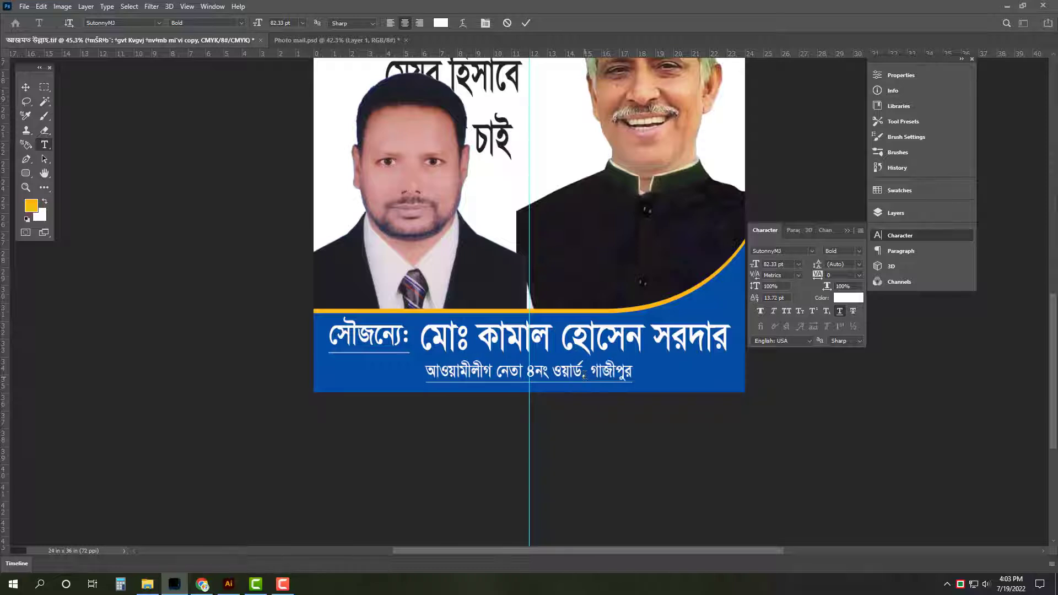
type(" মহা")
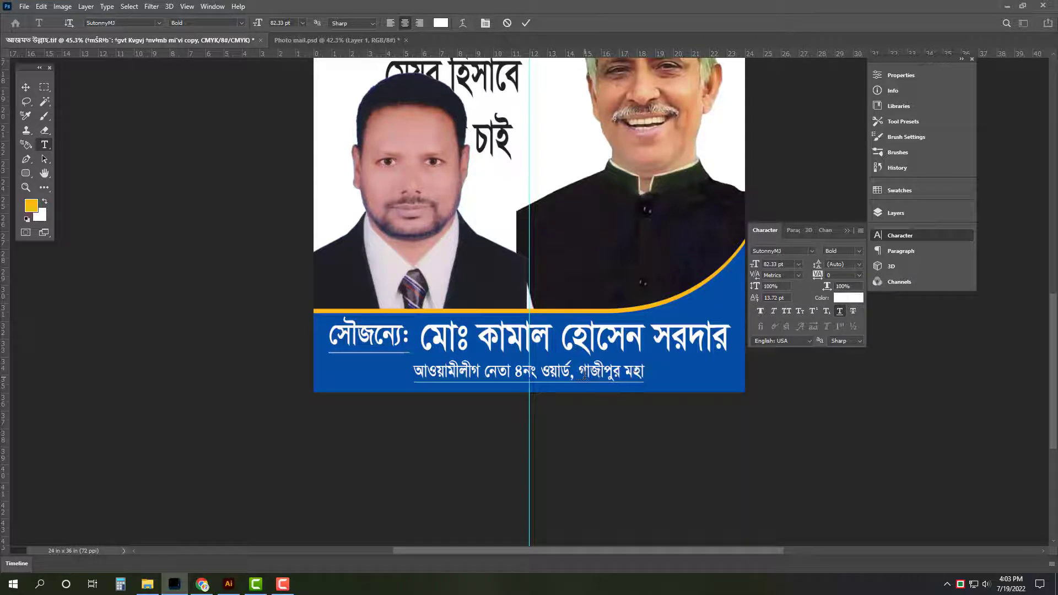
type("নগর ।")
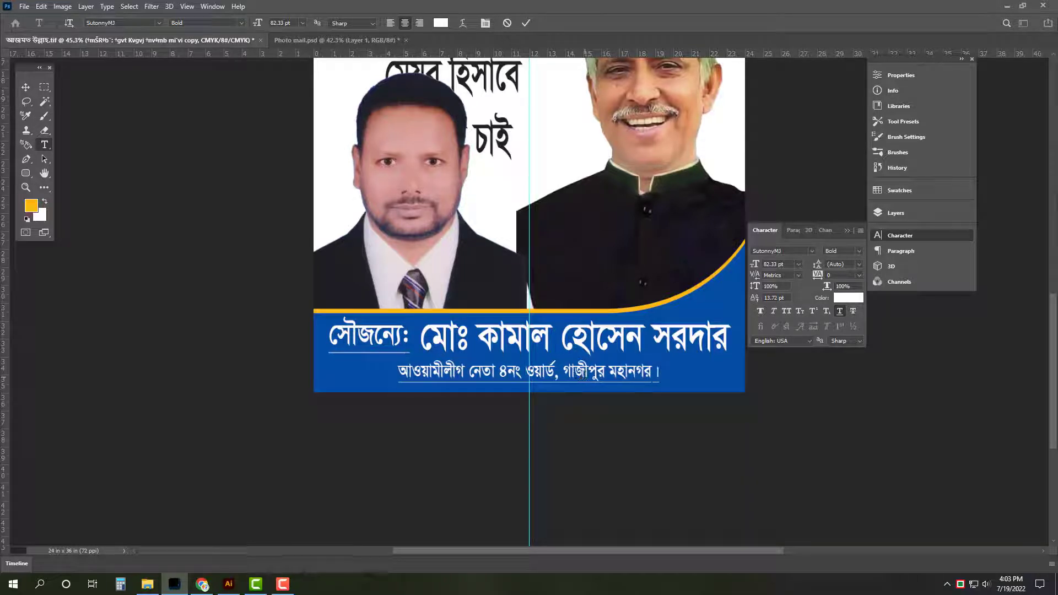
key("ctrl+Return")
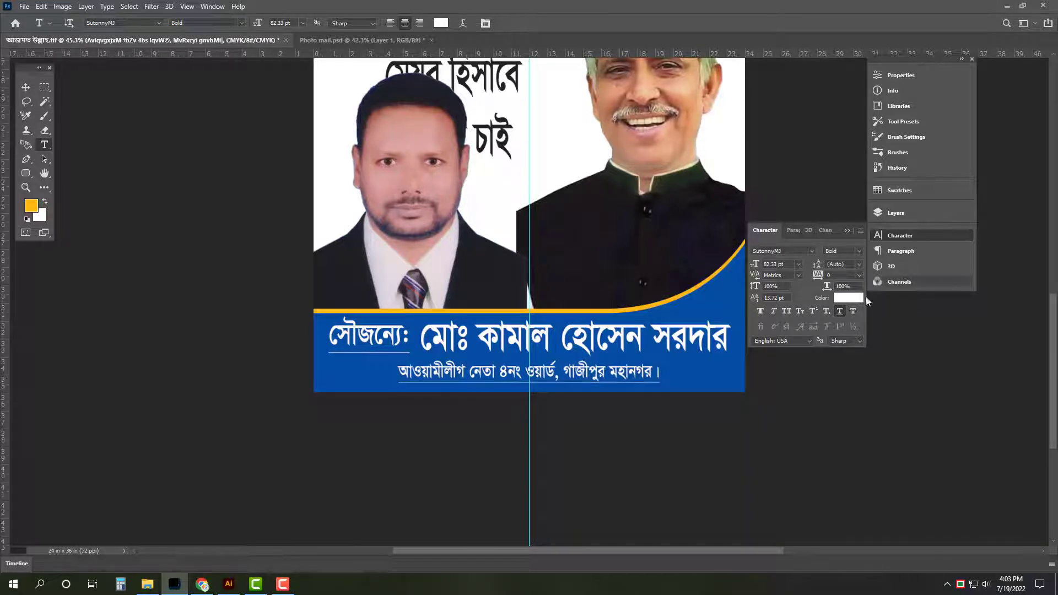
Widen the ward line, then pull its left edge in so it aligns under the courtesy line's right end
left_click(26, 88)
key("Tab")
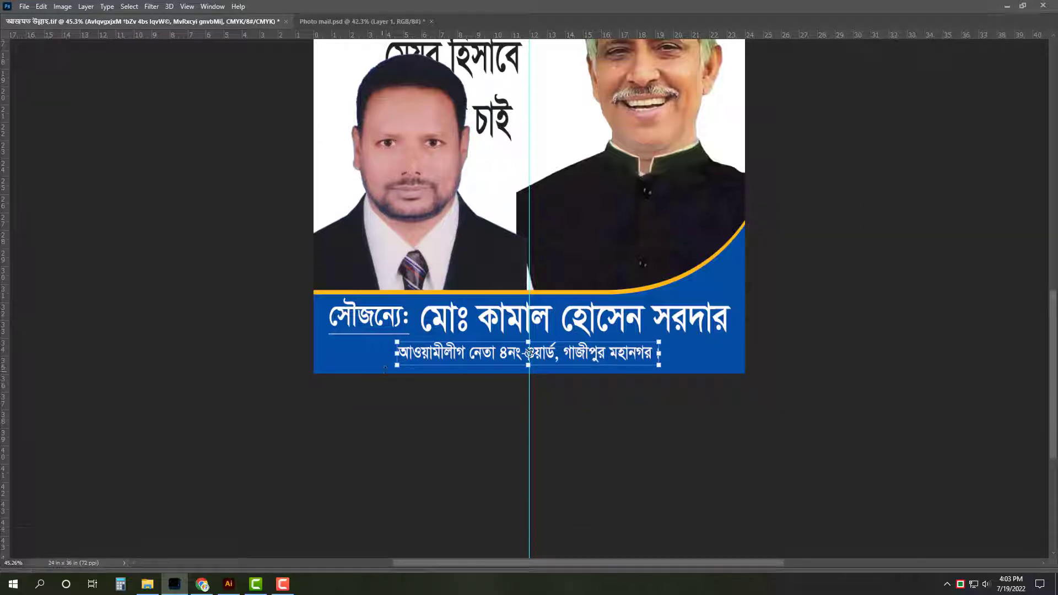
left_click_drag(380, 357, 313, 357)
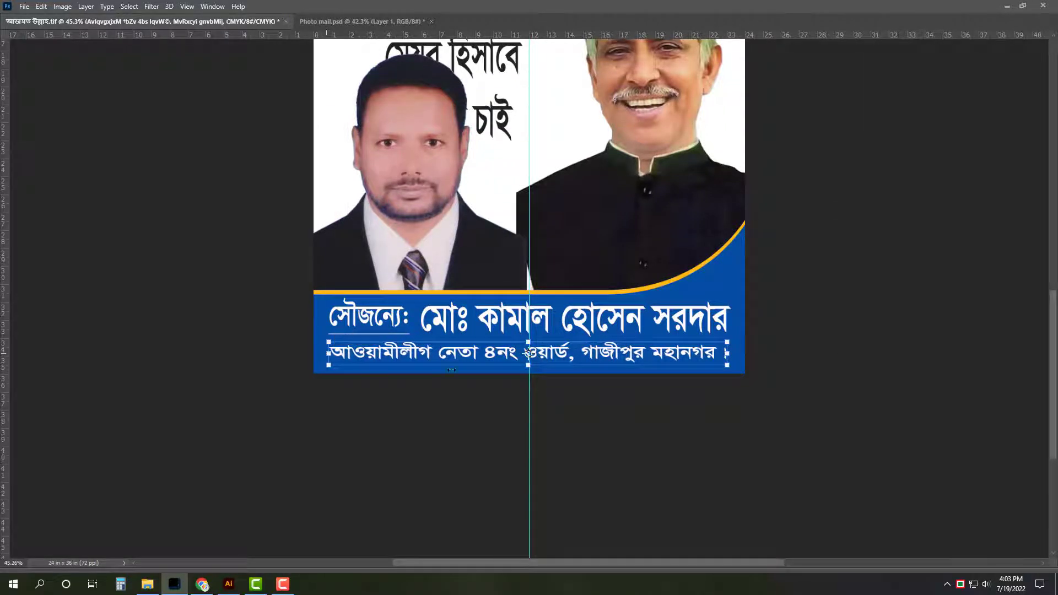
key("Return")
left_click_drag(329, 354, 423, 353)
key("Return")
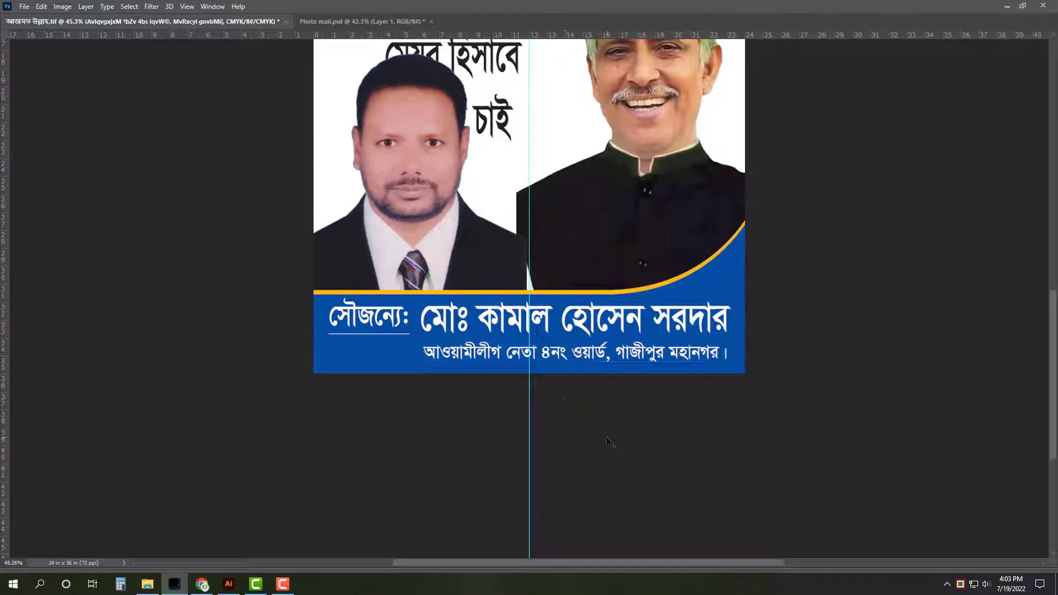
left_click(612, 443)
left_click_drag(610, 353, 633, 381)
Move the slogan up and delete its first line, leaving 'দেখতে চাই'
key("ctrl+0")
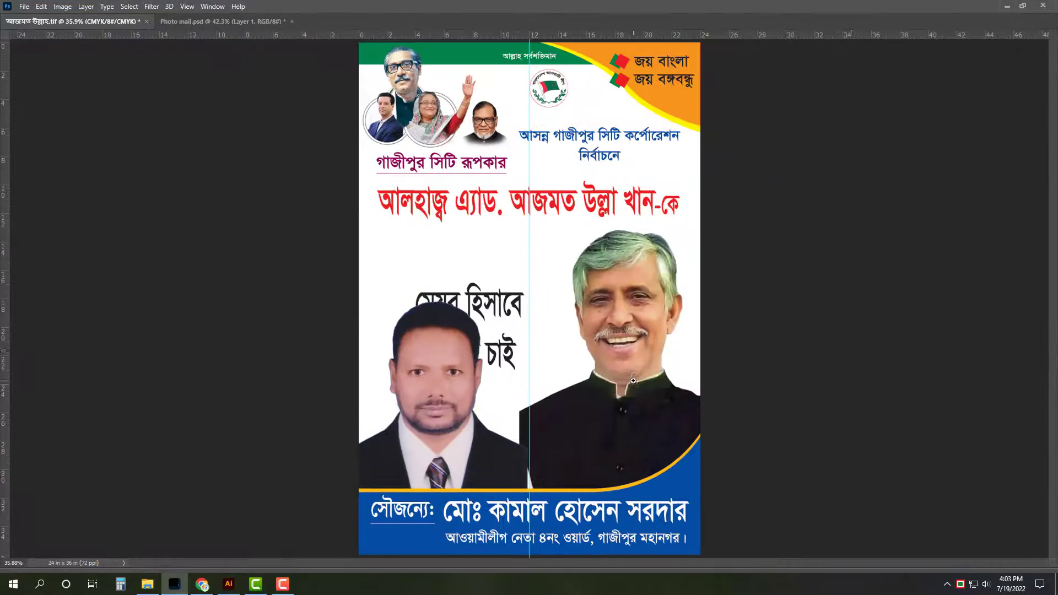
left_click_drag(497, 303, 500, 253)
key("ctrl+t")
scroll(496, 241, "up", 5)
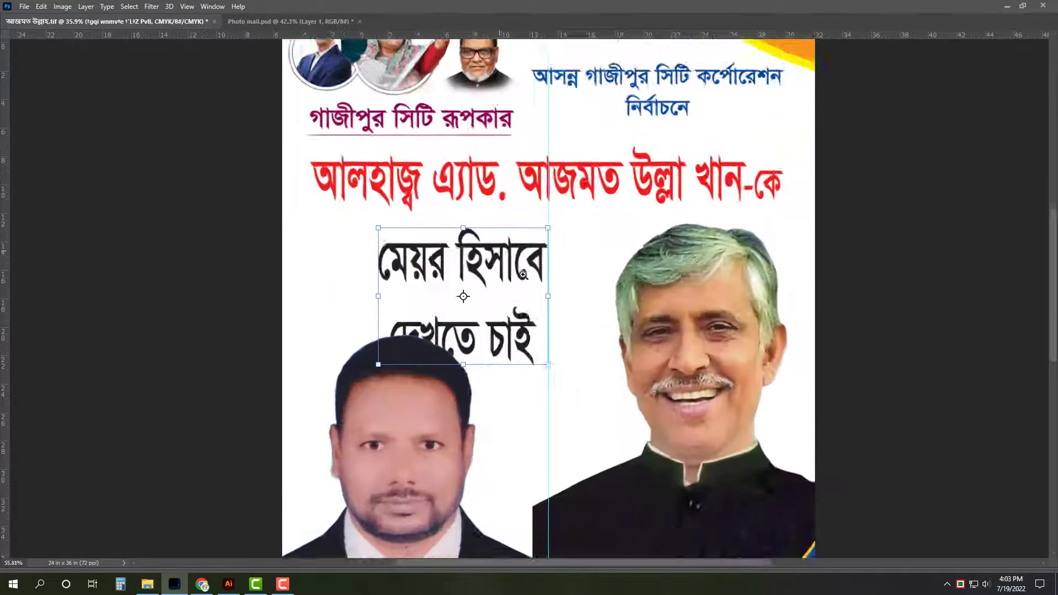
key("Return")
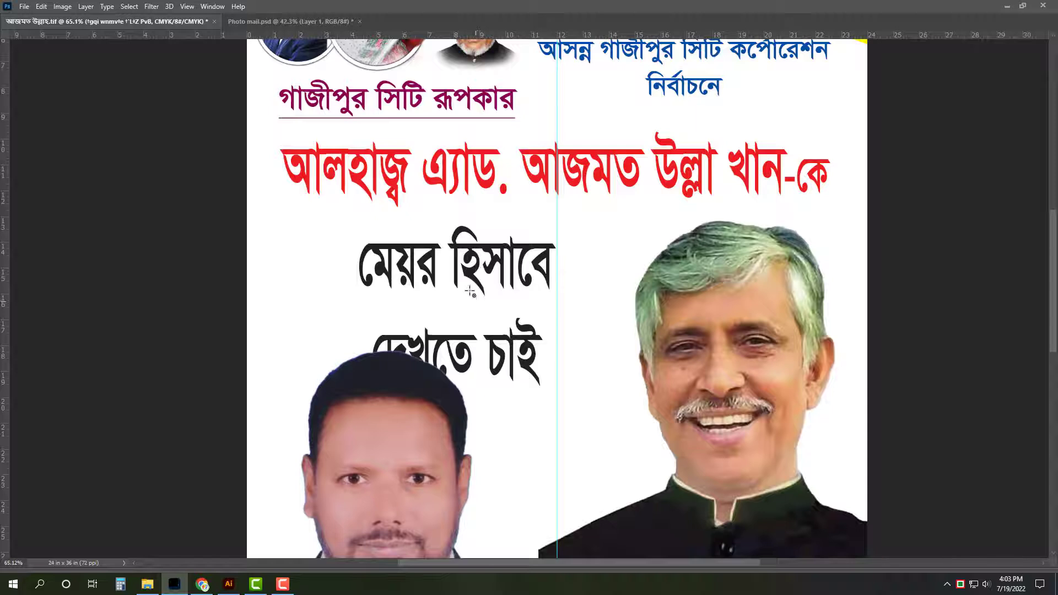
key("ctrl+t")
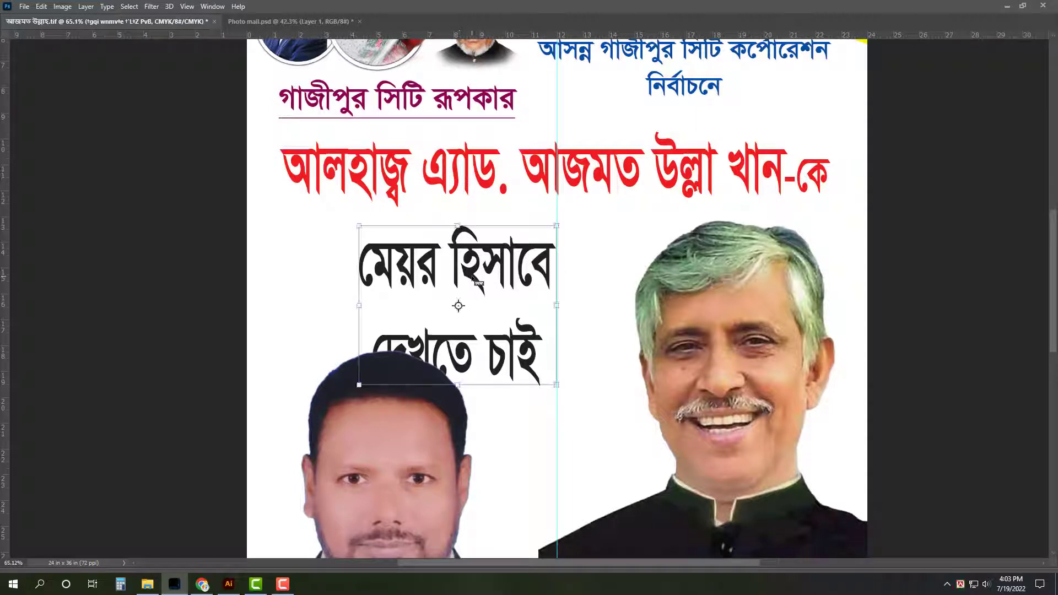
key("Return")
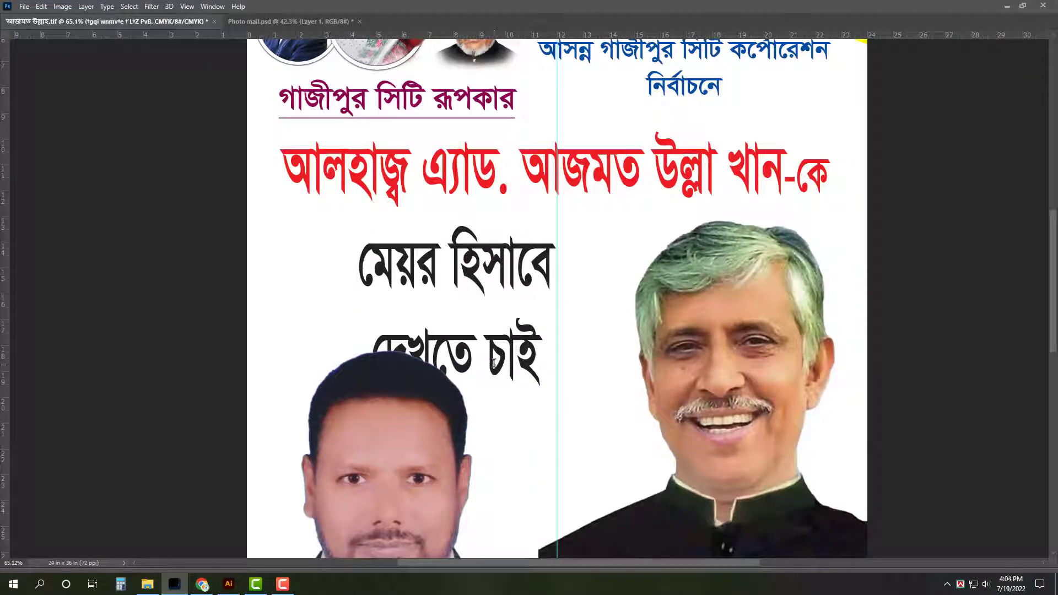
key("ctrl+t")
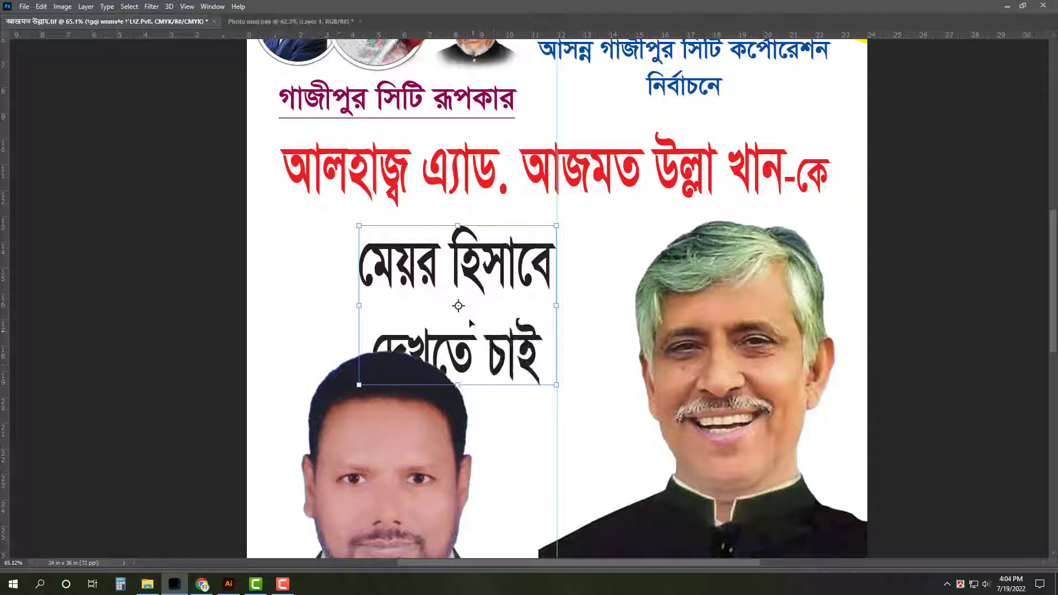
key("Return")
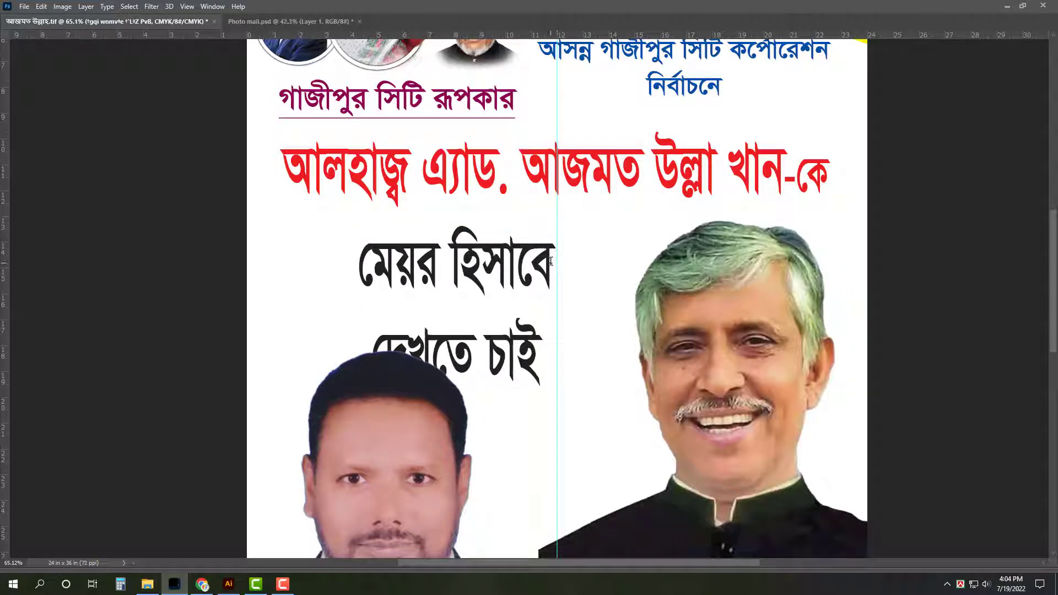
key("shift+End")
key("ctrl+c")
key("Delete")
key("Delete")
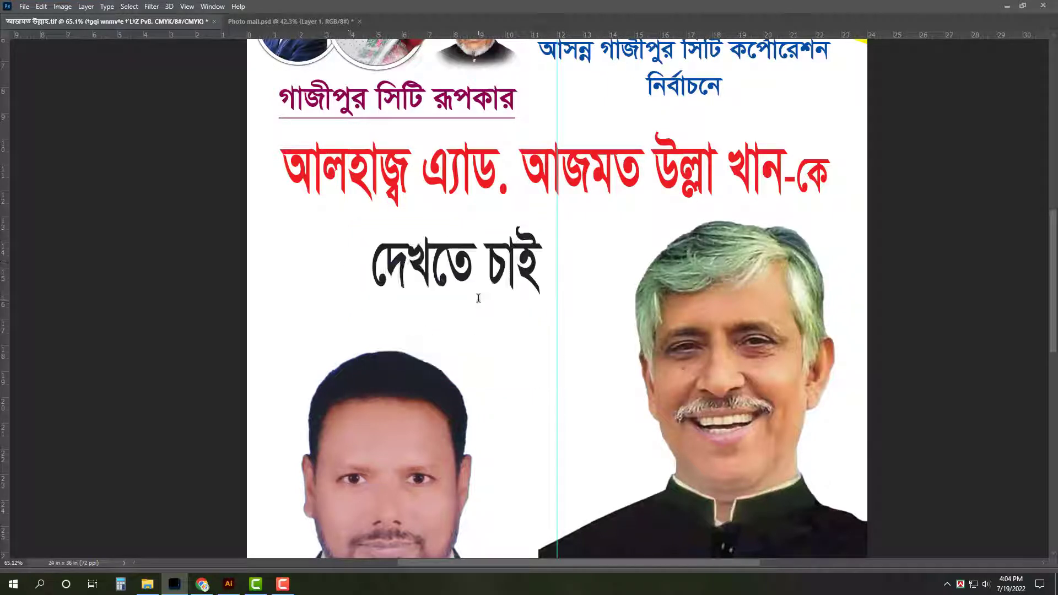
key("ctrl+Return")
Place a 'দেখতে চাই' copy beside the left photo and make the upper text read 'মেয়র হিসাবে'
key("v")
left_click_drag(494, 264, 546, 405)
key("t")
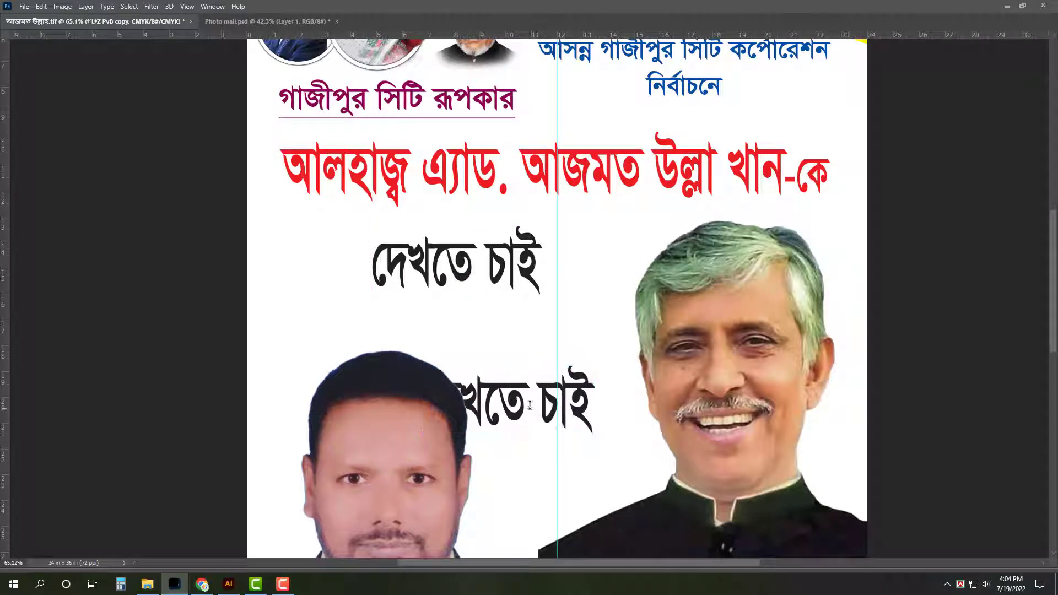
key("ctrl+a")
key("ctrl+v")
key("ctrl+Return")
key("v")
key("ctrl+z")
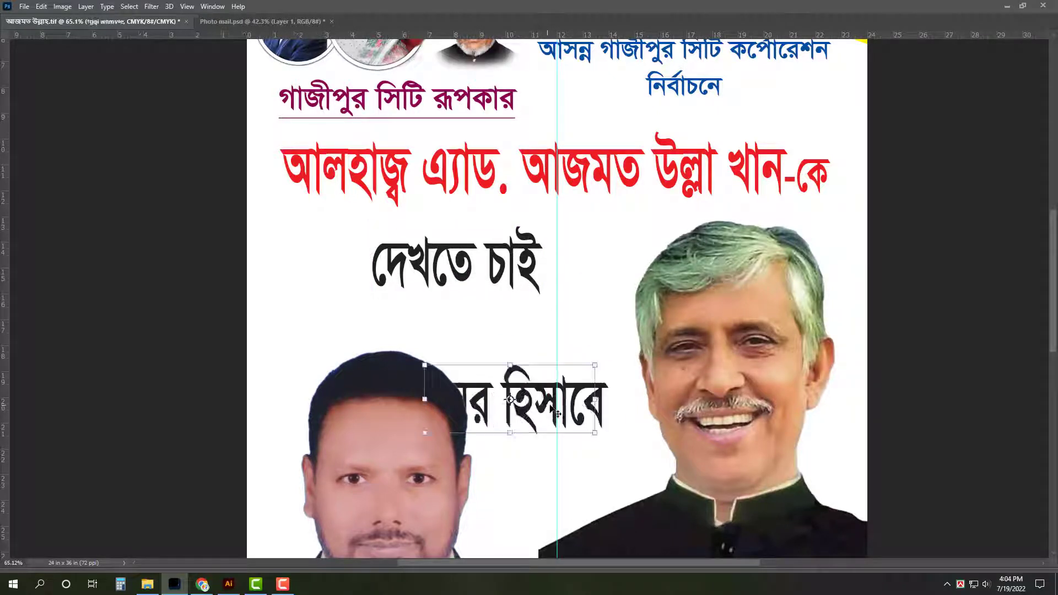
key("t")
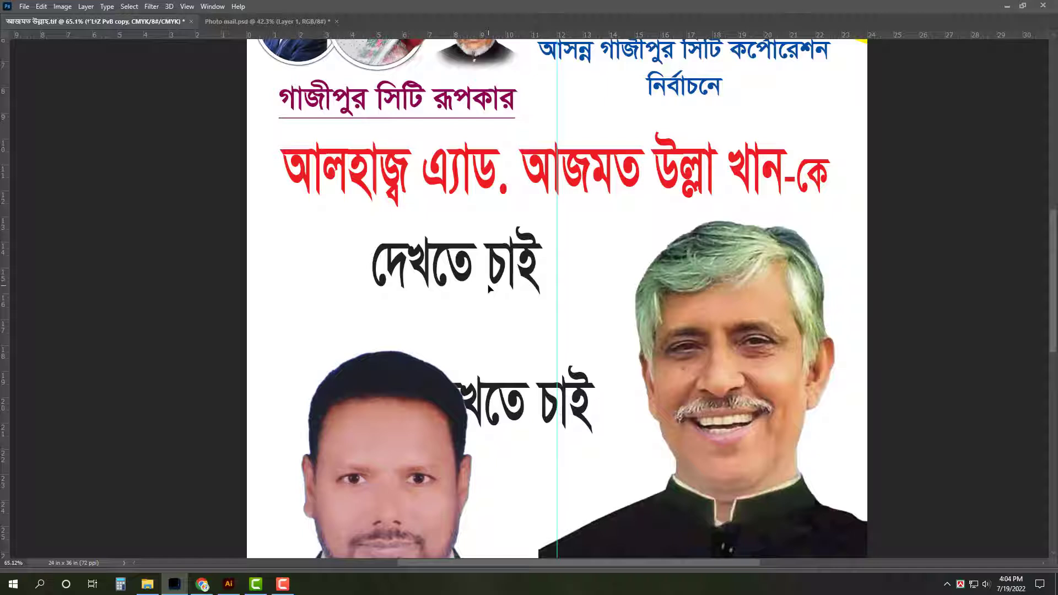
key("ctrl+z")
Bring the red-green flag from Illustrator into the poster, enlarged and placed under the red name line
left_click(229, 585)
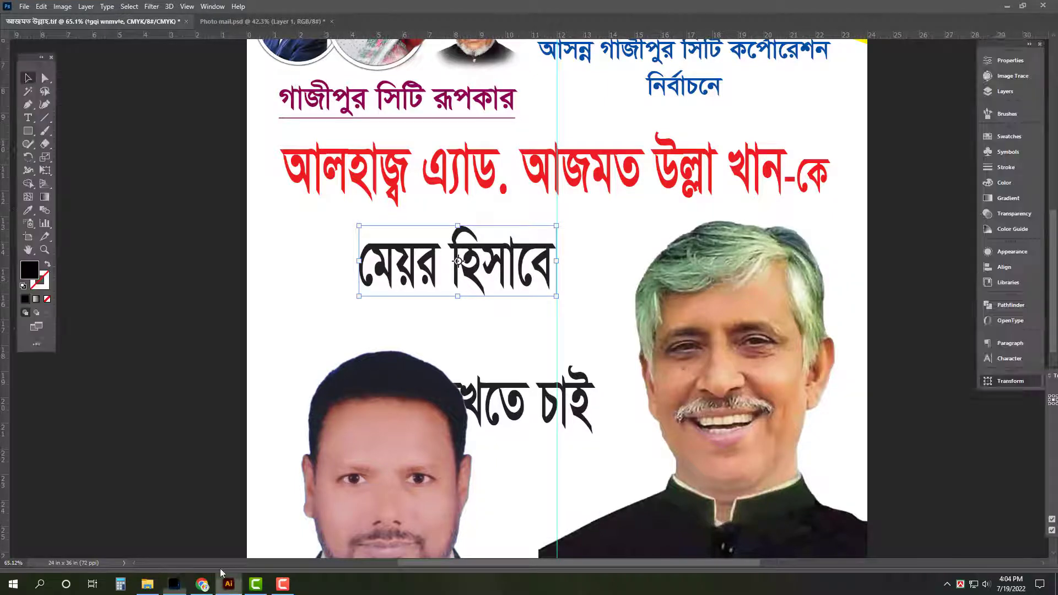
scroll(661, 296, "right", 5)
left_click_drag(455, 138, 748, 273)
key("Delete")
left_click(174, 584)
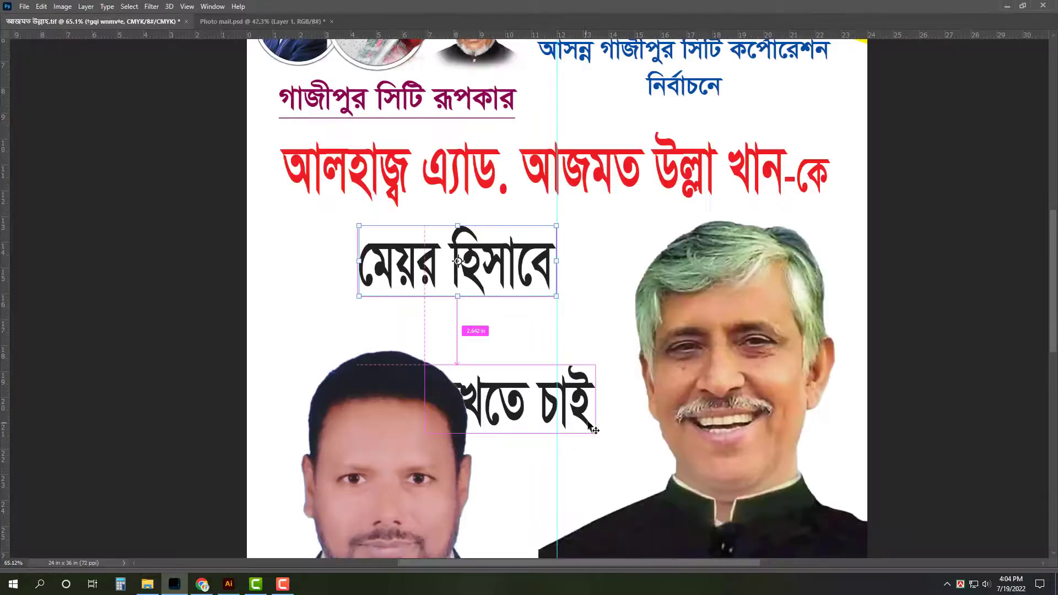
key("ctrl+v")
left_click_drag(527, 284, 281, 171)
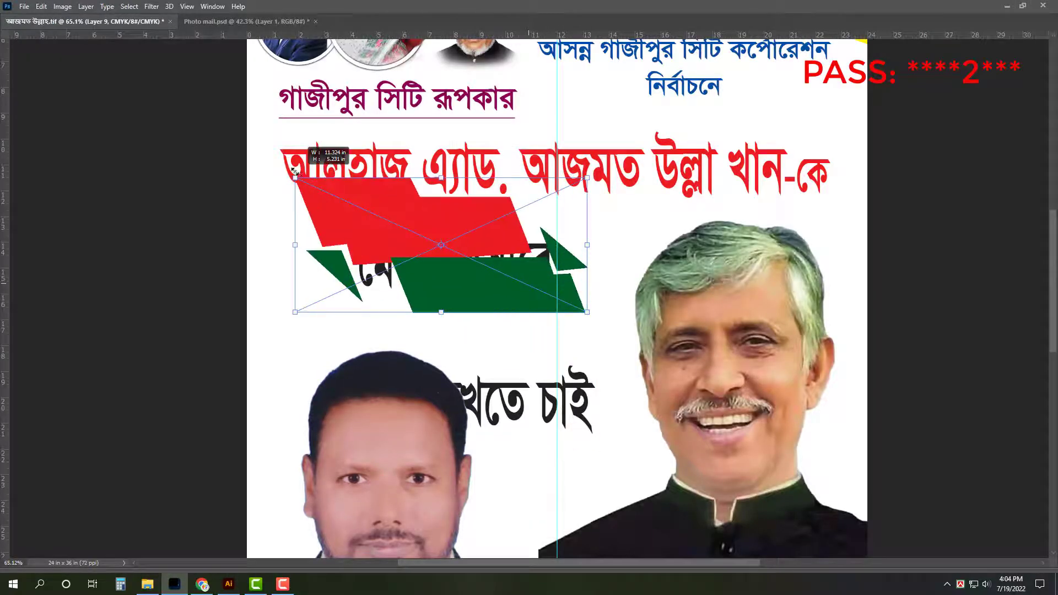
left_click_drag(458, 271, 458, 319)
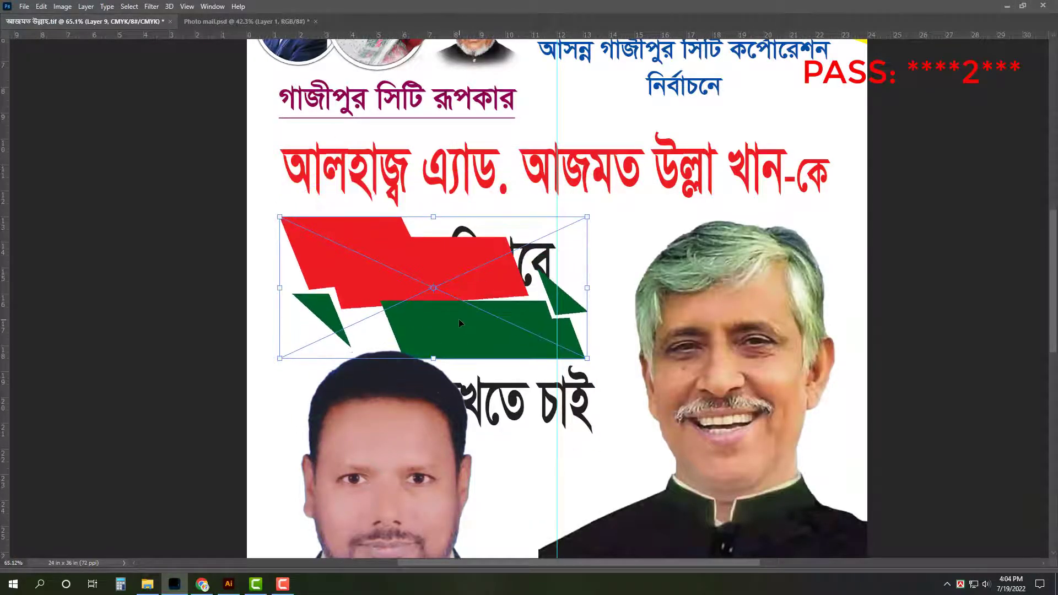
Shrink the left photo from its top and bring 'মেয়র হিসাবে' in front of the flag
scroll(476, 313, "down", 5)
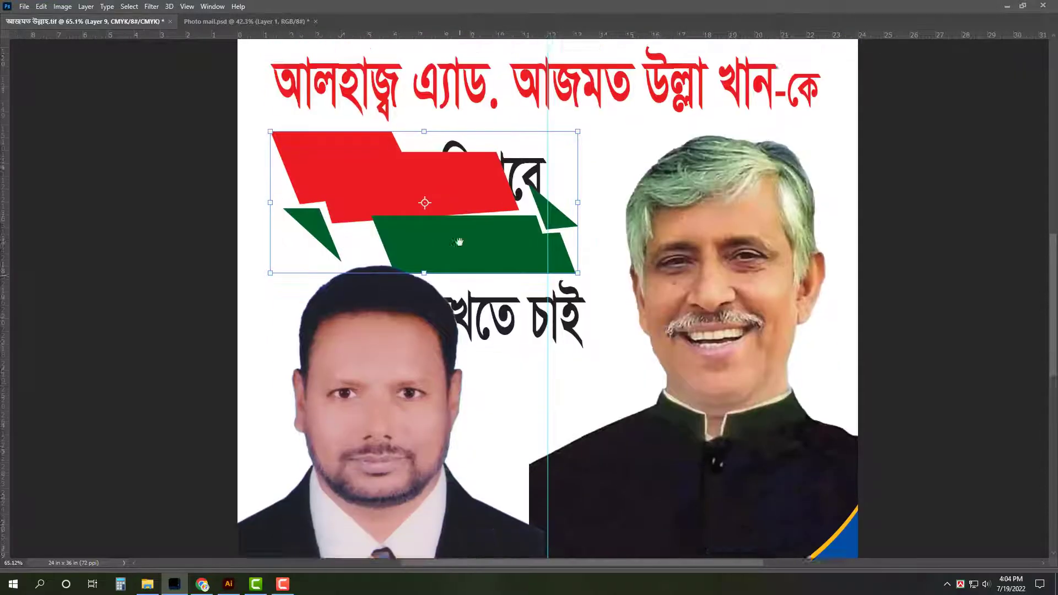
left_click(367, 322)
left_click_drag(393, 214, 392, 240)
left_click(522, 109)
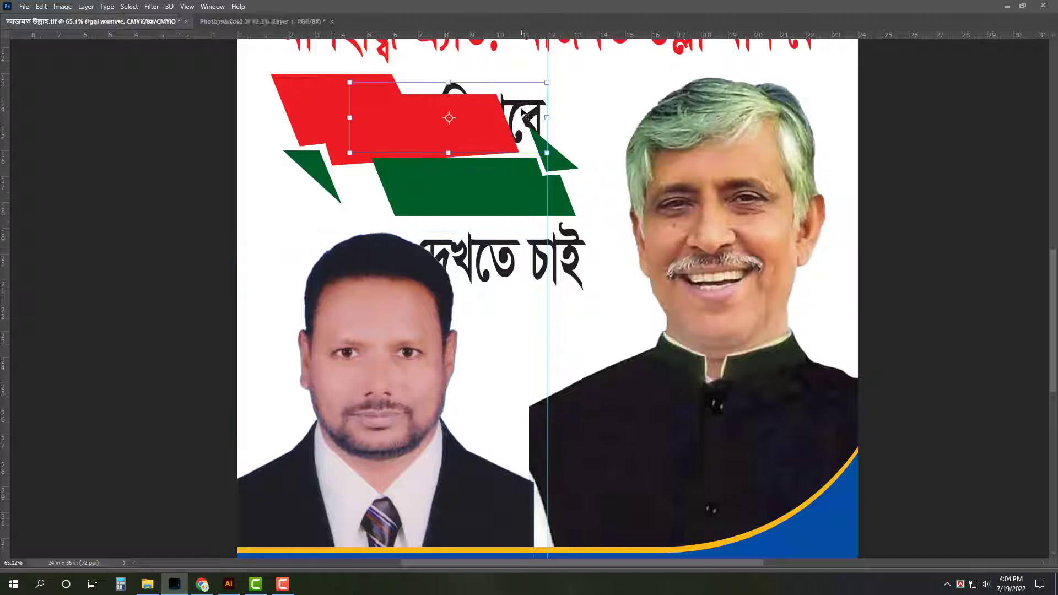
key("ctrl+shift+]")
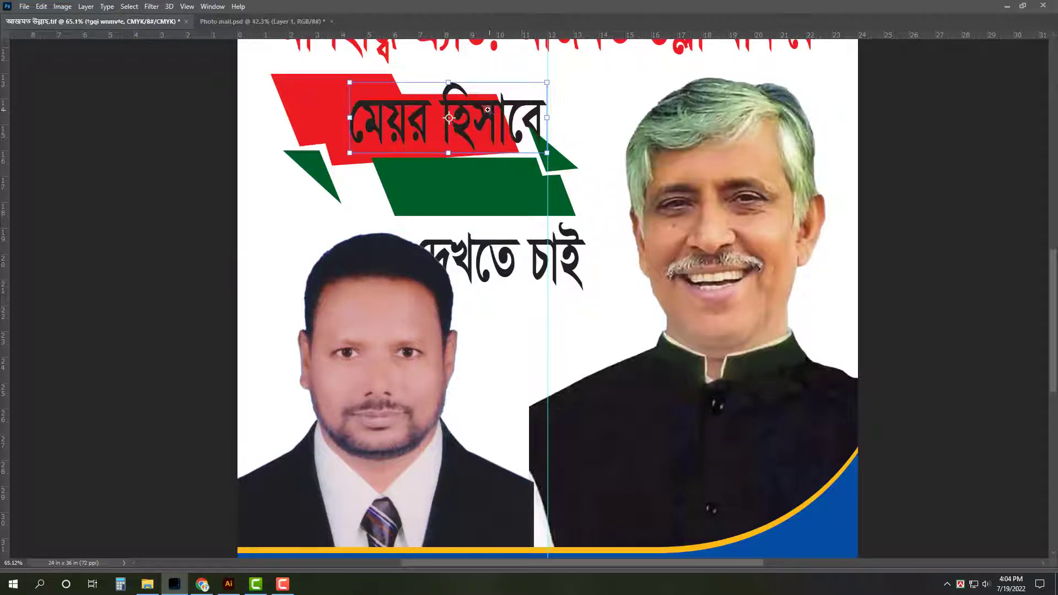
scroll(479, 100, "up", 3)
Change the 'মেয়র হিসাবে' font from SutonnyMJ to FN Shamim Shohag Bijoy 2003, Regular style
left_click_drag(472, 128, 504, 232)
key("Tab")
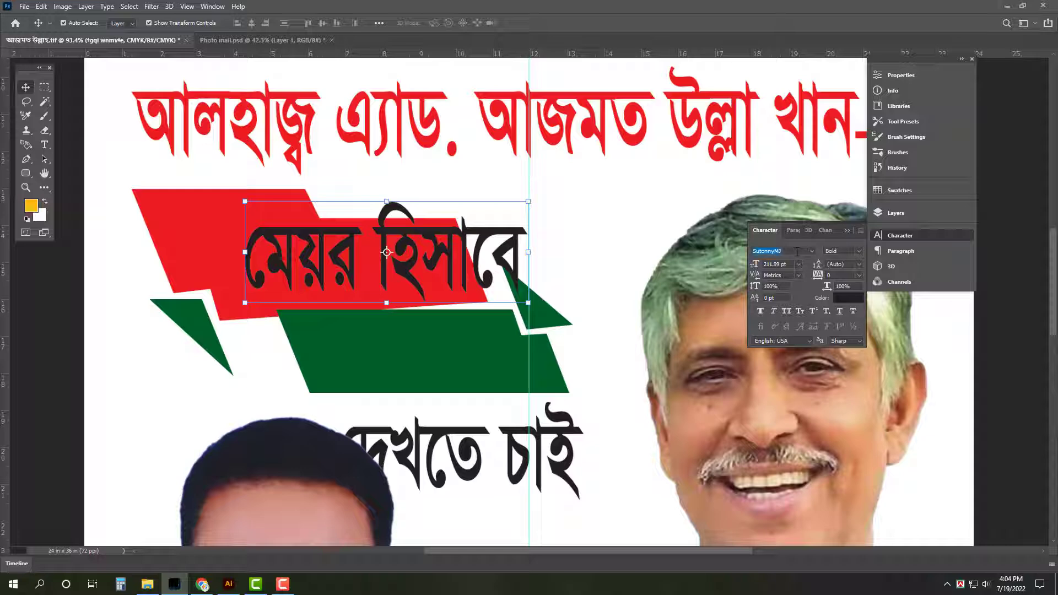
type("m")
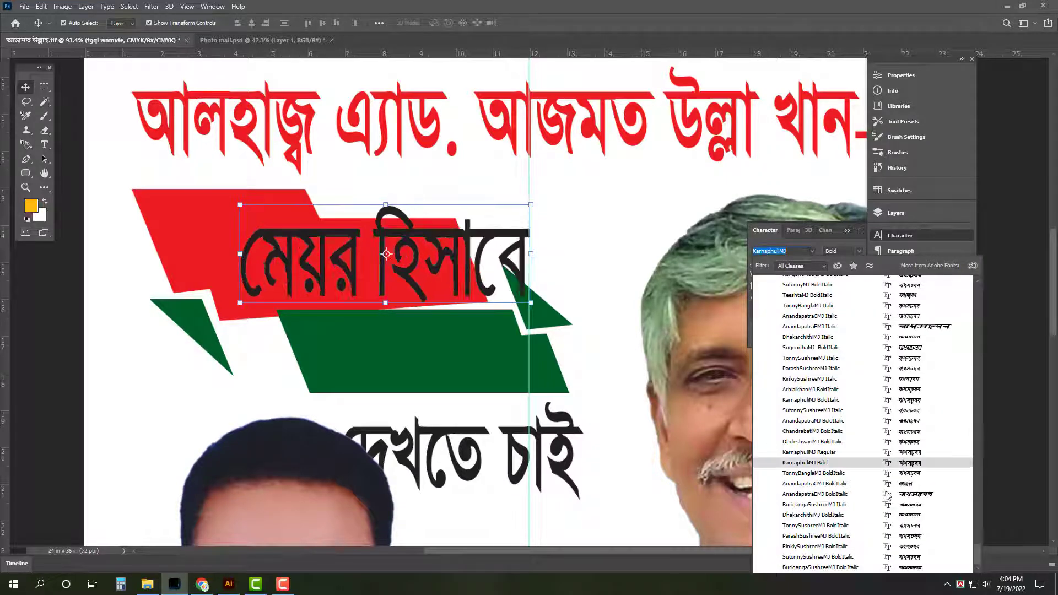
scroll(888, 496, "up", 6)
scroll(888, 496, "up", 2)
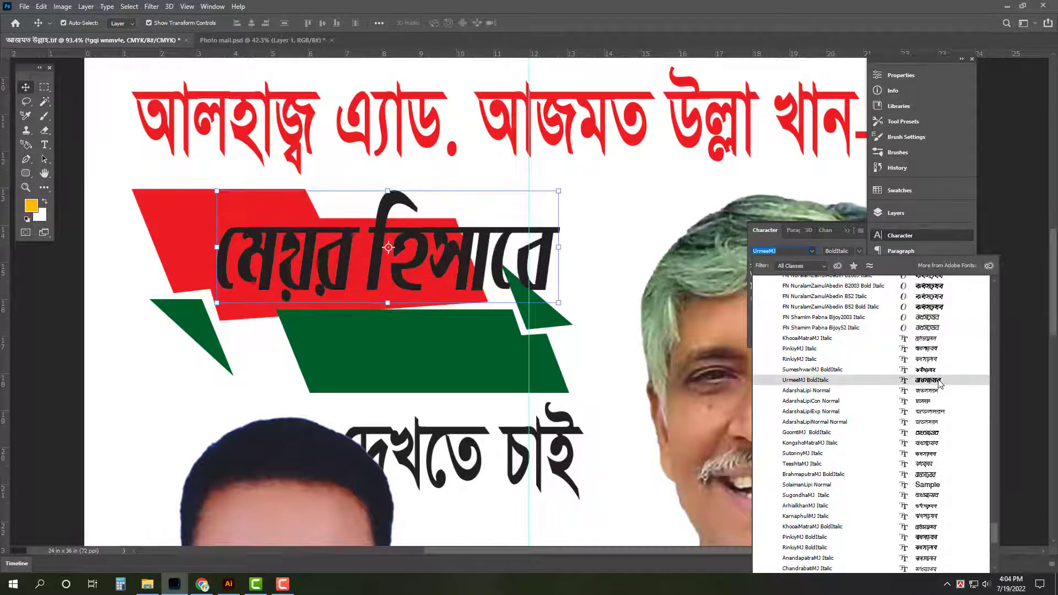
scroll(940, 384, "up", 2)
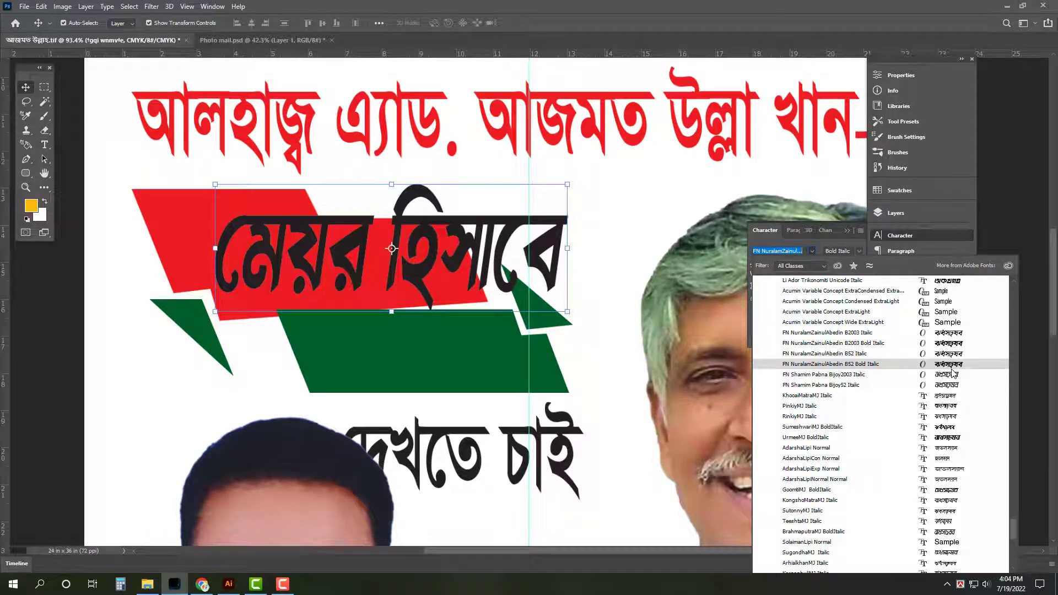
scroll(959, 432, "up", 5)
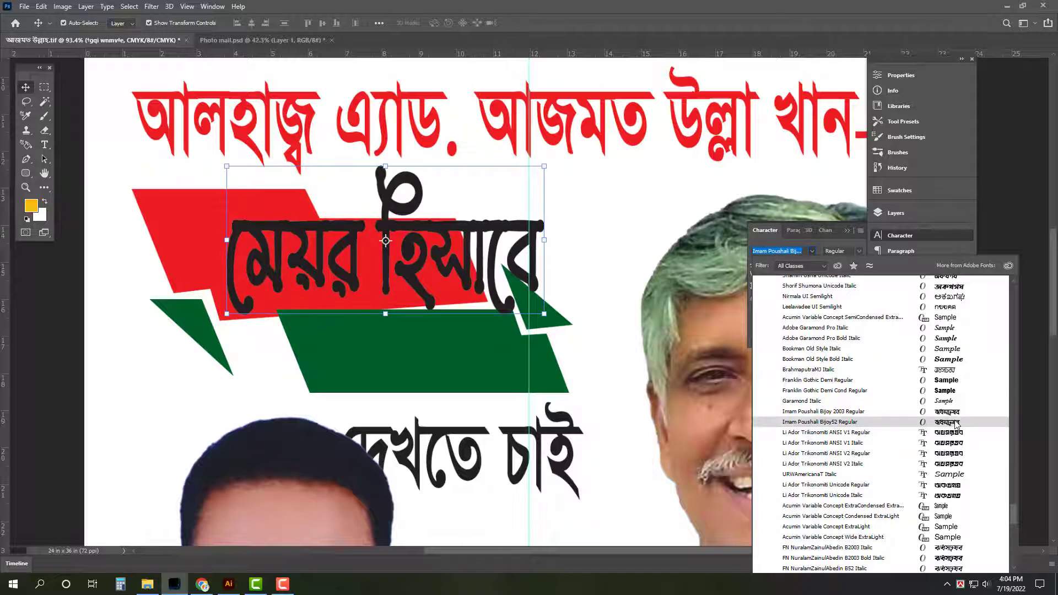
scroll(956, 424, "up", 2)
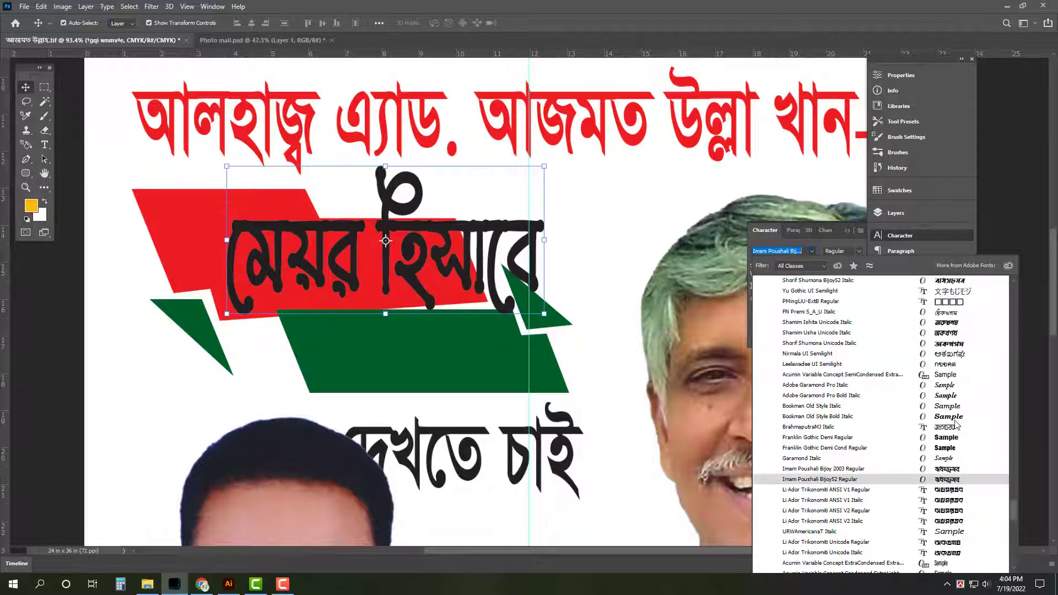
scroll(958, 381, "up", 2)
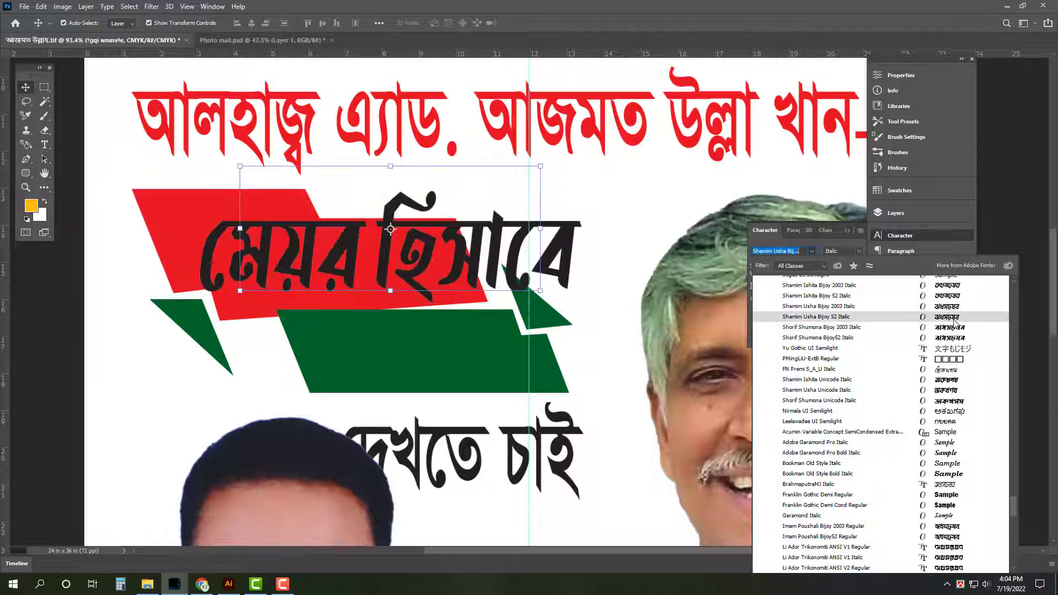
scroll(956, 314, "up", 1)
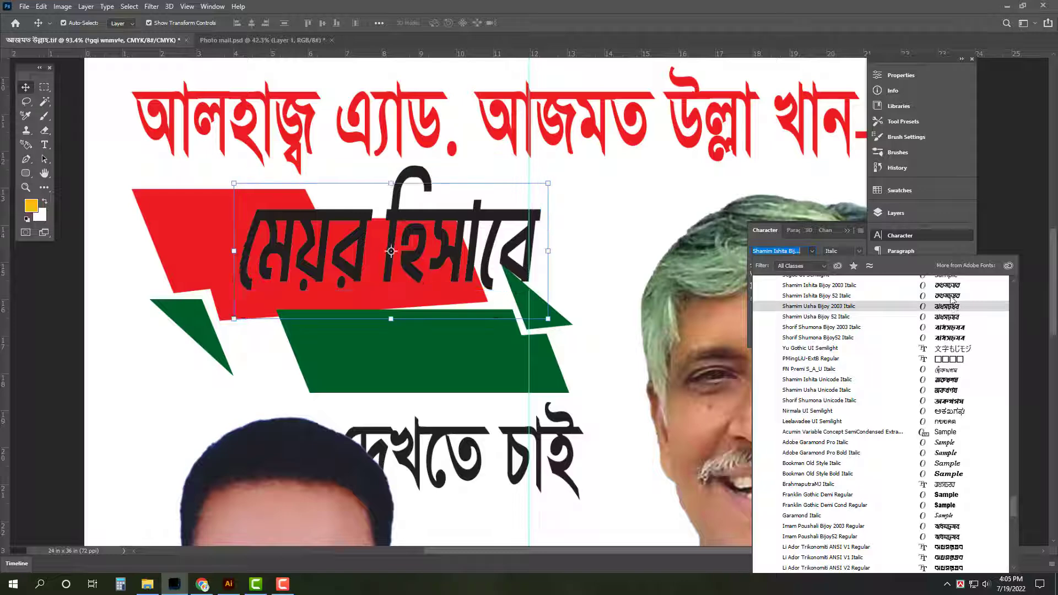
scroll(951, 292, "up", 1)
scroll(952, 291, "up", 2)
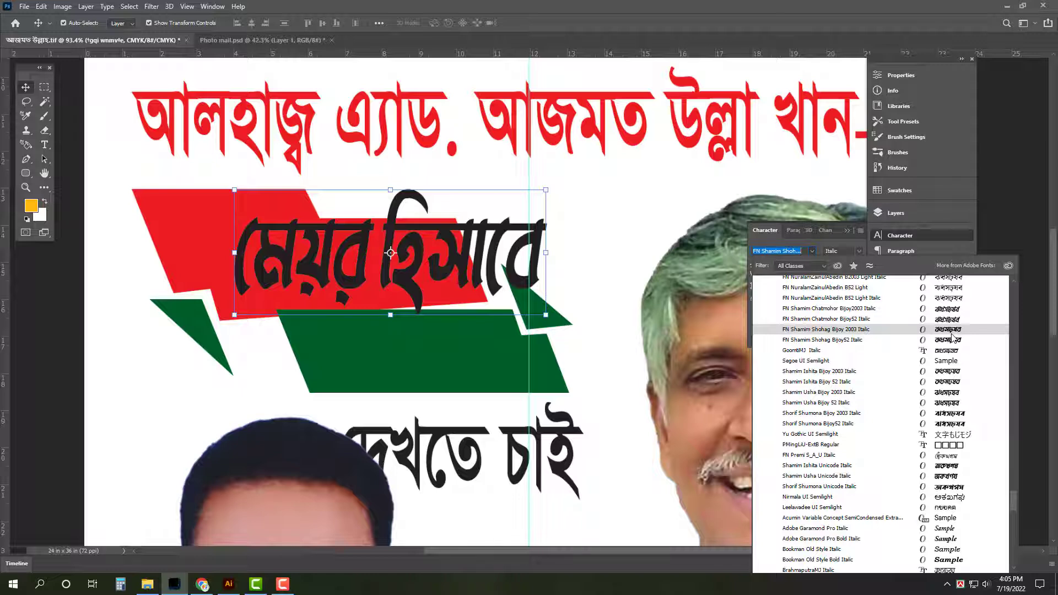
left_click(951, 333)
left_click(859, 251)
Set the font style to Regular and delete হিসাবে from the মেয়র text
left_click(857, 262)
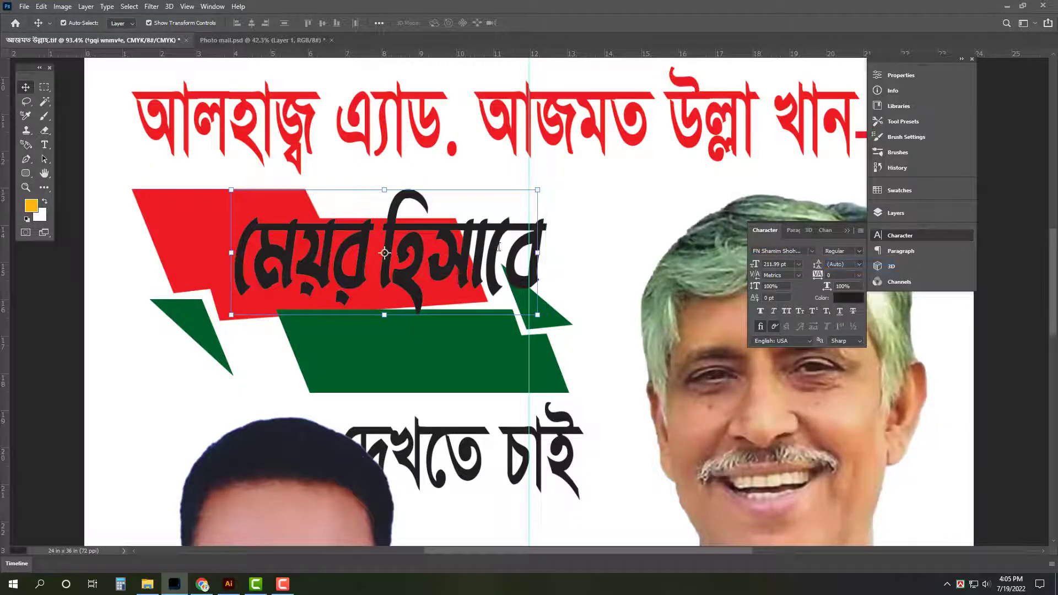
key("t")
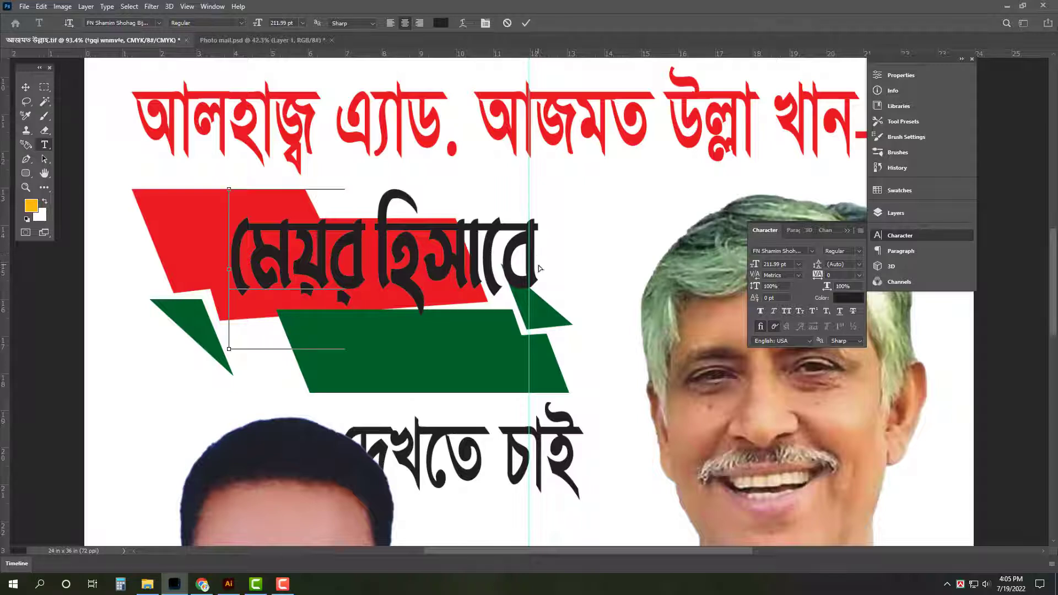
key("ctrl+BackSpace")
key("BackSpace")
key("ctrl+Return")
Duplicate মেয়র onto the green band and retype the copy as হিসাবে
key("v")
left_click_drag(414, 246, 422, 344)
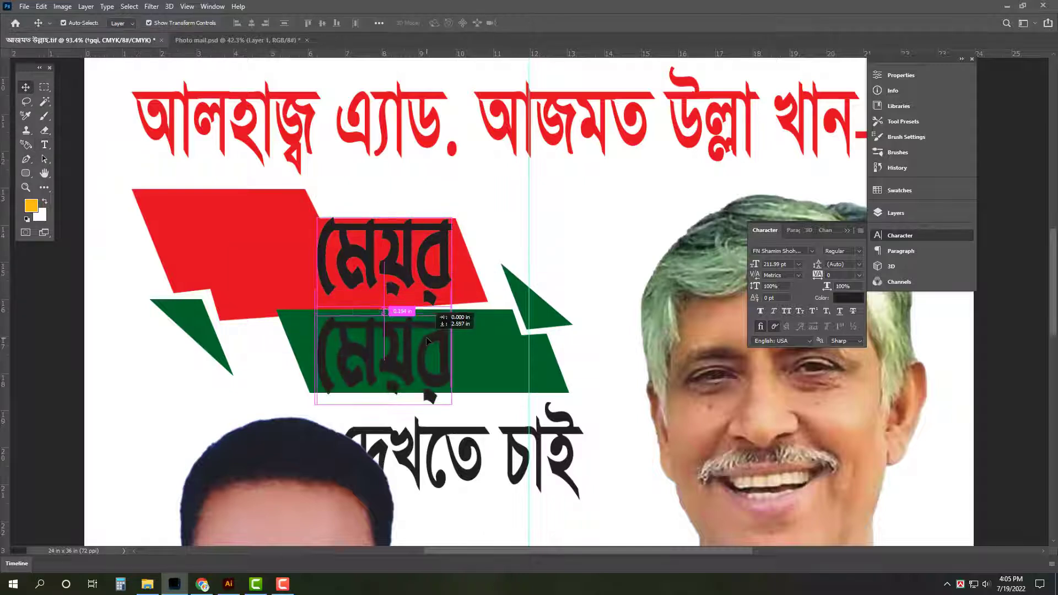
key("t")
left_click(416, 370)
key("ctrl+a")
type("হিসাবে")
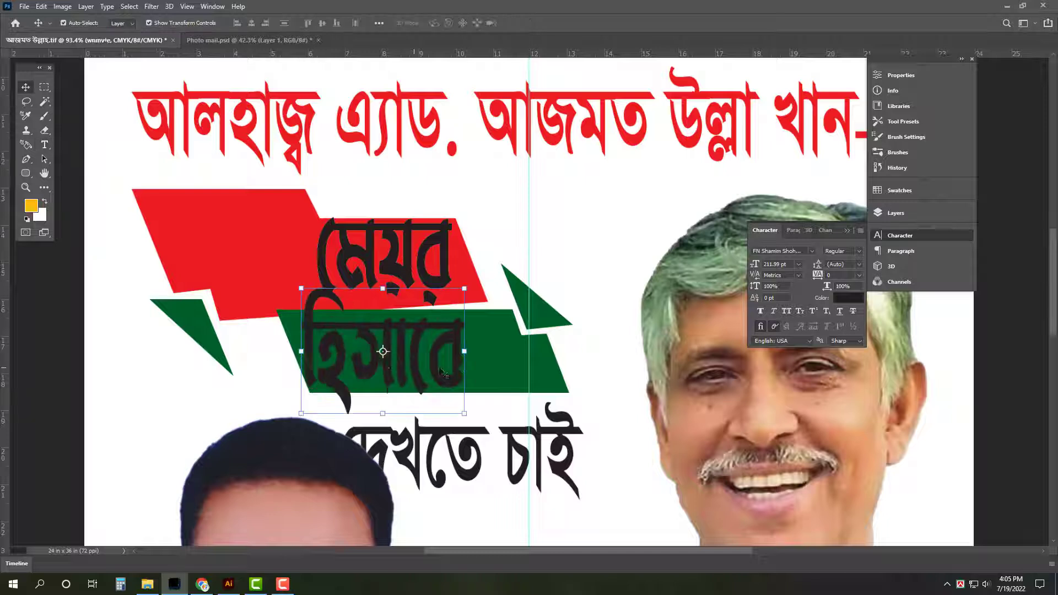
Squash হিসাবে vertically to fit the green band and fill it white
key("ctrl+t")
left_click_drag(383, 287, 385, 316)
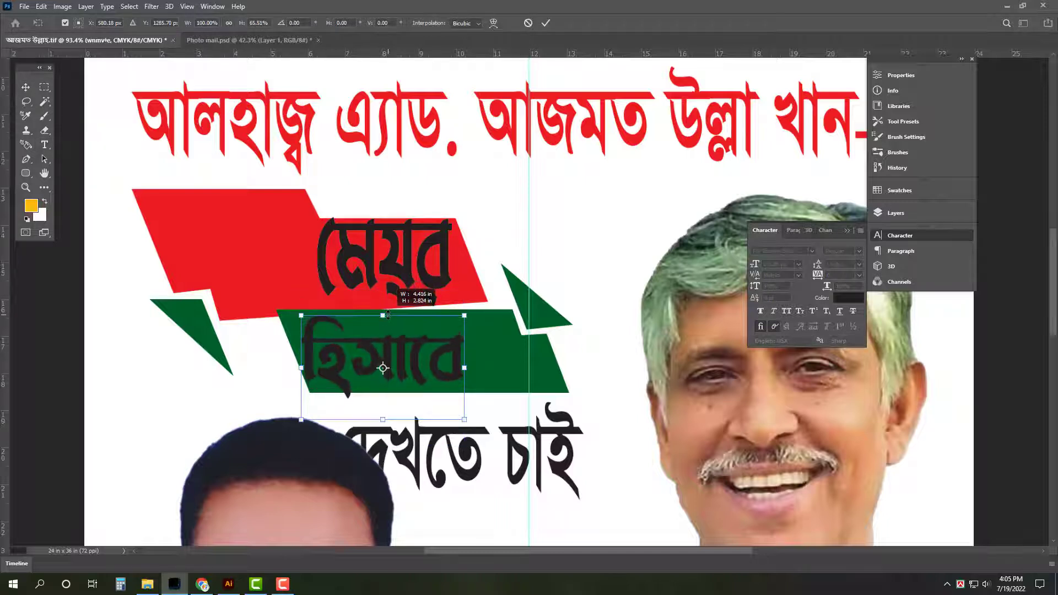
left_click_drag(439, 372, 513, 365)
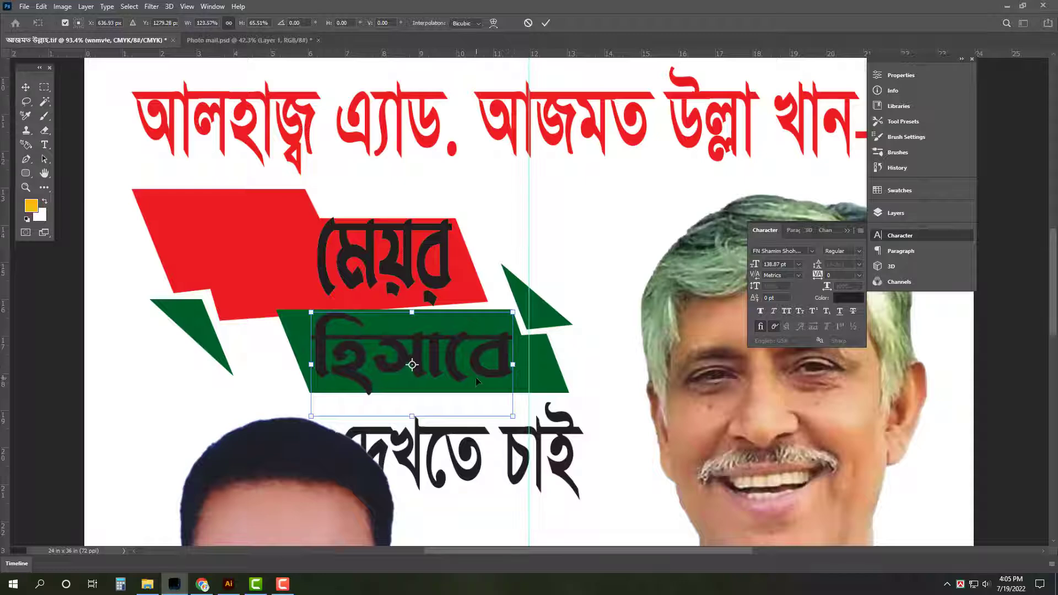
key("Return")
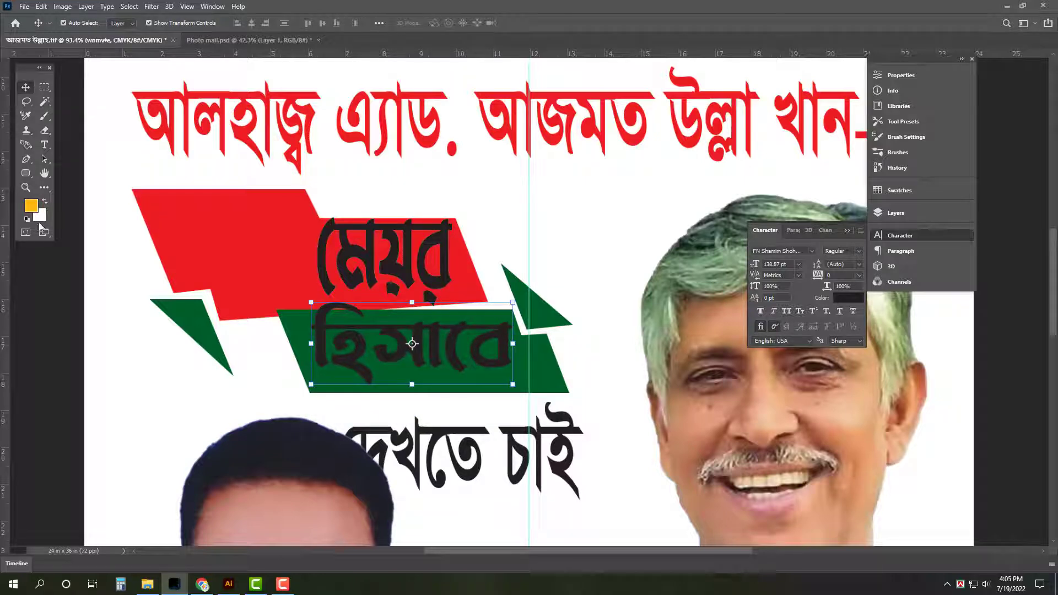
key("ctrl+BackSpace")
Shift মেয়র to the left on the red band
left_click_drag(321, 265, 386, 264)
left_click_drag(454, 250, 287, 247)
key("ctrl+t")
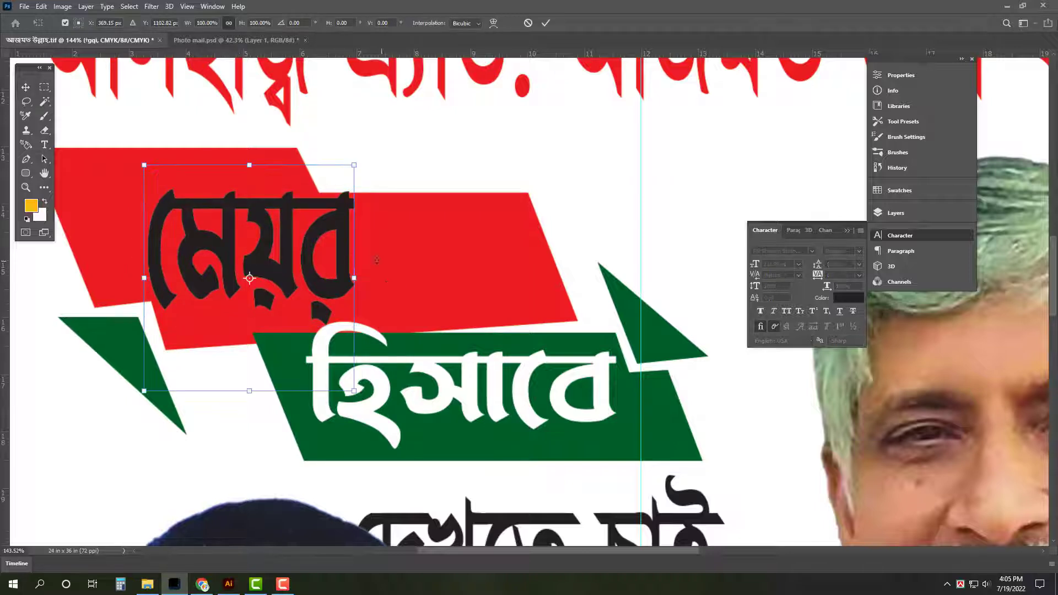
Stretch মেয়র wider across the red band and slightly taller
left_click_drag(354, 277, 508, 278)
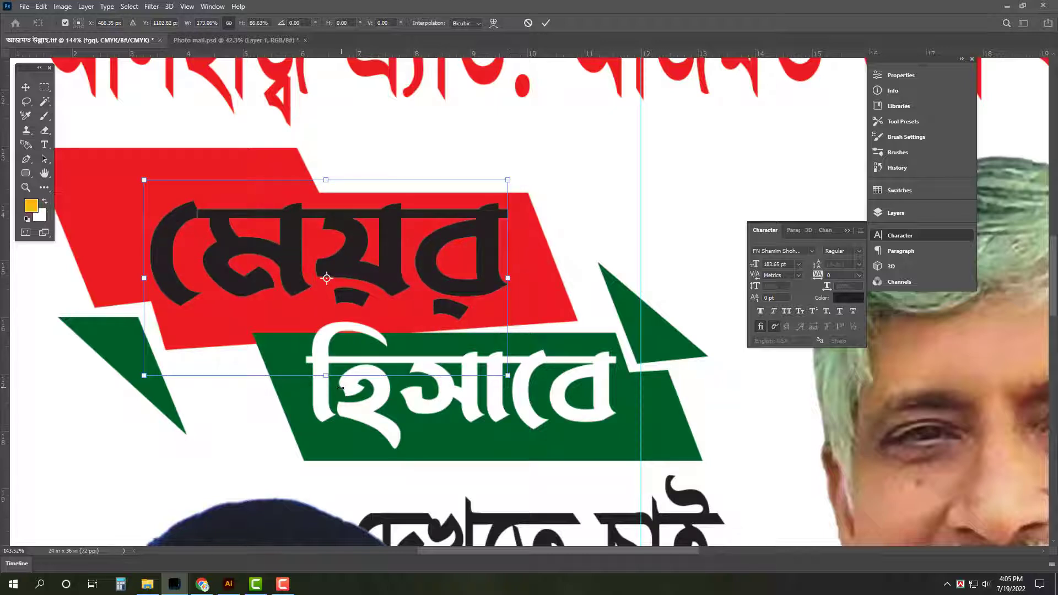
left_click_drag(323, 376, 323, 384)
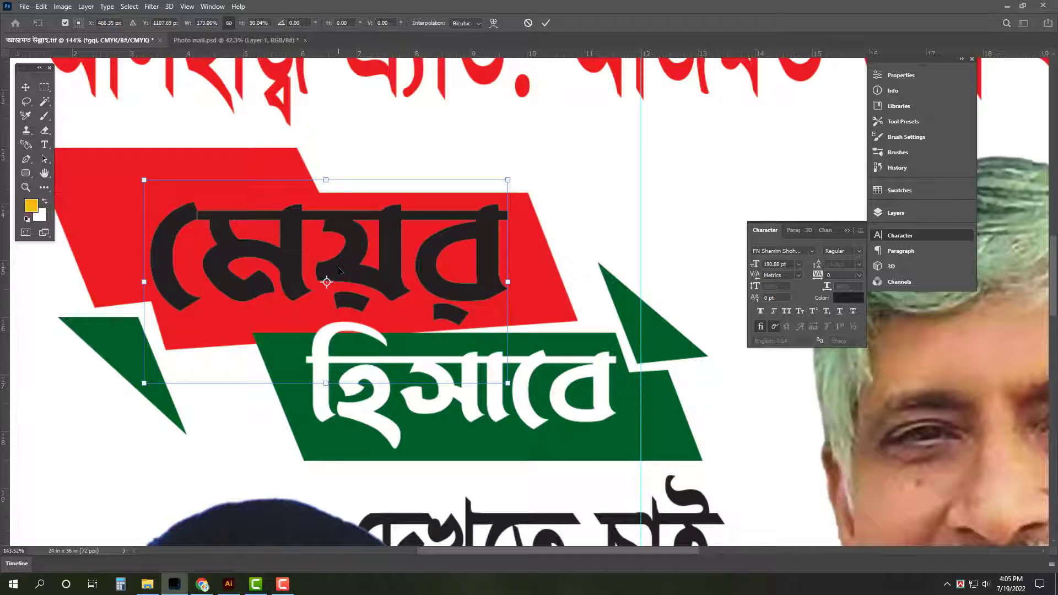
key("Return")
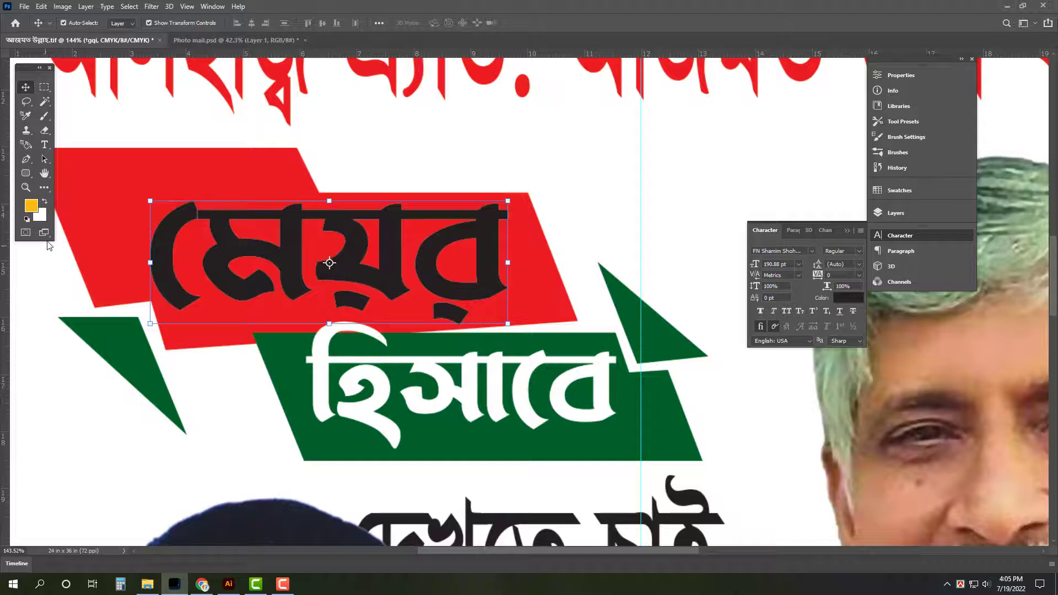
Fill the মেয়র text with yellow
key("ctrl+BackSpace")
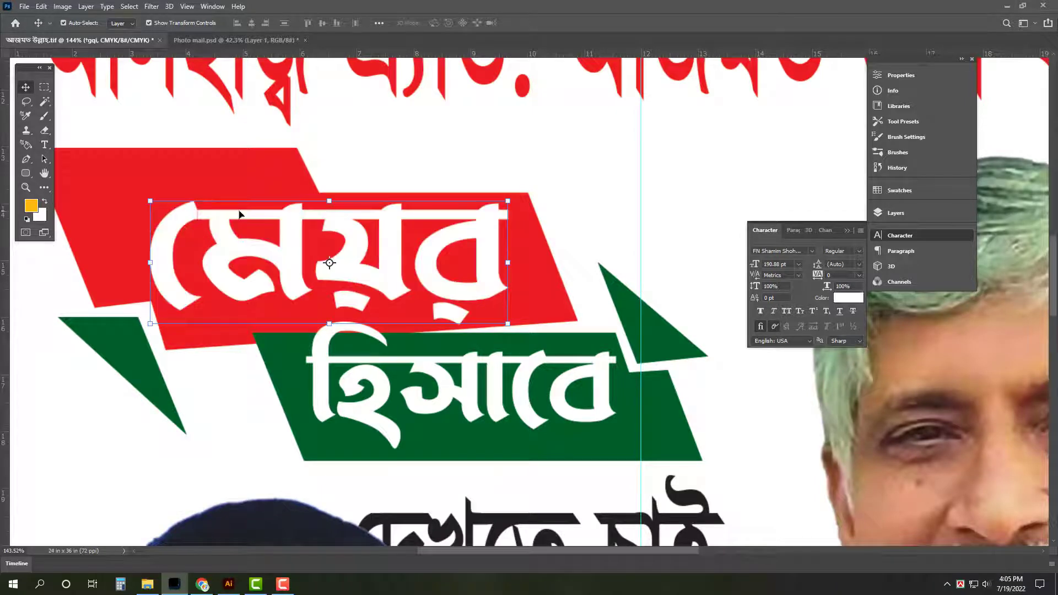
left_click(43, 216)
key("Tab")
key("Tab")
type("100")
key("Return")
key("ctrl+BackSpace")
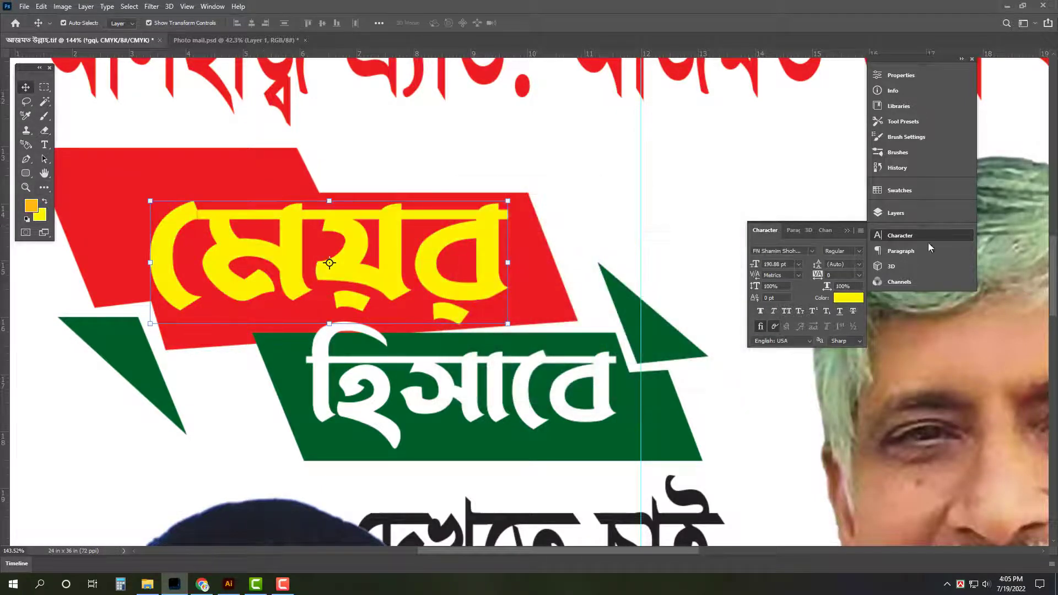
Give মেয়র a tight drop shadow with 2 px distance and 8 px size
left_click(913, 213)
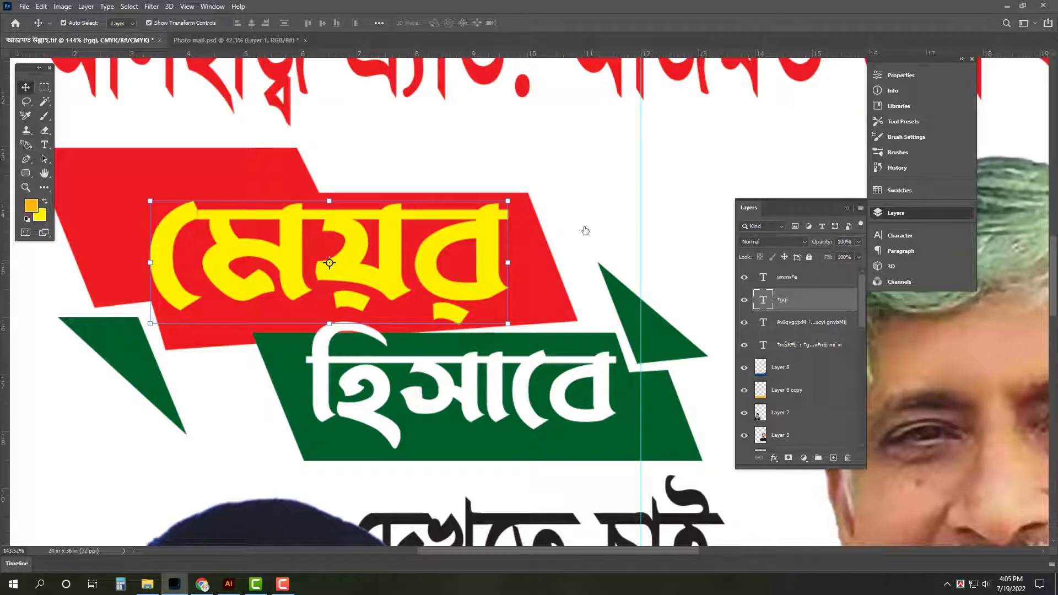
key("Escape")
double_click(813, 292)
left_click(670, 358)
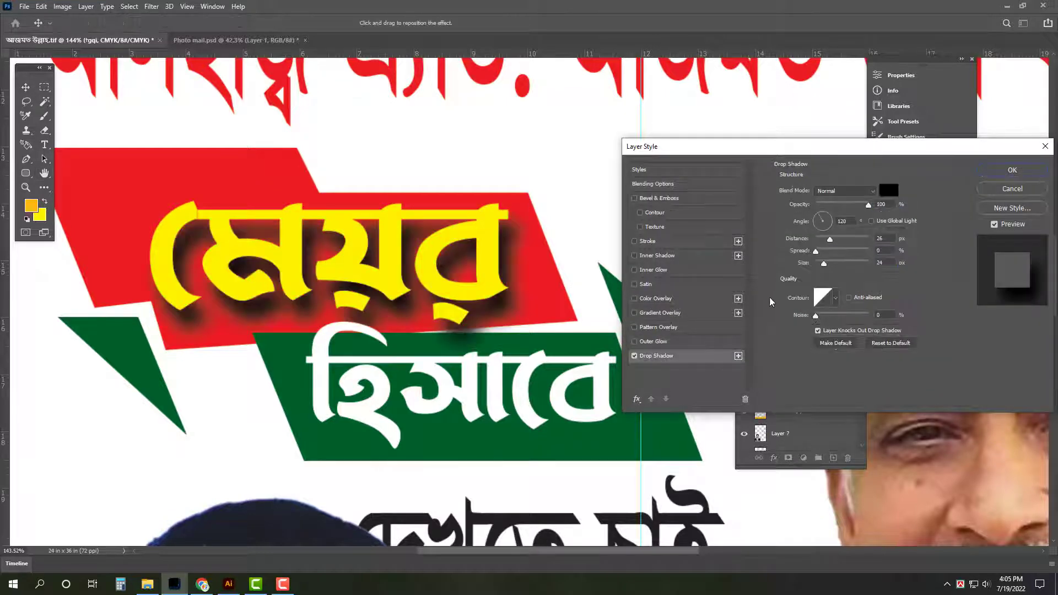
left_click_drag(825, 242, 820, 267)
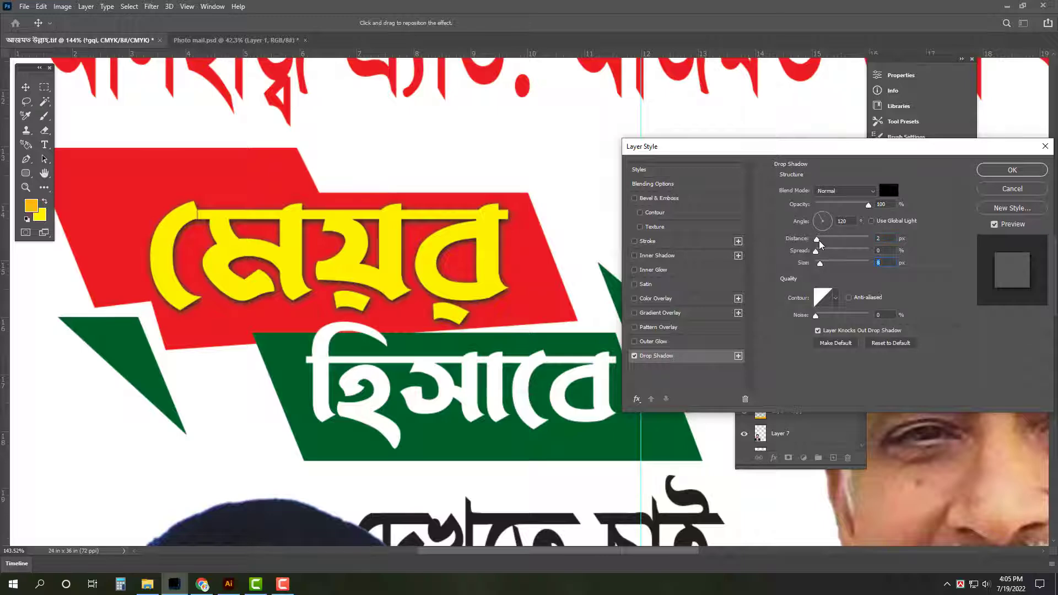
key("Return")
key("ctrl+0")
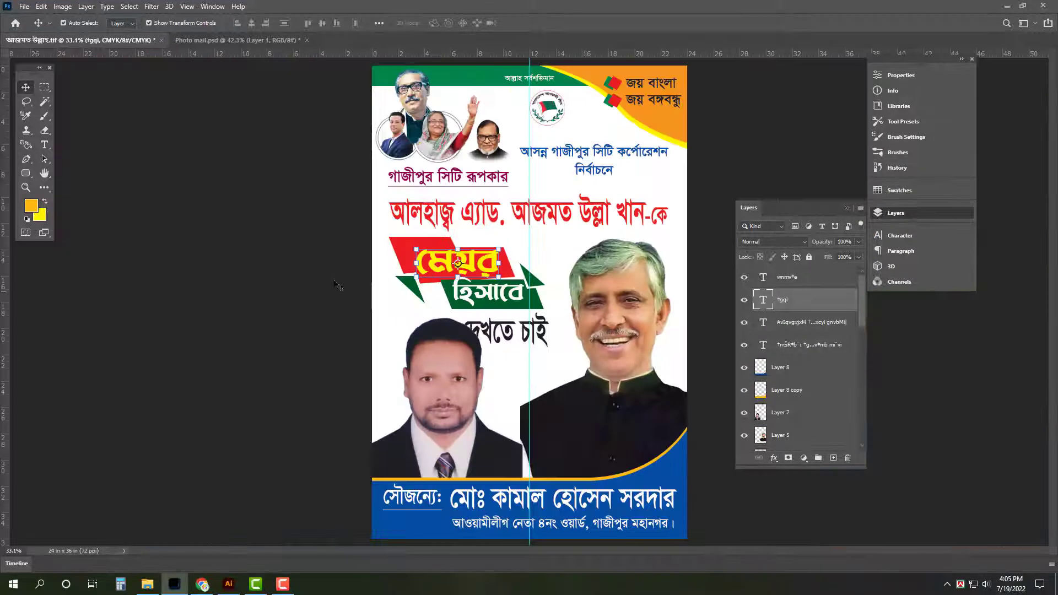
left_click(334, 282)
Shrink দেখতে চাই and move it up just beneath the green হিসাবে band
scroll(557, 333, "up", 6)
left_click(412, 341)
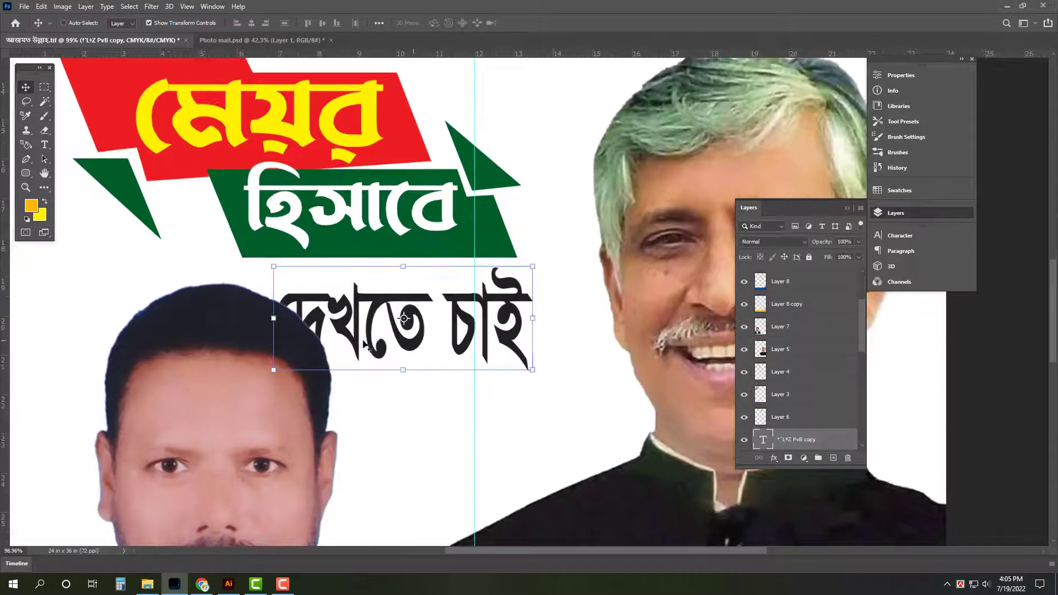
key("ctrl+t")
left_click_drag(273, 332, 365, 309)
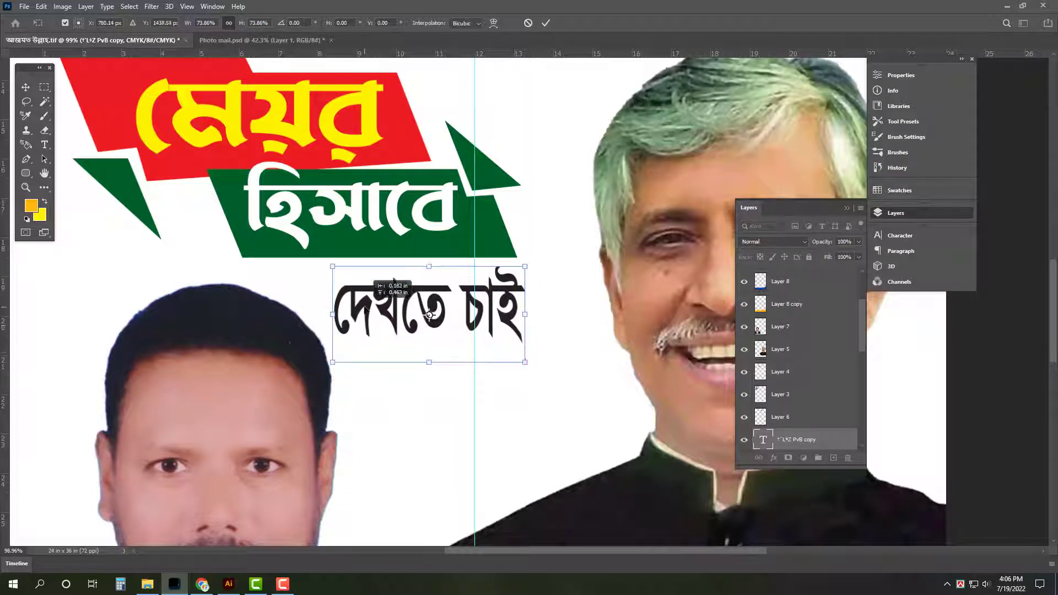
left_click_drag(524, 362, 575, 341)
key("Return")
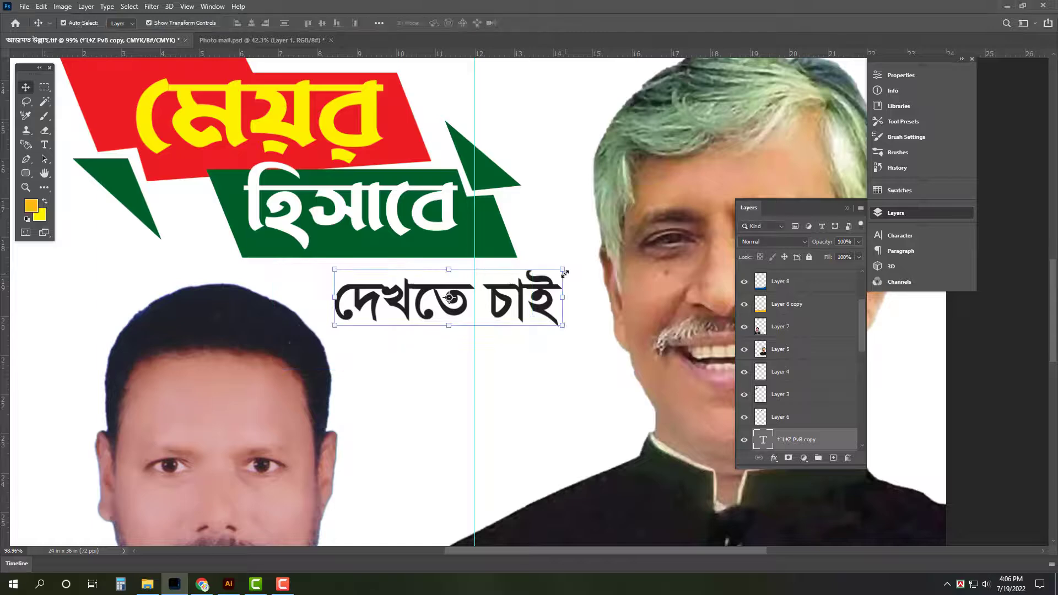
key("ctrl+0")
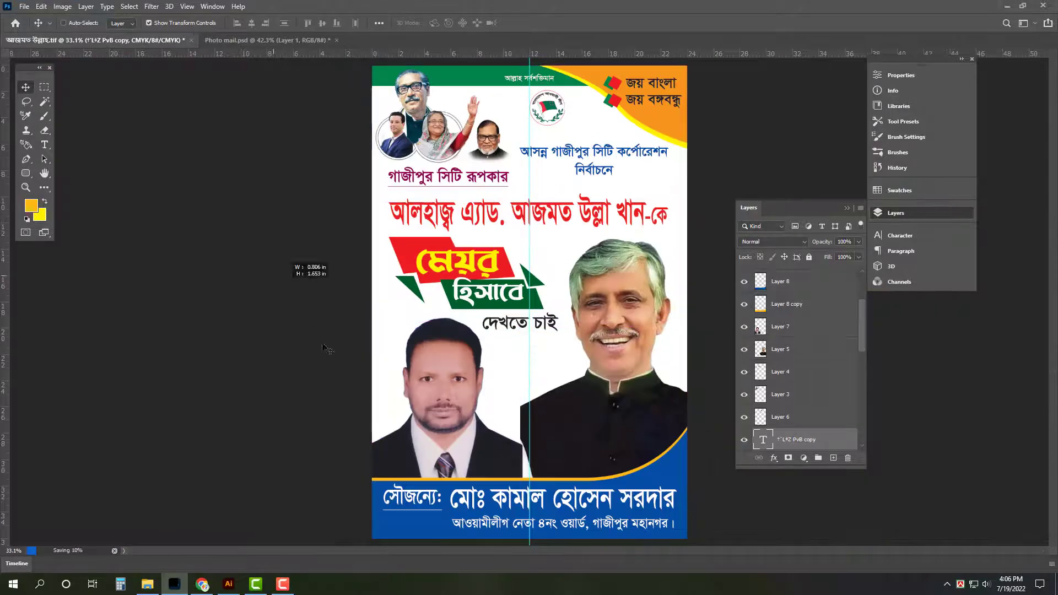
Cut the boat logo from the Illustrator file and return to the poster
left_click(232, 589)
left_click_drag(421, 293, 708, 494)
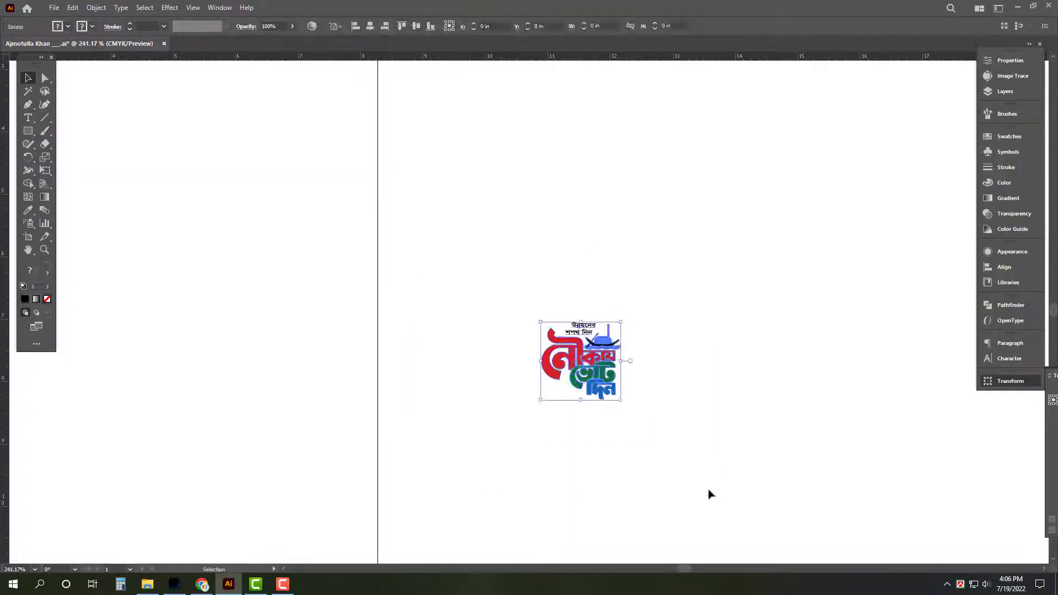
key("ctrl+x")
left_click(174, 584)
Paste the নৌকায় ভোট দিন boat logo and size it between the portraits below দেখতে চাই
scroll(568, 379, "up", 5)
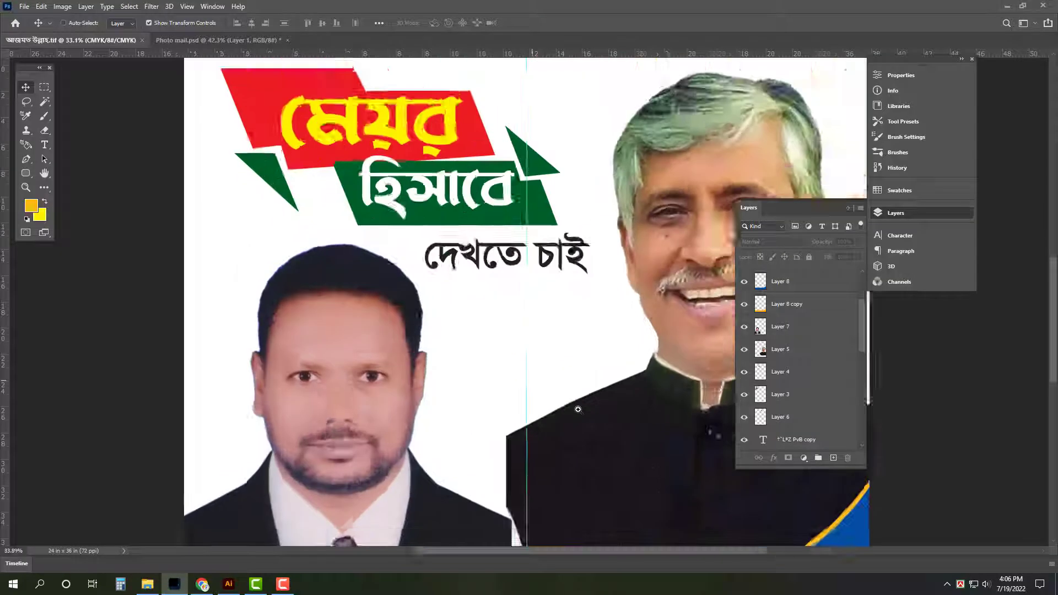
key("ctrl+v")
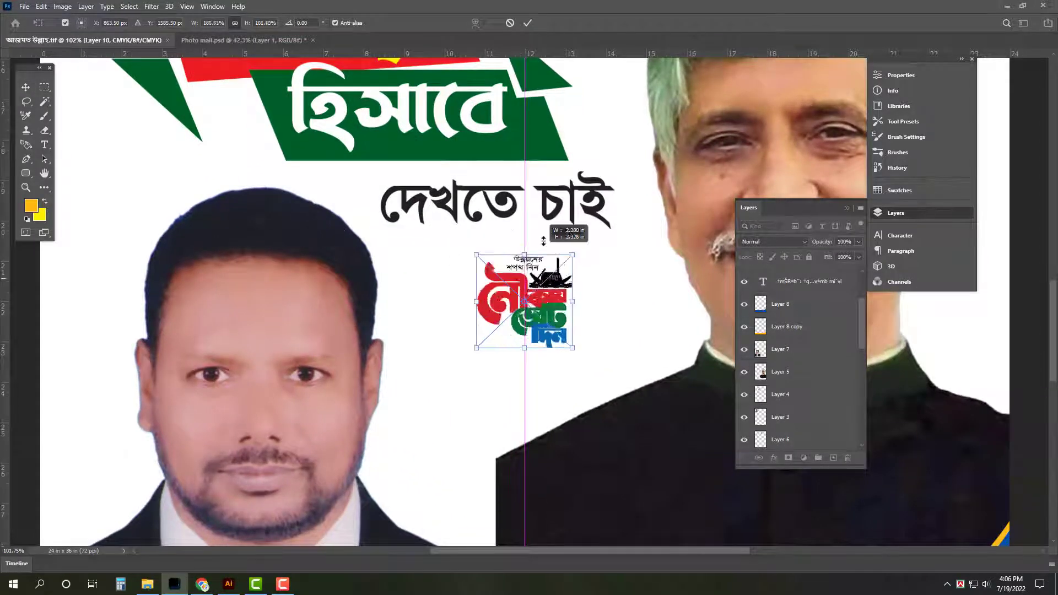
scroll(543, 287, "down", 3)
scroll(543, 286, "down", 3)
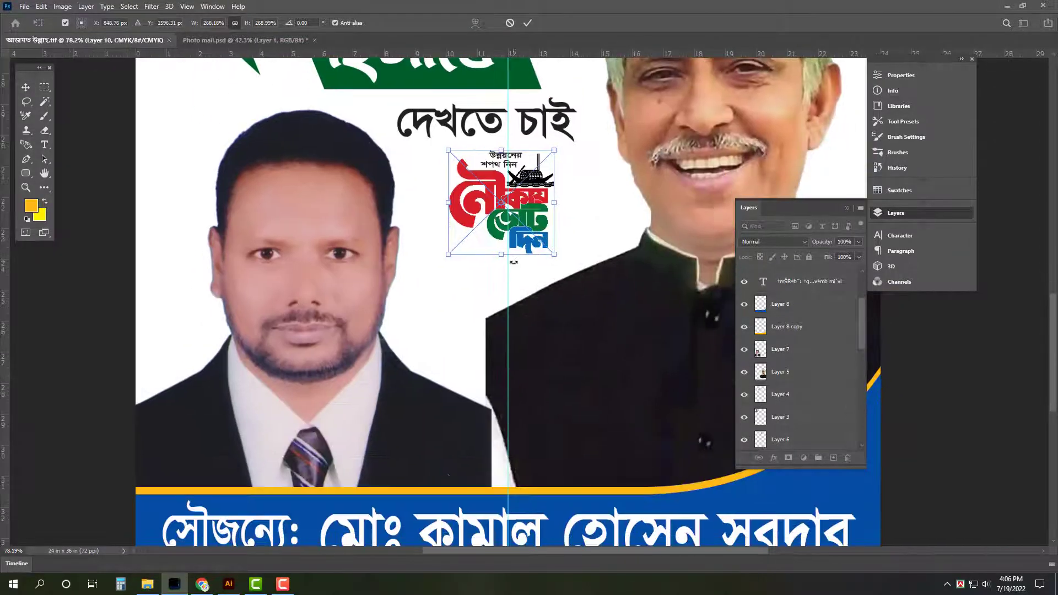
left_click_drag(502, 229, 502, 335)
left_click_drag(538, 289, 547, 291)
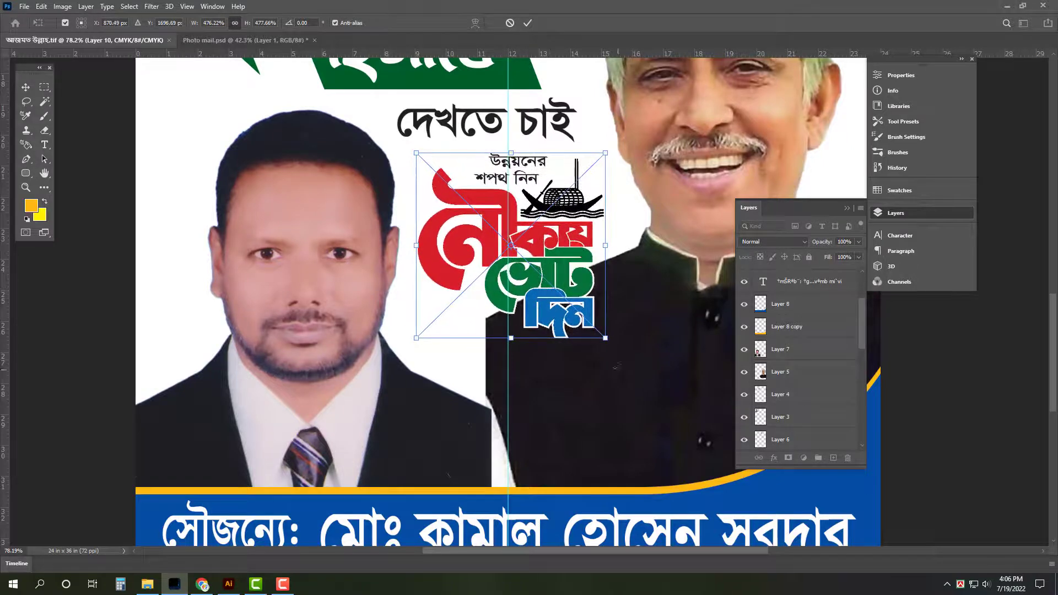
left_click_drag(511, 338, 510, 312)
key("Return")
scroll(511, 312, "up", 1)
scroll(419, 333, "down", 3)
scroll(419, 334, "up", 2)
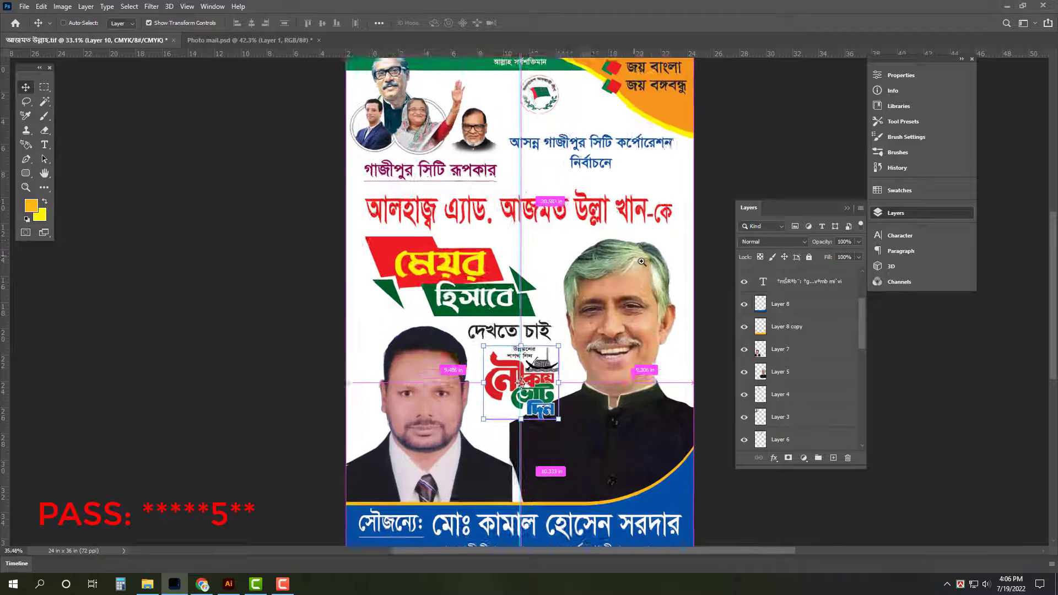
Scale down the মেয়র হিসাবে texts and red-green banner shapes together
left_click(419, 333, "ctrl")
left_click(416, 278, "ctrl+shift")
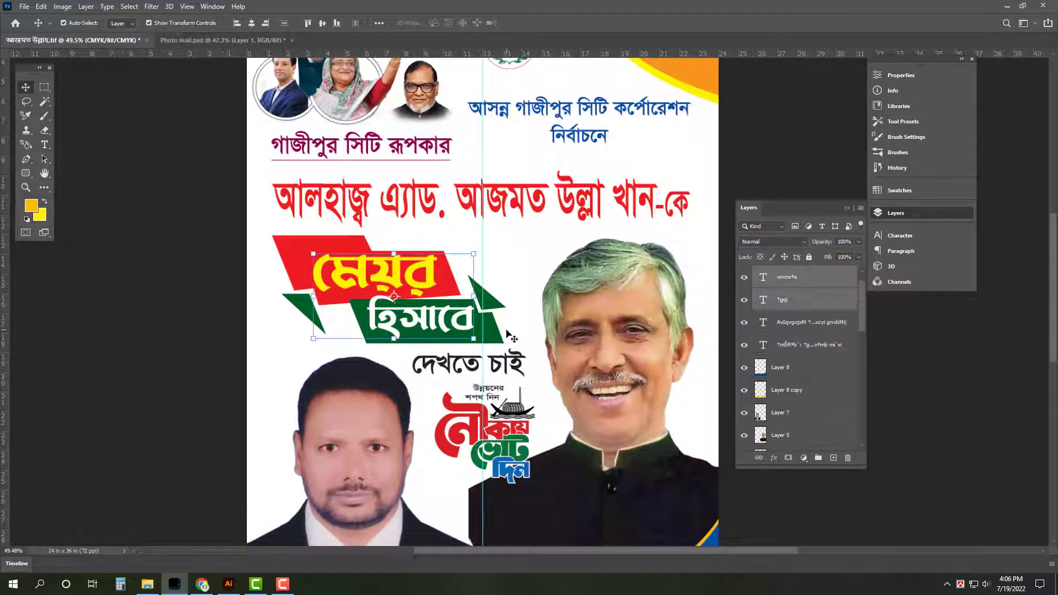
left_click(498, 342, "ctrl+shift")
left_click_drag(500, 338, 476, 328)
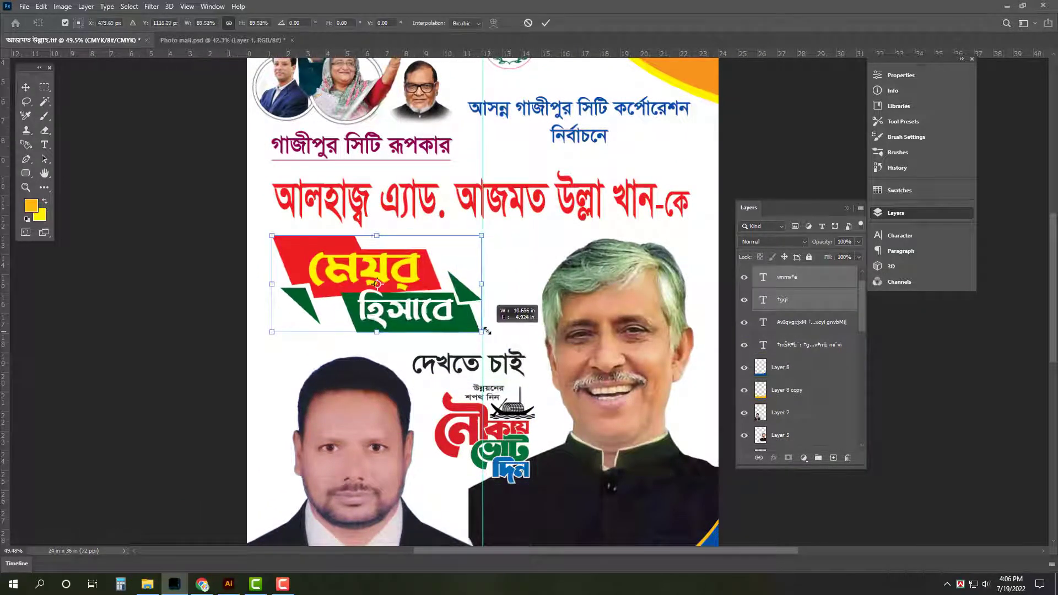
key("Return")
Move দেখতে চাই up, shrink and raise the boat logo, and nudge the left photo left
left_click_drag(526, 375, 505, 354)
left_click_drag(515, 427, 511, 418)
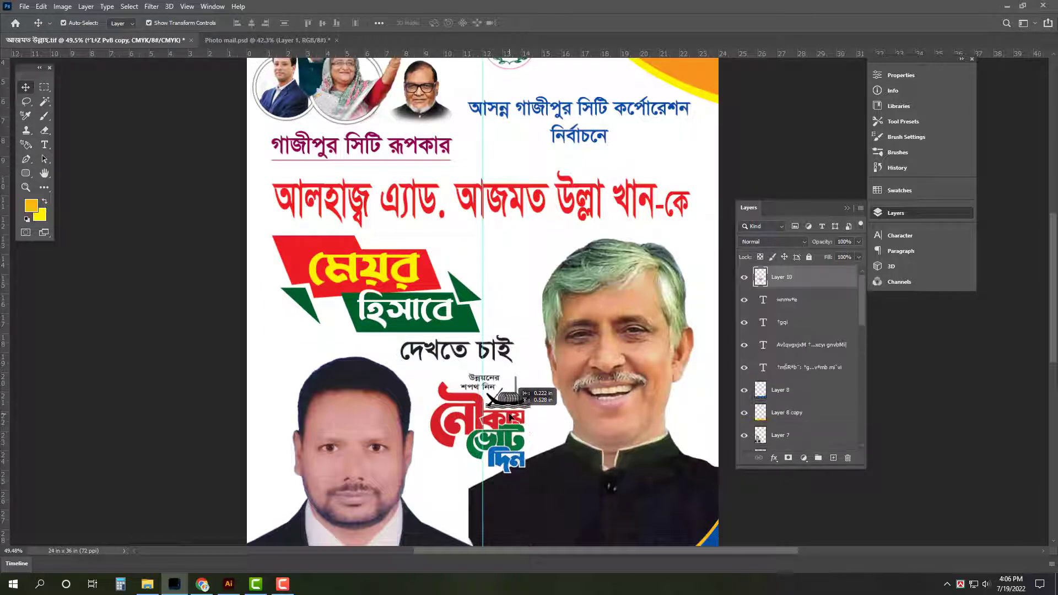
left_click_drag(526, 473, 523, 464)
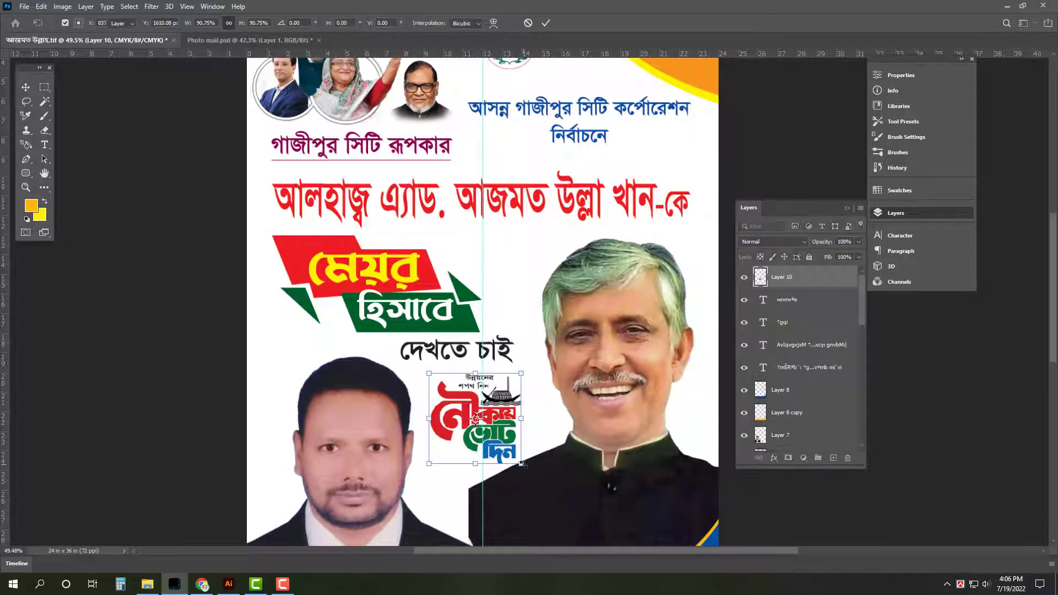
key("Return")
left_click_drag(352, 466, 345, 466)
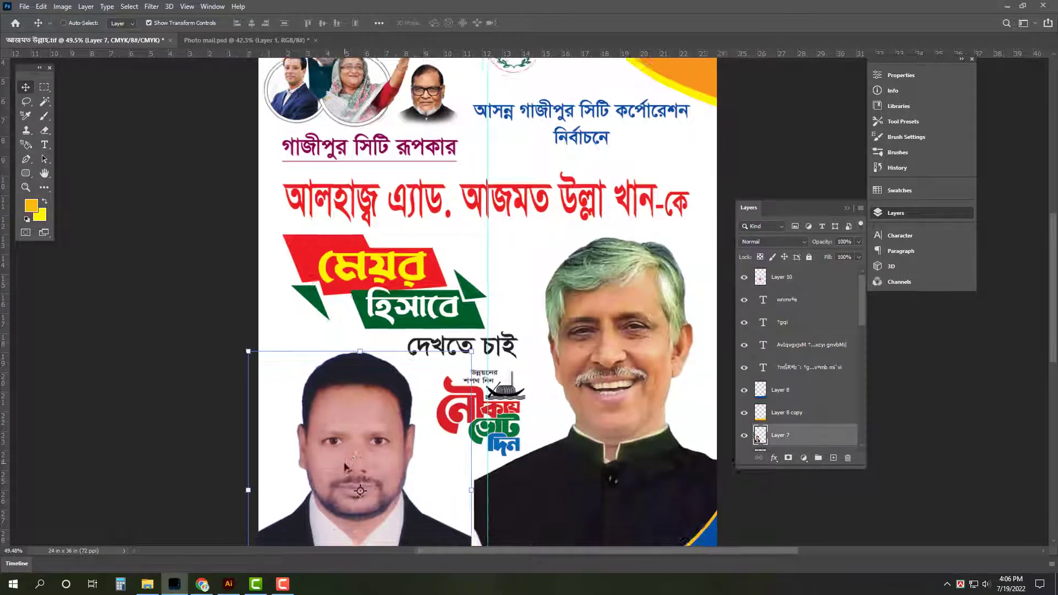
Preview the poster and stretch the left photo slightly wider
key("ctrl+0")
key("Tab")
left_click_drag(672, 495, 764, 501)
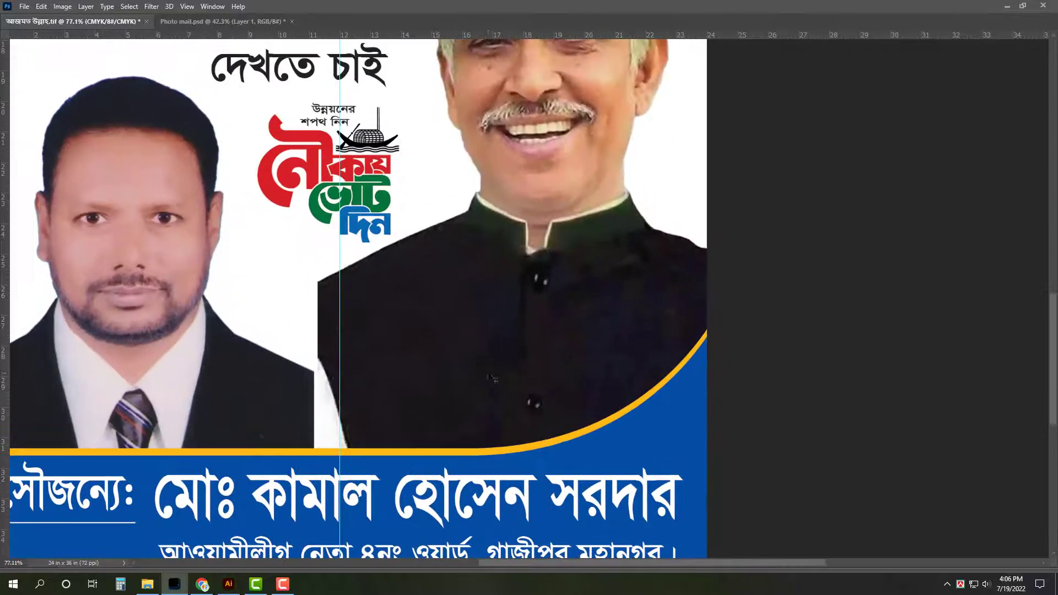
key("Tab")
key("ctrl+minus")
left_click_drag(613, 366, 395, 390)
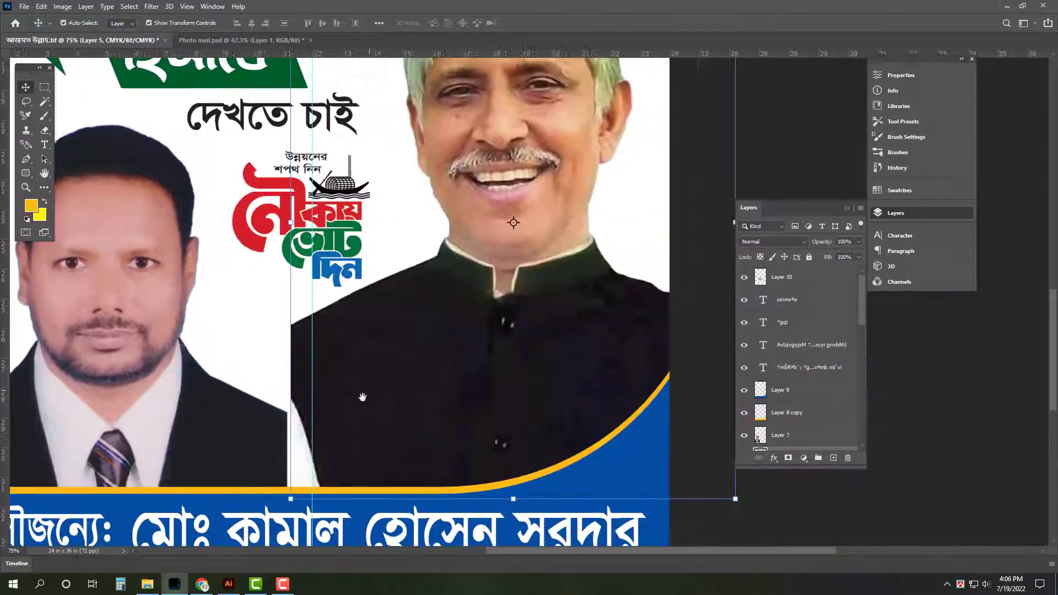
left_click(279, 428, "ctrl")
left_click_drag(288, 338, 292, 339)
key("Return")
Try erasing the left edge of the right man's suit, then undo it
key("Tab")
scroll(660, 188, "down", 2)
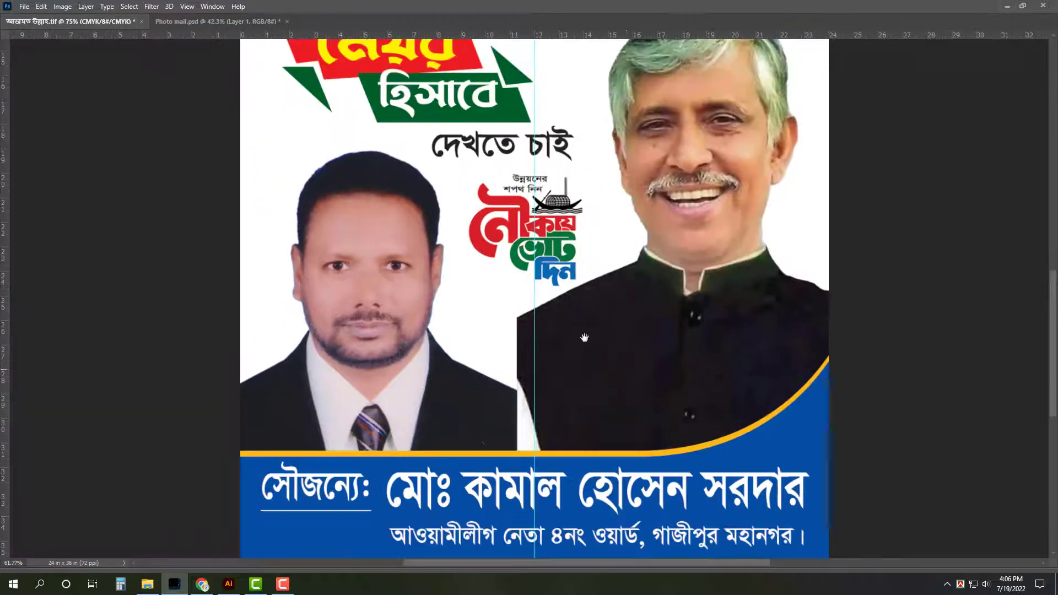
left_click_drag(636, 279, 520, 428)
left_click(610, 452)
key("Tab")
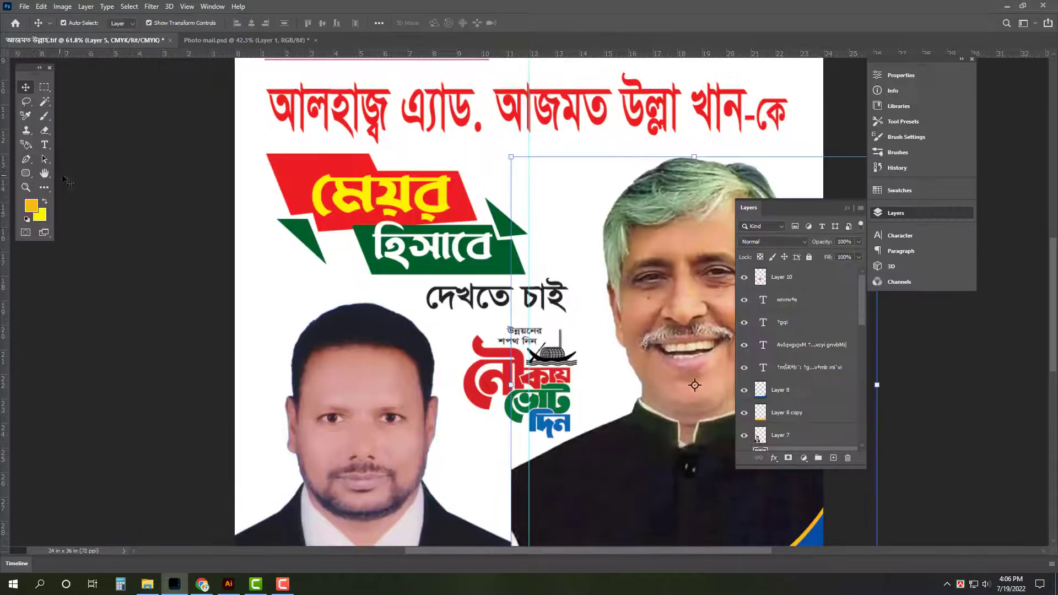
left_click(45, 131)
key("Tab")
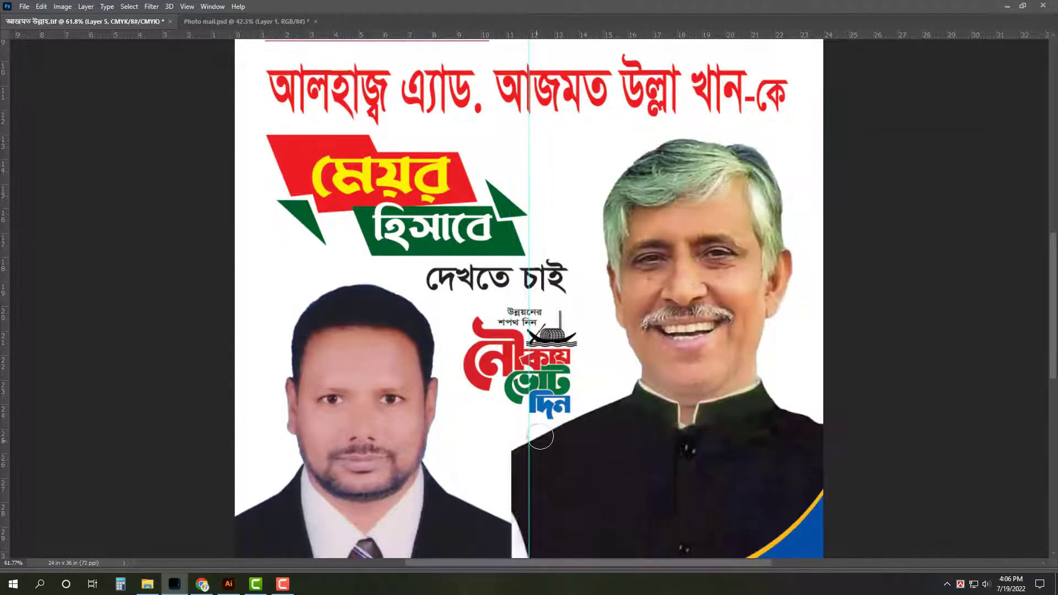
key("bracketright")
key("bracketright")
mouse_move(524, 436)
left_mouse_down()
mouse_move(475, 507)
mouse_move(520, 420)
mouse_move(514, 478)
mouse_move(515, 456)
left_mouse_up()
scroll(515, 456, "down", 2)
key("ctrl+z")
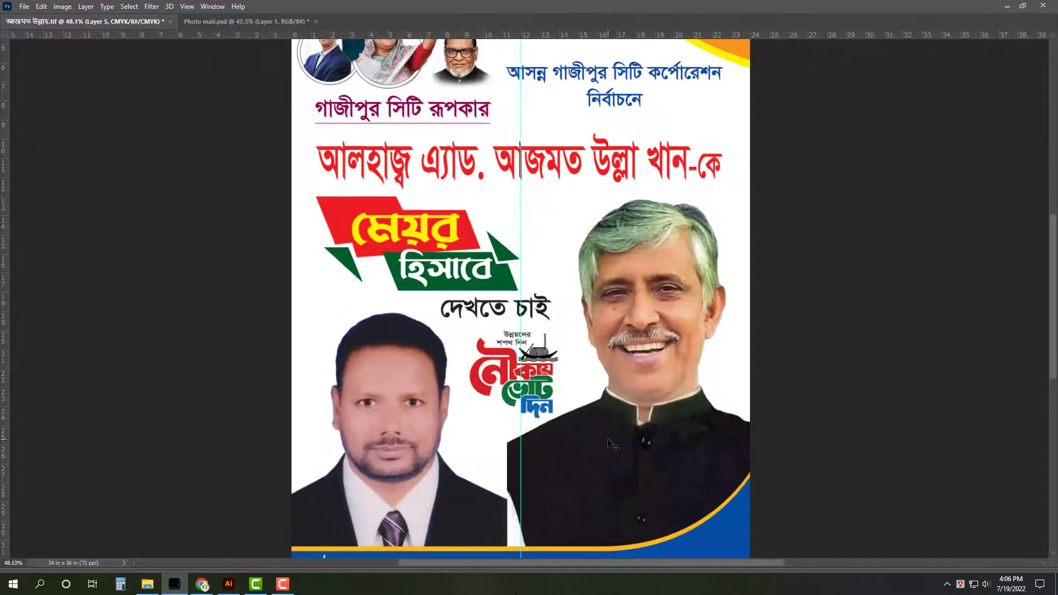
key("v")
Save the poster, then try nudging the purple caption down and undo it
key("ctrl+s")
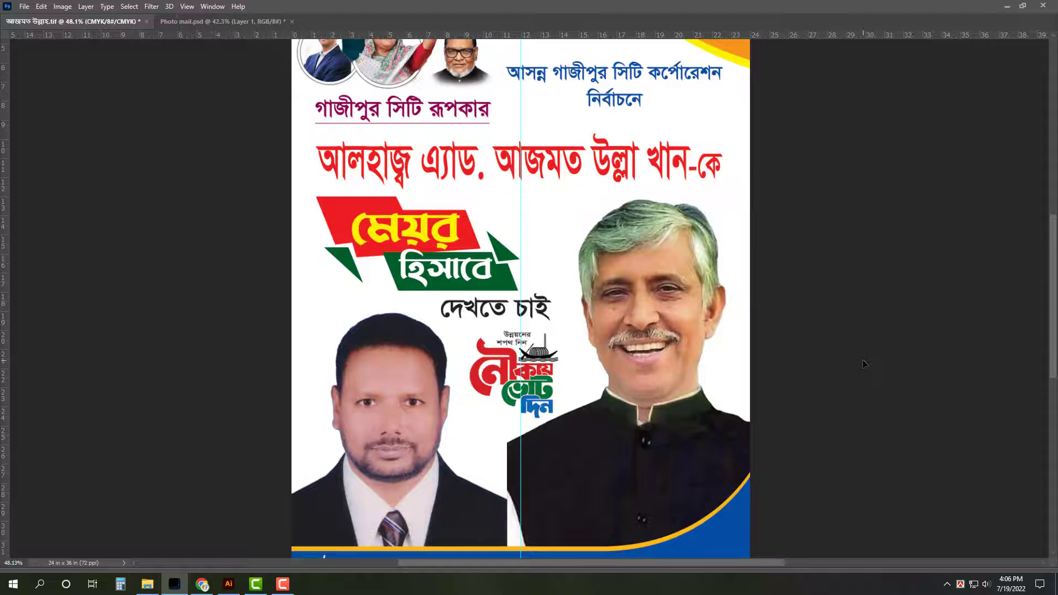
key("ctrl+0")
scroll(612, 132, "up", 4)
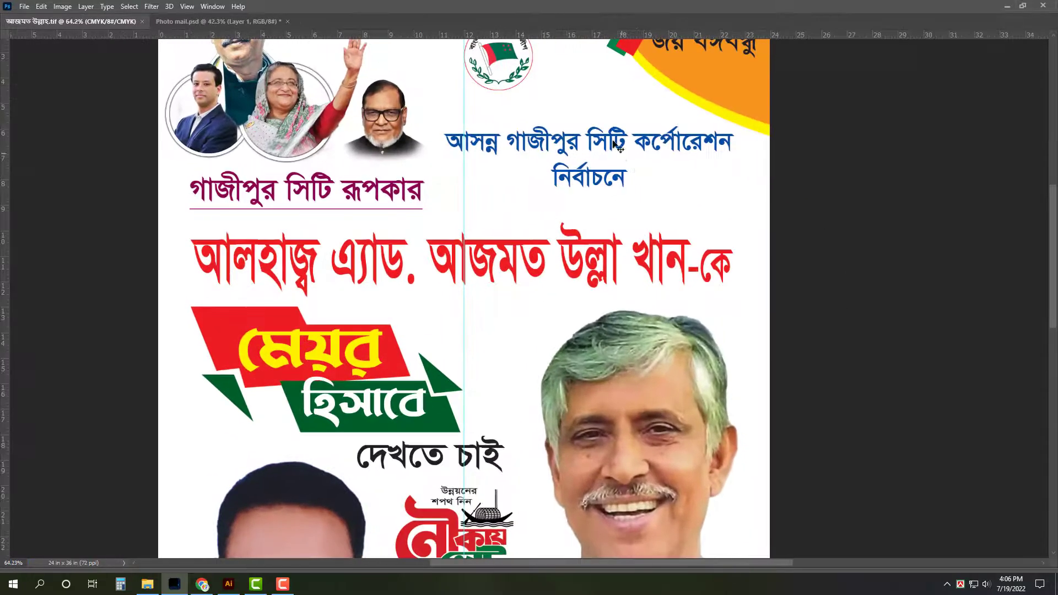
left_click(619, 187)
left_click_drag(619, 187, 619, 205)
key("Tab")
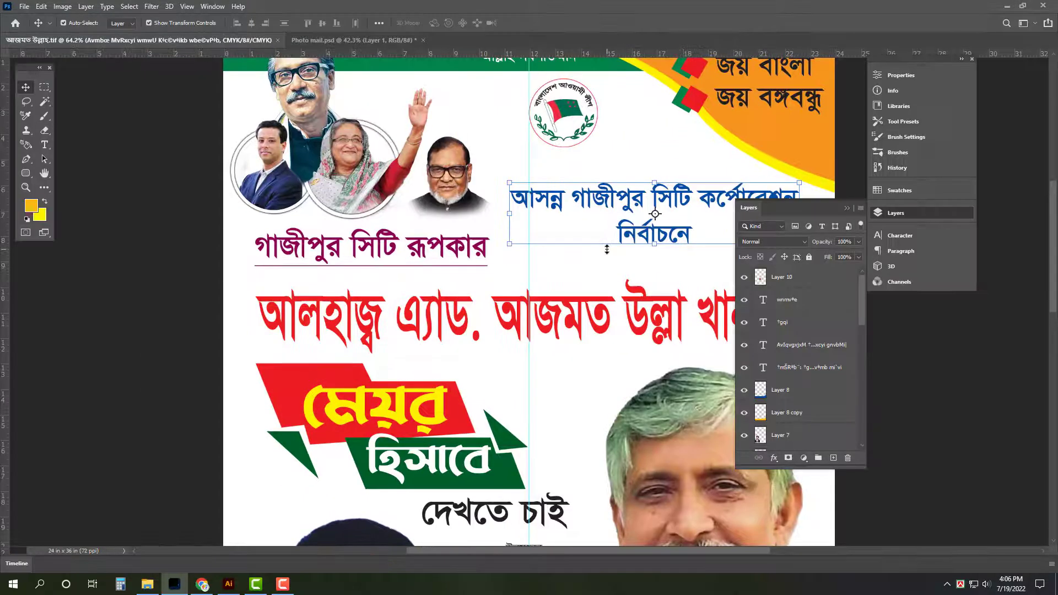
key("Tab")
left_click_drag(412, 230, 411, 237)
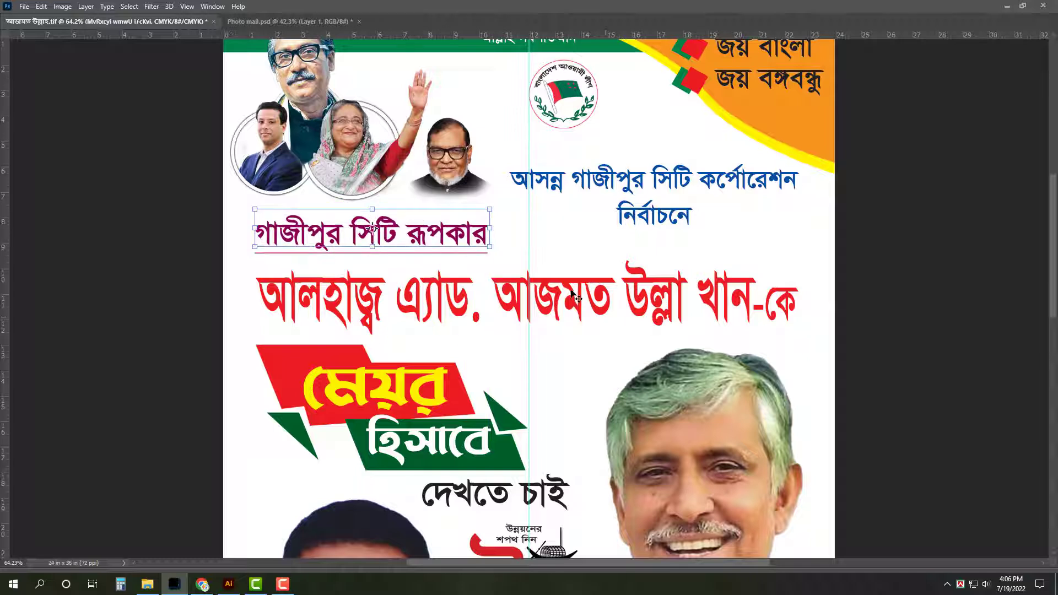
key("ctrl+z")
Stretch the red candidate-name headline slightly taller
left_click(551, 294)
key("ctrl+t")
left_click_drag(529, 262, 528, 246)
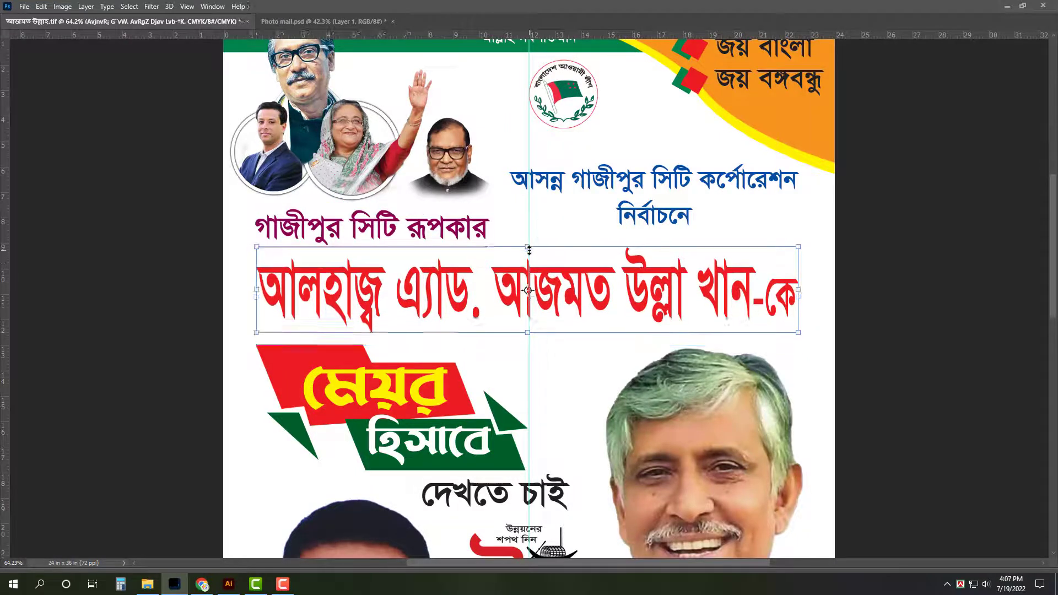
key("Tab")
left_click(695, 200)
left_click_drag(662, 218, 452, 230)
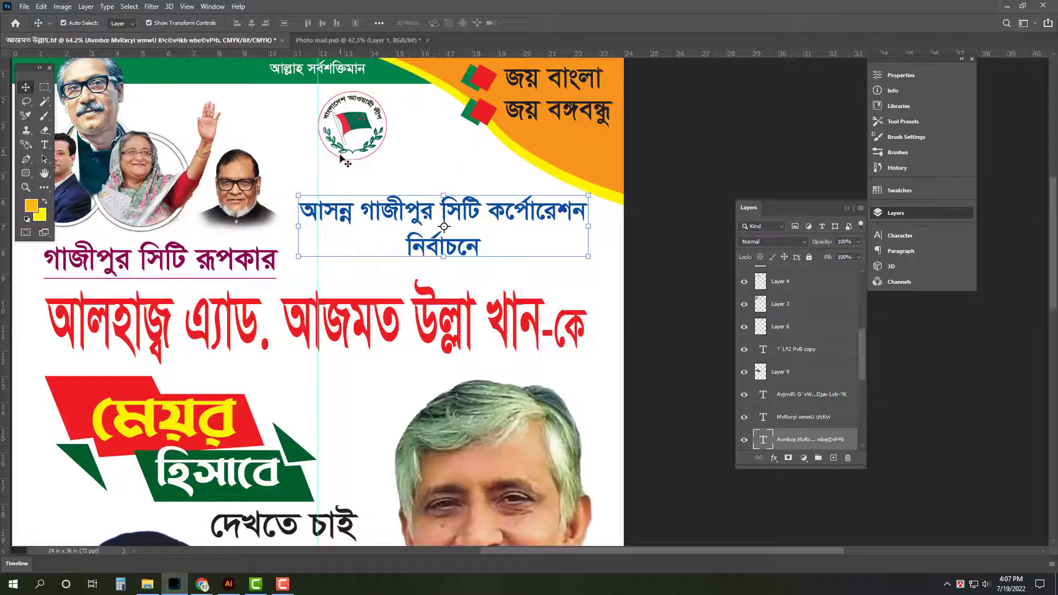
Add a drop shadow at 55% opacity to the blue election subheading
double_click(854, 443)
left_click(676, 355)
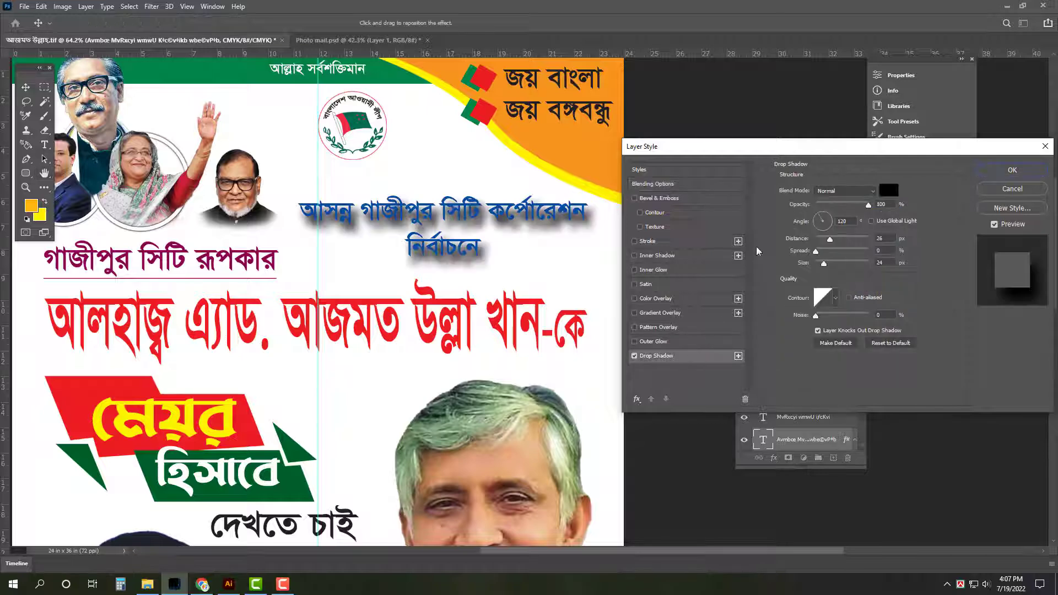
key("Escape")
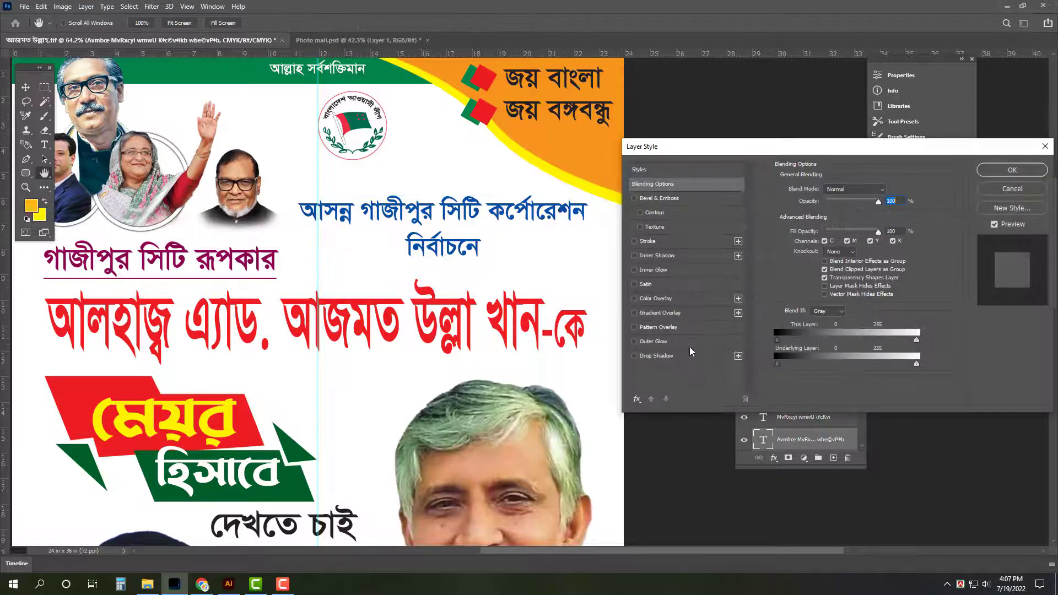
left_click(682, 357)
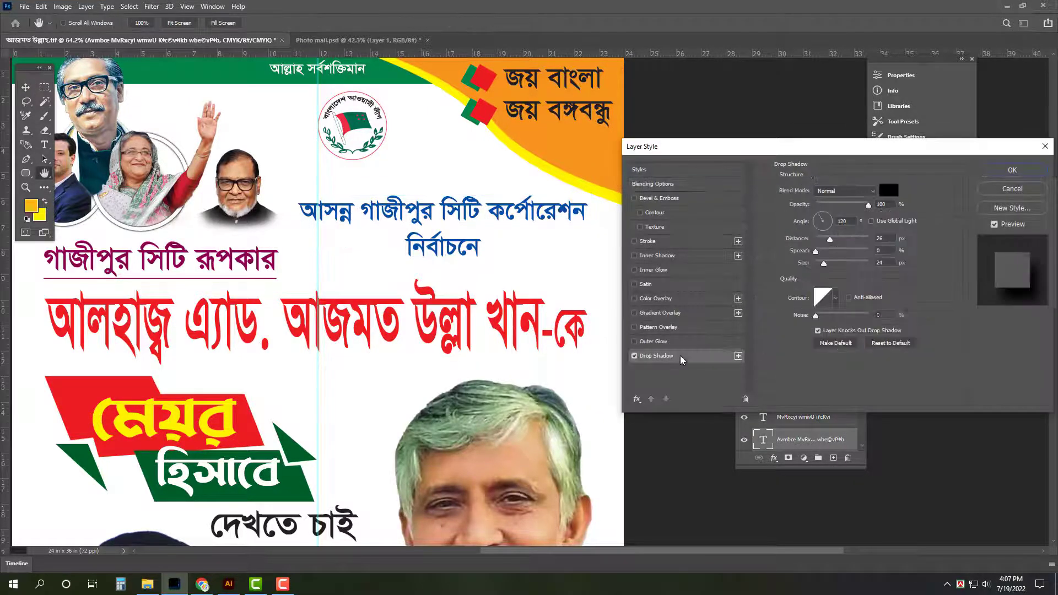
left_click(869, 205)
type("55")
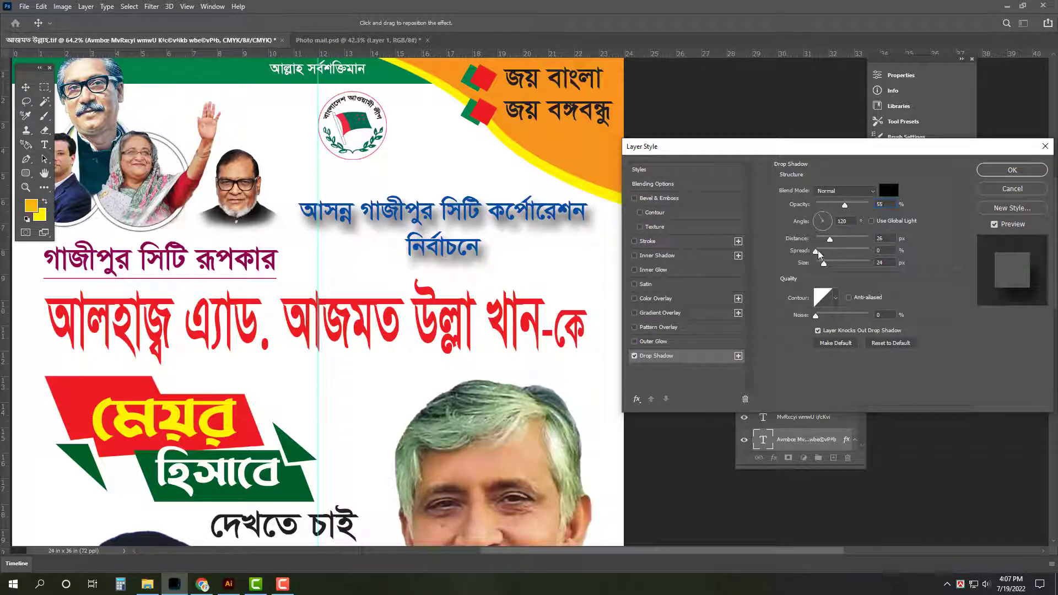
left_click(821, 239)
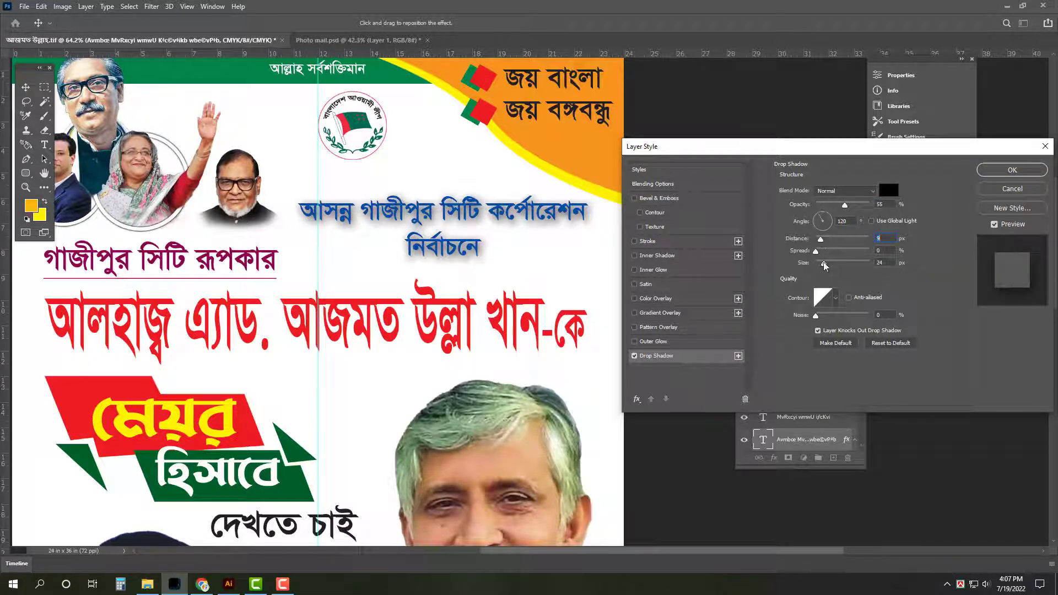
Add a white 5 px stroke outline to the subheading
left_click(674, 242)
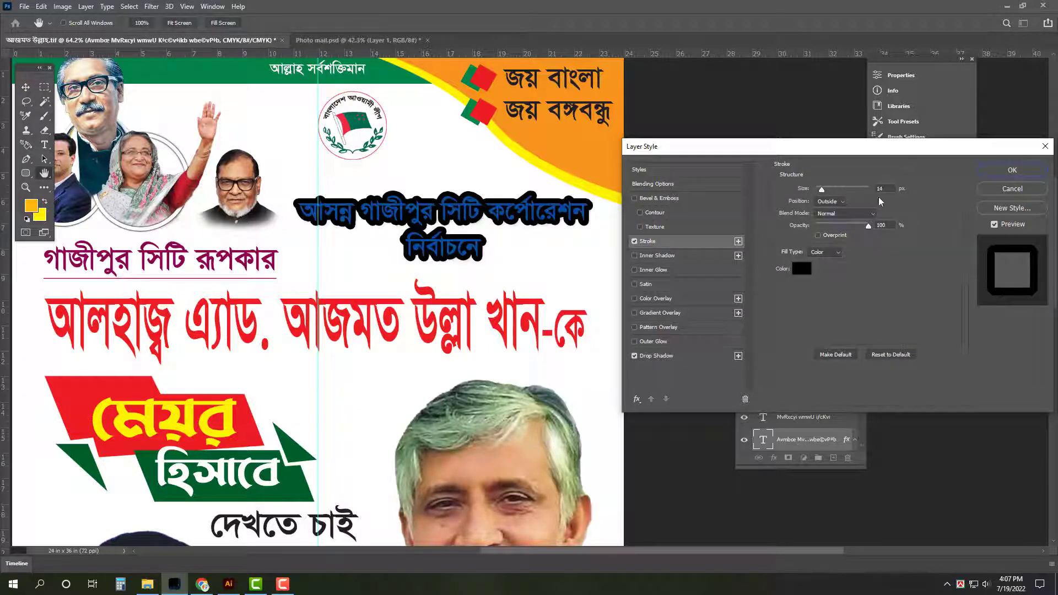
left_click(805, 275)
left_click(452, 219)
left_click(699, 213)
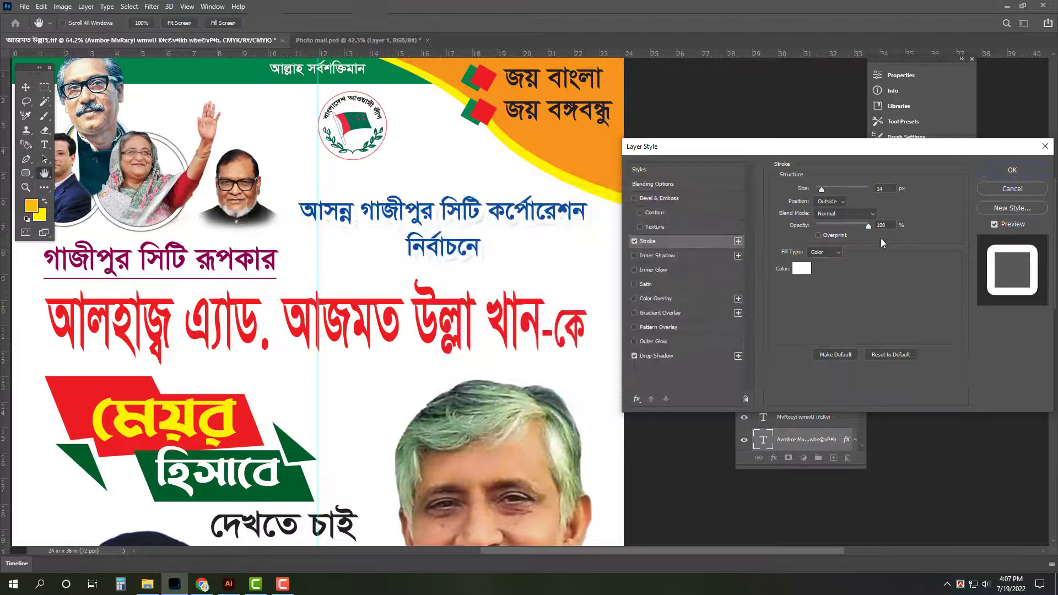
type("5")
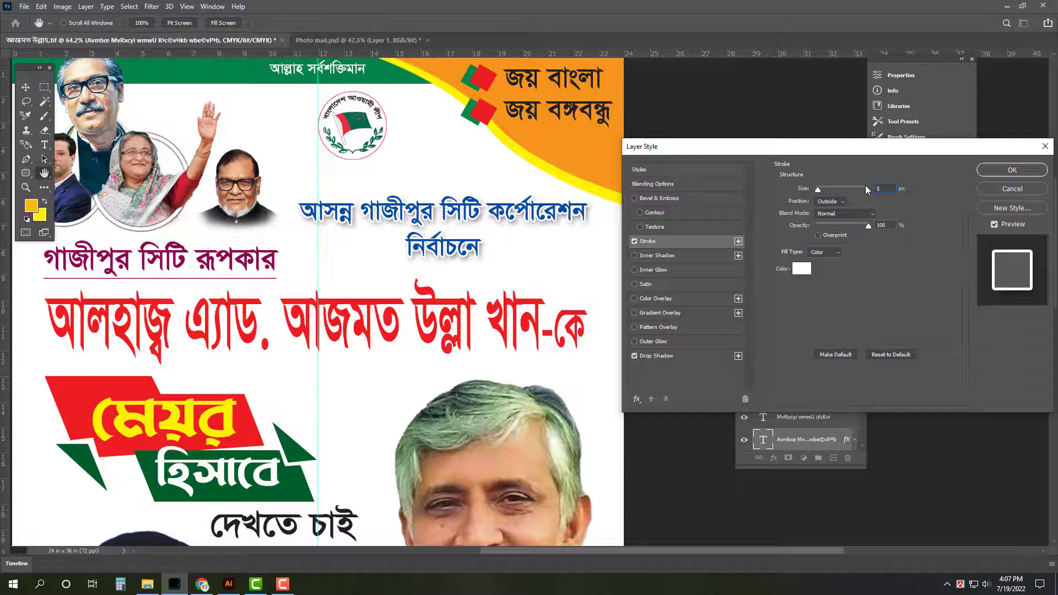
Set the drop shadow size to 55 and apply the layer styles
left_click(692, 356)
double_click(881, 263)
type("5")
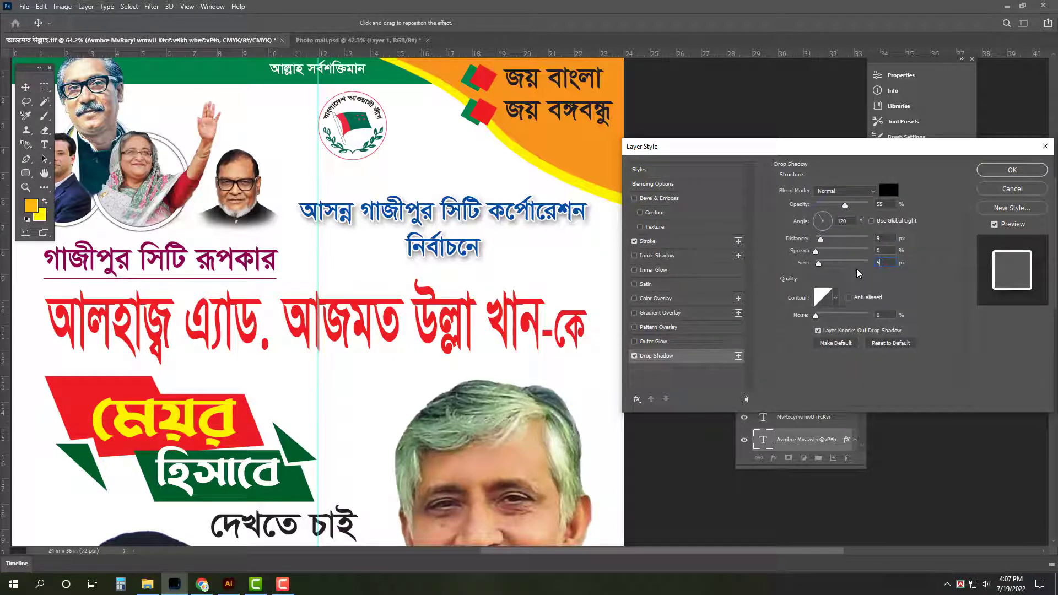
type("5")
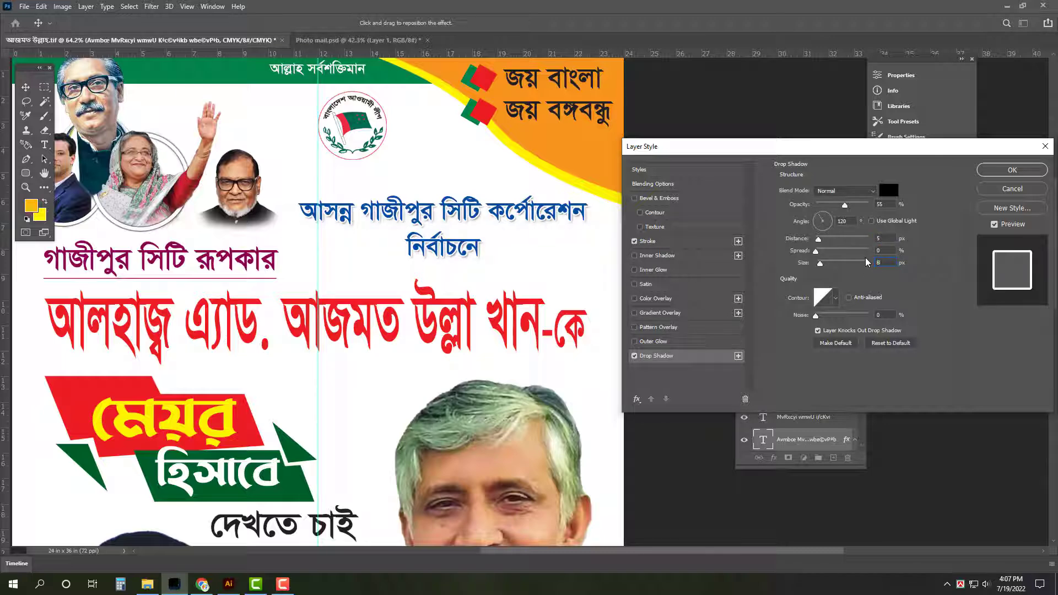
key("Return")
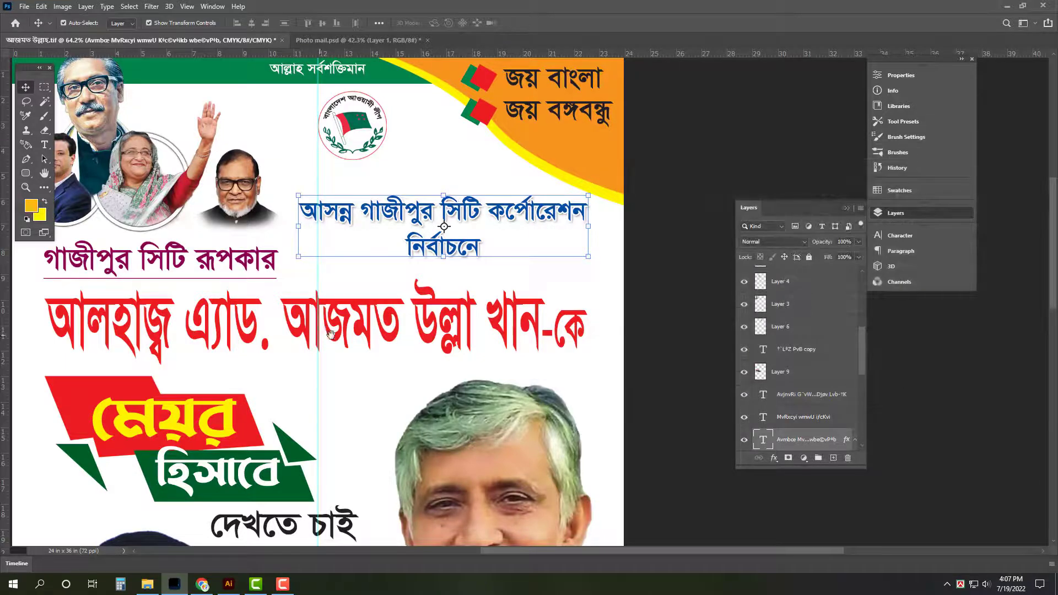
Copy the subheading's style onto the purple caption, red headline, দেখতে চাই and boat logo
left_click_drag(331, 334, 512, 249)
right_click(837, 451)
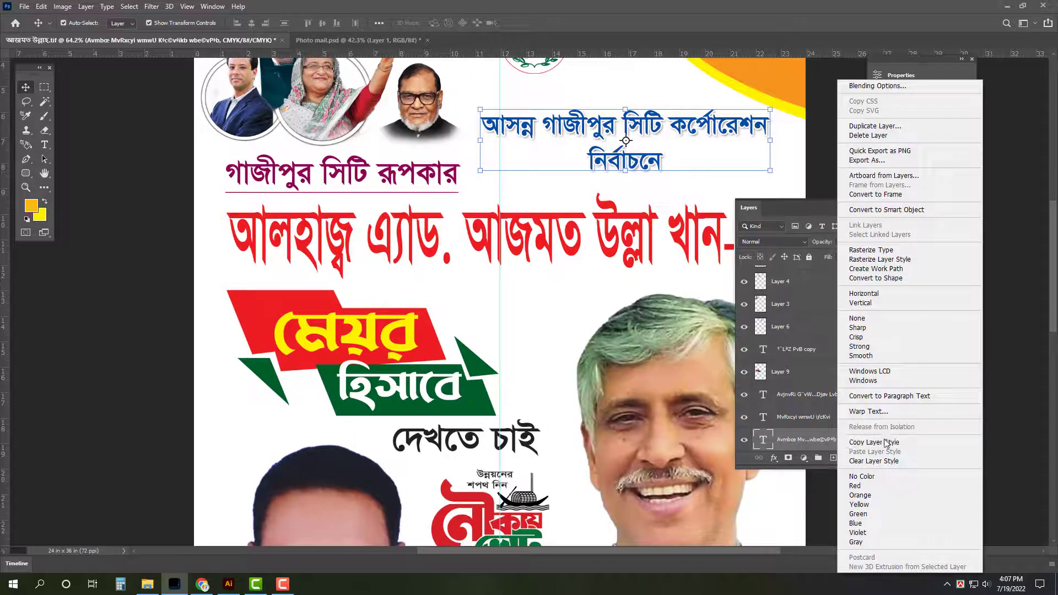
left_click(342, 218)
left_click(361, 187)
left_click(381, 232, "shift")
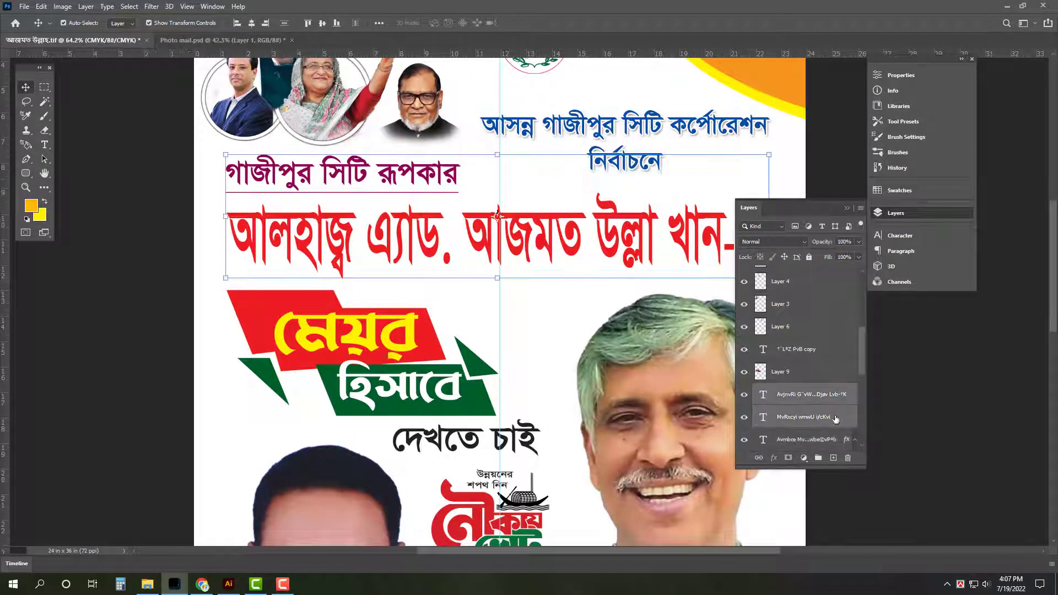
left_click_drag(521, 447, 506, 385)
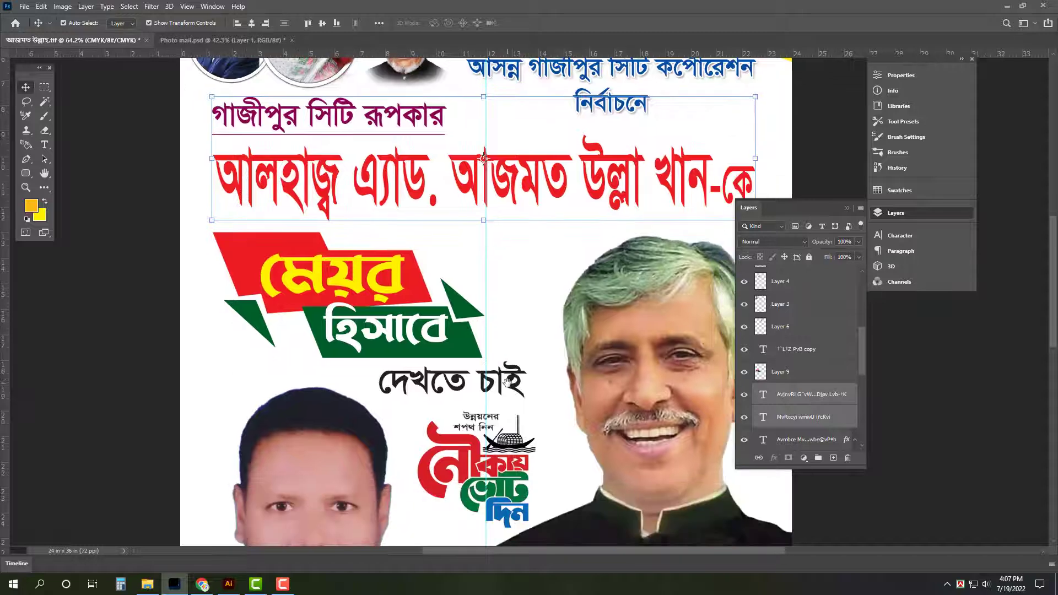
left_click(506, 385, "shift")
left_click(492, 470, "shift")
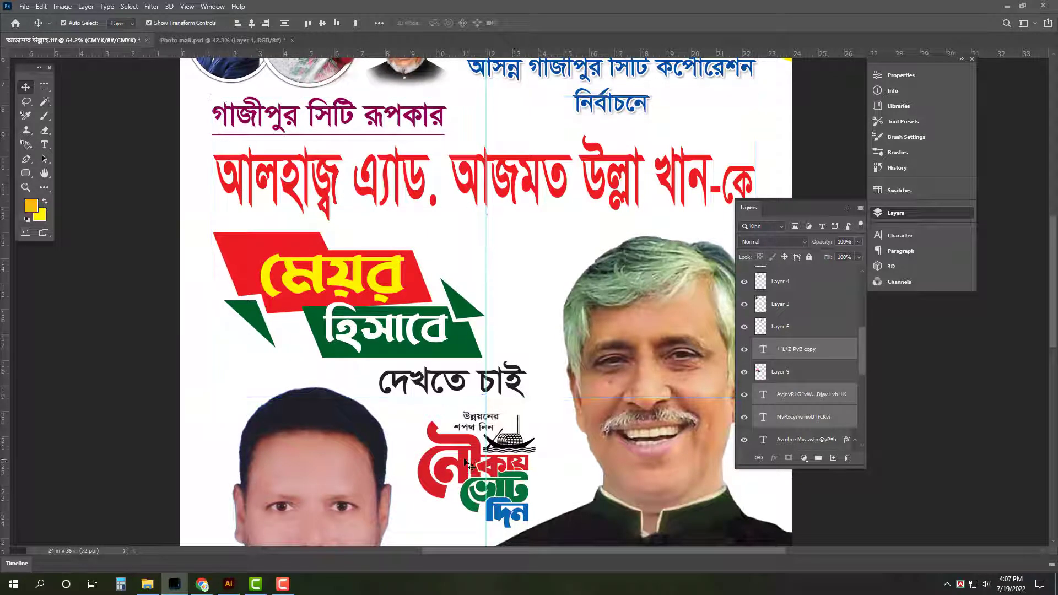
right_click(830, 357)
left_click(870, 451)
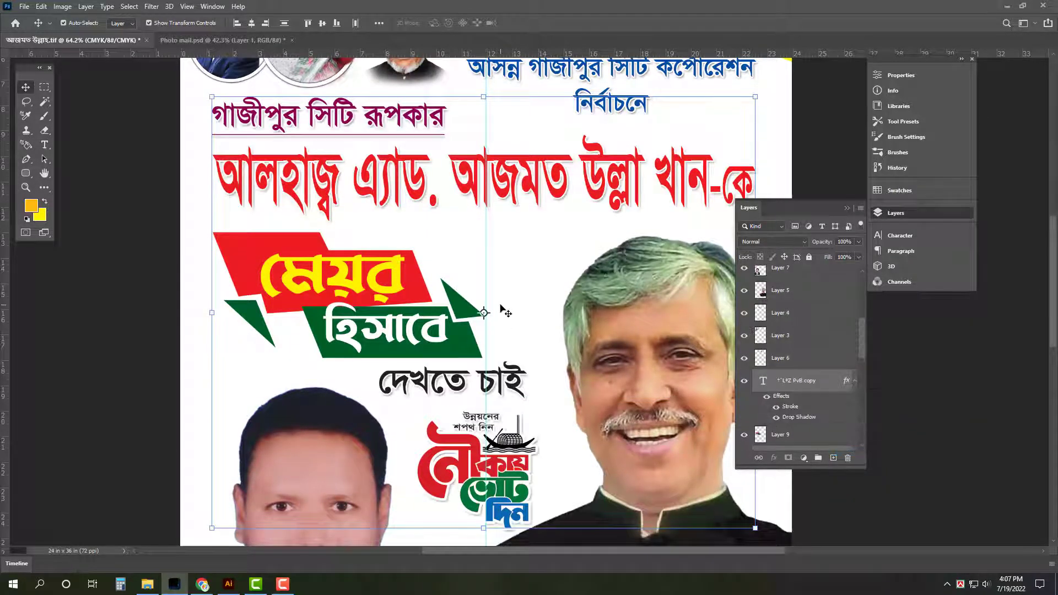
Paste the same outline and shadow onto the মেয়র হিসাবে banner, then select the red headline
left_click(471, 321)
right_click(830, 435)
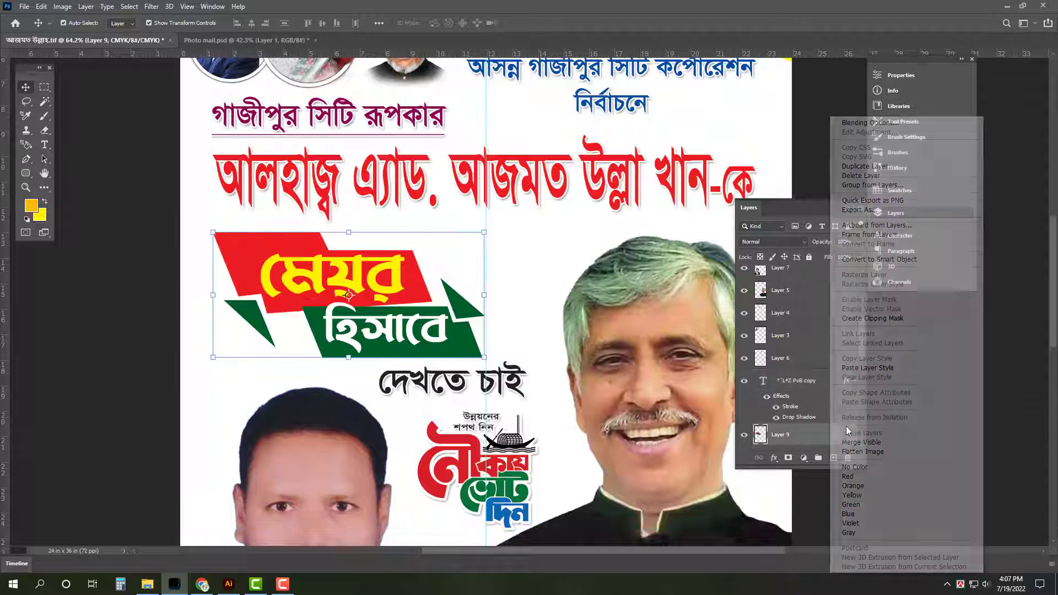
left_click(867, 369)
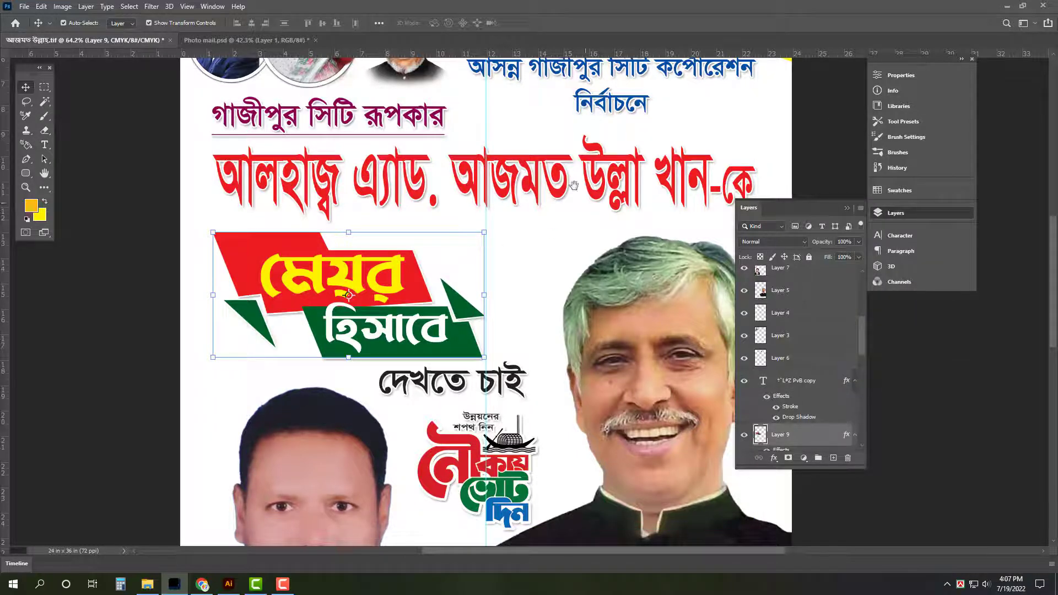
scroll(474, 248, "up", 2)
left_click(485, 224)
scroll(486, 224, "up", 1)
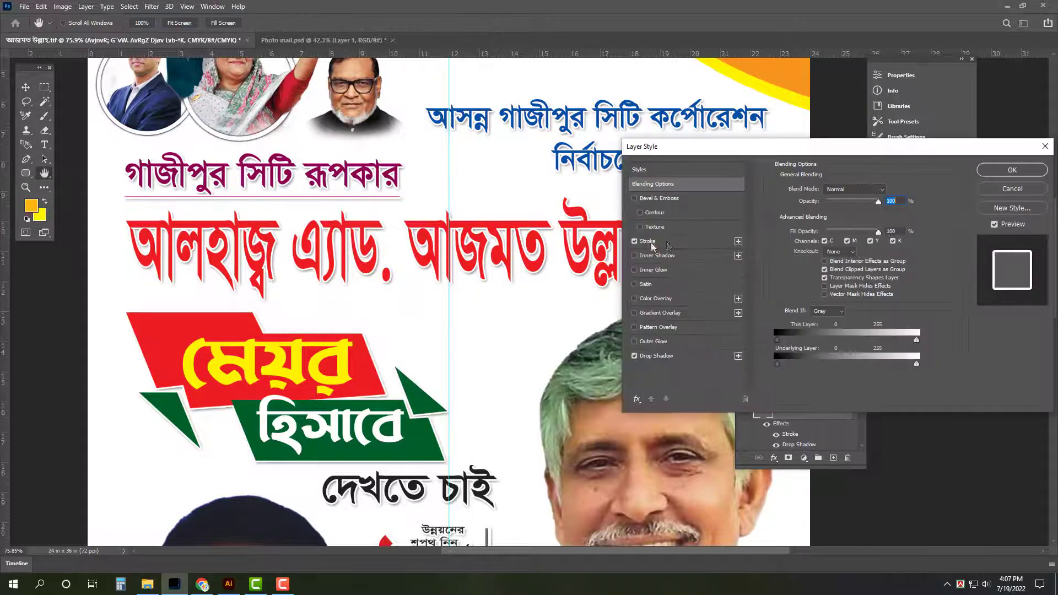
Adjust the headline's outline and drop shadow distance, then select the 6 px stroke size
left_click(654, 243)
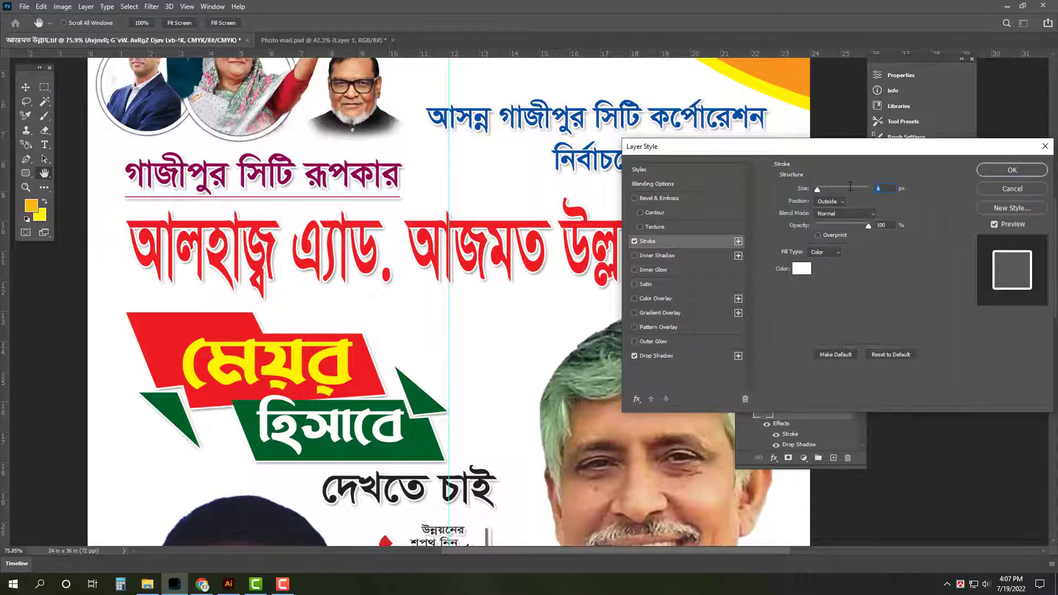
type("8")
type("6")
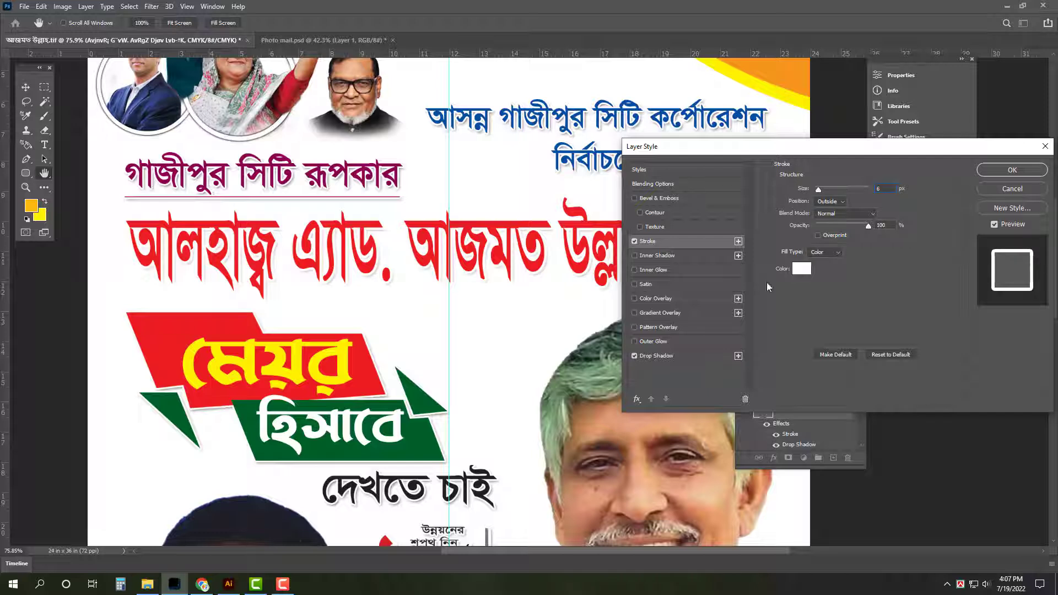
left_click(699, 359)
left_click_drag(820, 239, 823, 267)
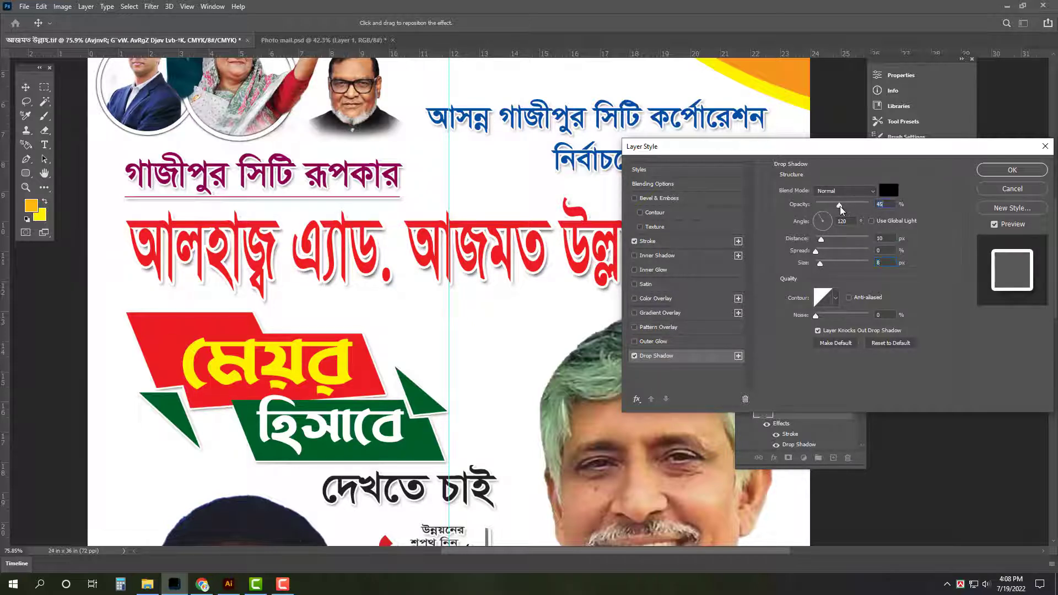
left_click(676, 247)
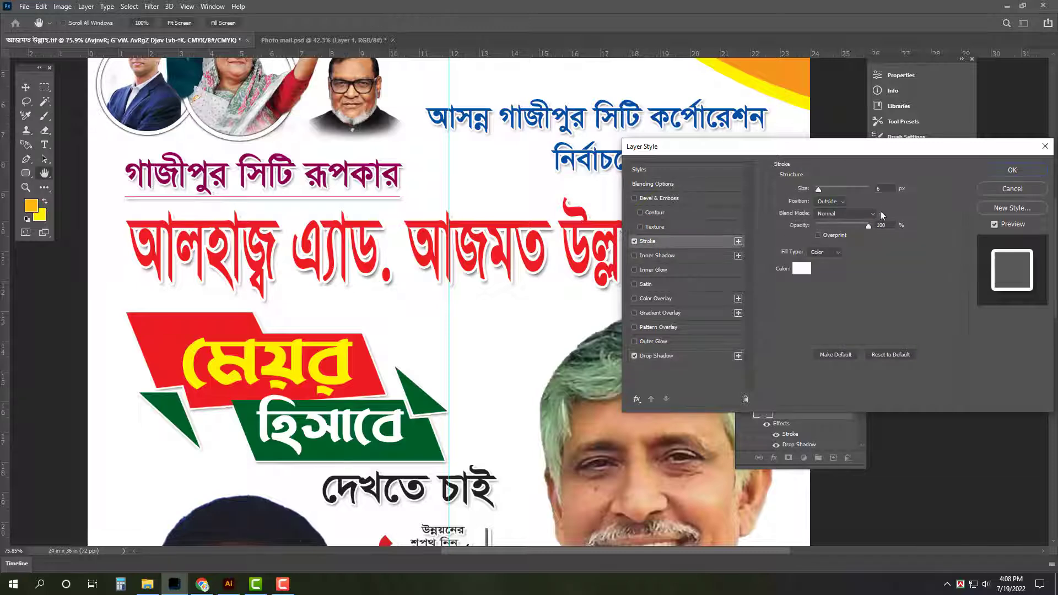
left_click_drag(872, 189, 856, 189)
Set the headline's stroke size to 4 px and confirm
type("4")
key("Return")
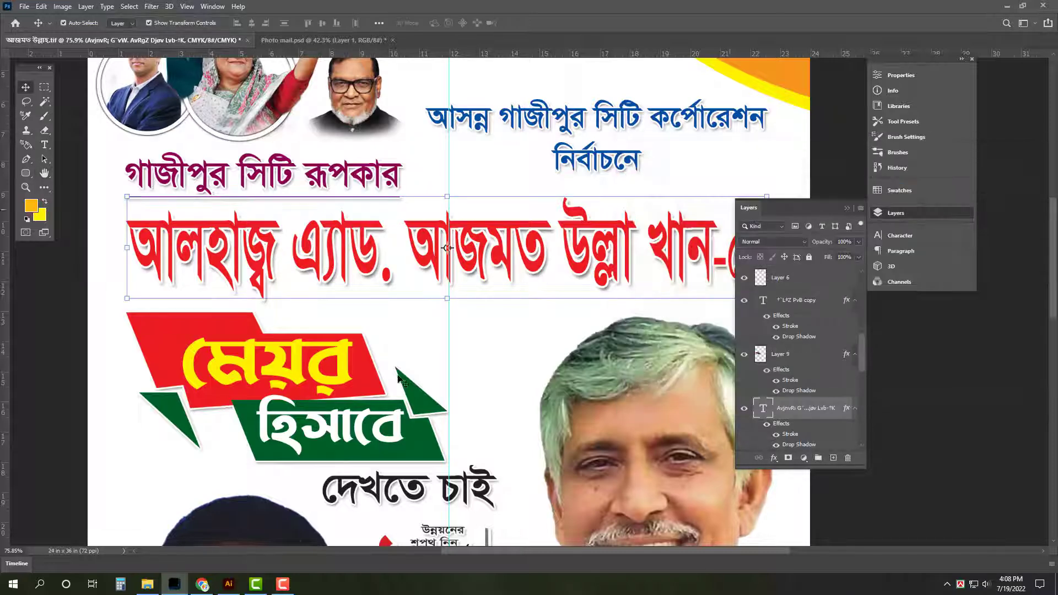
left_click_drag(437, 373, 446, 285)
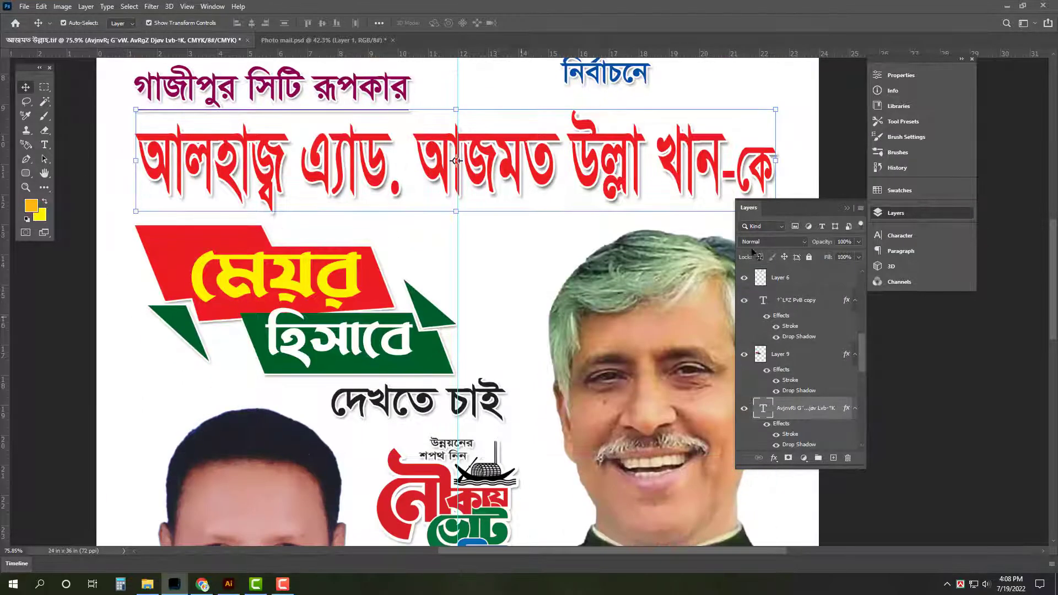
Copy the headline's layer style and paste it onto the banner, Layer 9
right_click(837, 412)
left_click(893, 444)
left_click(794, 354)
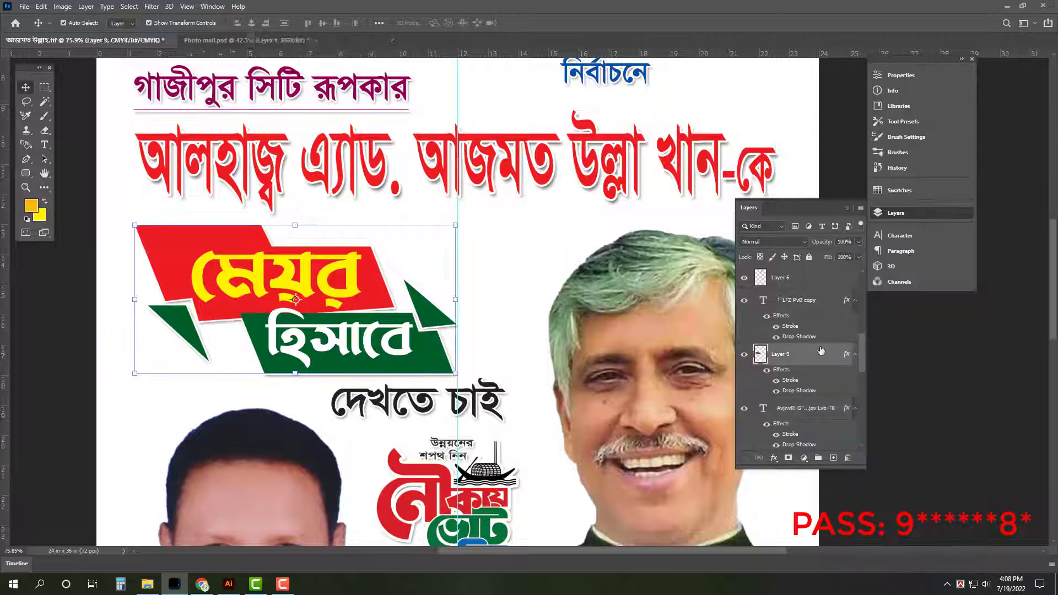
right_click(821, 351)
left_click(858, 369)
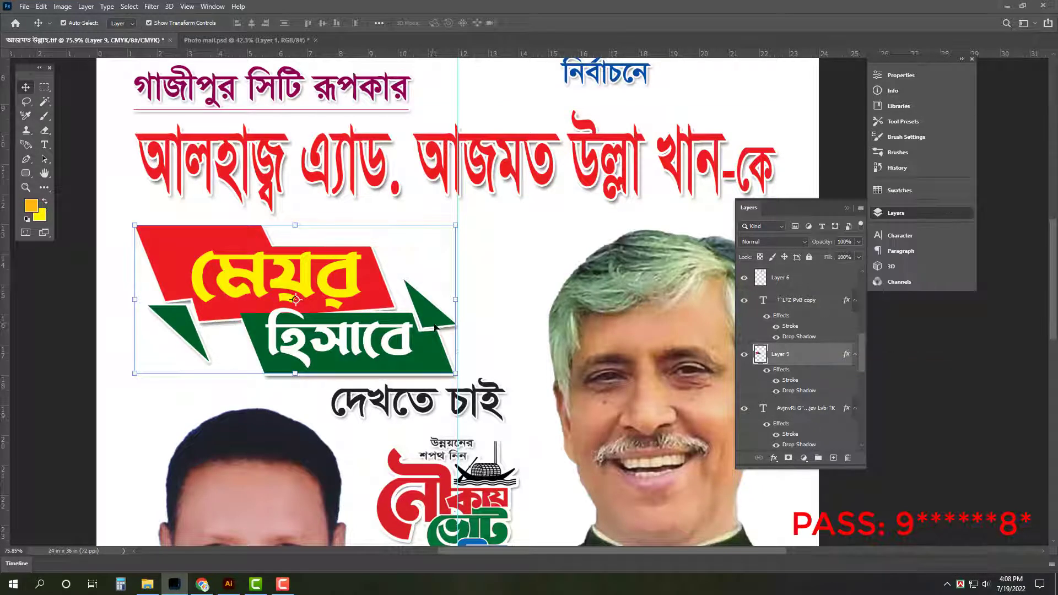
Paste the headline's layer style onto the boat-vote logo layer
left_click_drag(518, 404, 498, 315)
left_click(474, 456)
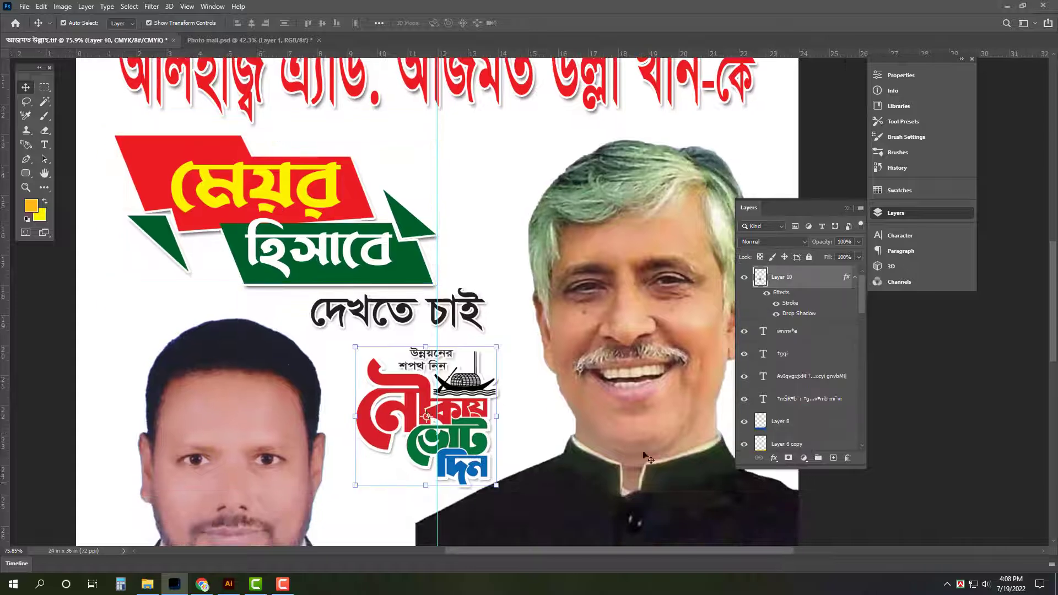
right_click(832, 285)
left_click(886, 375)
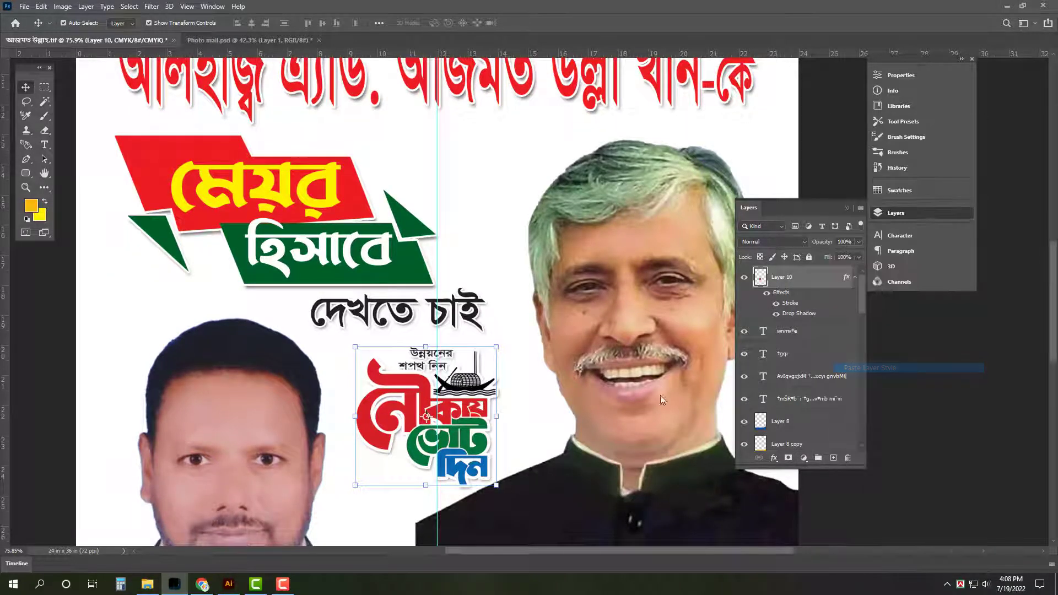
left_click(908, 455, "ctrl")
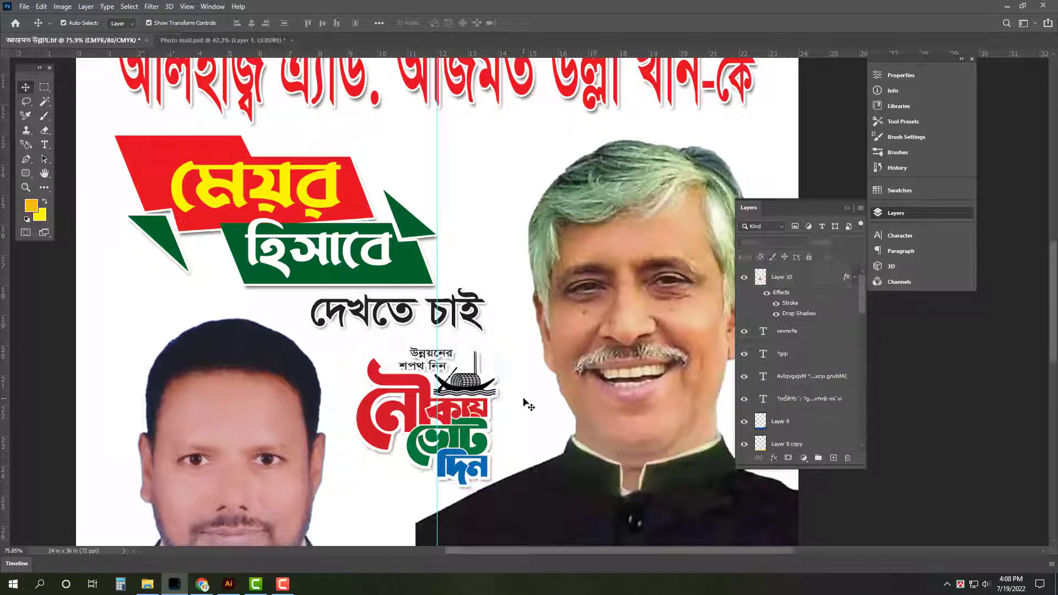
Hide the guide, fit the poster, and lower the headline drop shadow's opacity
key("ctrl+h")
key("ctrl+0")
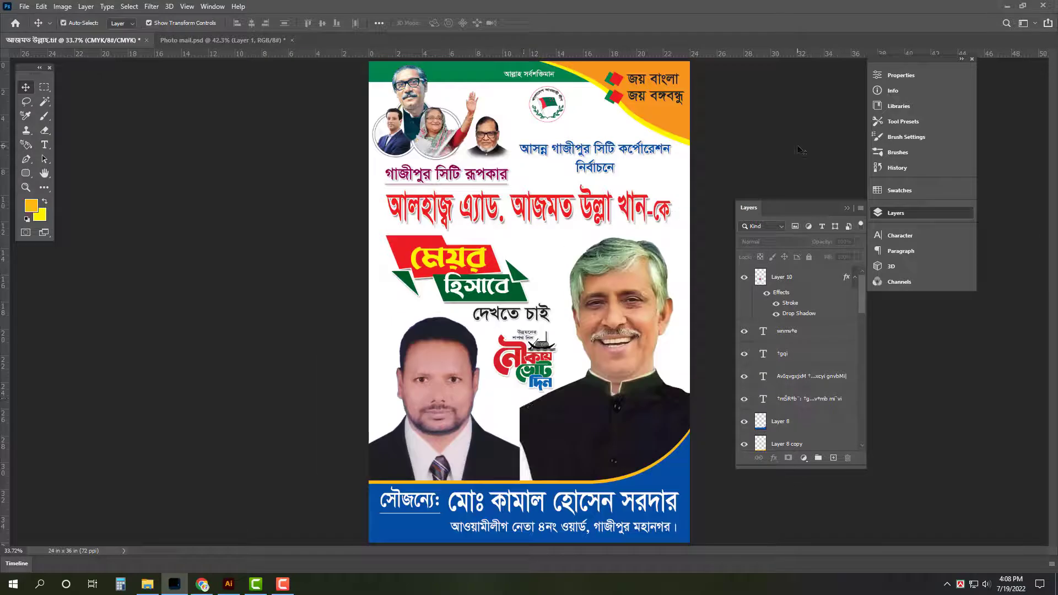
left_click(572, 225)
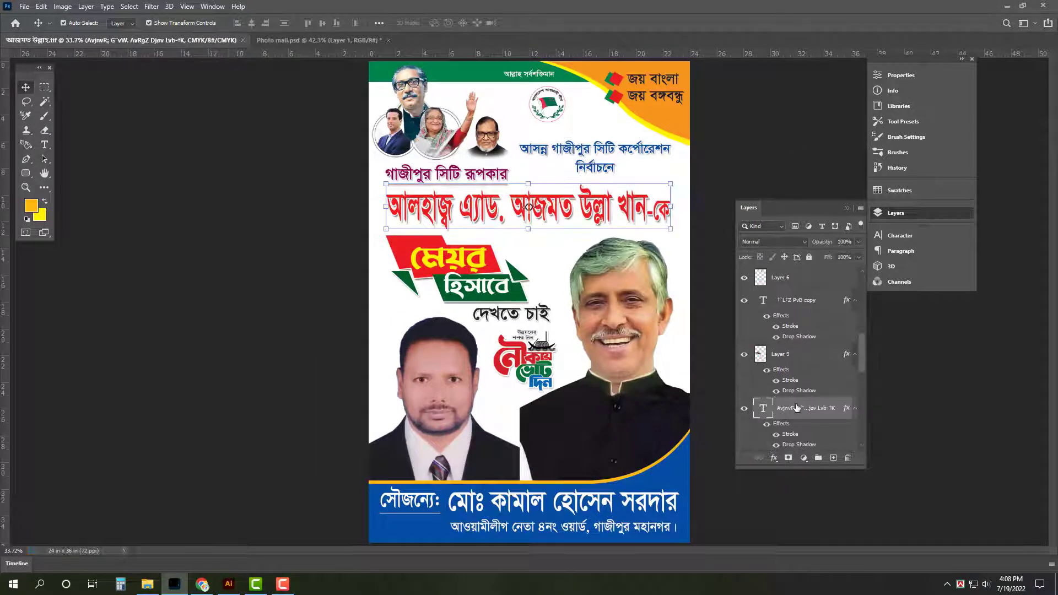
double_click(843, 408)
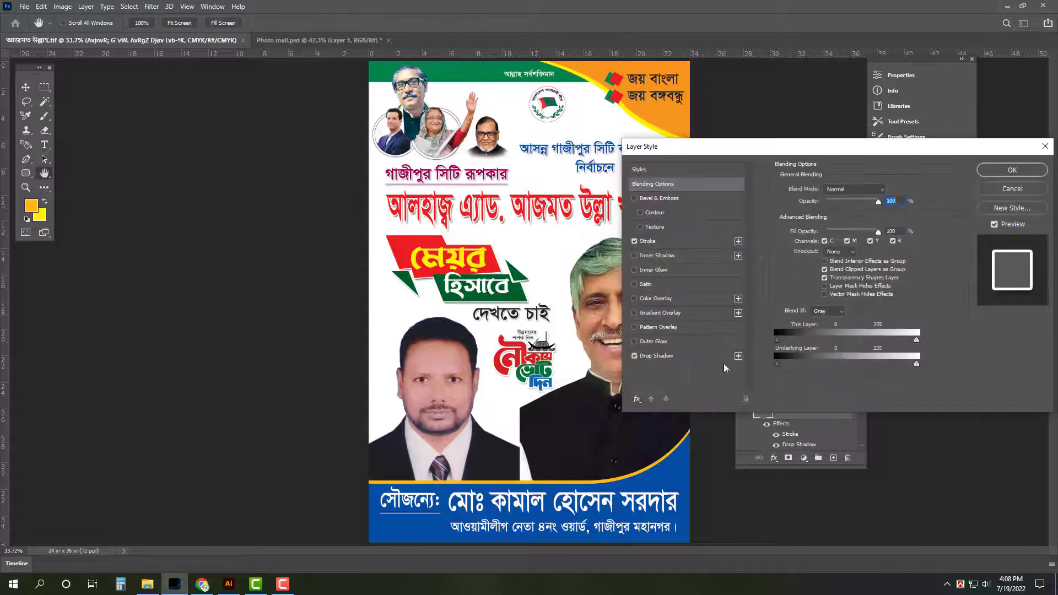
left_click(689, 358)
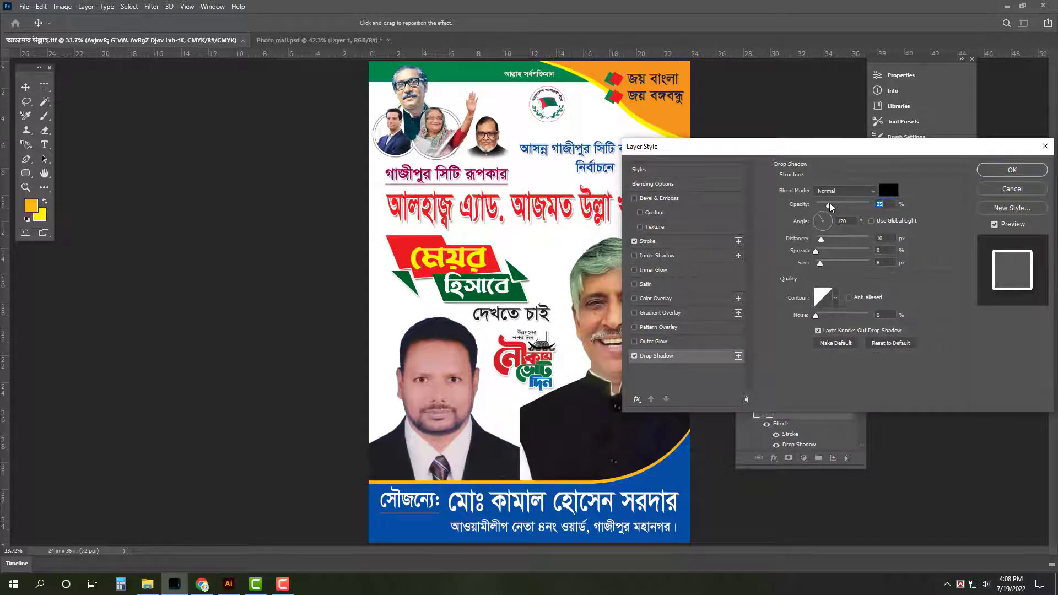
left_click_drag(832, 206, 825, 205)
key("Return")
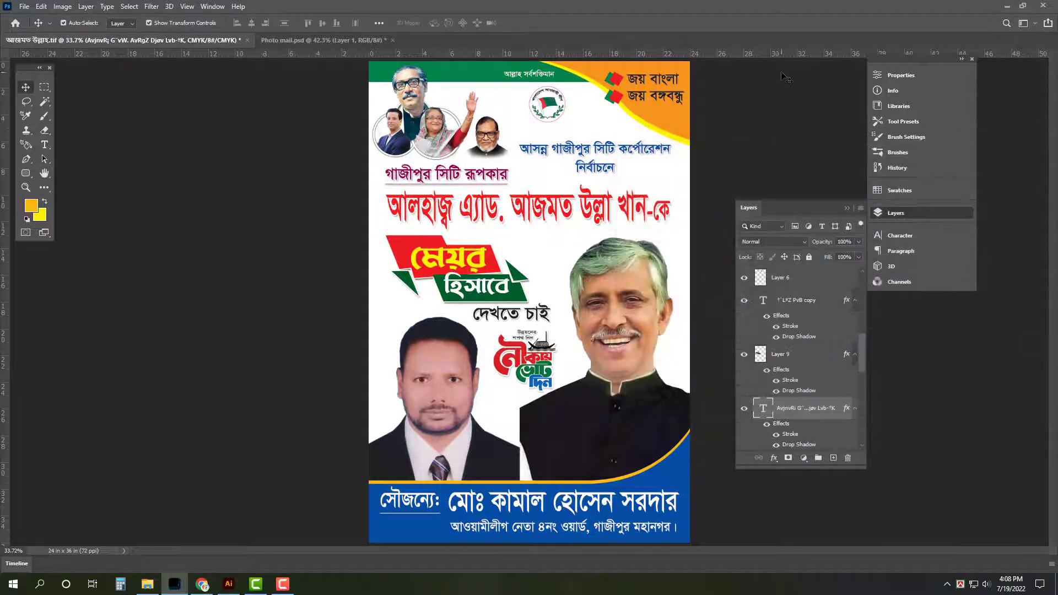
Deselect the headline, save the poster and hide all panels
left_click(784, 76)
key("ctrl+s")
key("Tab")
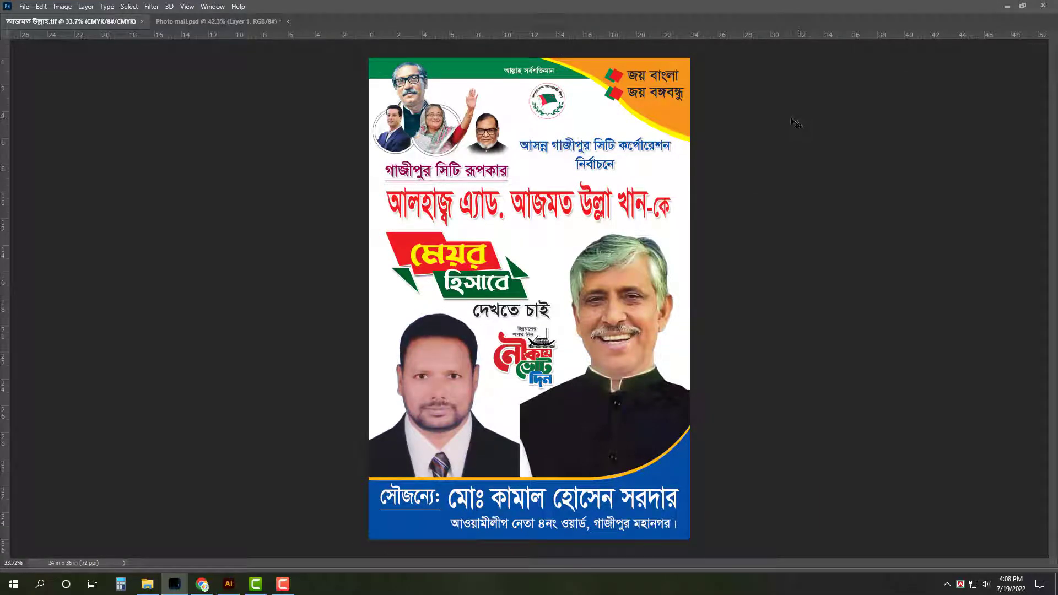
left_click(147, 584)
Browse to All Design (G:) > Background > Desings and drag the green blurry-lights JPG into Photoshop
left_click(32, 234)
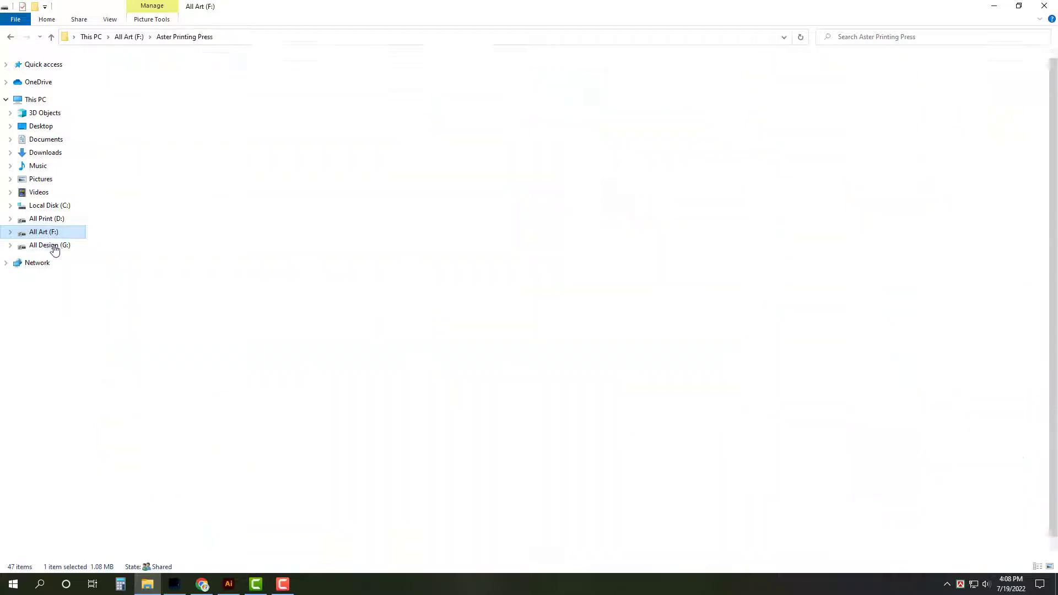
left_click(50, 246)
double_click(313, 134)
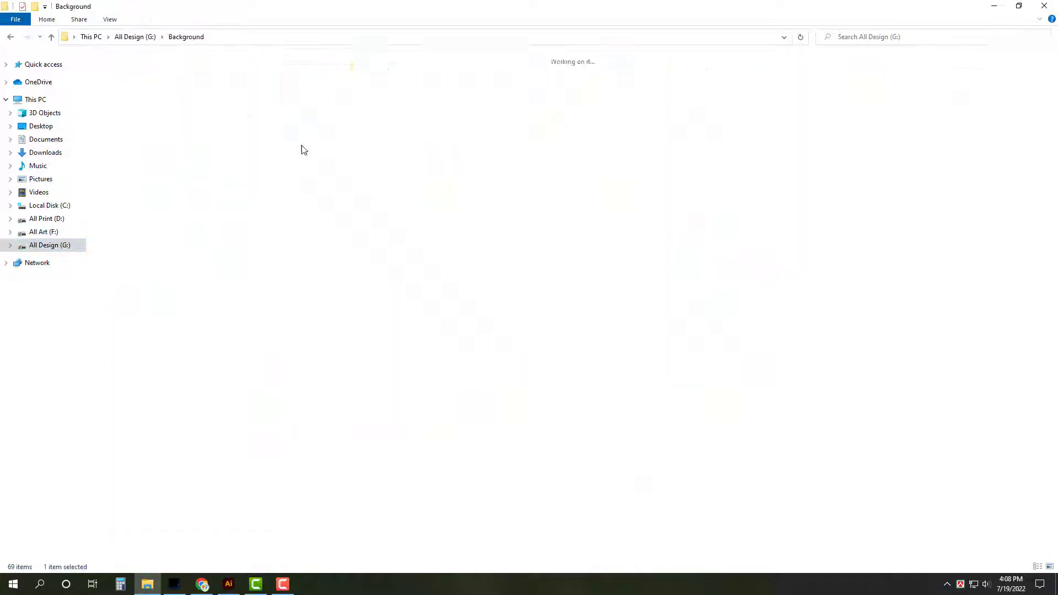
left_click(370, 105)
double_click(369, 105)
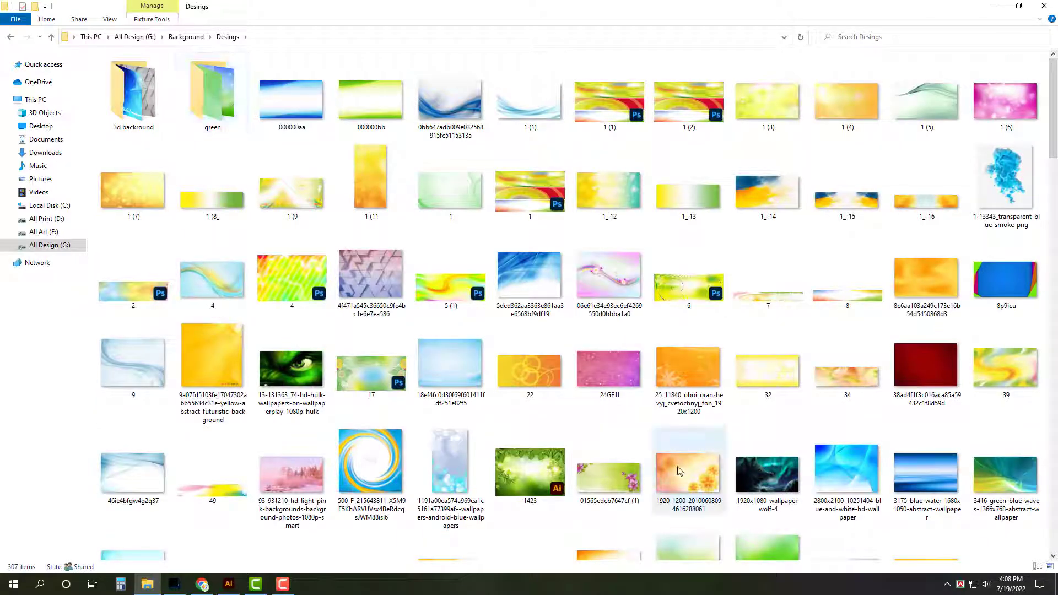
scroll(694, 475, "down", 5)
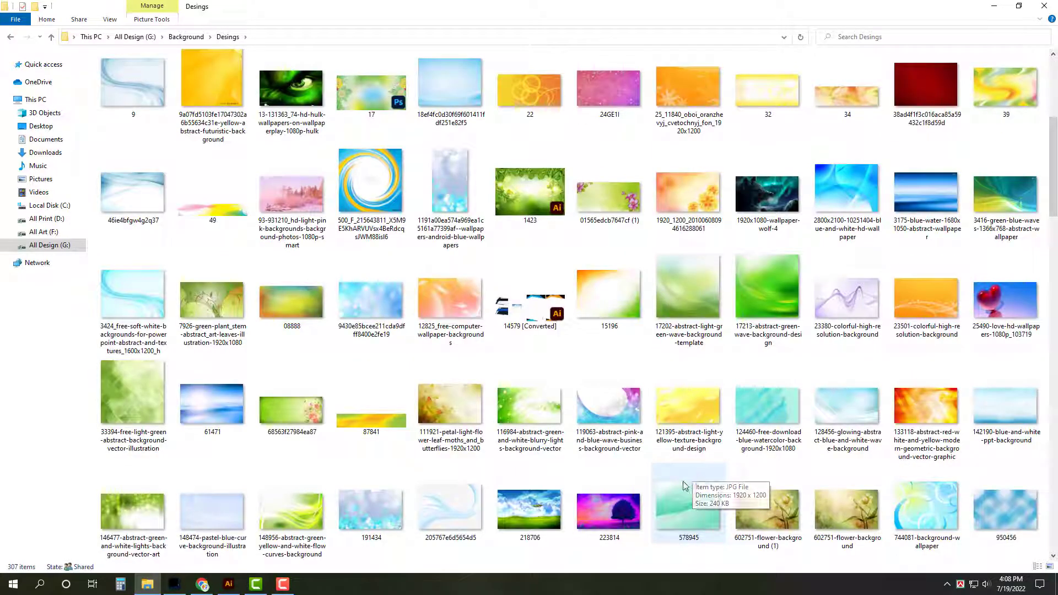
left_click_drag(694, 477, 546, 449)
left_click(548, 449)
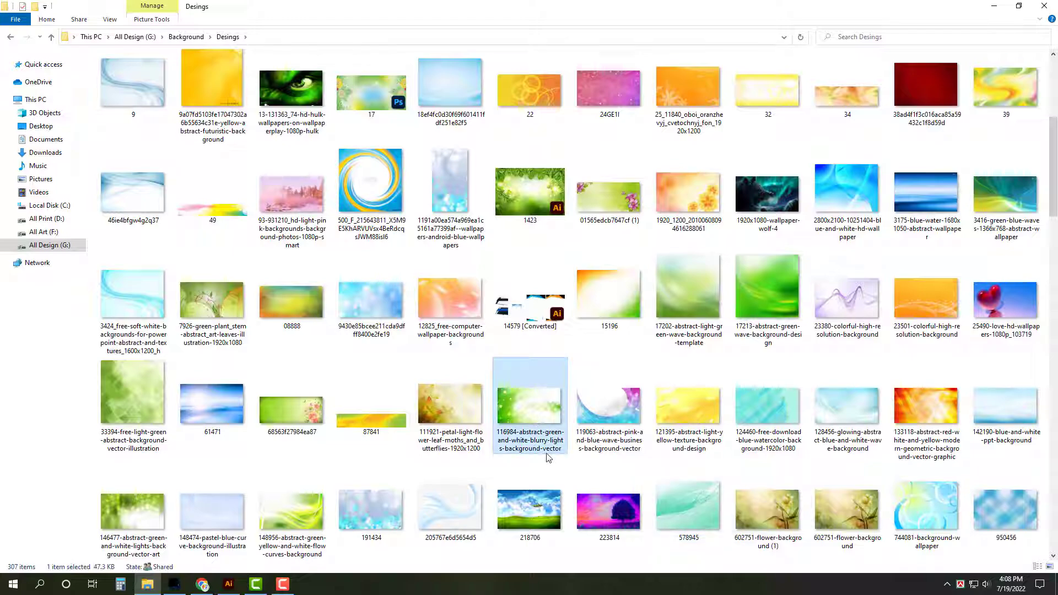
left_click_drag(528, 409, 728, 147)
key("ctrl+0")
Cut the whole green image, close its document without saving, and paste it into the poster
key("ctrl+a")
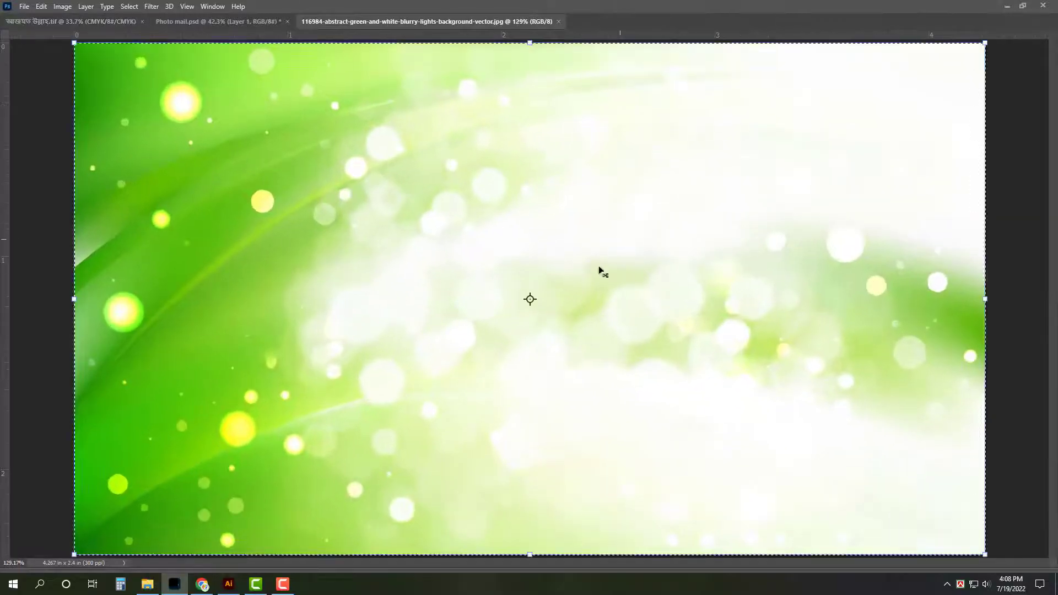
key("ctrl+x")
key("ctrl+w")
left_click(528, 220)
key("ctrl+v")
Rotate the green image to portrait, scale it to cover the poster, and send it behind the artwork
key("ctrl+t")
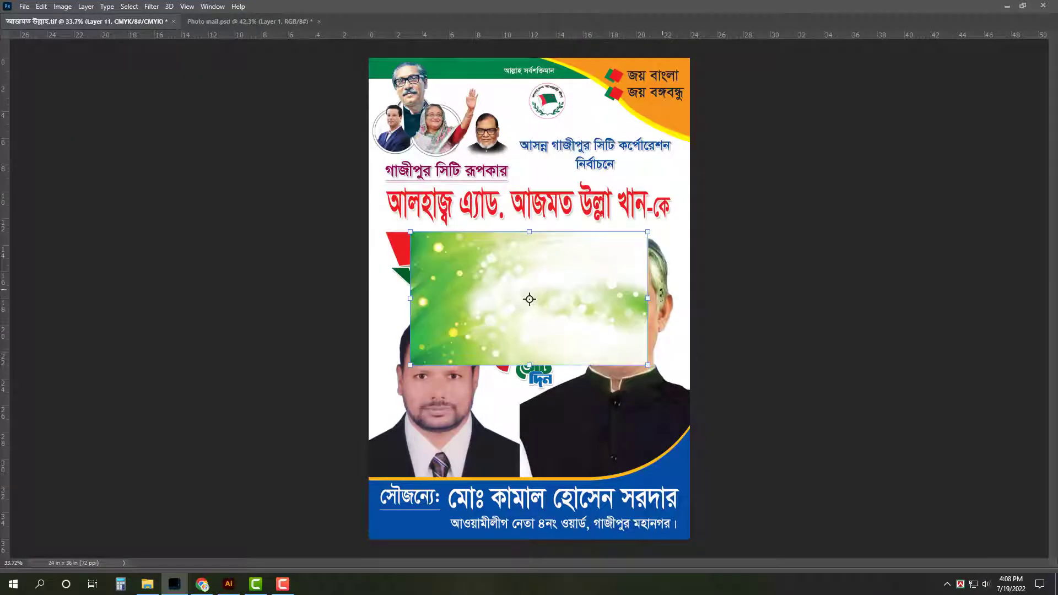
left_click_drag(662, 296, 536, 70)
left_click_drag(530, 179, 530, 55)
left_click_drag(396, 302, 364, 298)
right_click(603, 182)
left_click(517, 213)
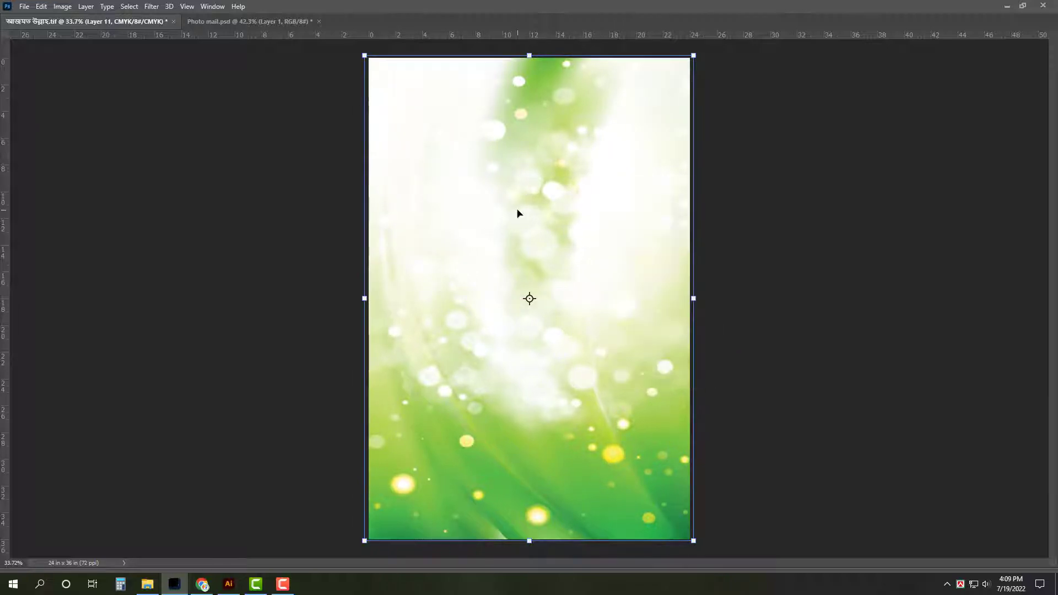
key("ctrl+shift+[")
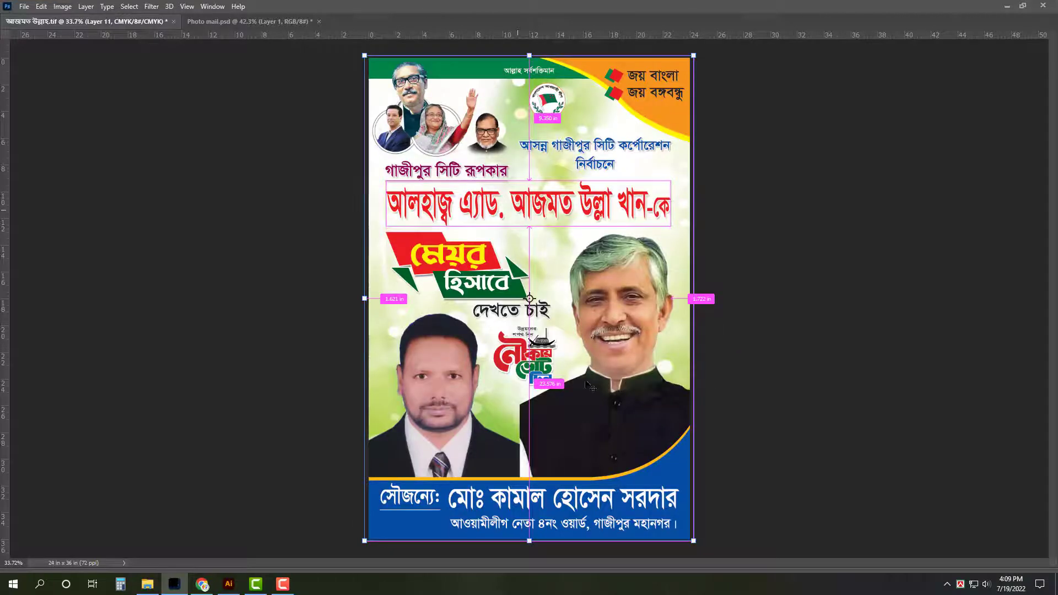
left_click_drag(530, 540, 529, 497)
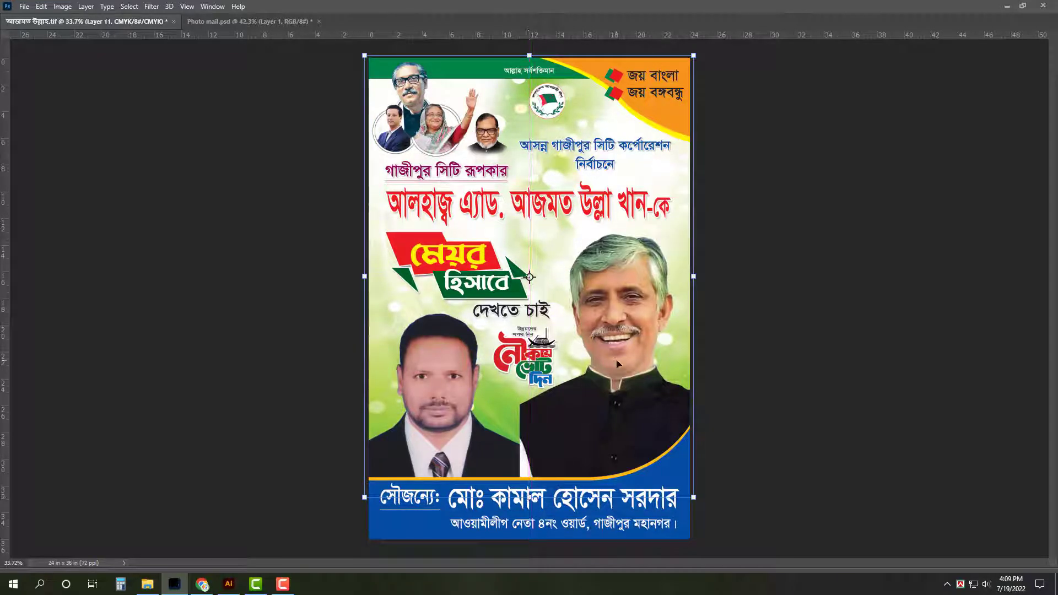
key("ctrl+z")
key("ctrl+z")
Browse the Desings folder in File Explorer and select the RAINBOW COLORFULL file
left_click(147, 584)
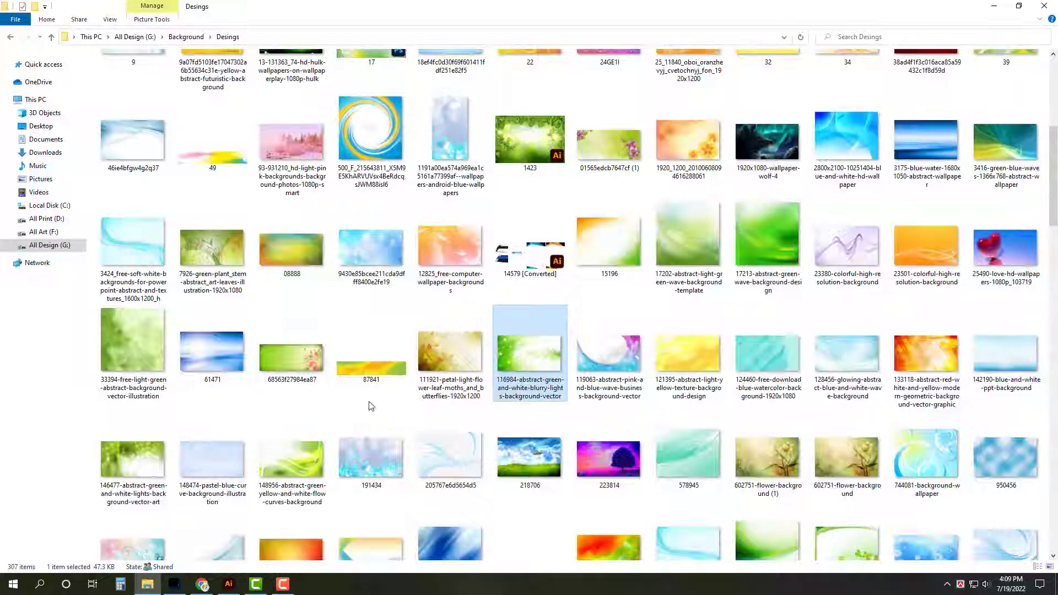
left_click(616, 273)
scroll(655, 365, "down", 4)
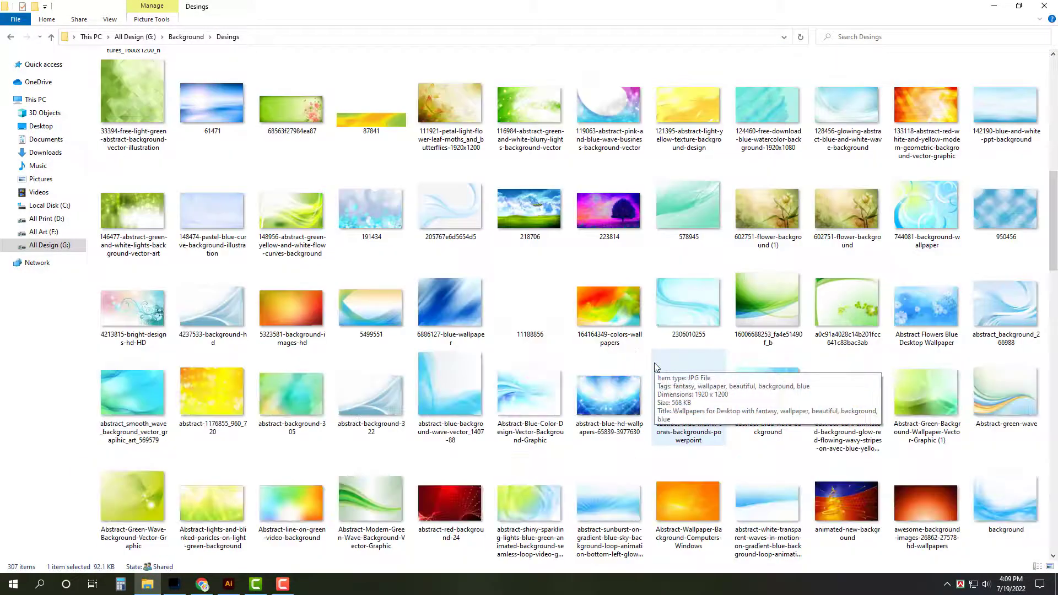
scroll(654, 367, "up", 10)
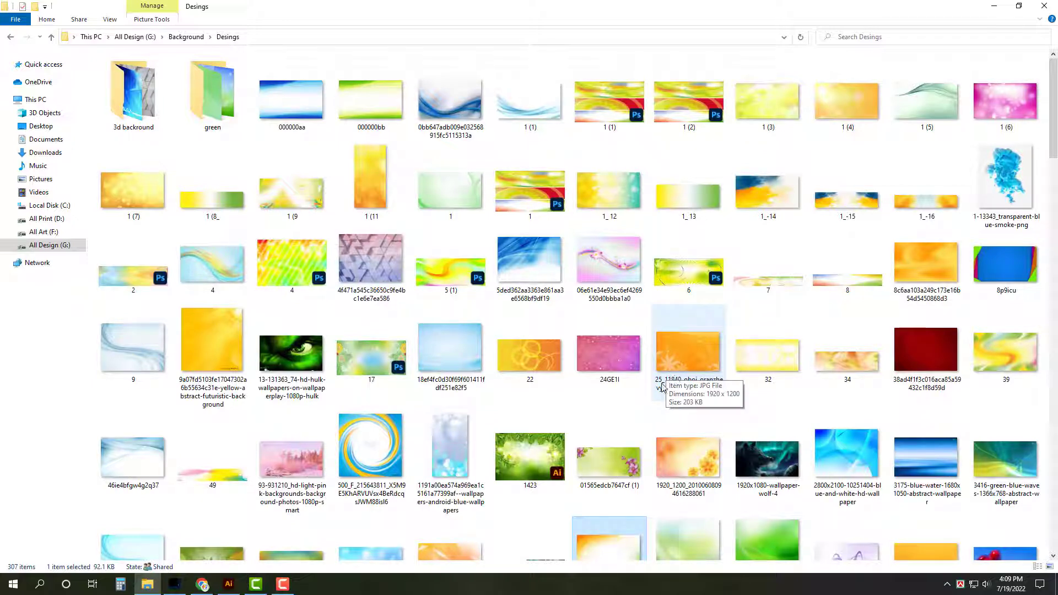
scroll(663, 386, "down", 8)
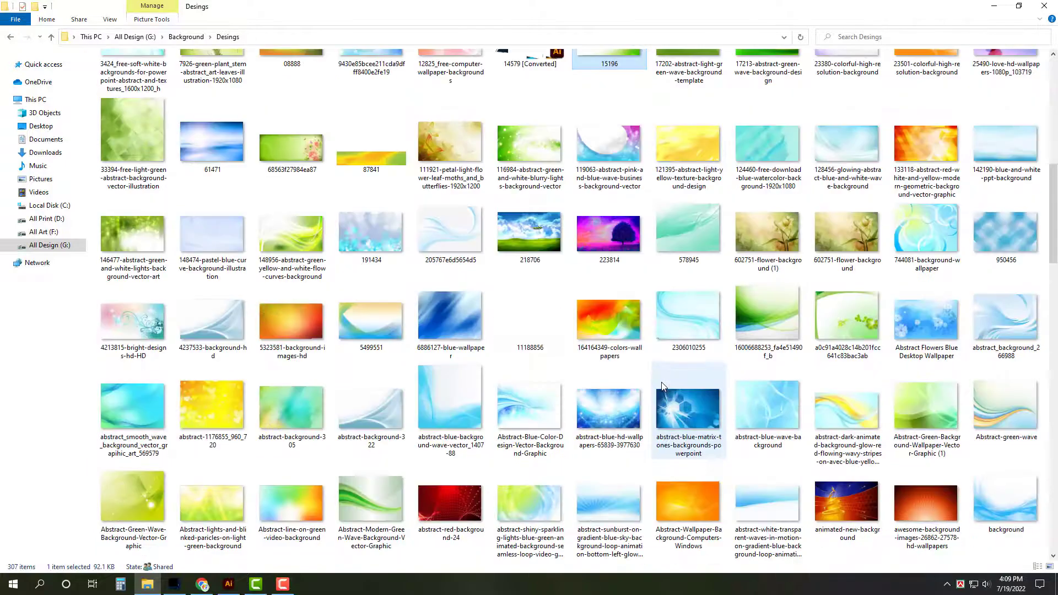
scroll(663, 387, "up", 4)
scroll(662, 387, "down", 5)
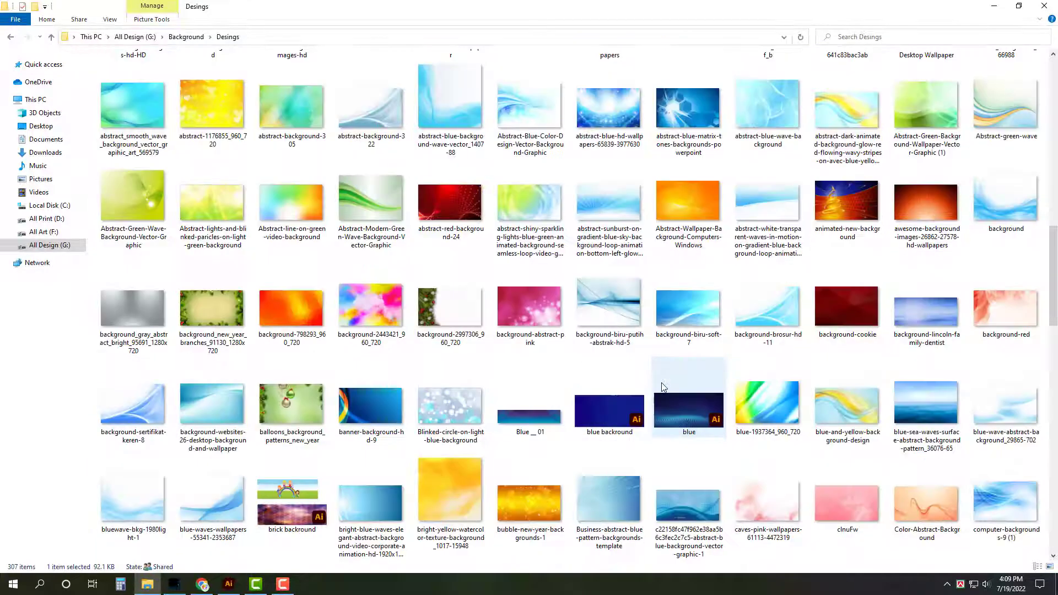
scroll(652, 405, "down", 5)
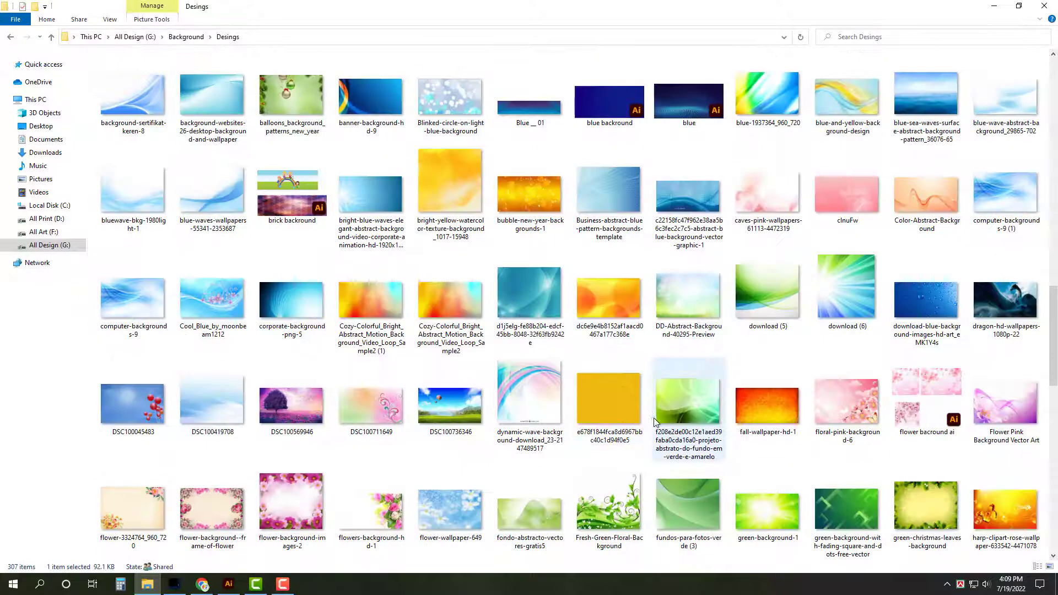
scroll(794, 339, "down", 15)
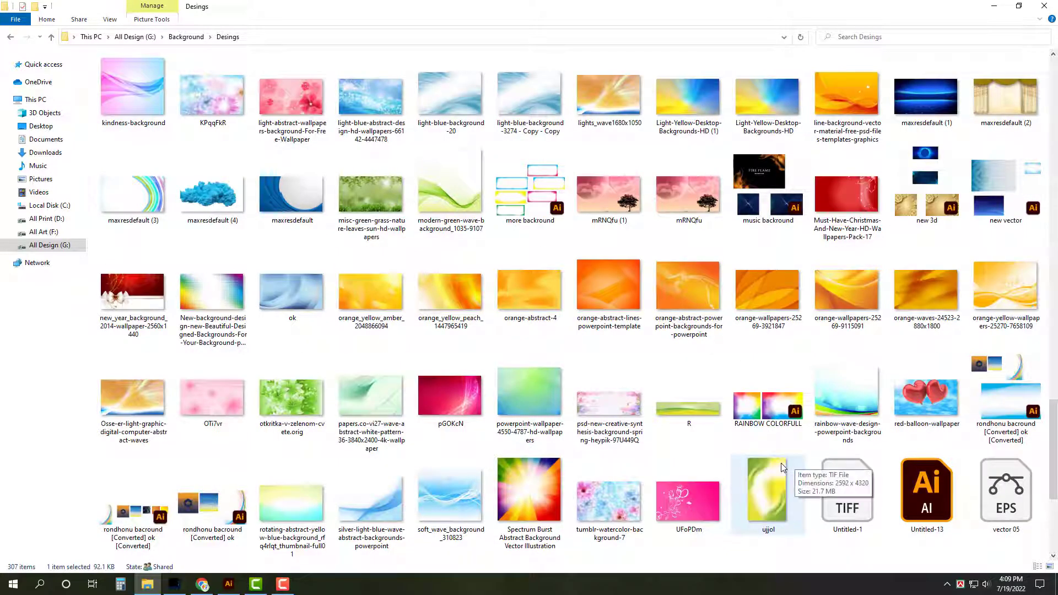
left_click(764, 414)
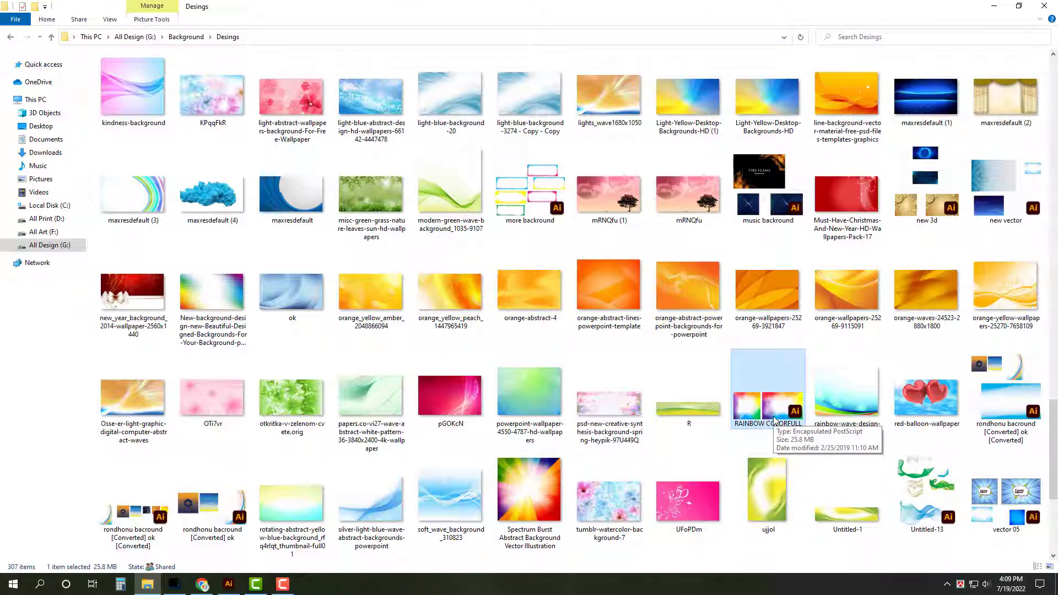
Open the Spectrum Burst image, cut all of it, close it, and paste it into the poster
left_click(174, 585)
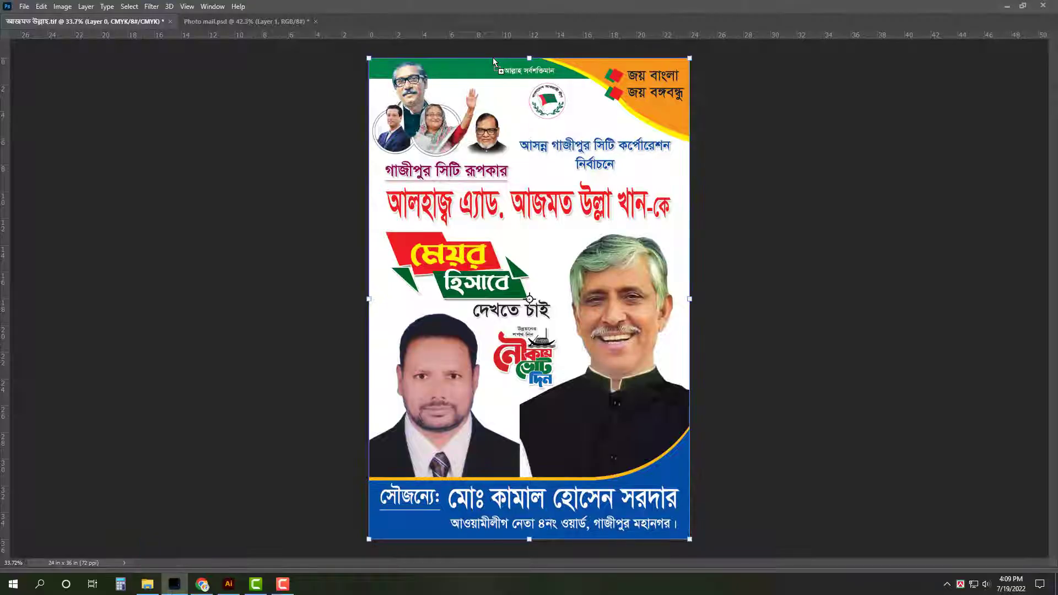
left_click_drag(494, 61, 516, 17)
key("ctrl+a")
key("ctrl+x")
key("ctrl+w")
left_click(524, 217)
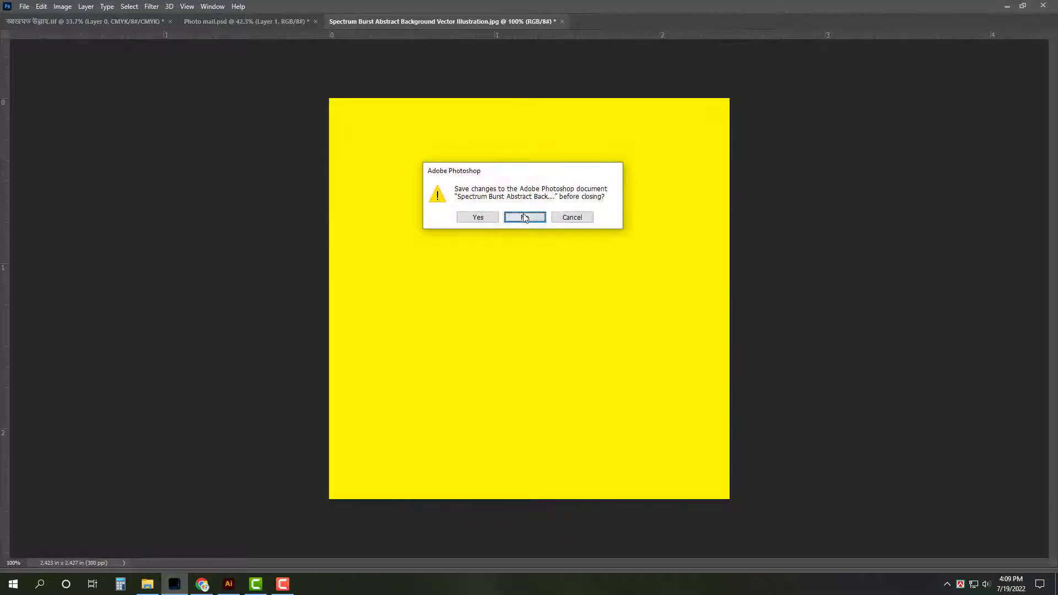
key("ctrl+v")
Stretch the spectrum background to the poster's height and width, apply it, and save
left_click_drag(530, 233, 561, 42)
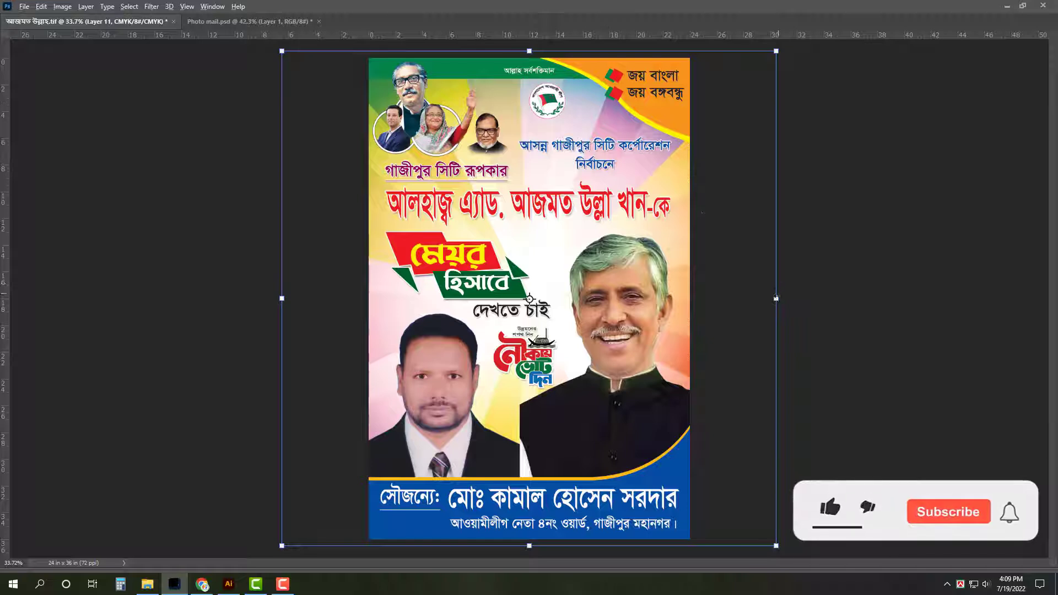
left_click_drag(776, 298, 710, 290)
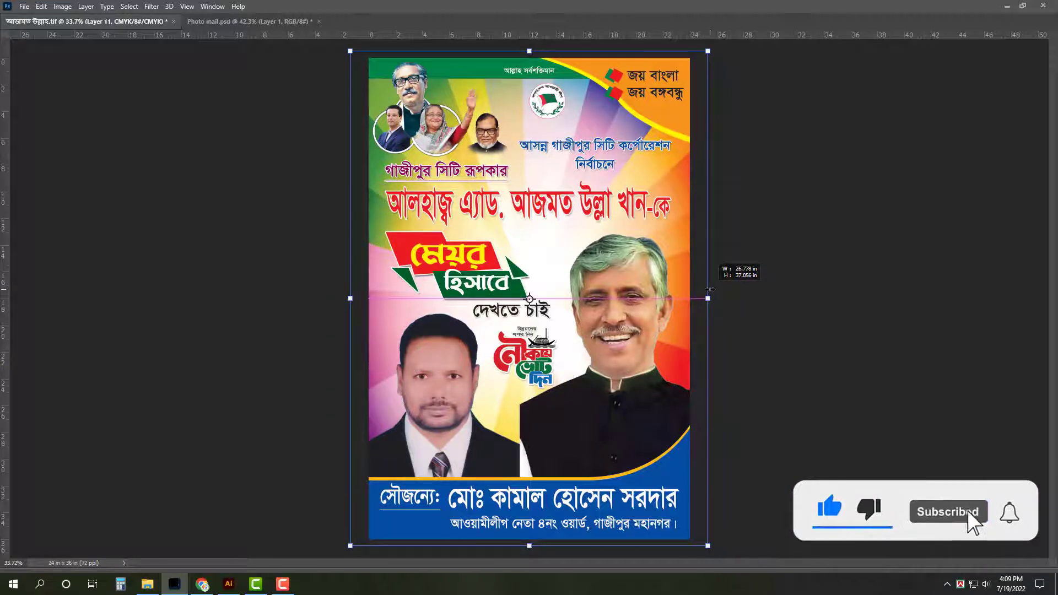
right_click(685, 234)
left_click(717, 420)
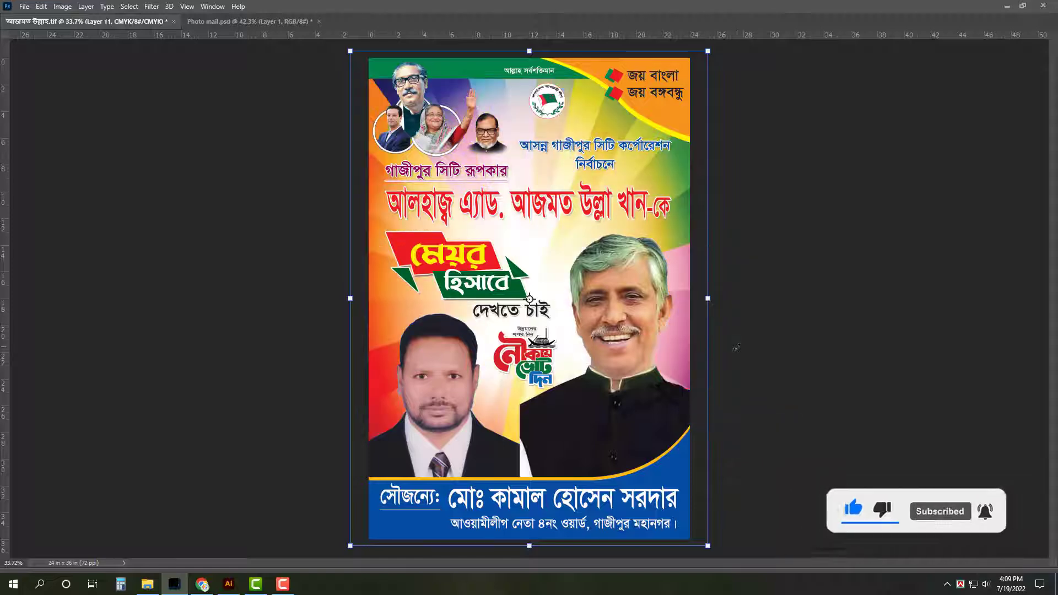
key("ctrl+z")
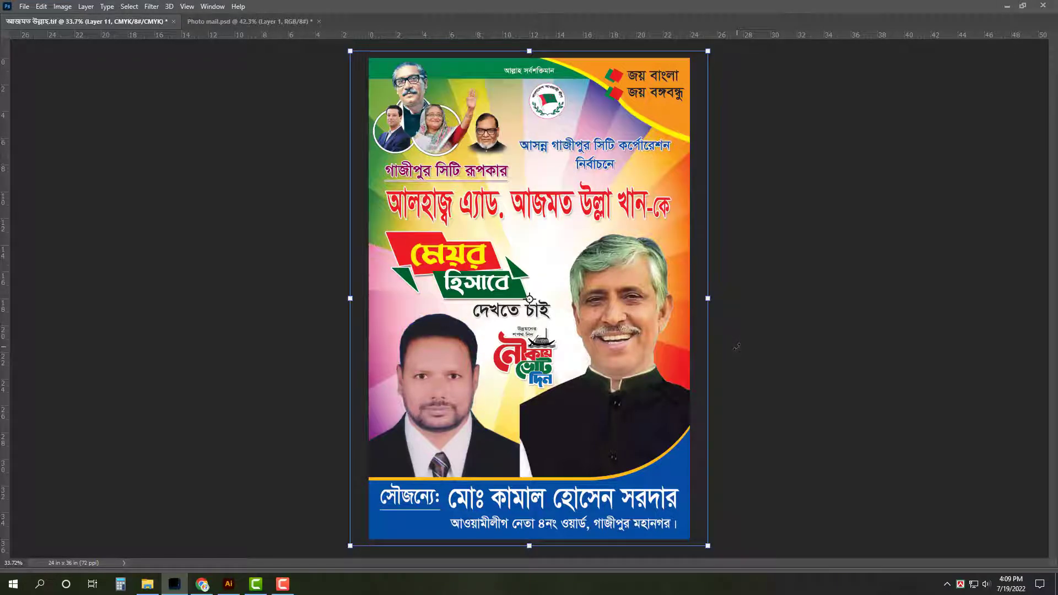
key("Return")
left_click(781, 302)
key("ctrl+s")
key("ctrl+0")
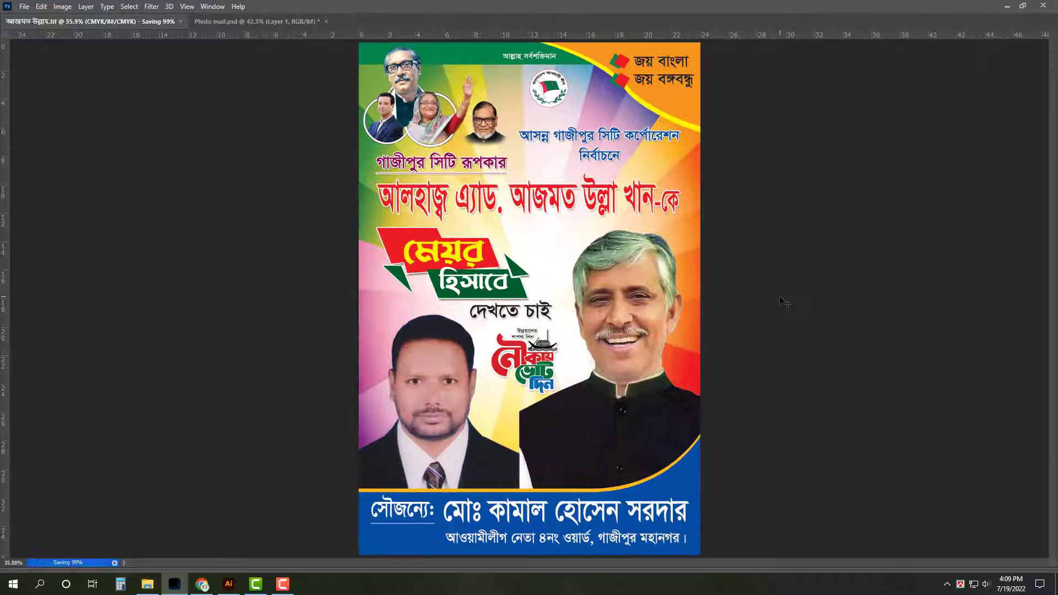
Duplicate the green top band slightly lower, merge the layers, and save
left_click(475, 54)
scroll(588, 88, "up", 10)
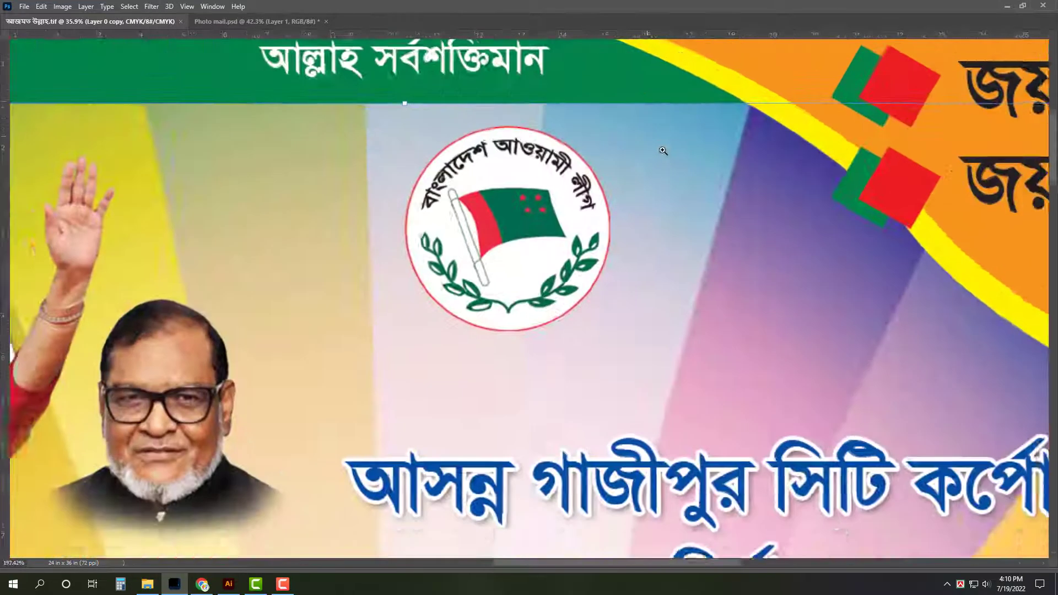
left_click_drag(635, 82, 640, 94)
key("Tab")
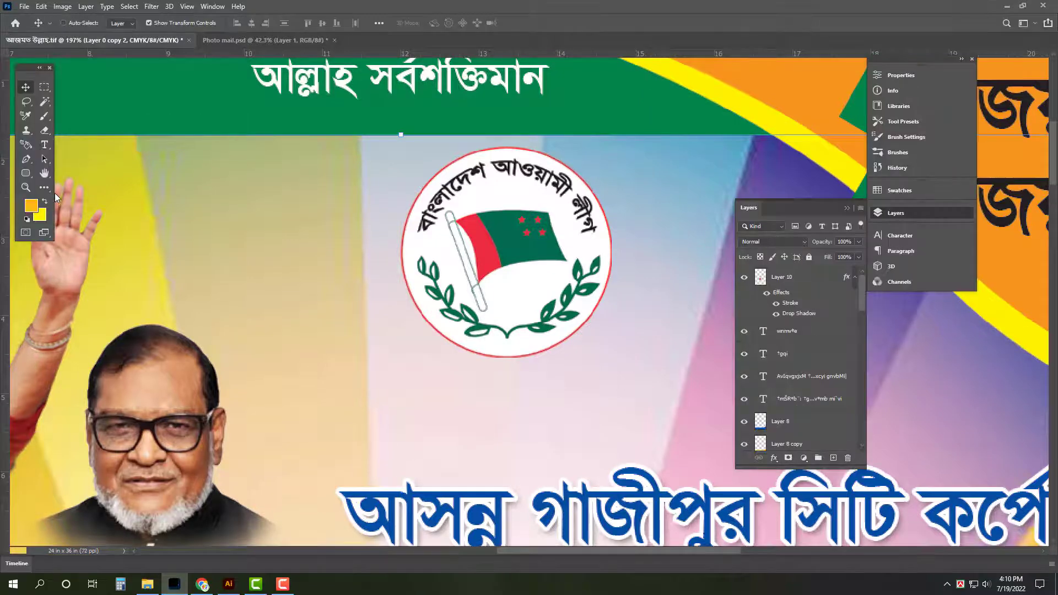
scroll(55, 194, "down", 10)
key("Tab")
key("ctrl+shift+e")
key("ctrl+0")
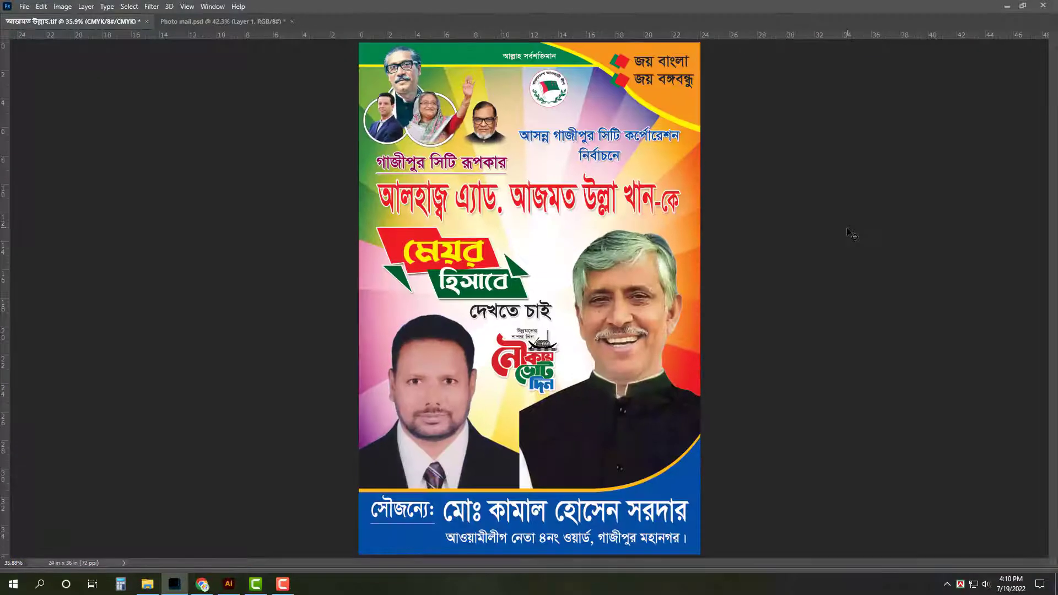
key("ctrl+s")
In full-screen view, stretch the artwork slightly wider and taller to fill the page
key("f")
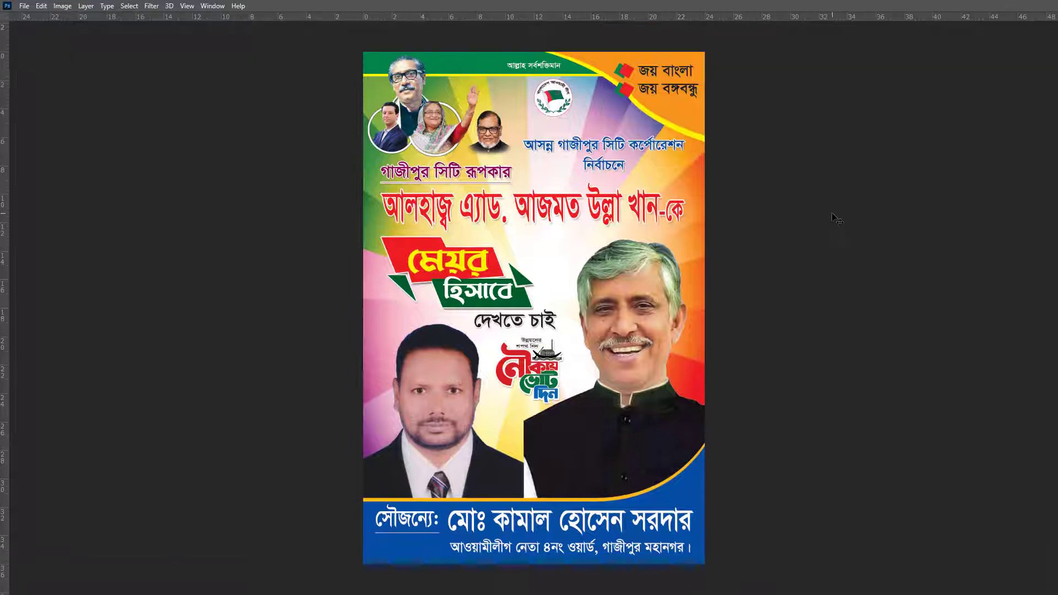
key("ctrl+r")
key("ctrl+0")
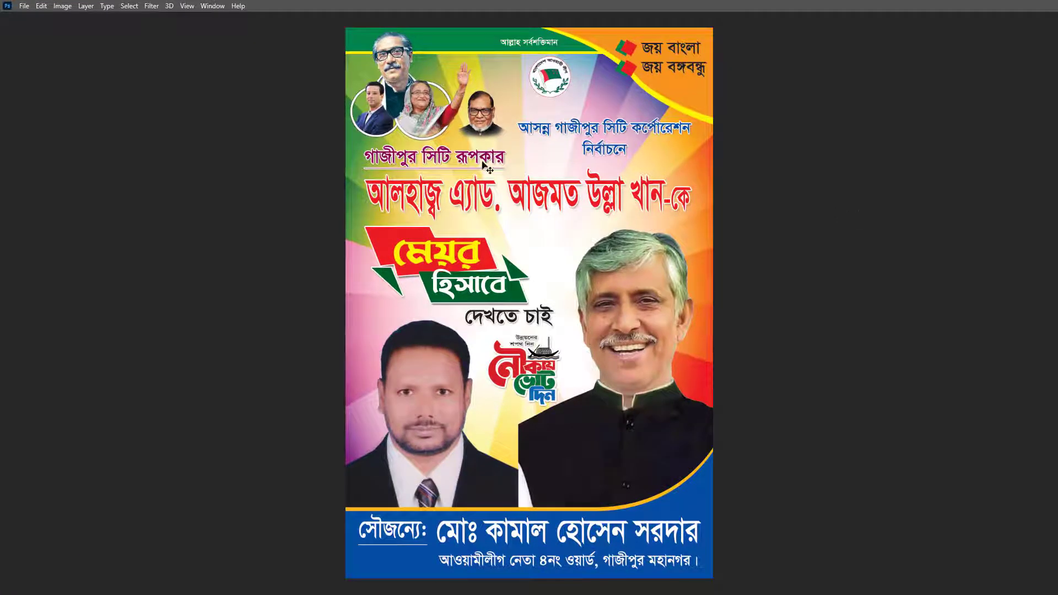
key("ctrl+t")
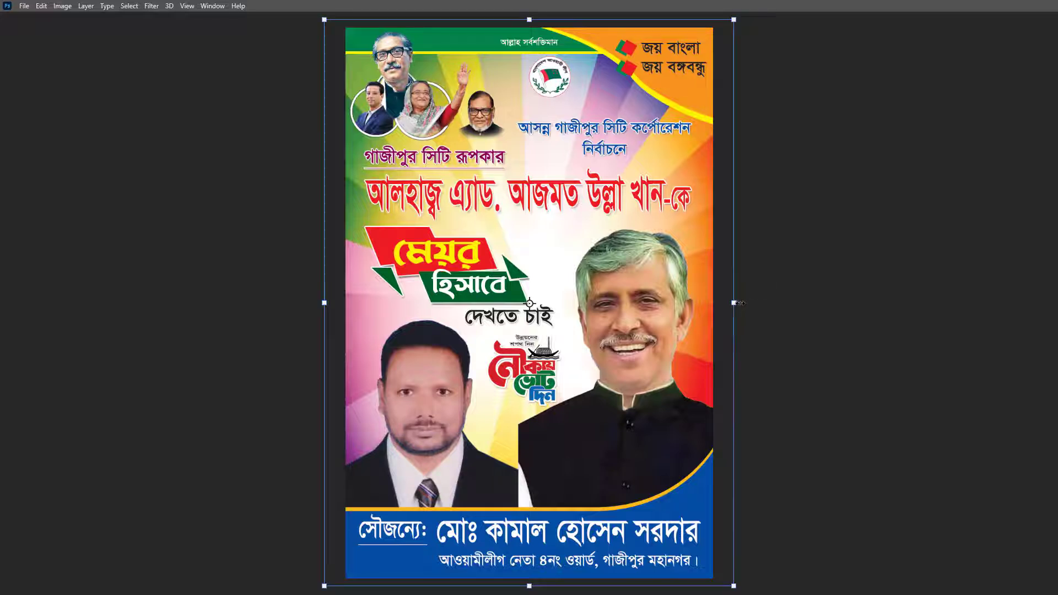
left_click_drag(739, 302, 747, 303)
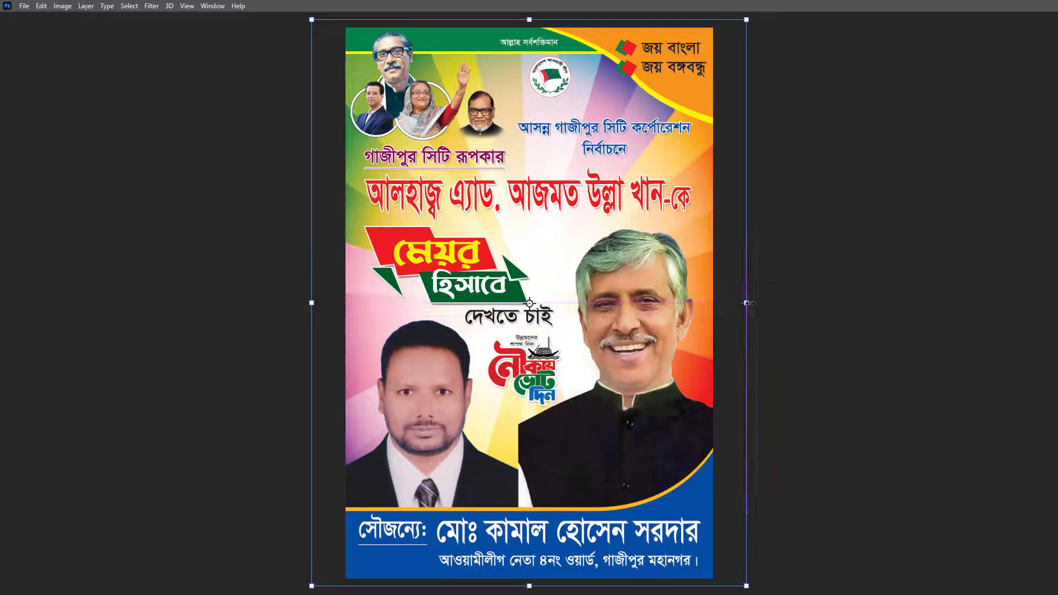
left_click_drag(535, 589, 534, 524)
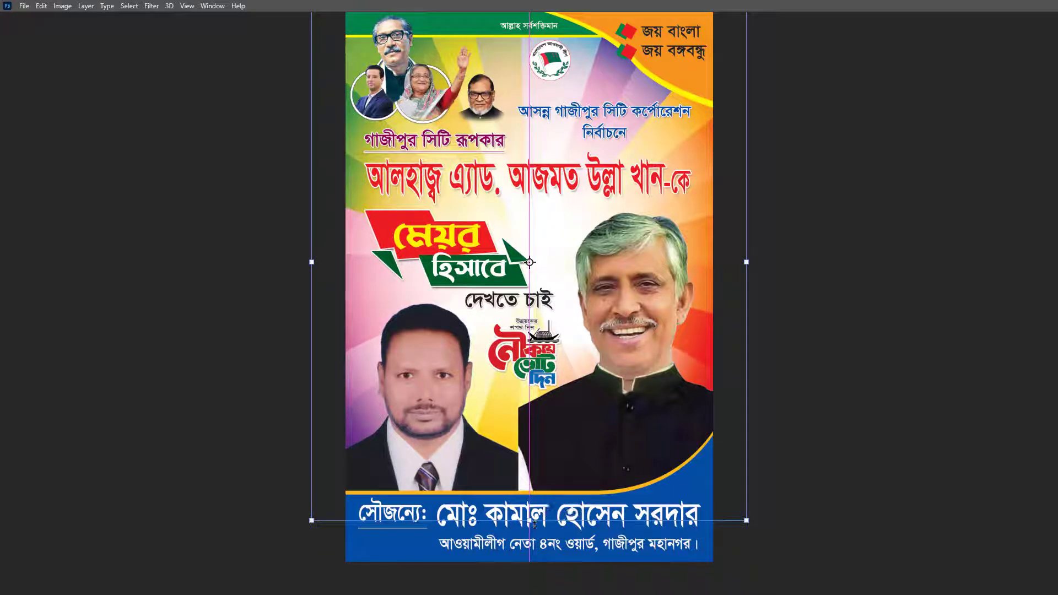
key("Return")
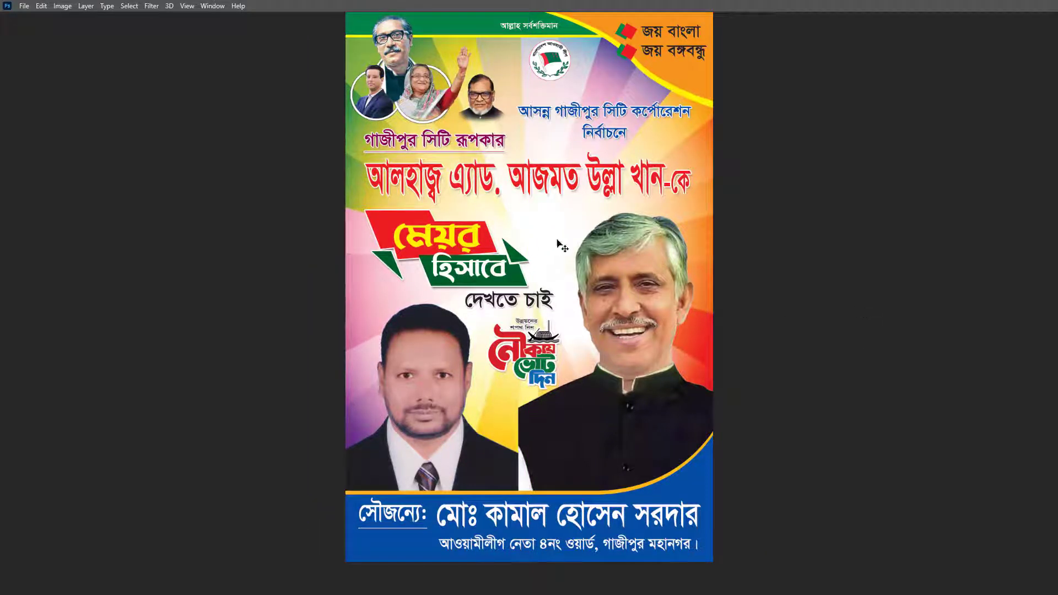
key("ctrl+t")
left_click_drag(291, 257, 276, 257)
key("Return")
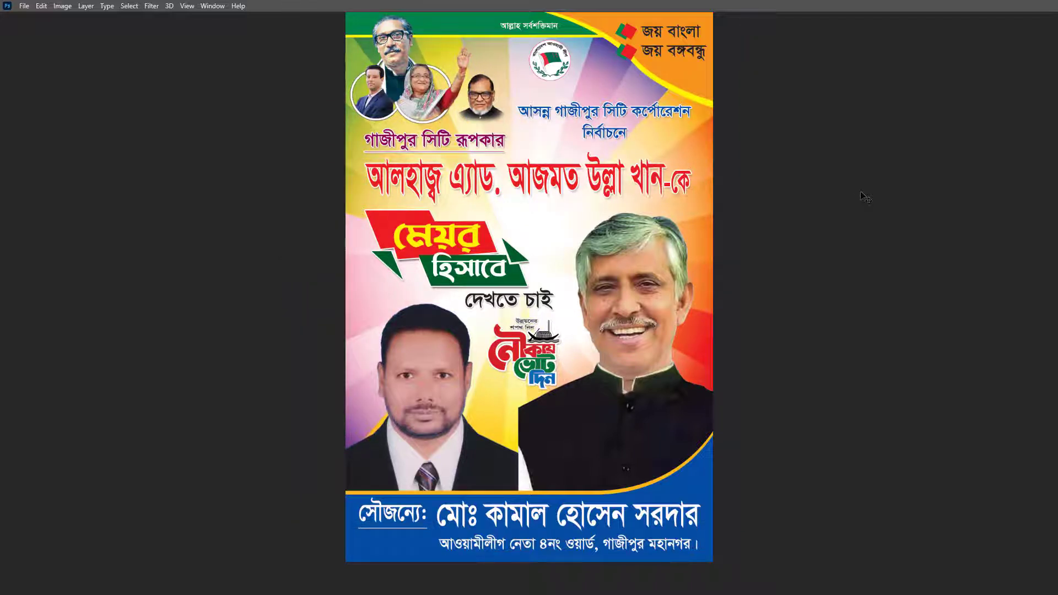
scroll(866, 197, "up", 1)
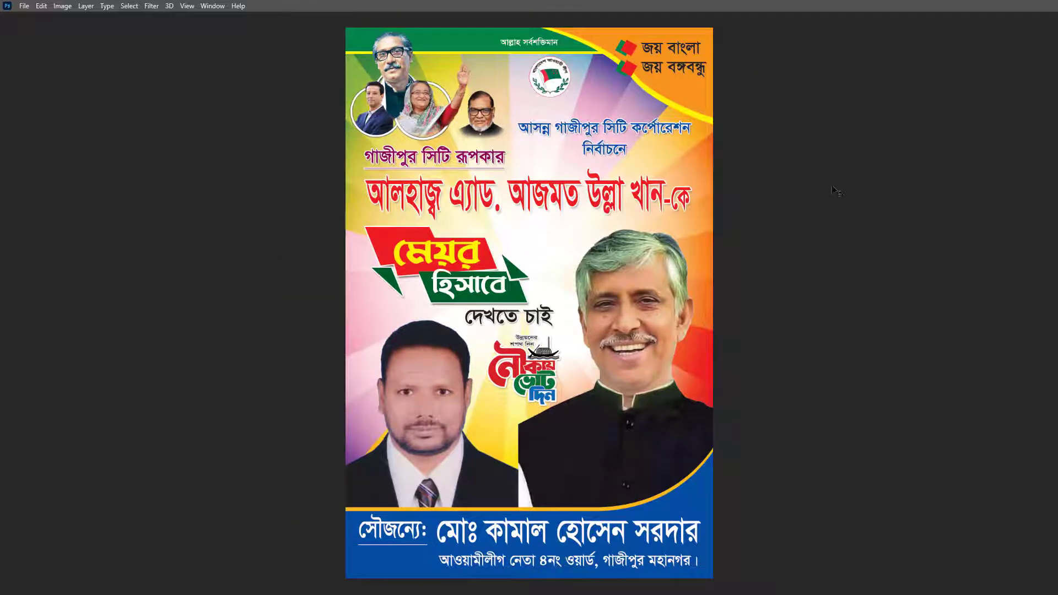
Set the background colour to grey and fill the top-right shape with it
key("Tab")
left_click(39, 215)
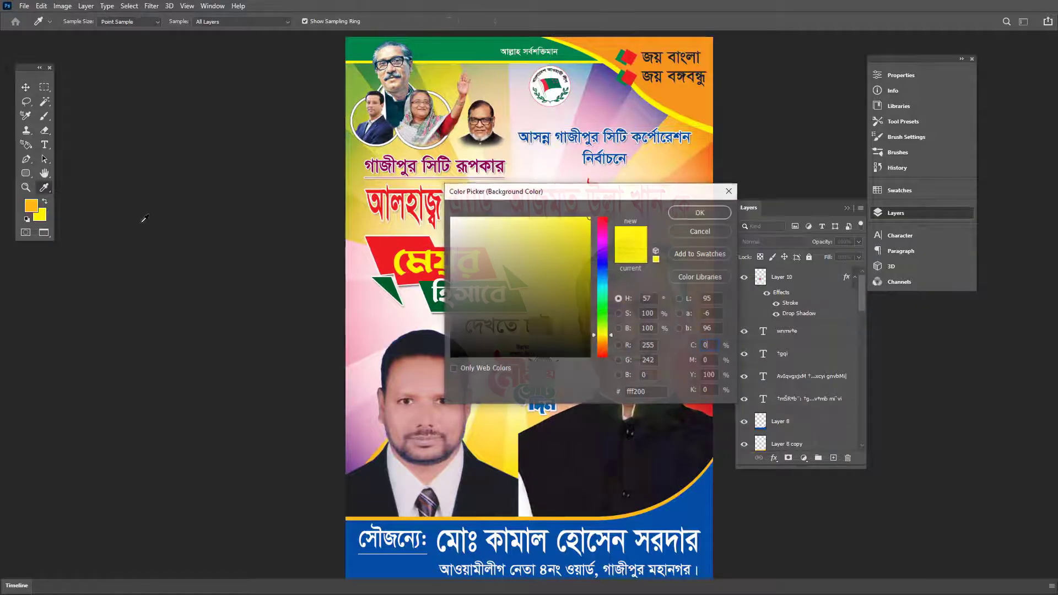
key("Tab")
type("0")
key("Tab")
type("30")
key("Return")
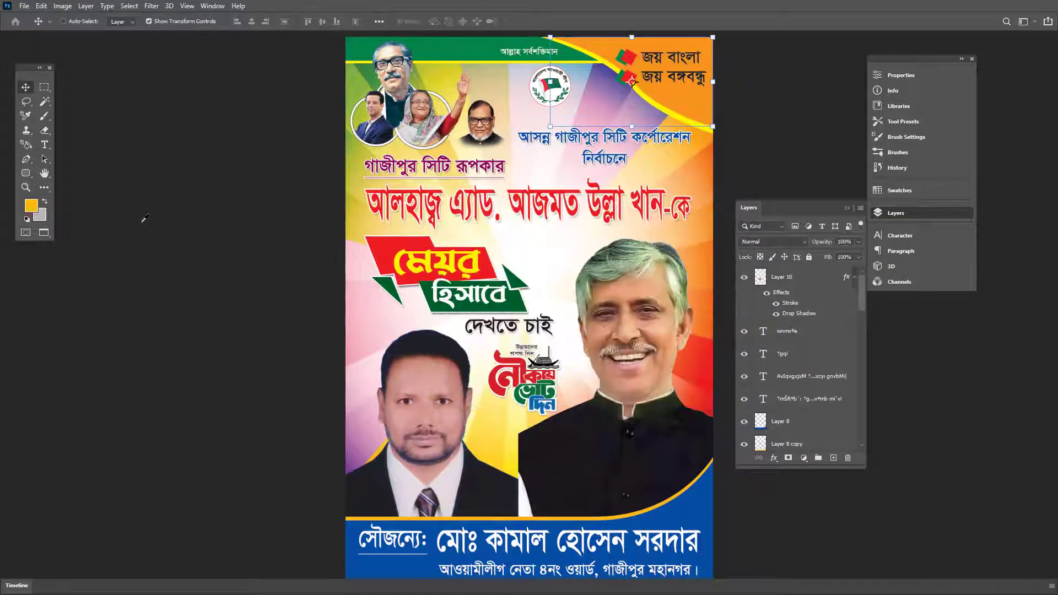
key("ctrl+shift+BackSpace")
left_click(811, 101)
Refill the top-right shape with green background colour C 60, M 0, Y 100, K 0
left_click_drag(726, 59, 730, 168)
left_click(691, 231, "ctrl")
left_click(42, 217)
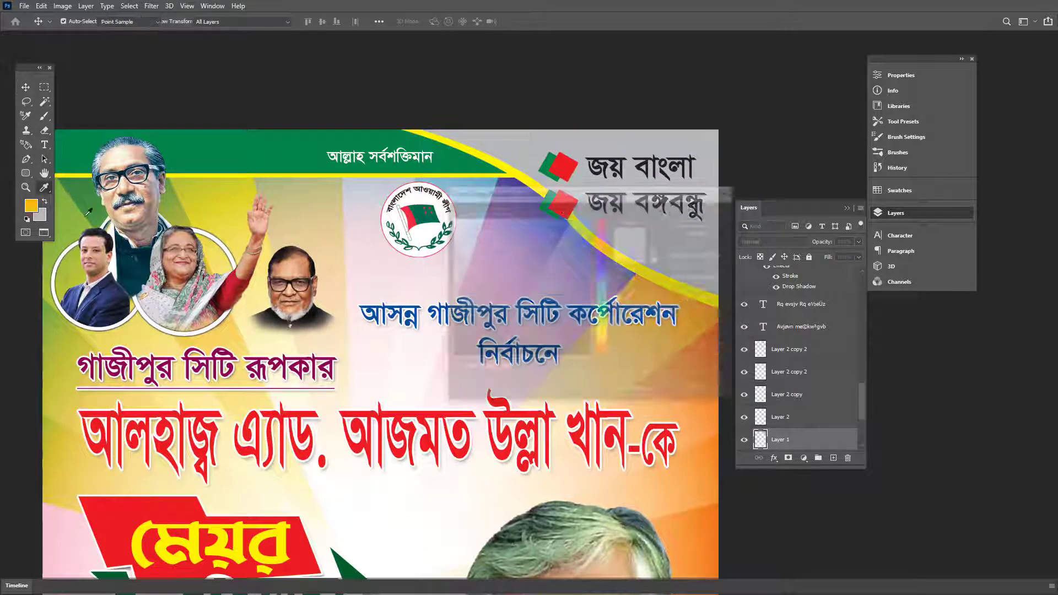
double_click(709, 346)
type("60")
key("Tab")
type("0")
key("Tab")
type("100")
key("Tab")
type("0")
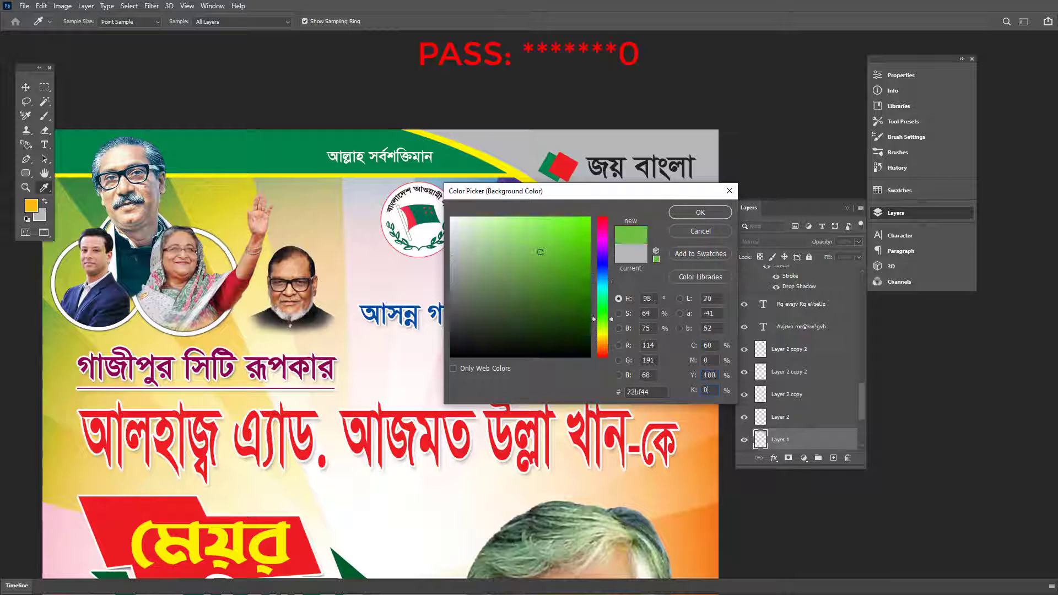
key("Return")
key("ctrl+shift+BackSpace")
Deselect the shape, fit the poster on screen, and toggle the Info panel
left_click(758, 136)
key("ctrl+0")
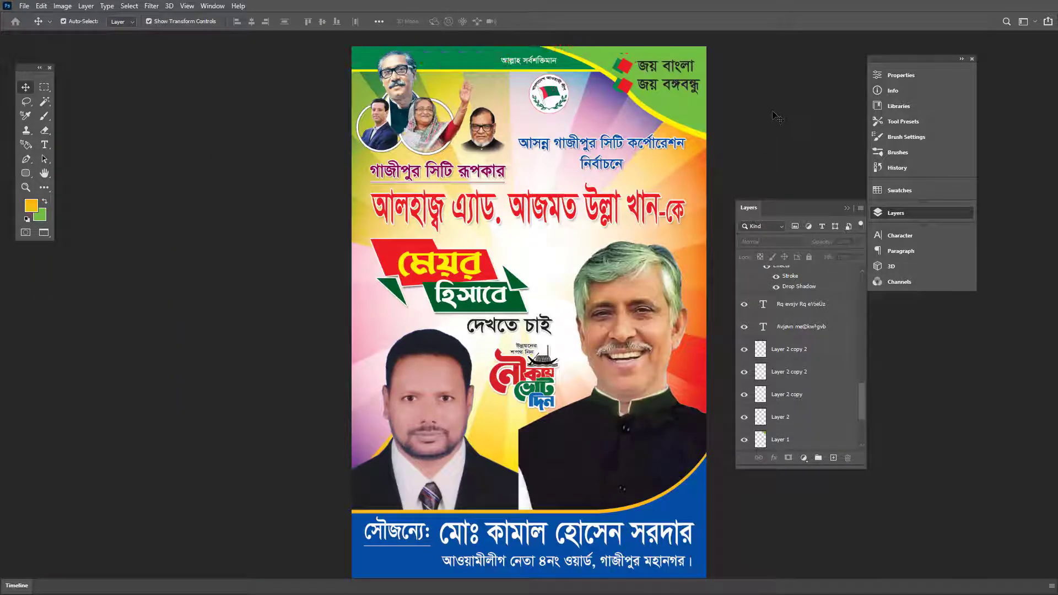
left_click(937, 91)
left_click(937, 91)
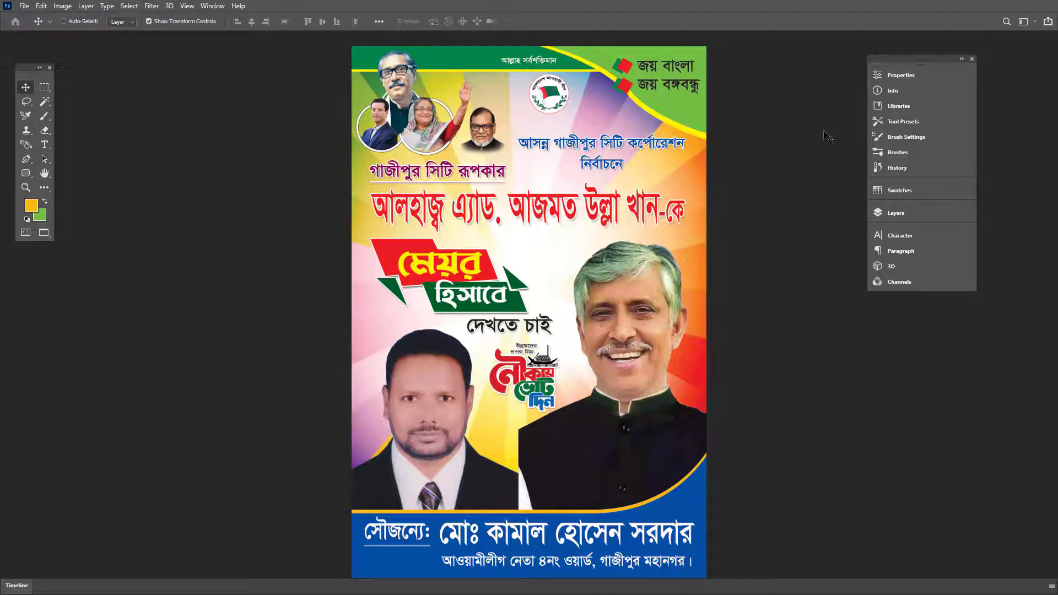
Save the poster as a TIFF on the Desktop, replacing the existing file
key("ctrl+shift+s")
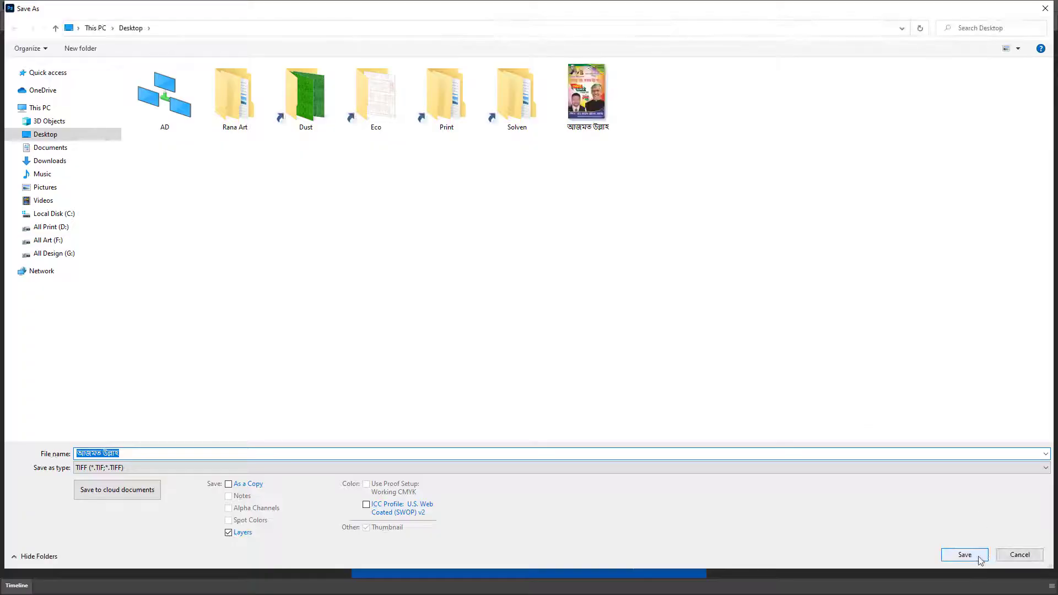
left_click(969, 555)
left_click(555, 292)
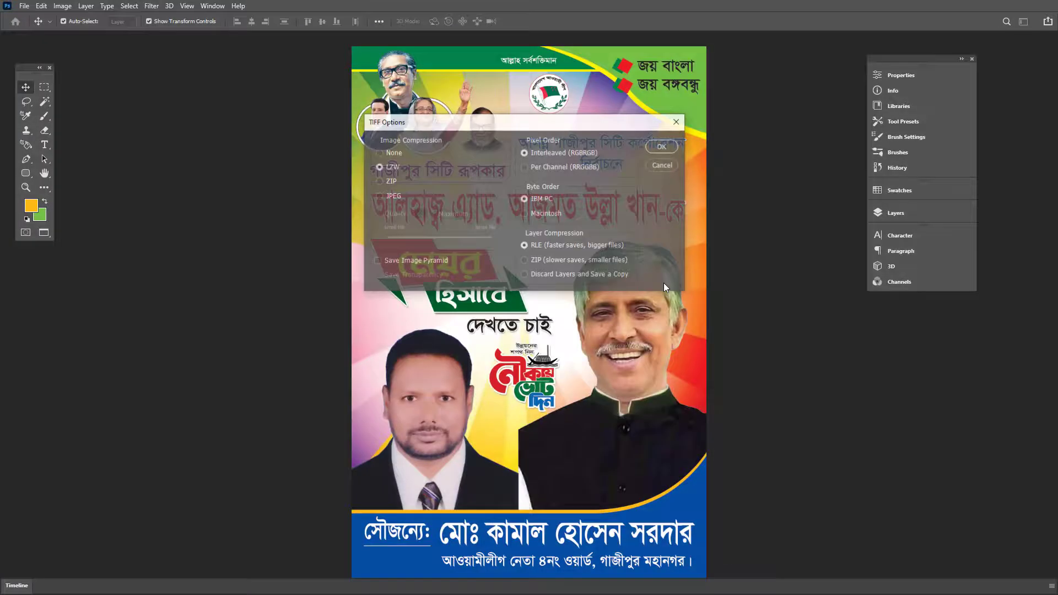
left_click(654, 150)
Close the poster and the passport photo without saving, then show the desktop
key("ctrl+w")
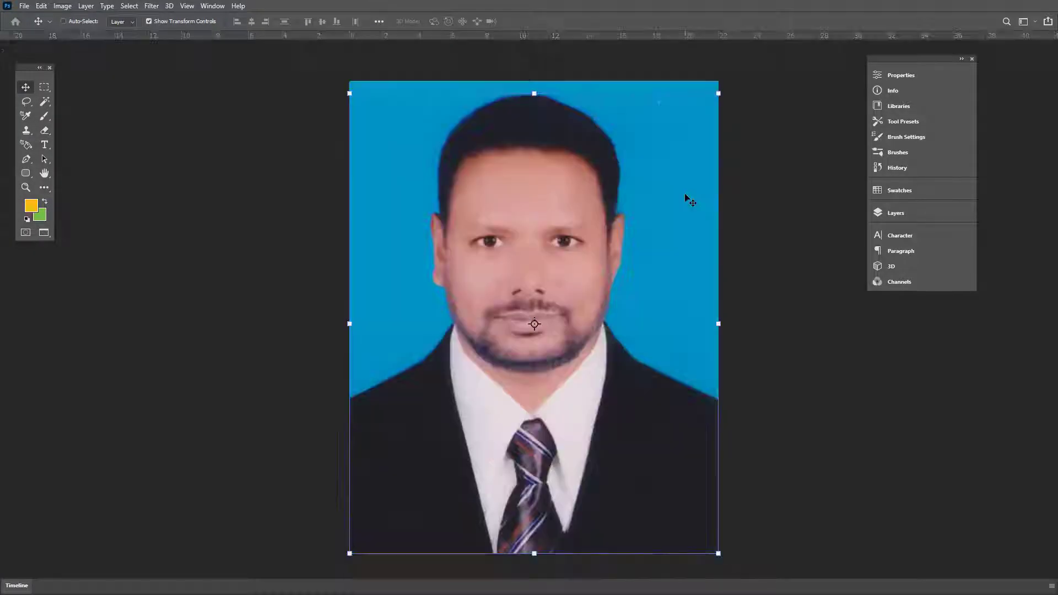
key("ctrl+w")
key("n")
key("super+d")
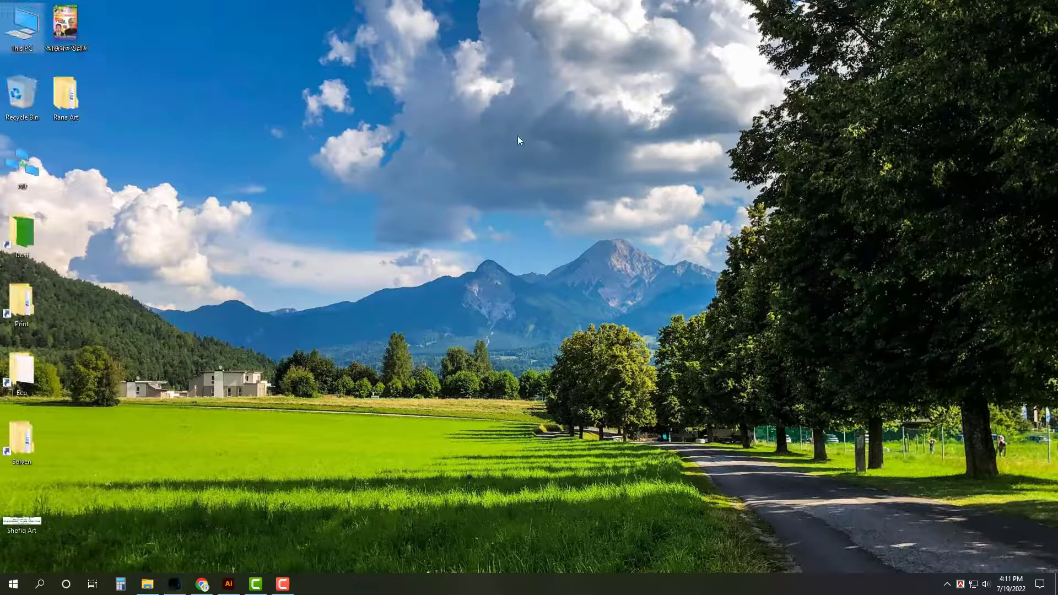